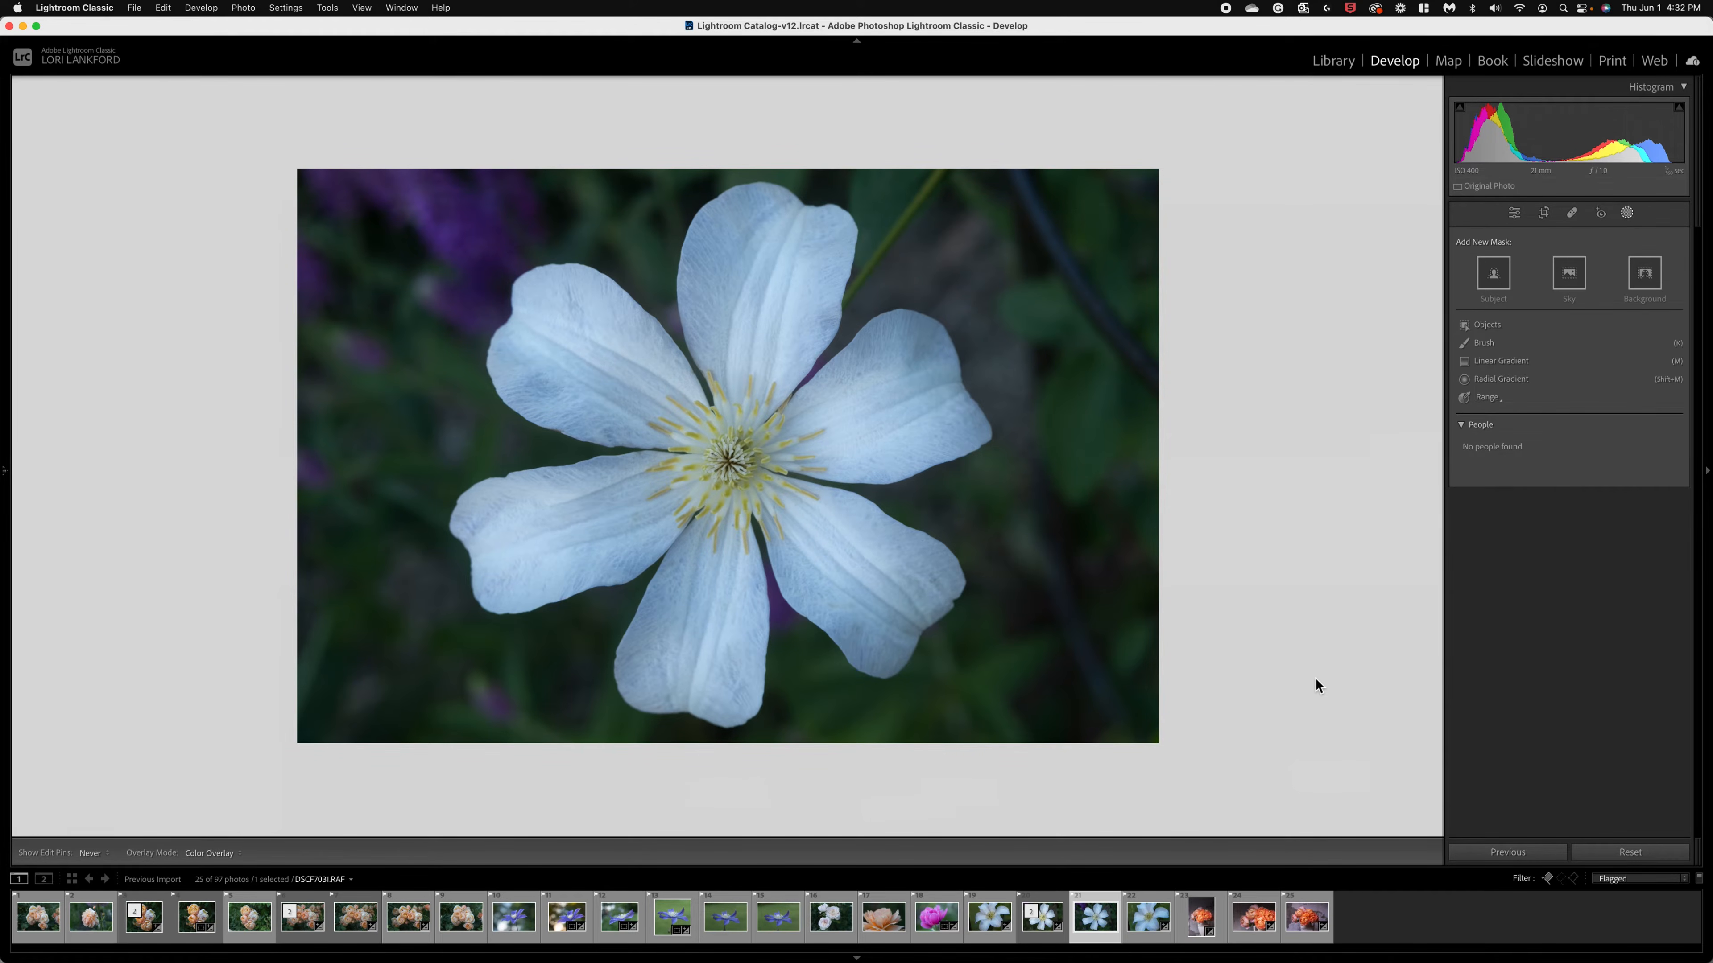
{"action": "left_click", "coordinate": [1040, 562]}
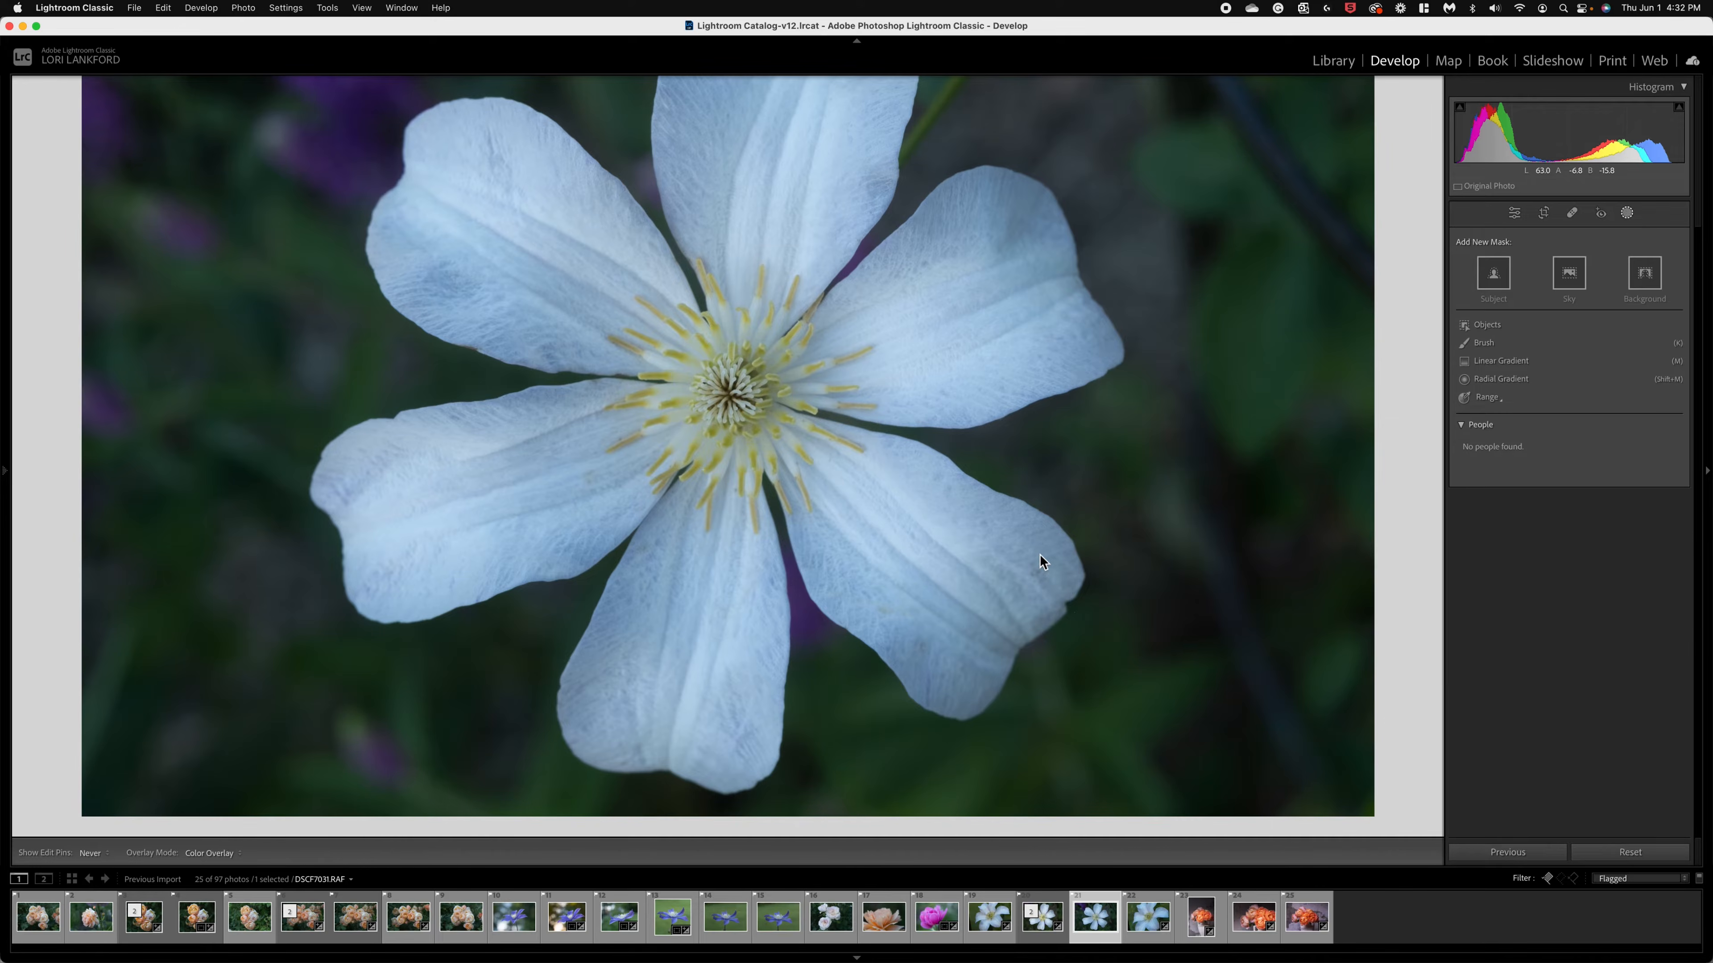
{"action": "left_click", "coordinate": [1040, 554]}
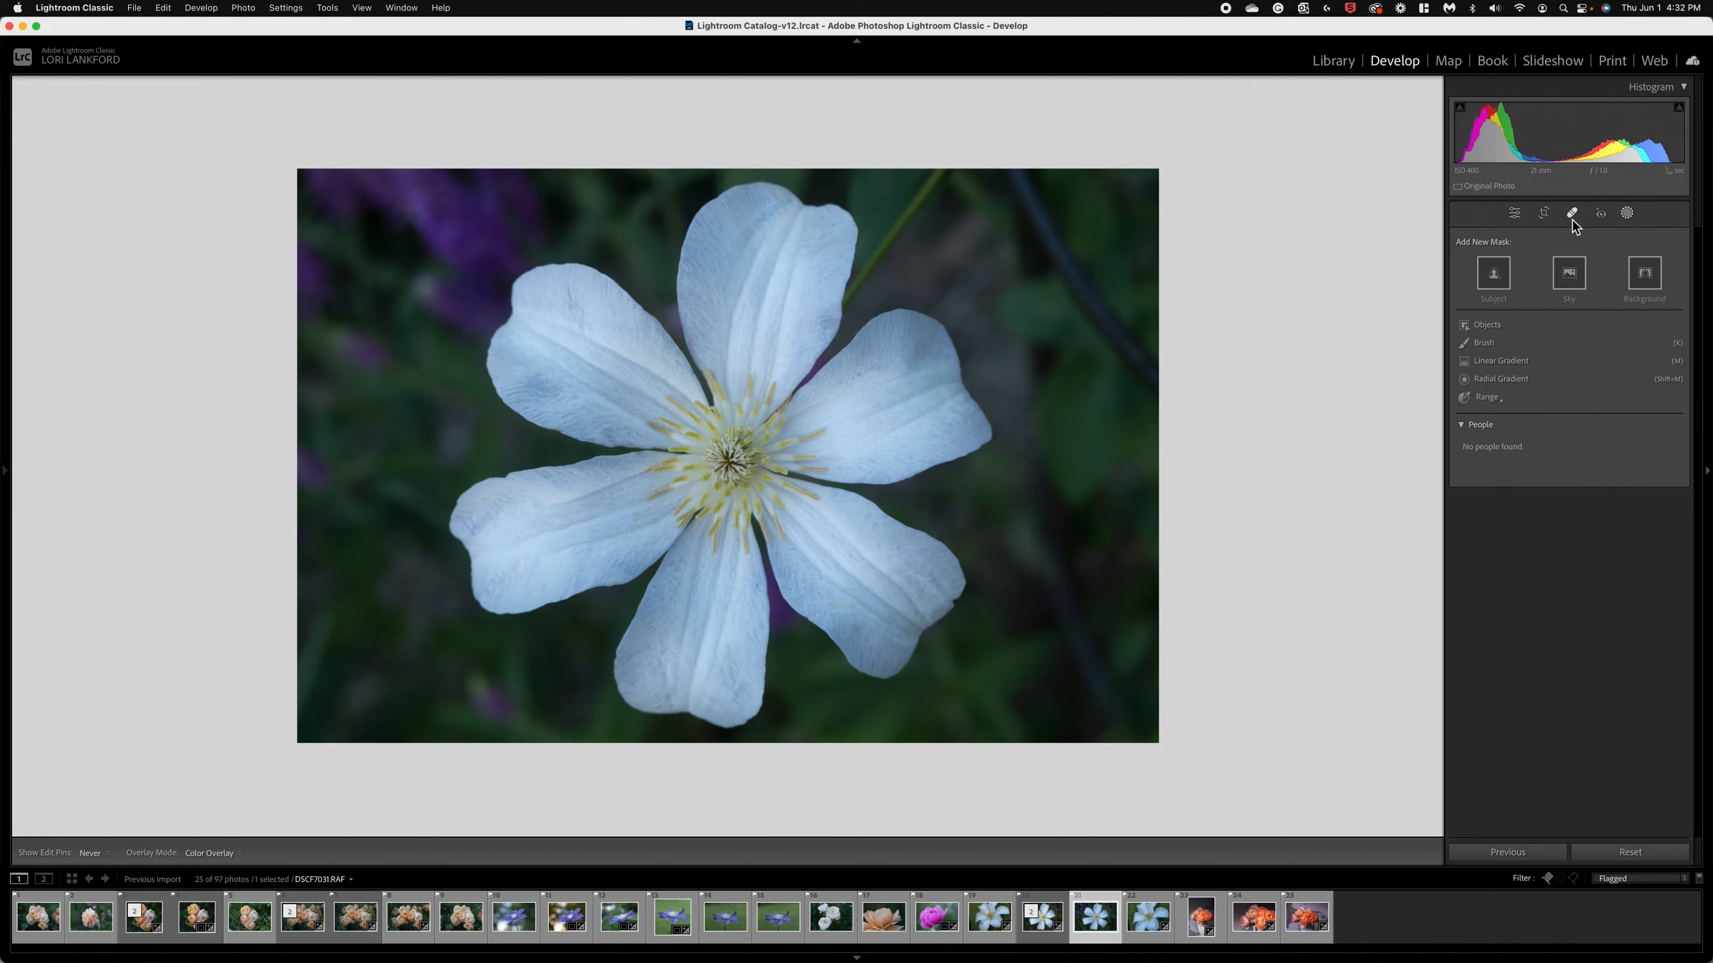
Step: Crop the flower photo evenly on both sides to trim the background, keeping its full height, and apply the crop
{"action": "left_click", "coordinate": [1515, 215]}
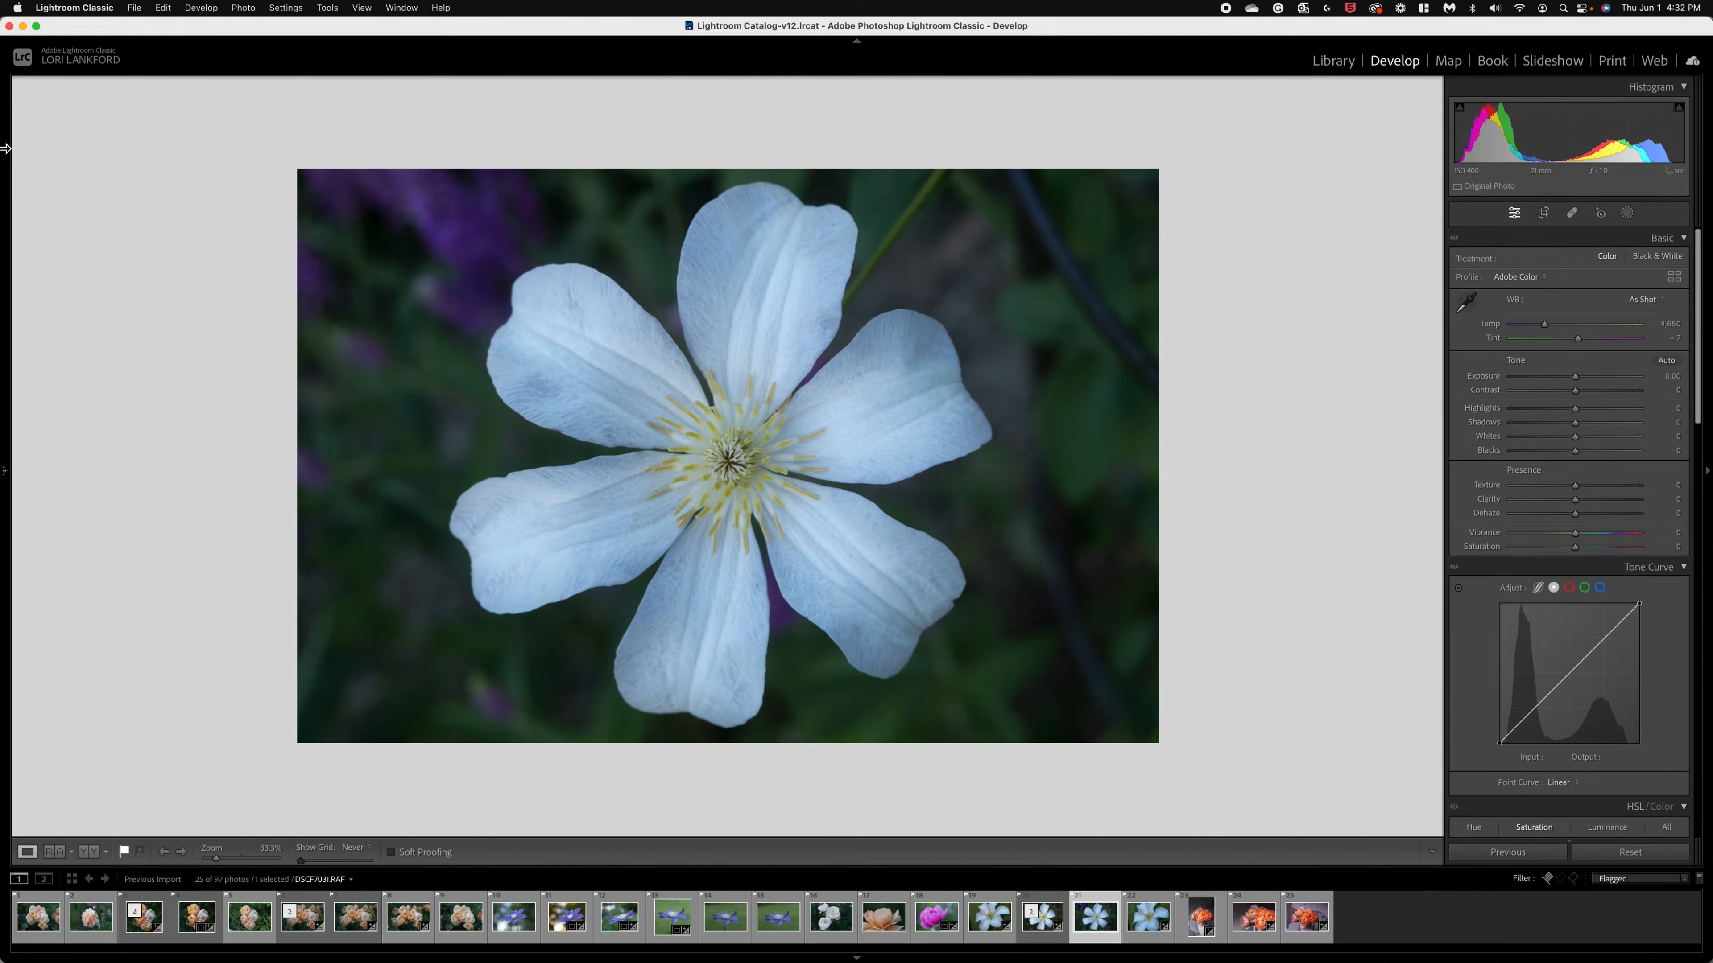
{"action": "mouse_move", "coordinate": [5, 469]}
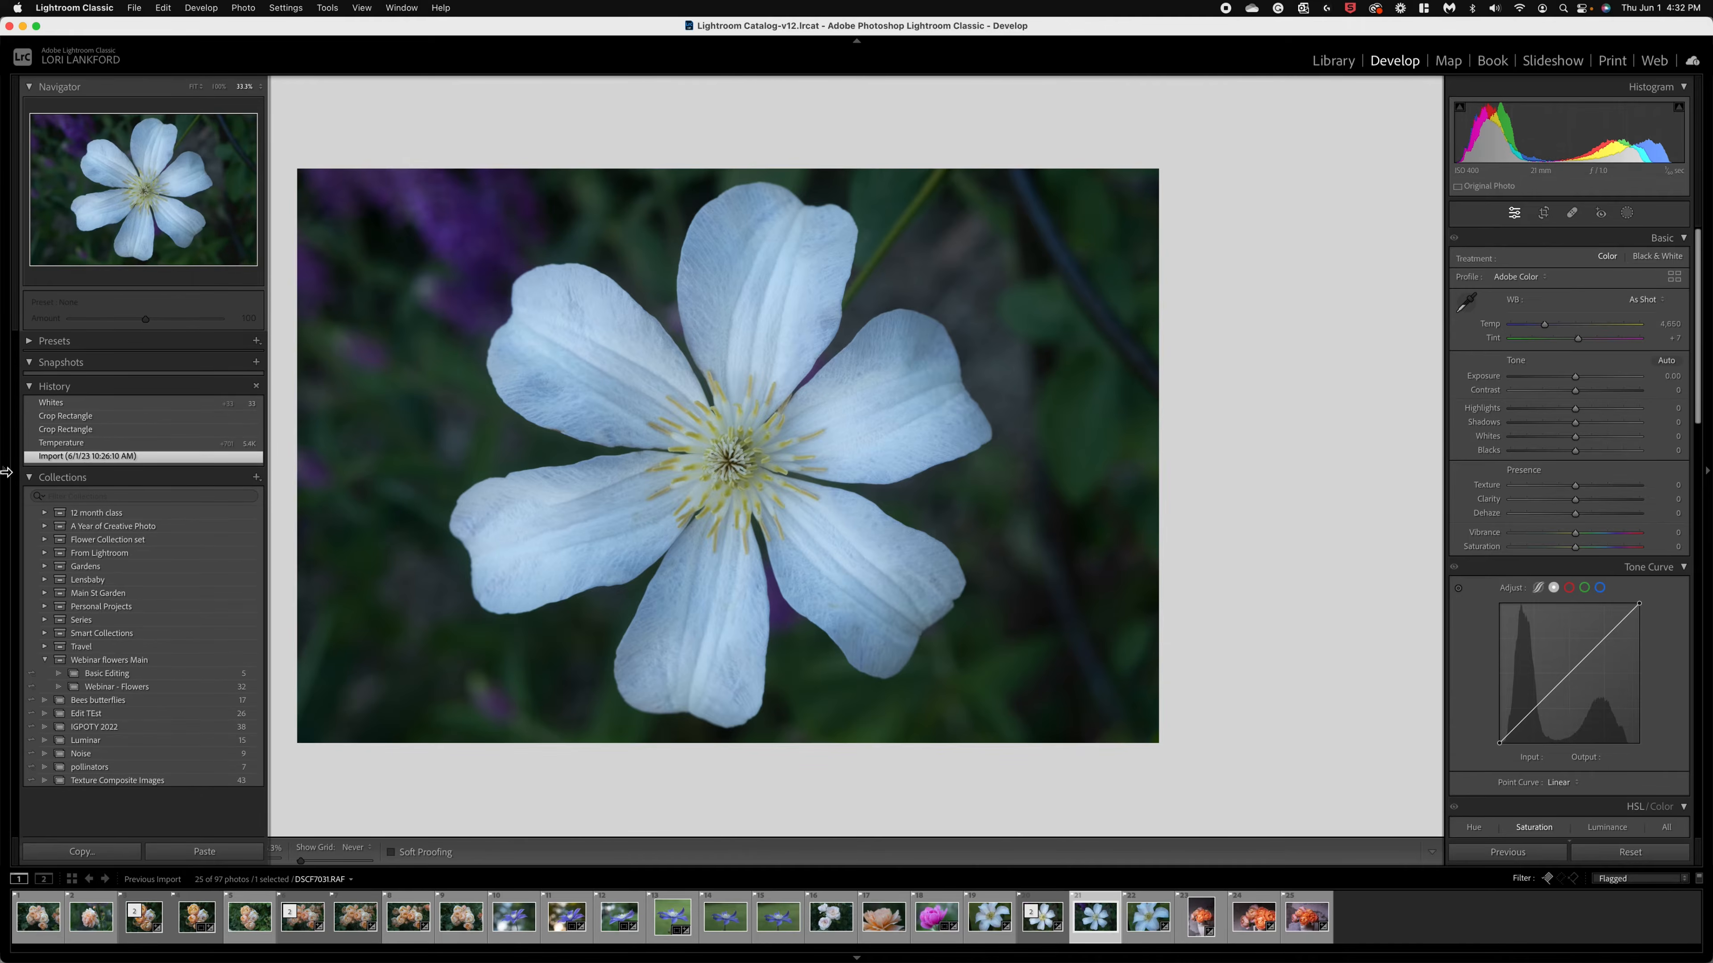
{"action": "left_click", "coordinate": [190, 85]}
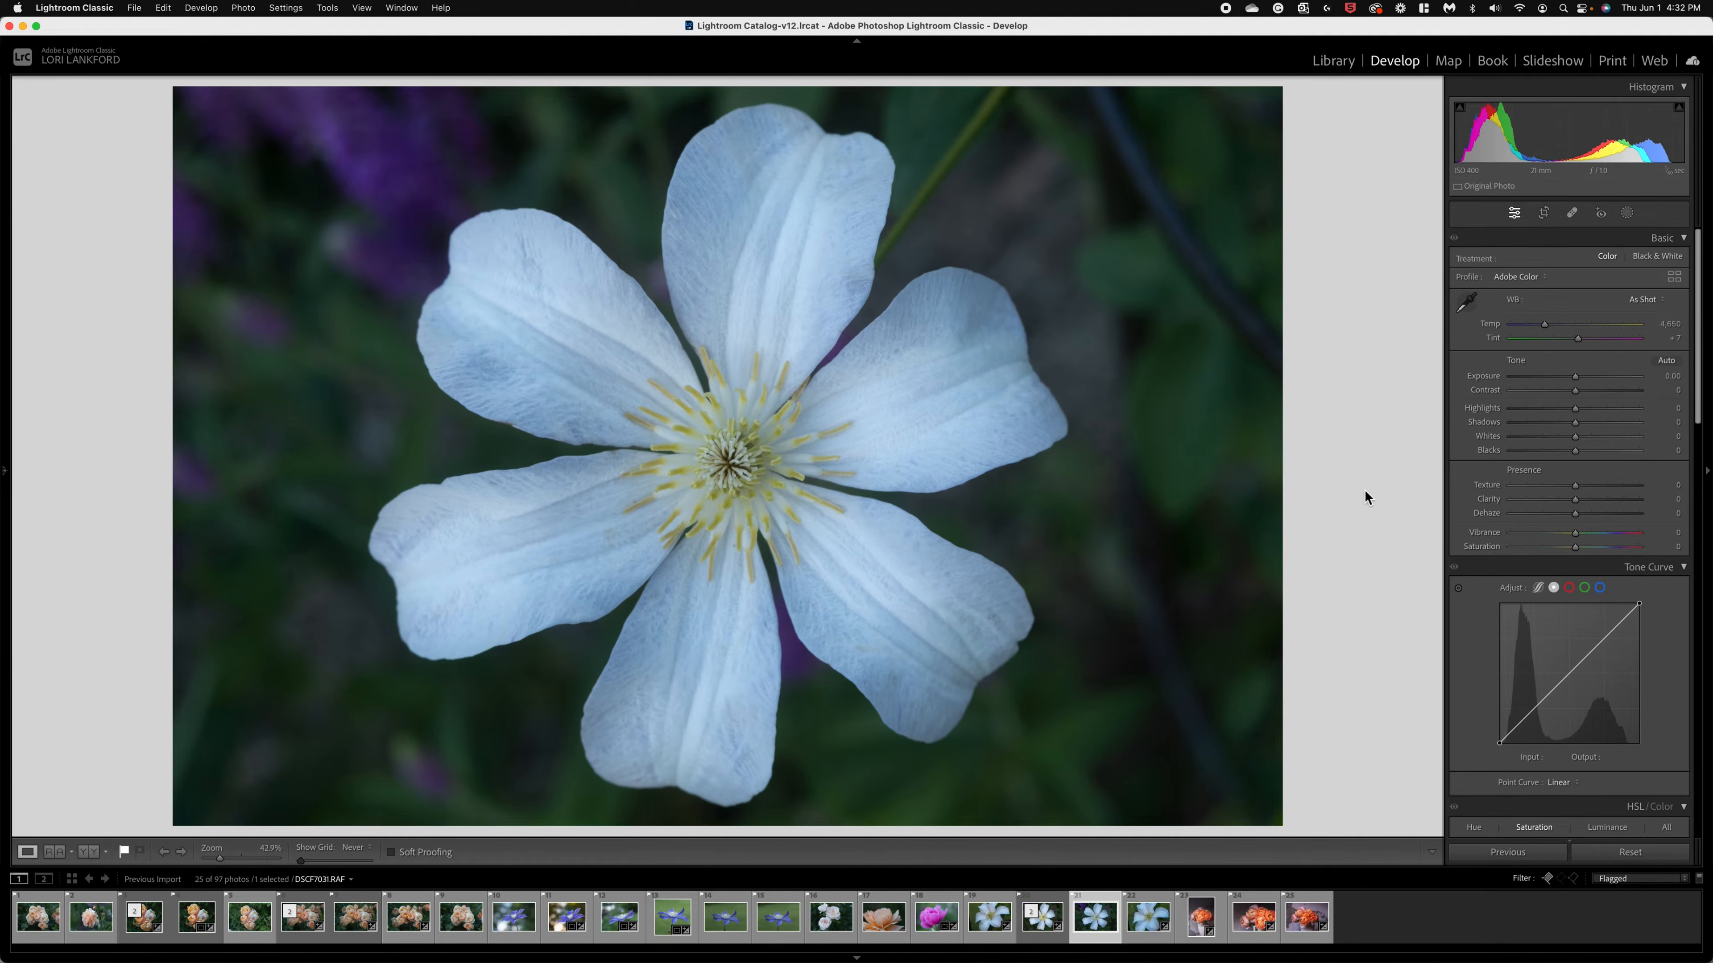
{"action": "left_click", "coordinate": [1545, 214]}
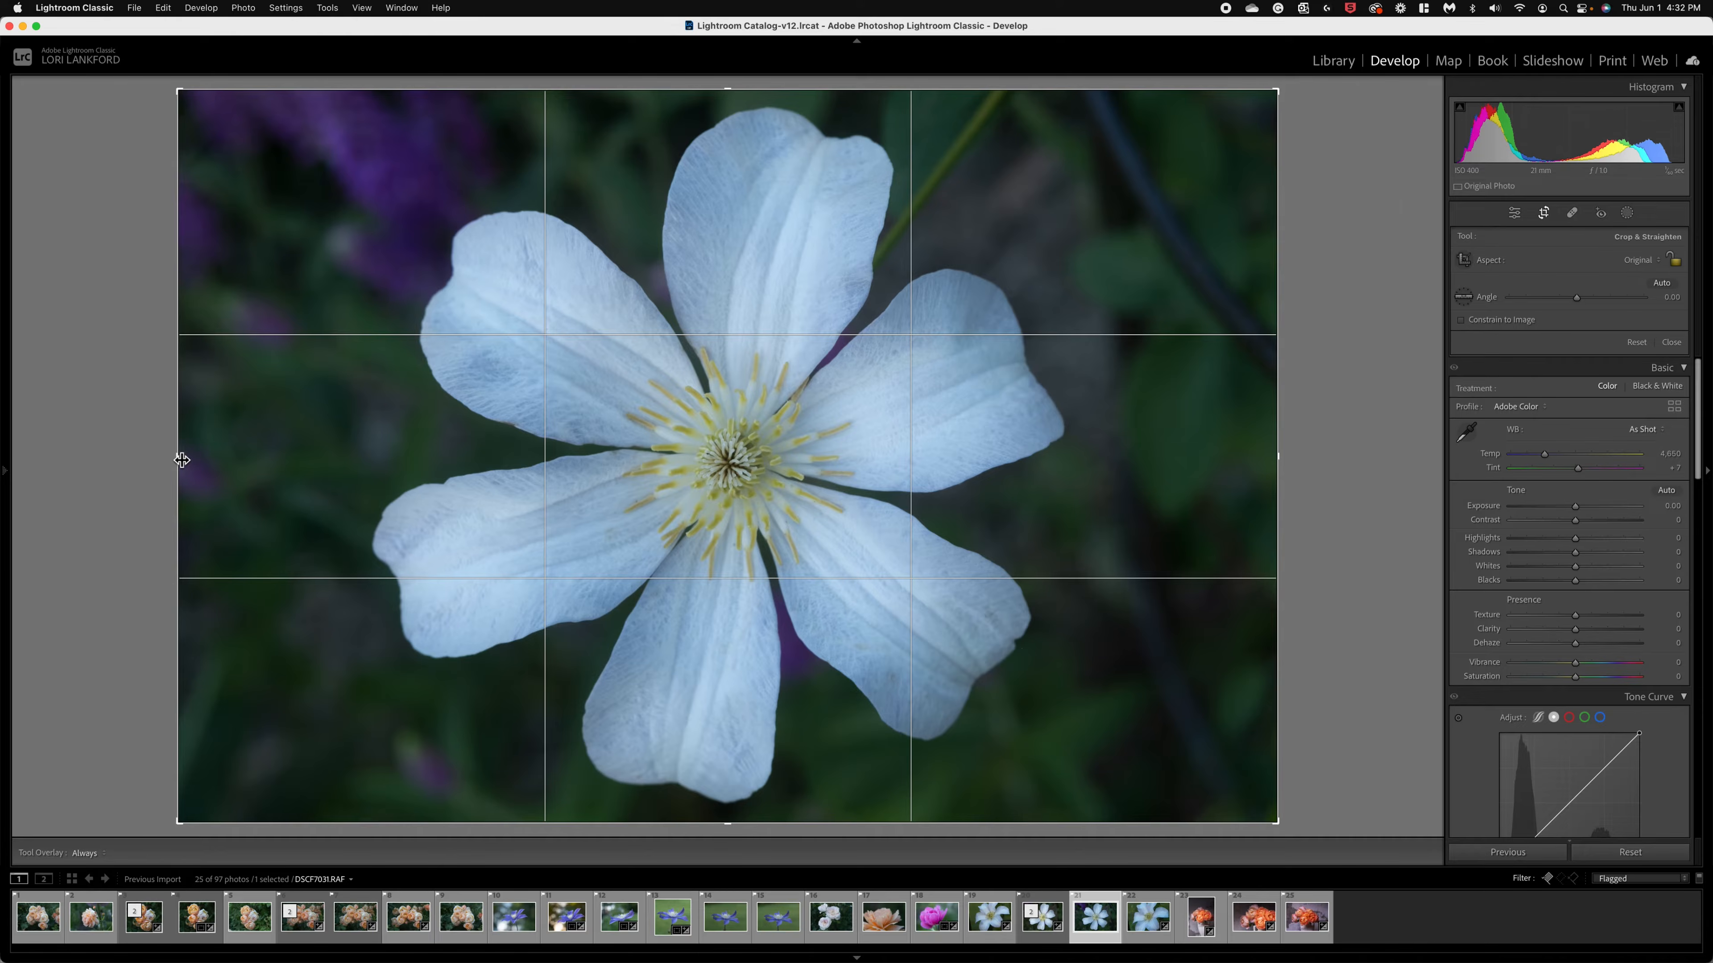
{"action": "left_click_drag", "start_coordinate": [187, 459], "coordinate": [228, 457]}
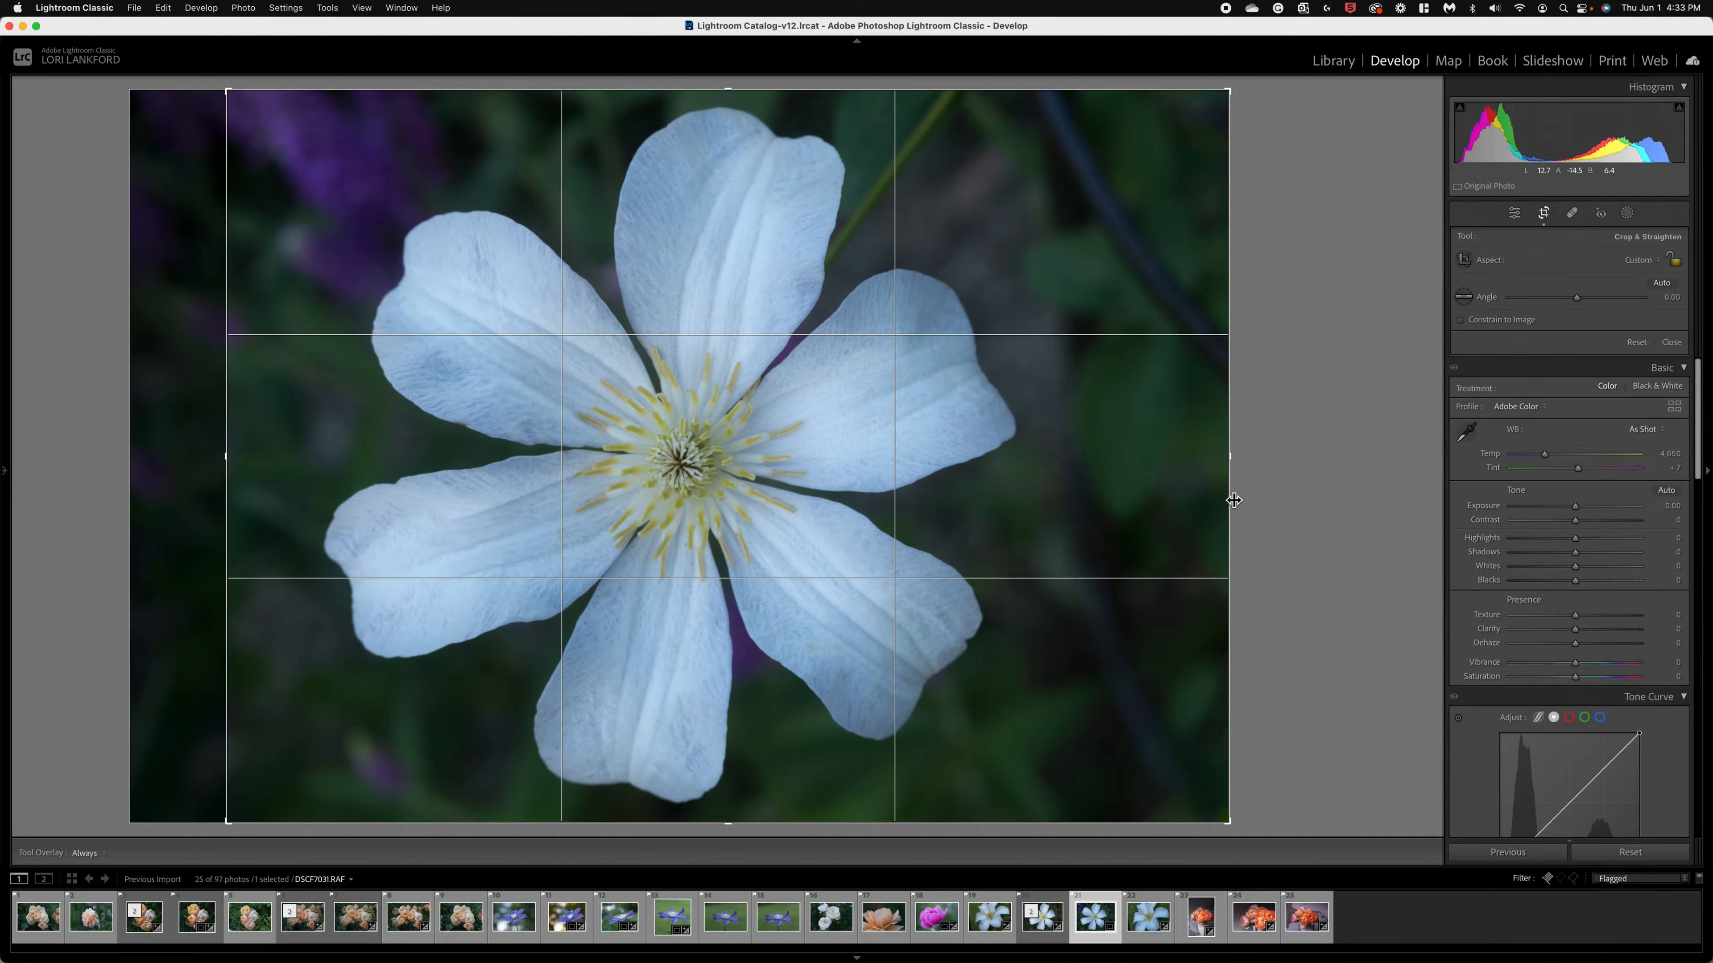
{"action": "left_click_drag", "start_coordinate": [1234, 463], "coordinate": [1185, 459]}
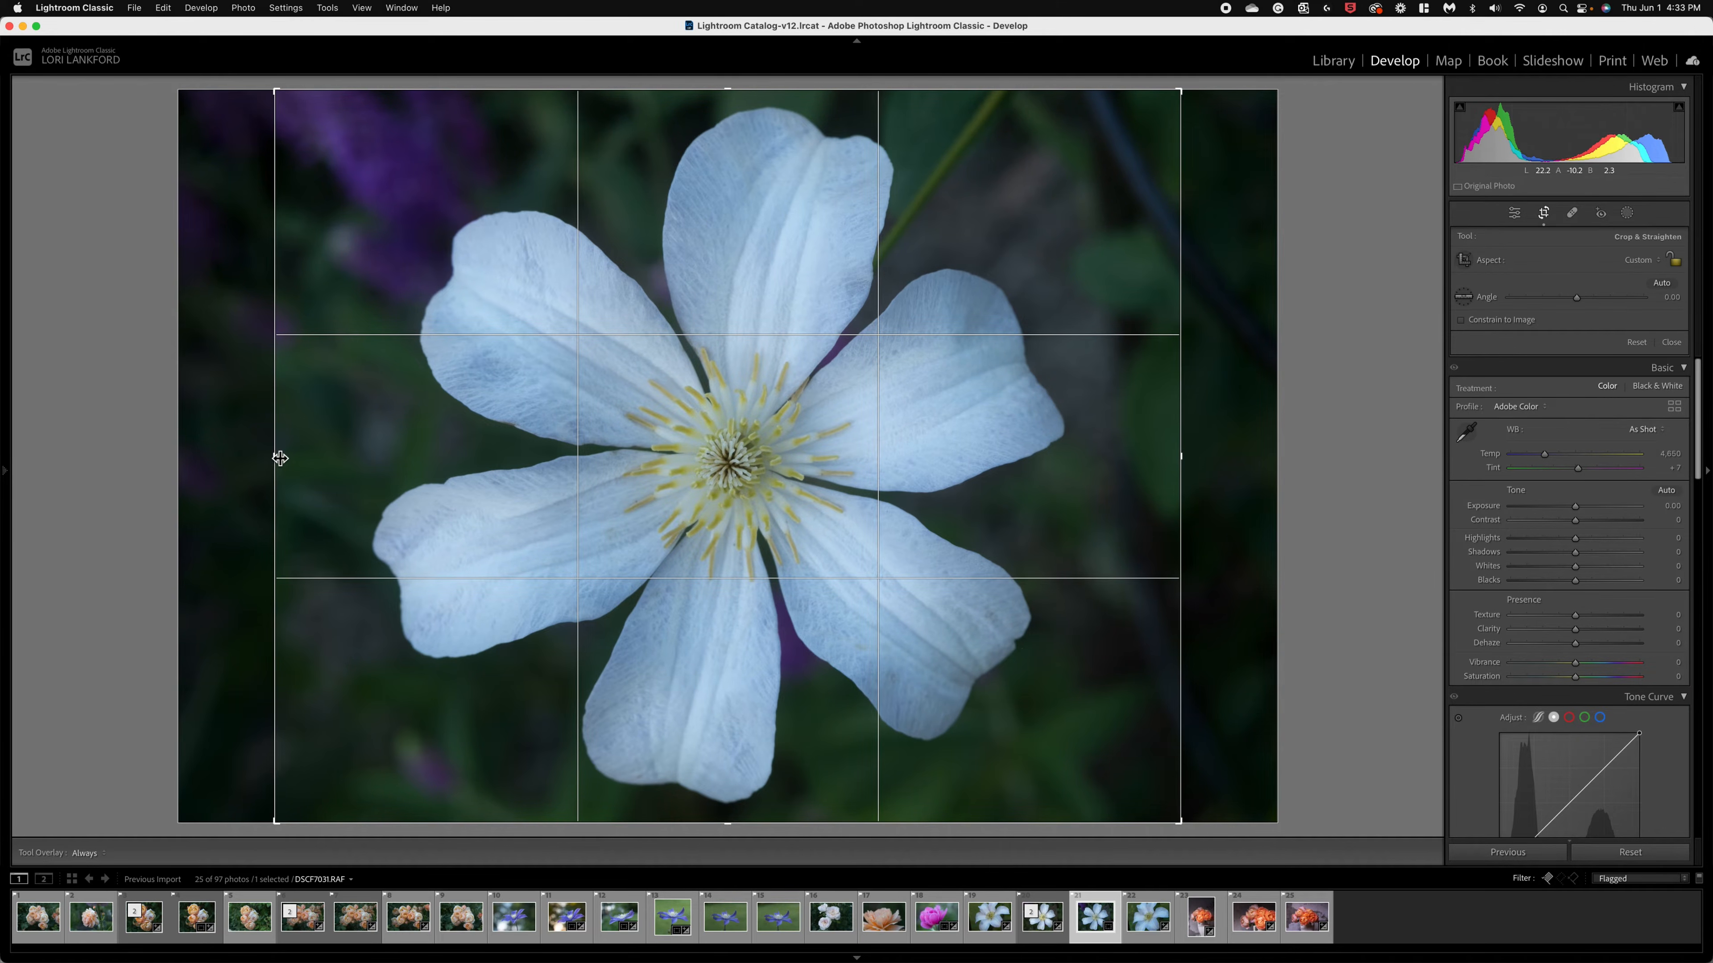
{"action": "left_click_drag", "start_coordinate": [280, 458], "coordinate": [285, 457]}
{"action": "key", "text": "Return"}
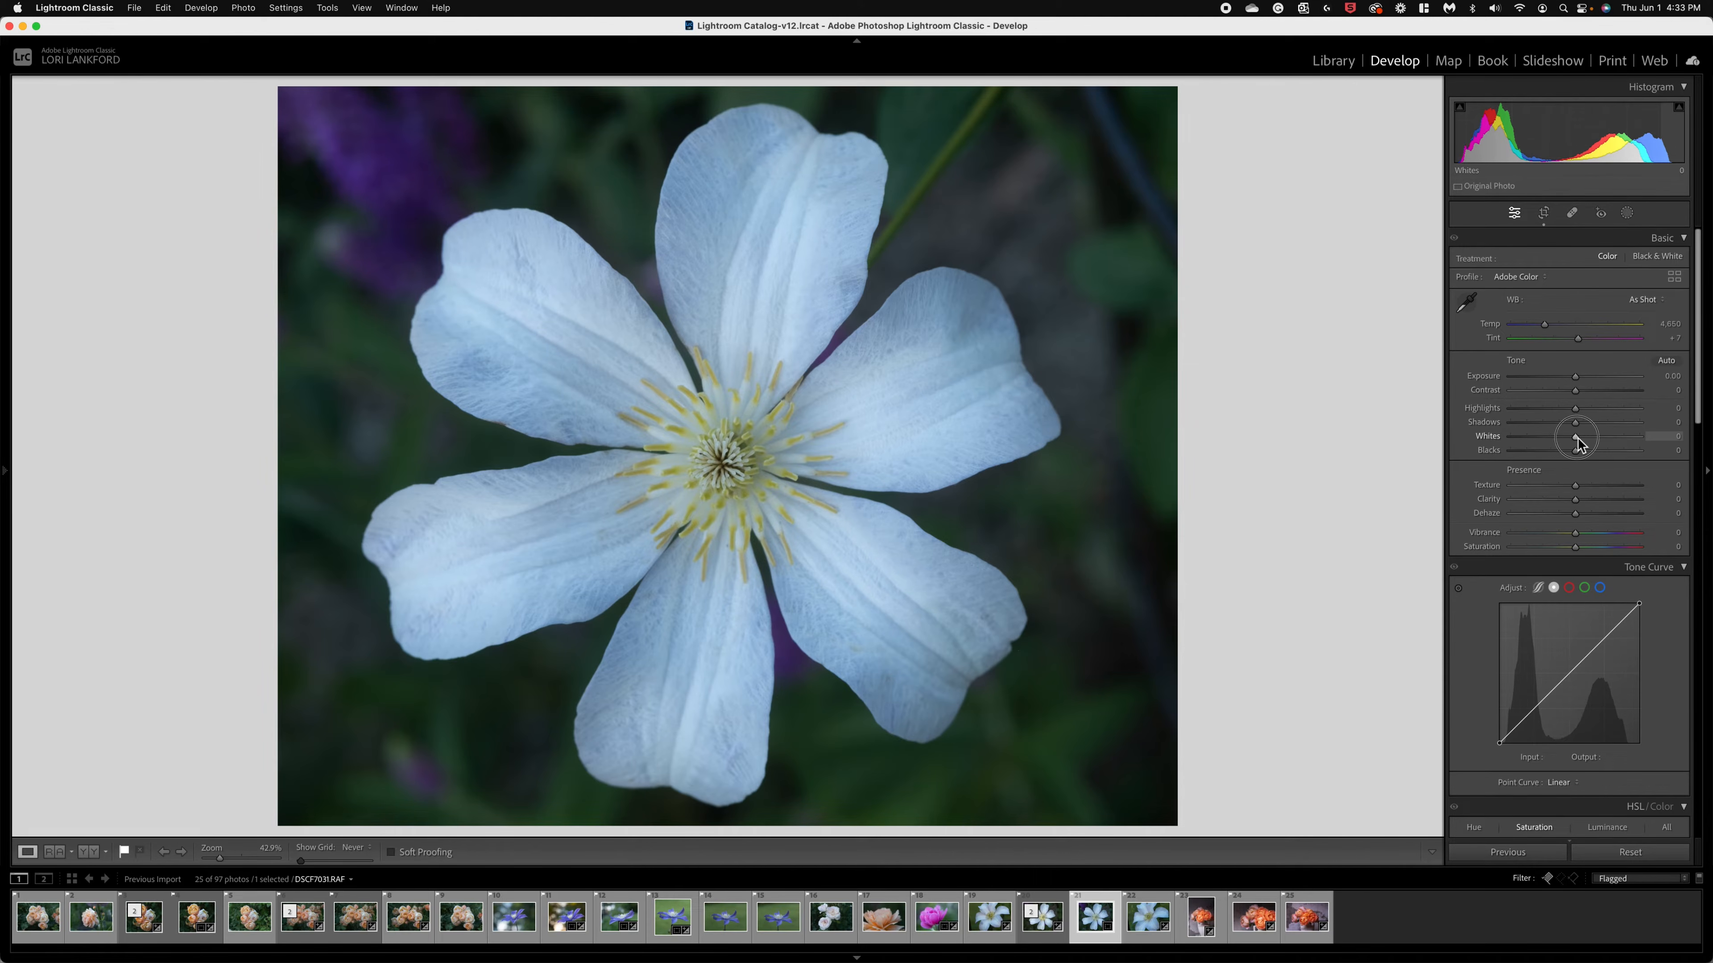
Step: Raise the photo's whites to +23 and shadows to +18, and warm its temperature to about 5,150
{"action": "left_click_drag", "start_coordinate": [1577, 438], "coordinate": [1592, 438]}
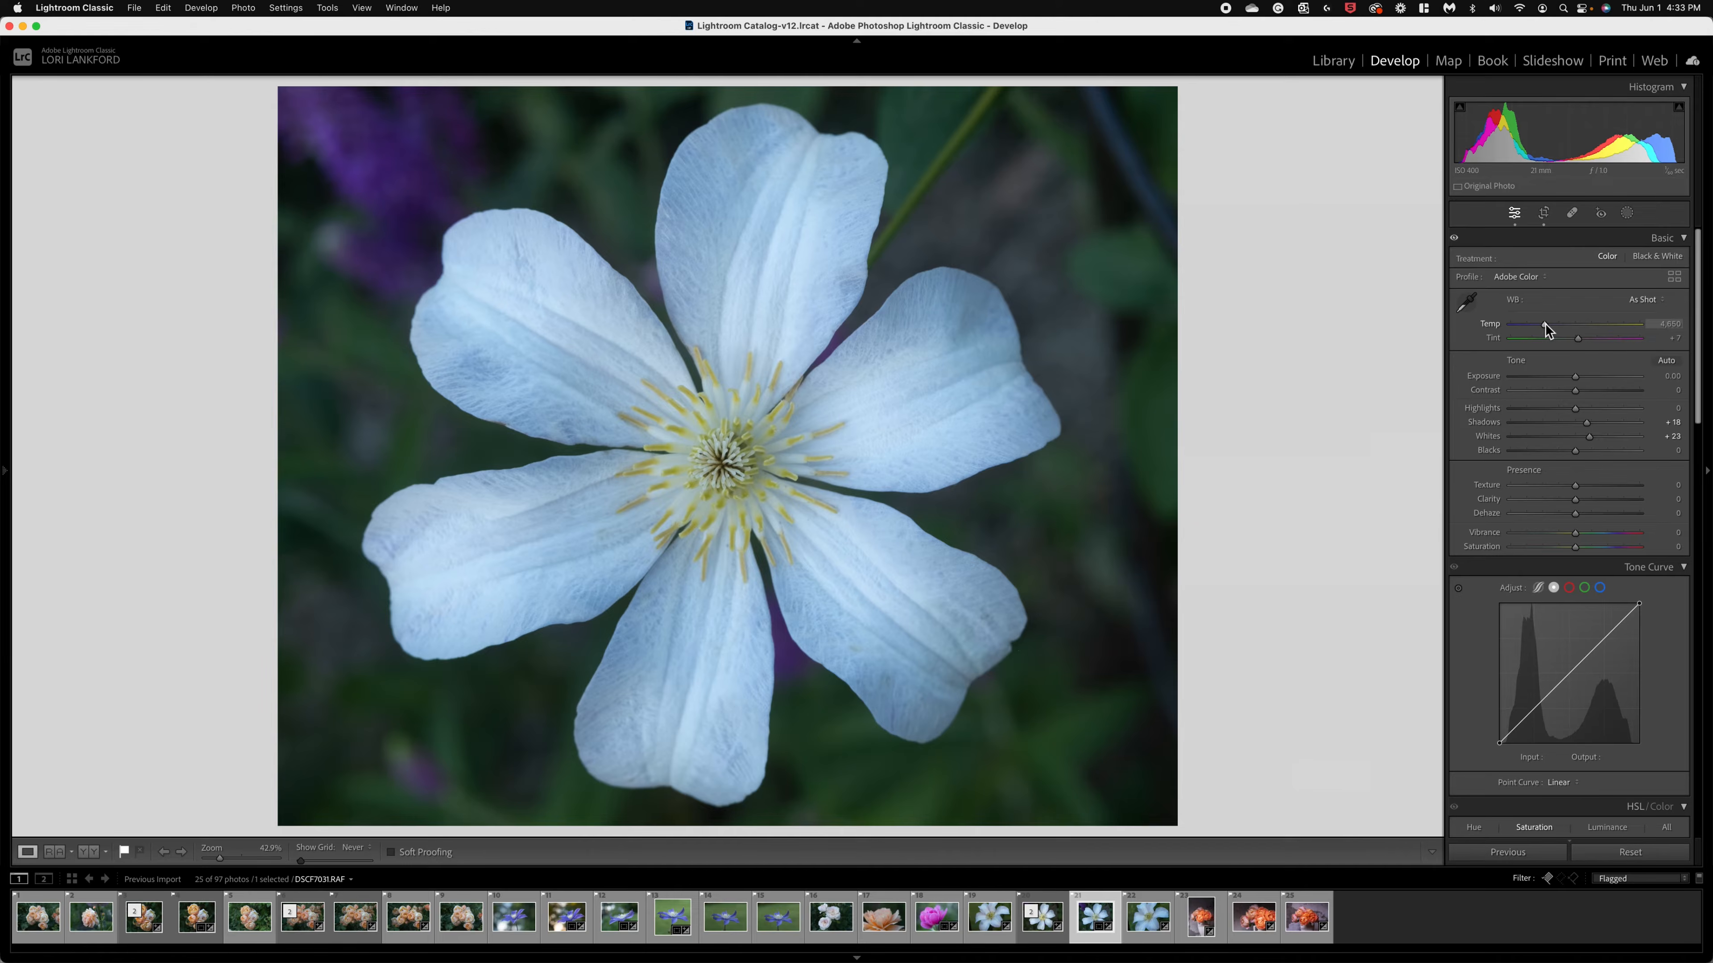
{"action": "left_click_drag", "start_coordinate": [1556, 324], "coordinate": [1552, 323]}
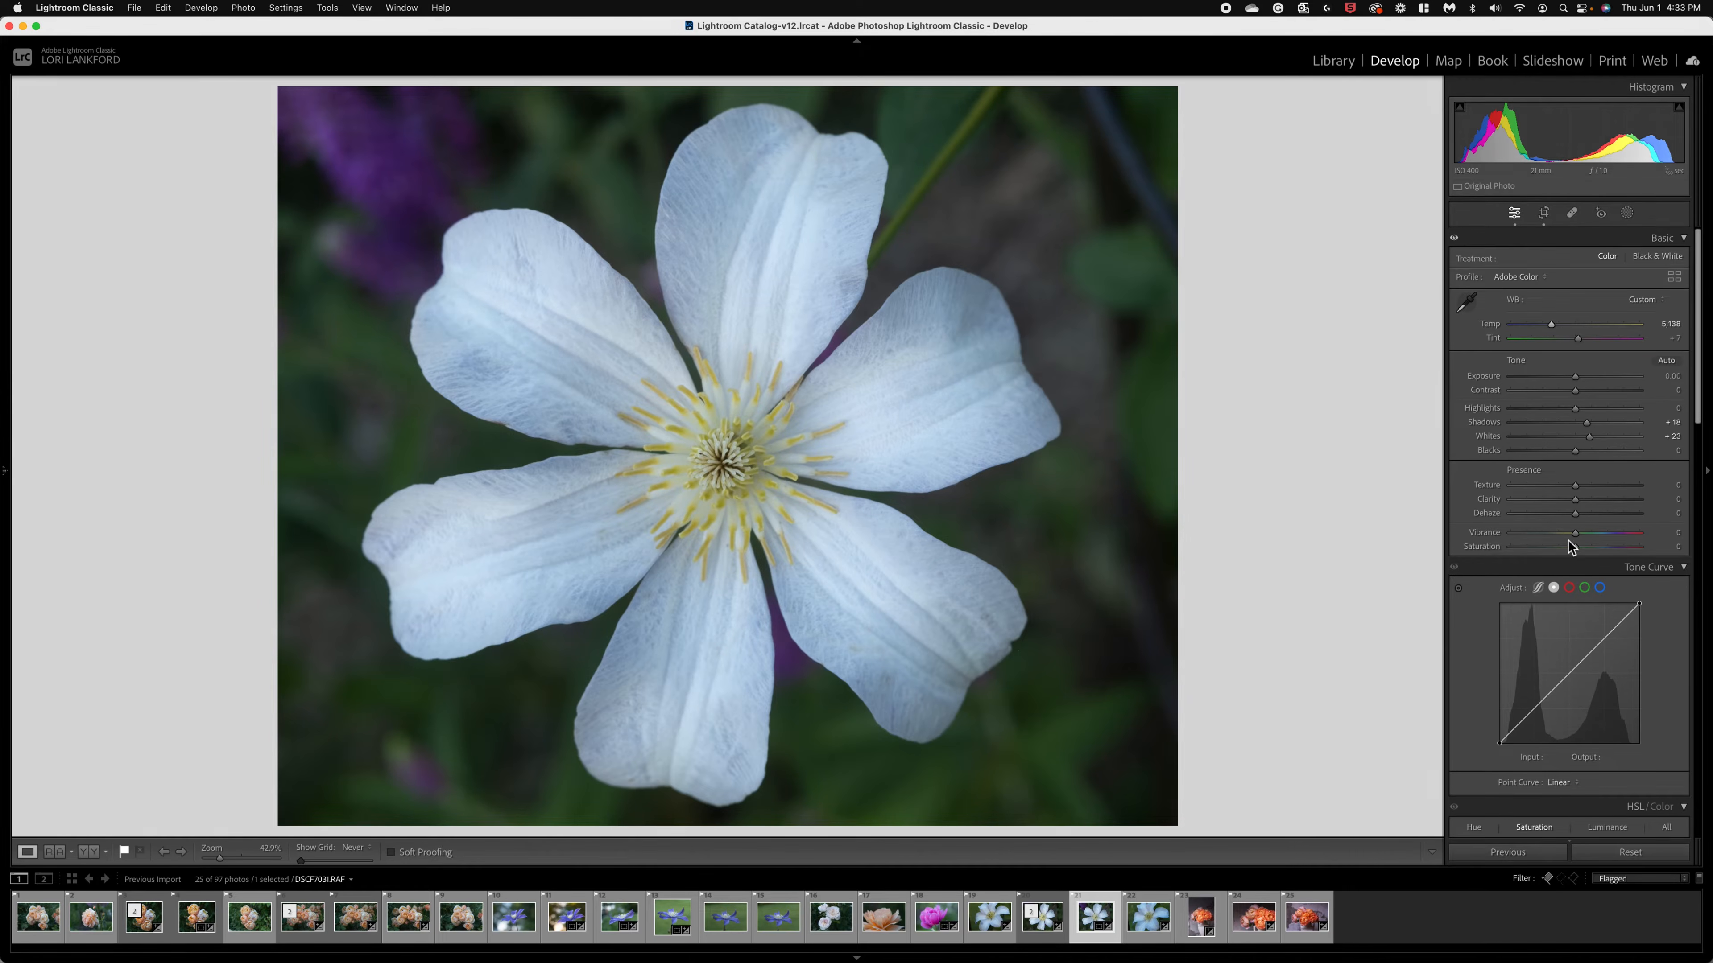
{"action": "scroll", "coordinate": [1570, 540], "scroll_direction": "down", "scroll_amount": 4}
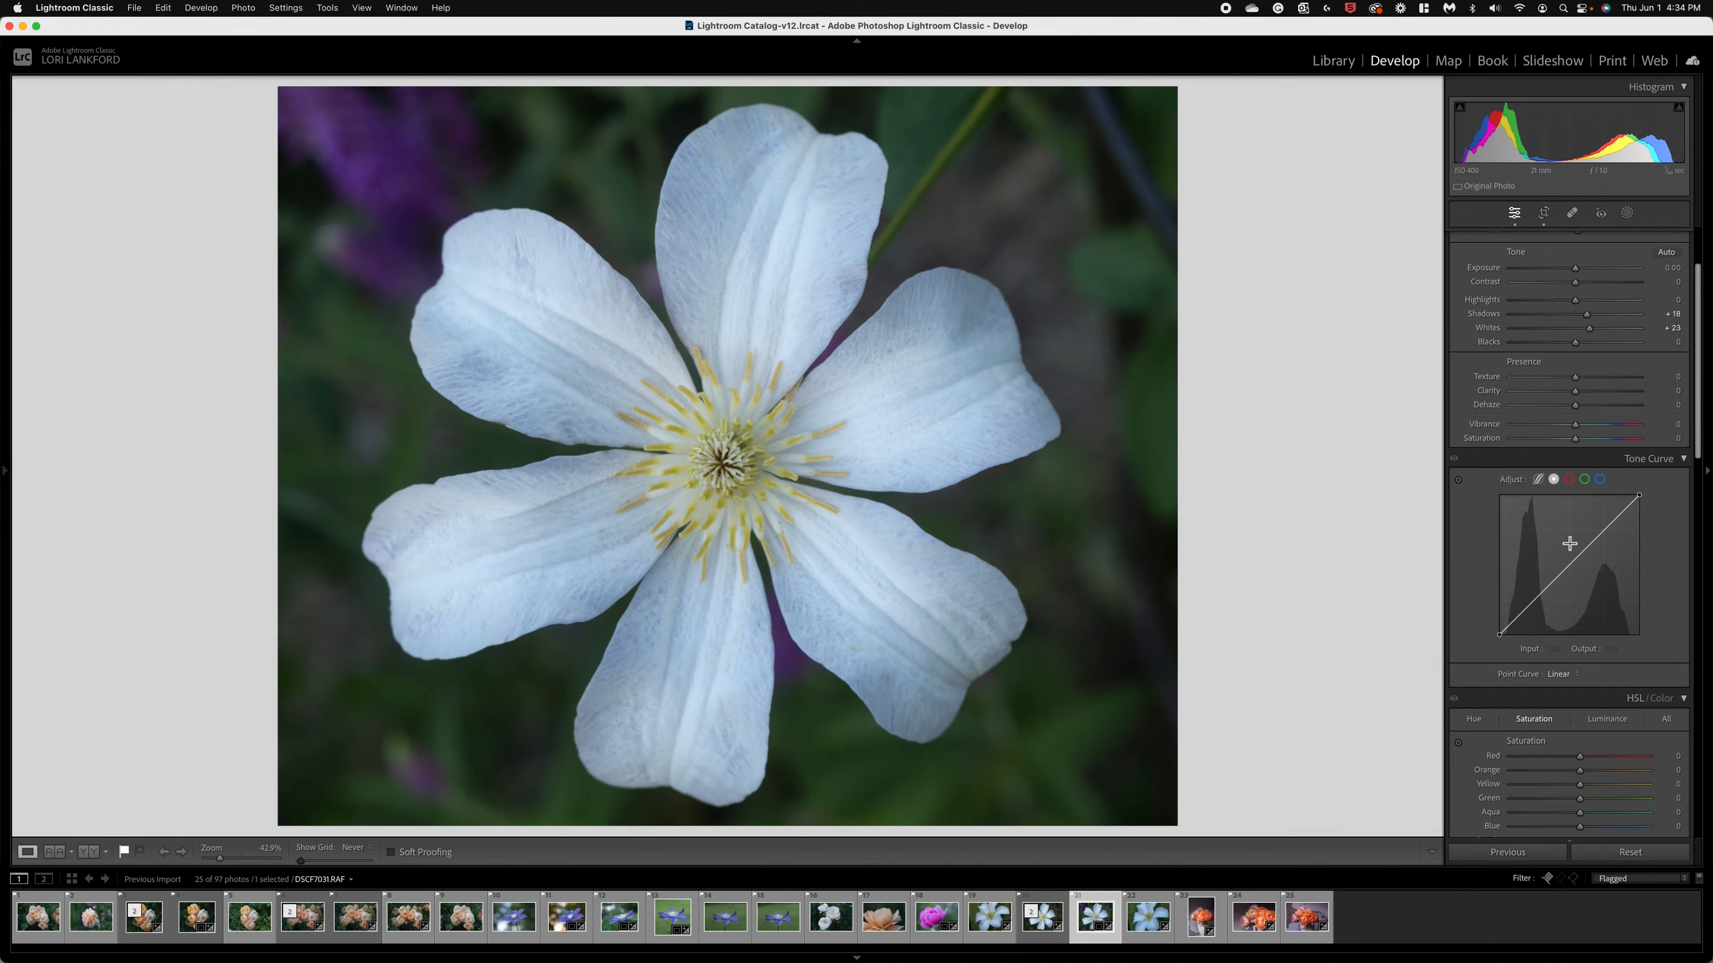
{"action": "scroll", "coordinate": [1569, 543], "scroll_direction": "up", "scroll_amount": 4}
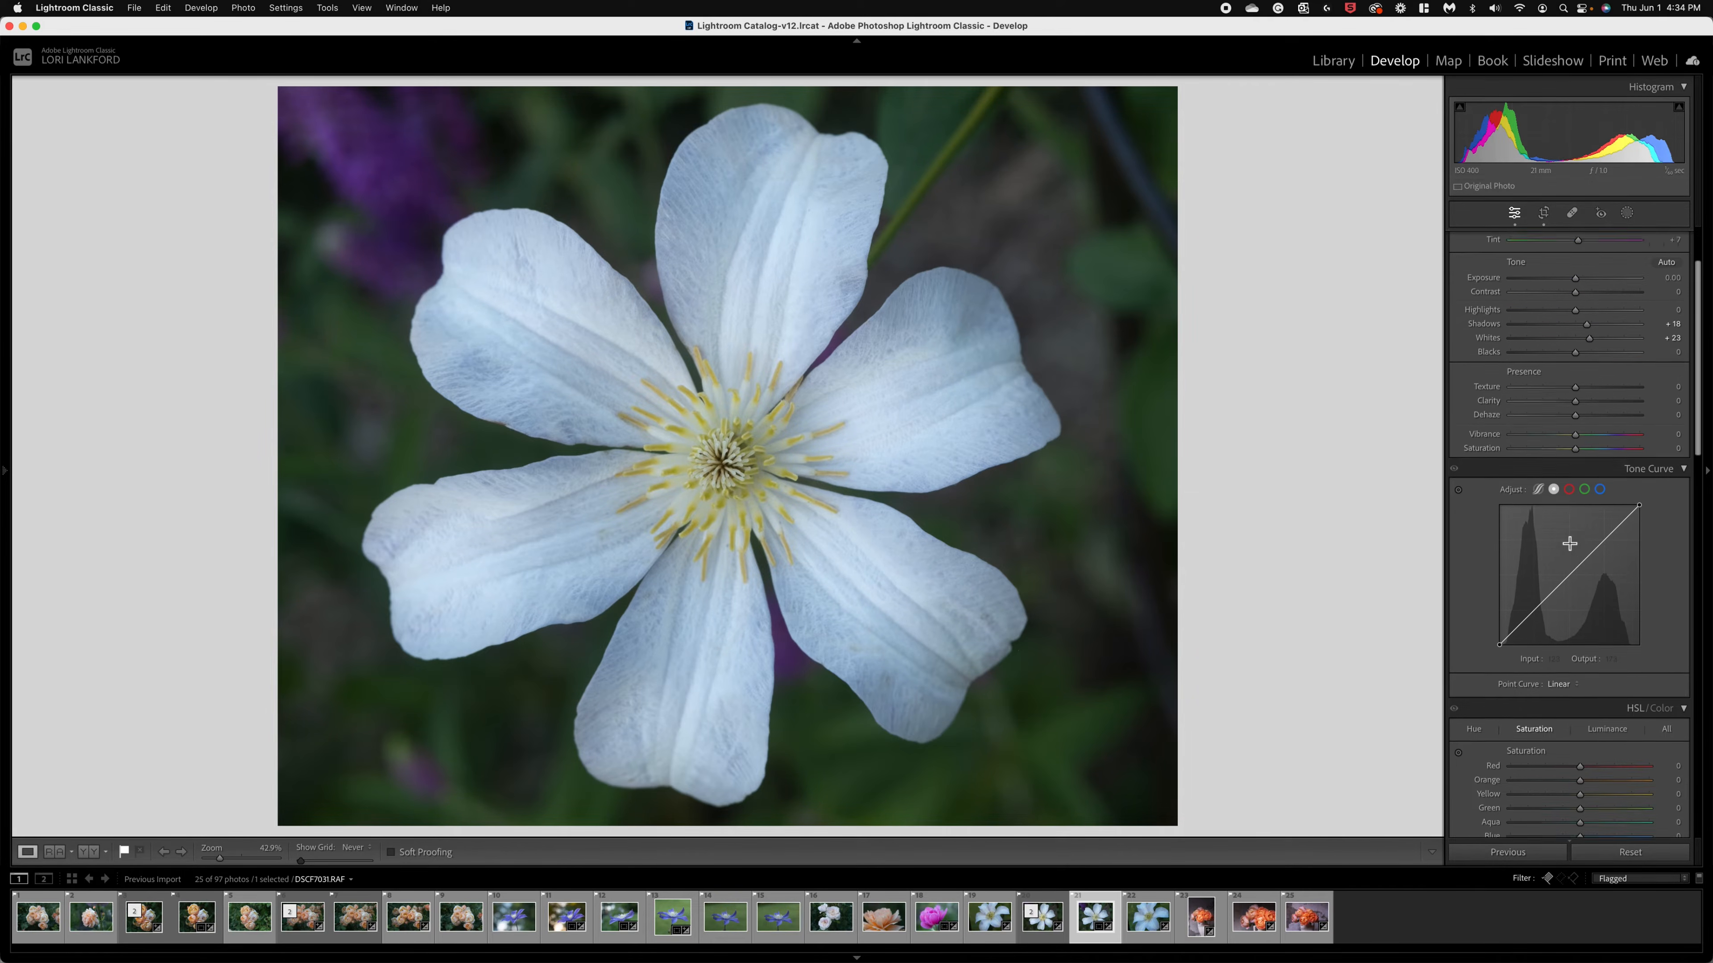
Step: Create a Select Subject mask covering the whole flower and expand the list of masks
{"action": "left_click", "coordinate": [1627, 213]}
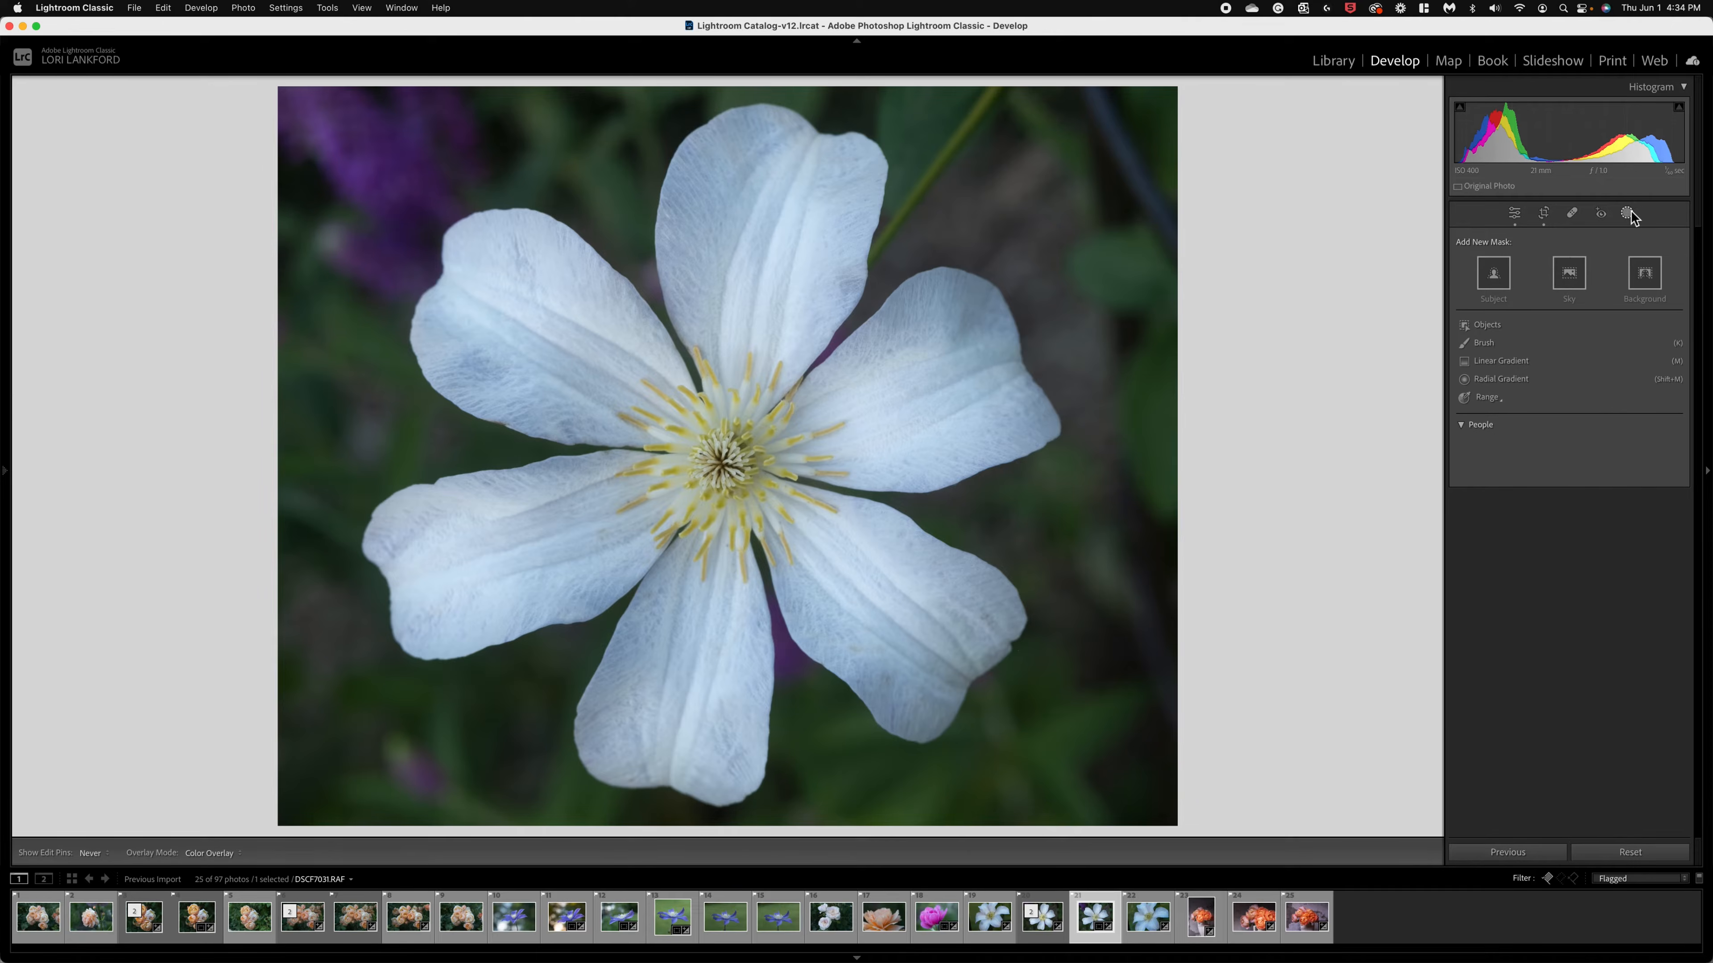
{"action": "left_click", "coordinate": [1493, 274]}
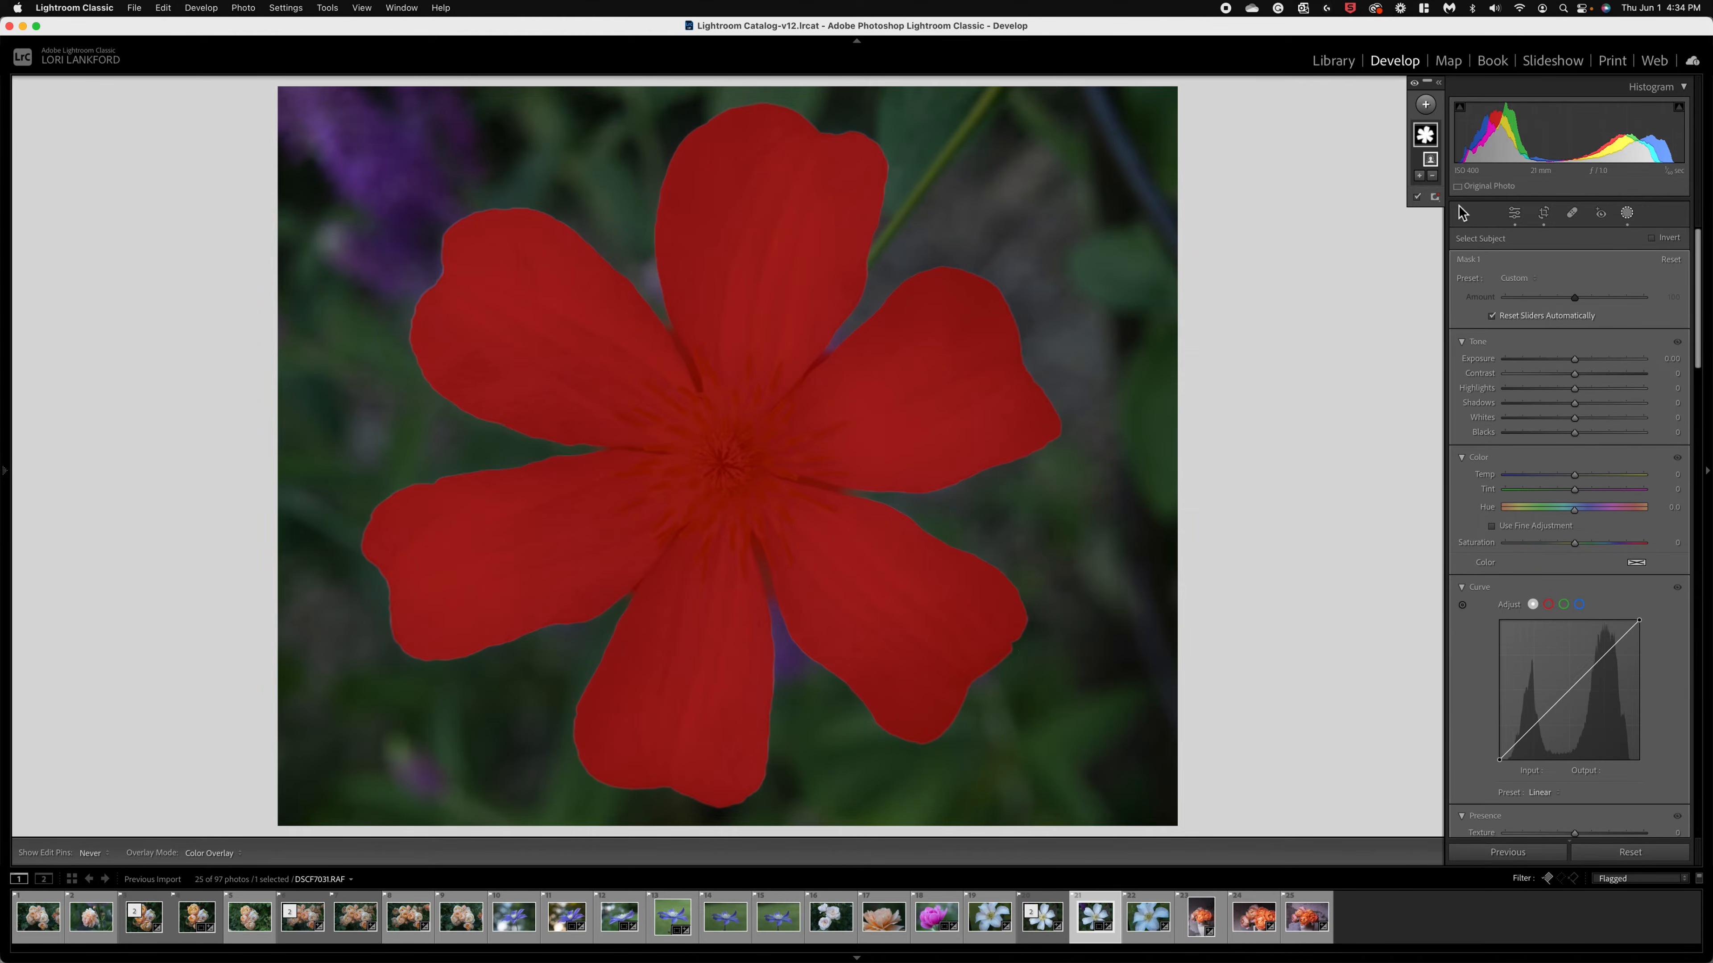
{"action": "left_click", "coordinate": [1443, 86]}
{"action": "mouse_move", "coordinate": [1356, 139]}
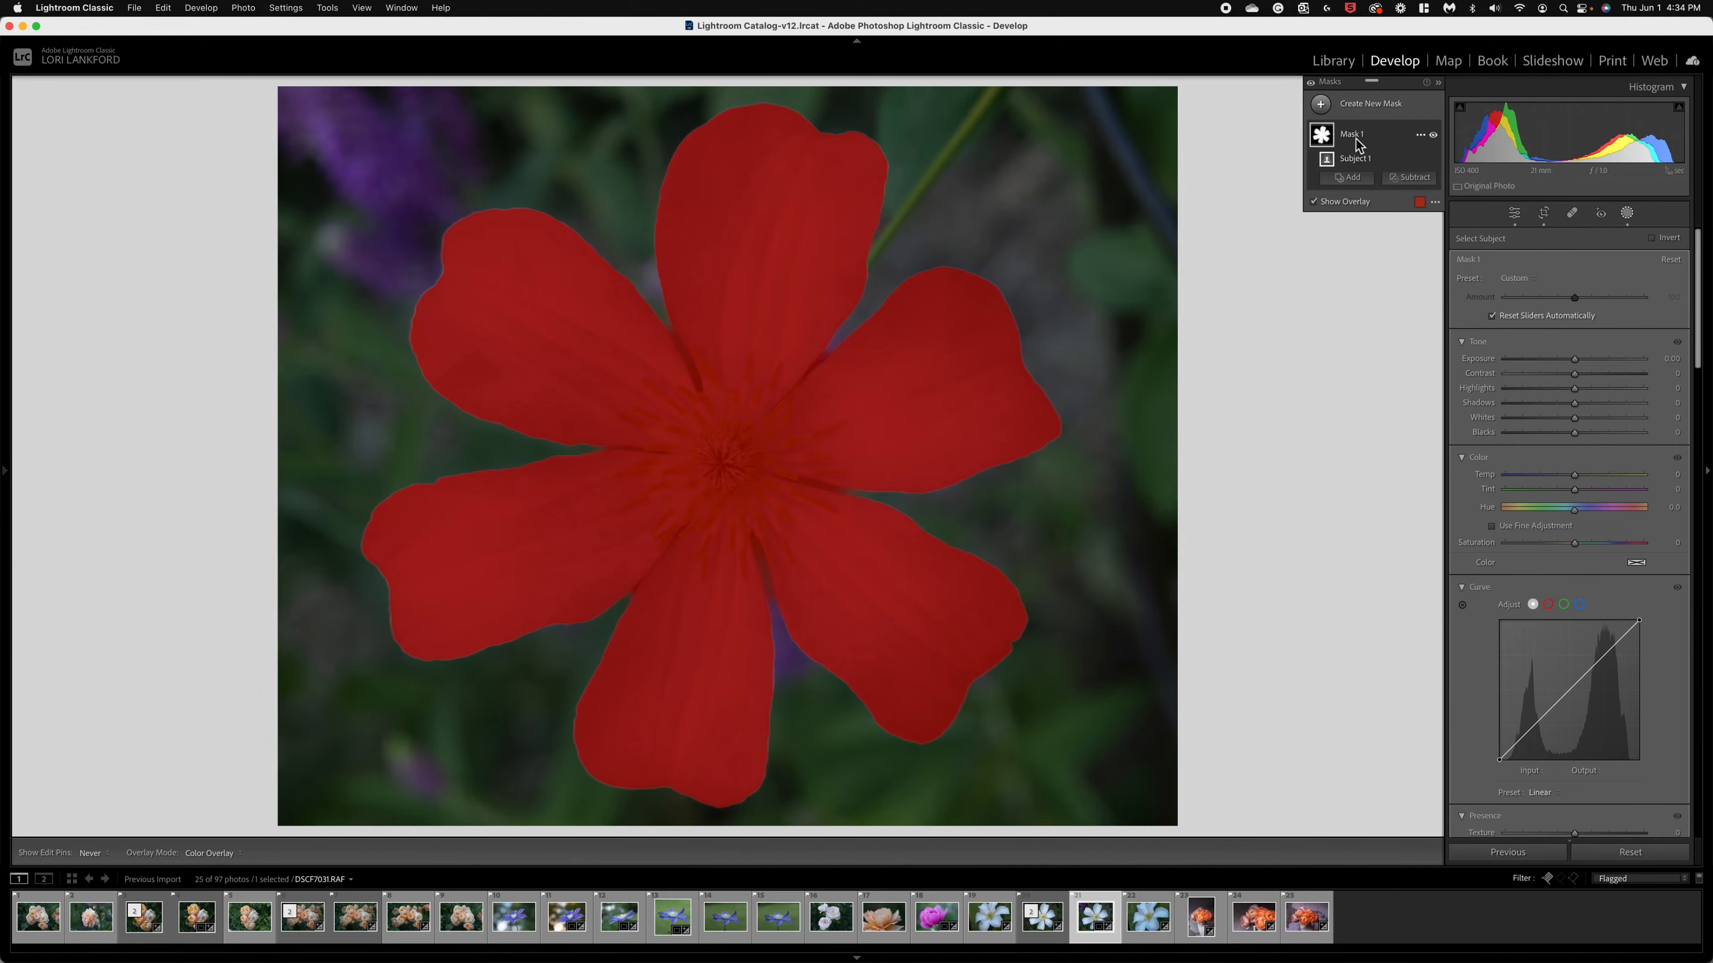
Step: Intersect Mask 1 with an Objects selection around the yellow flower centre, with Invert off so only the petals are masked
{"action": "left_click", "coordinate": [1420, 137]}
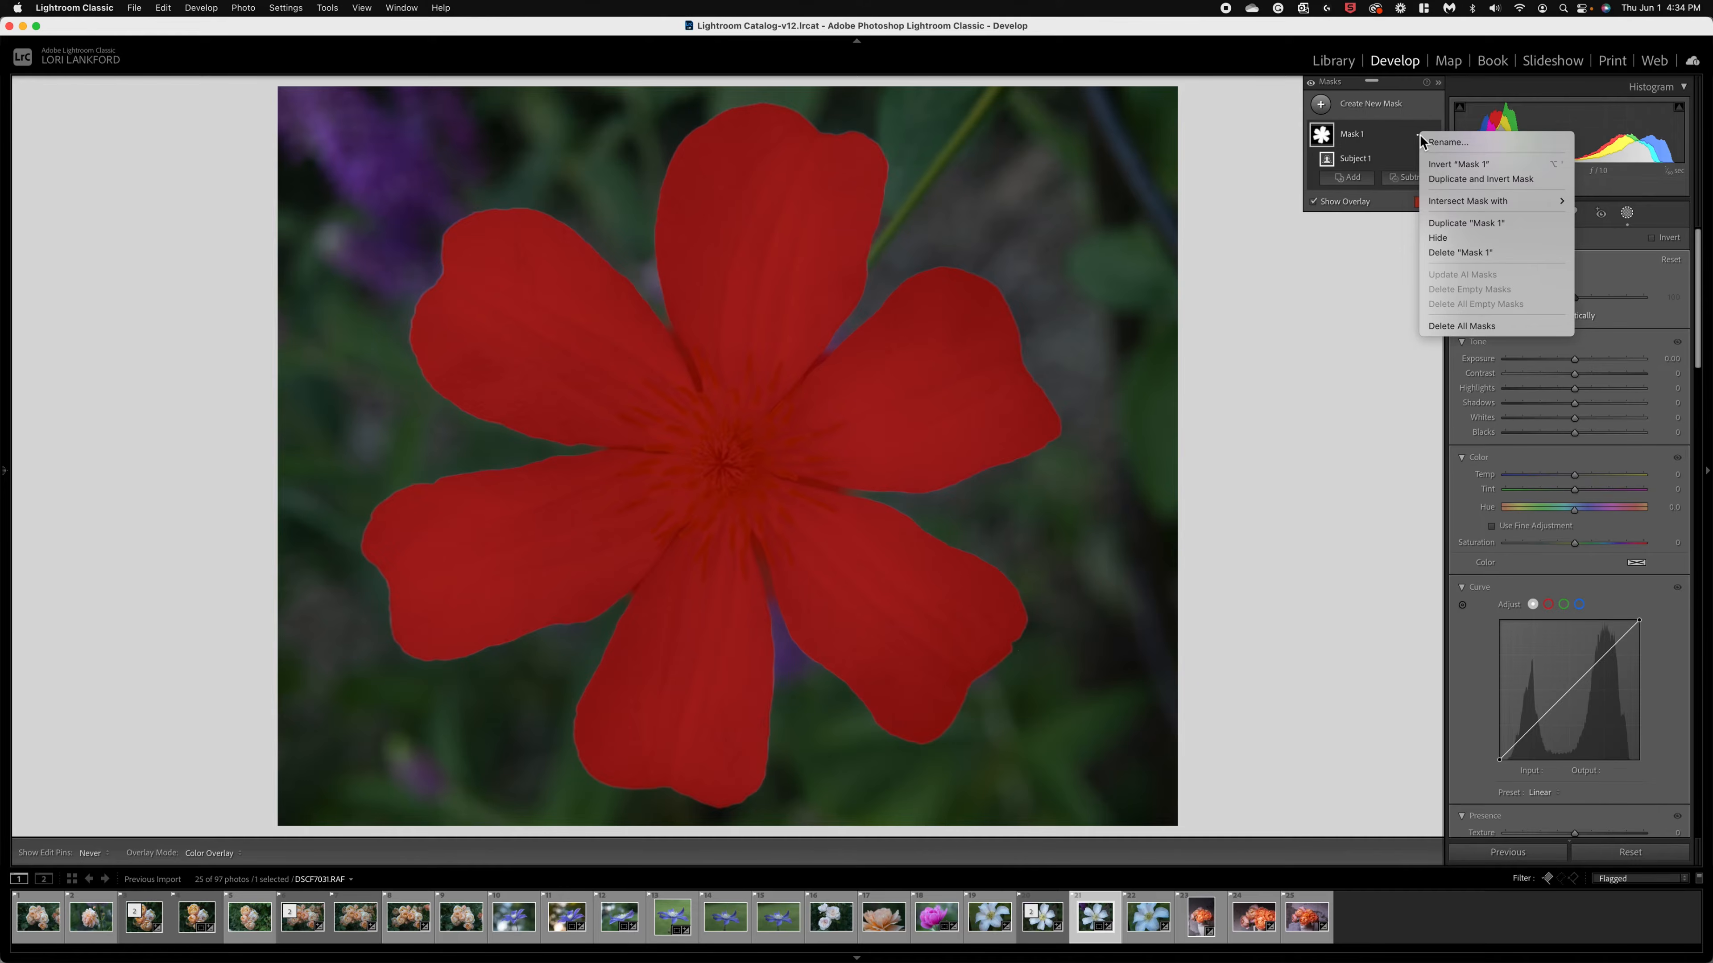
{"action": "mouse_move", "coordinate": [1464, 200]}
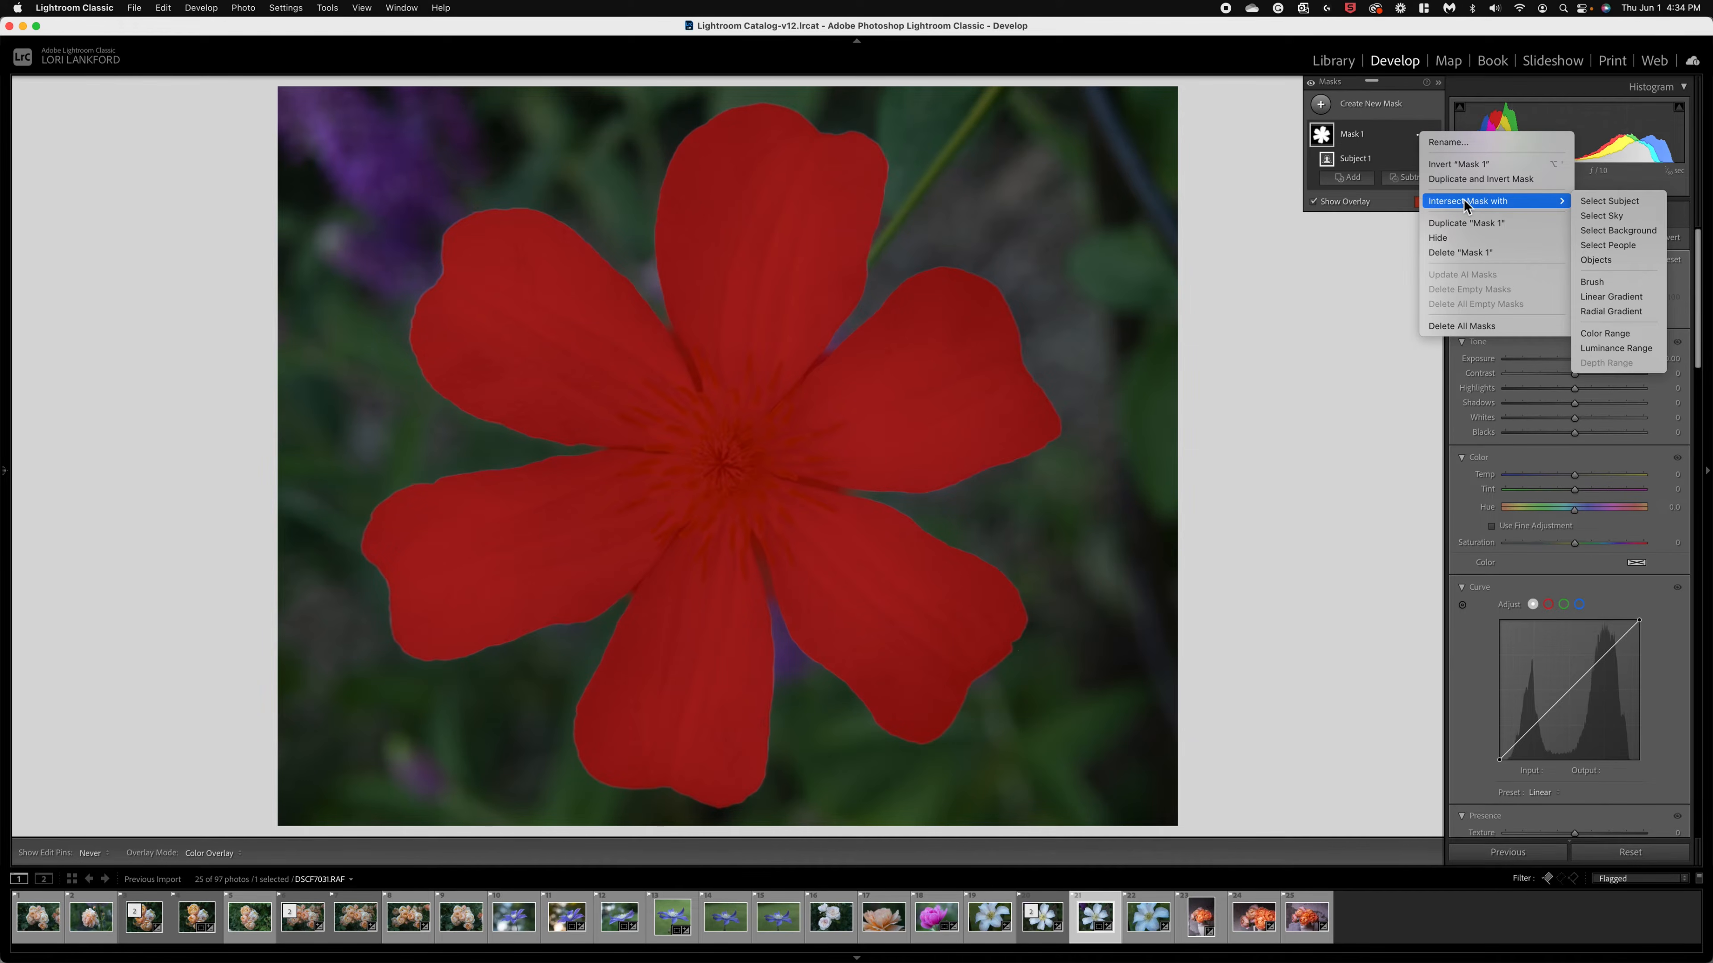
{"action": "left_click", "coordinate": [1605, 261]}
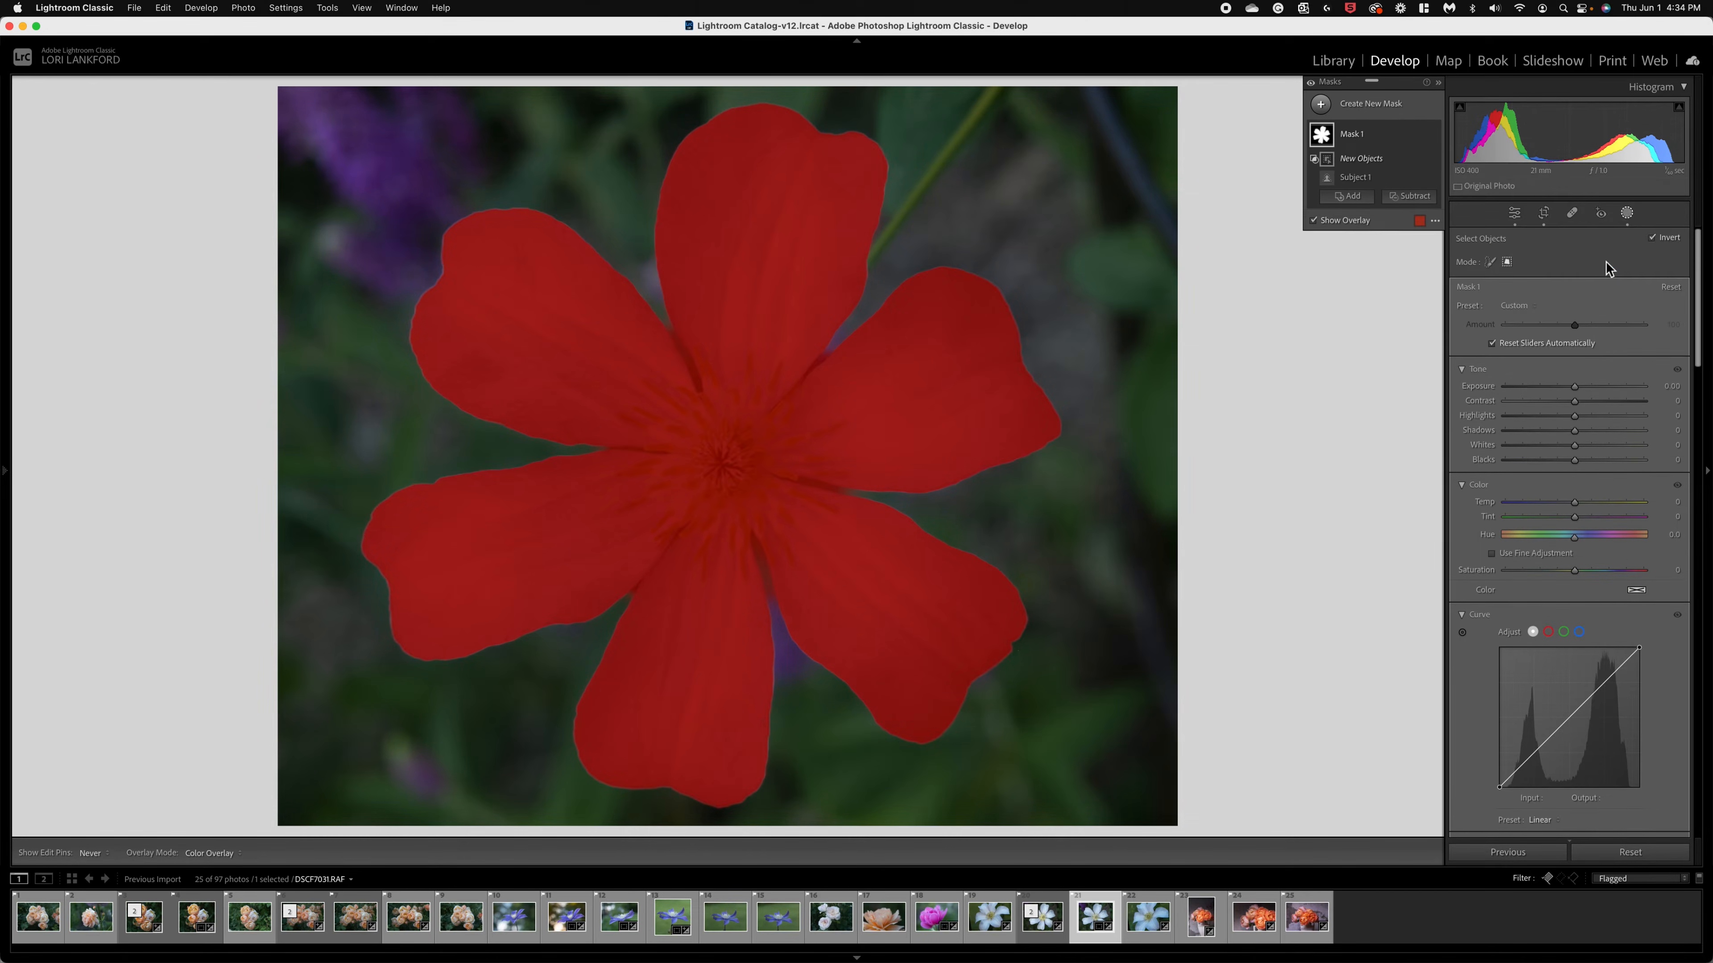
{"action": "left_click", "coordinate": [1312, 221]}
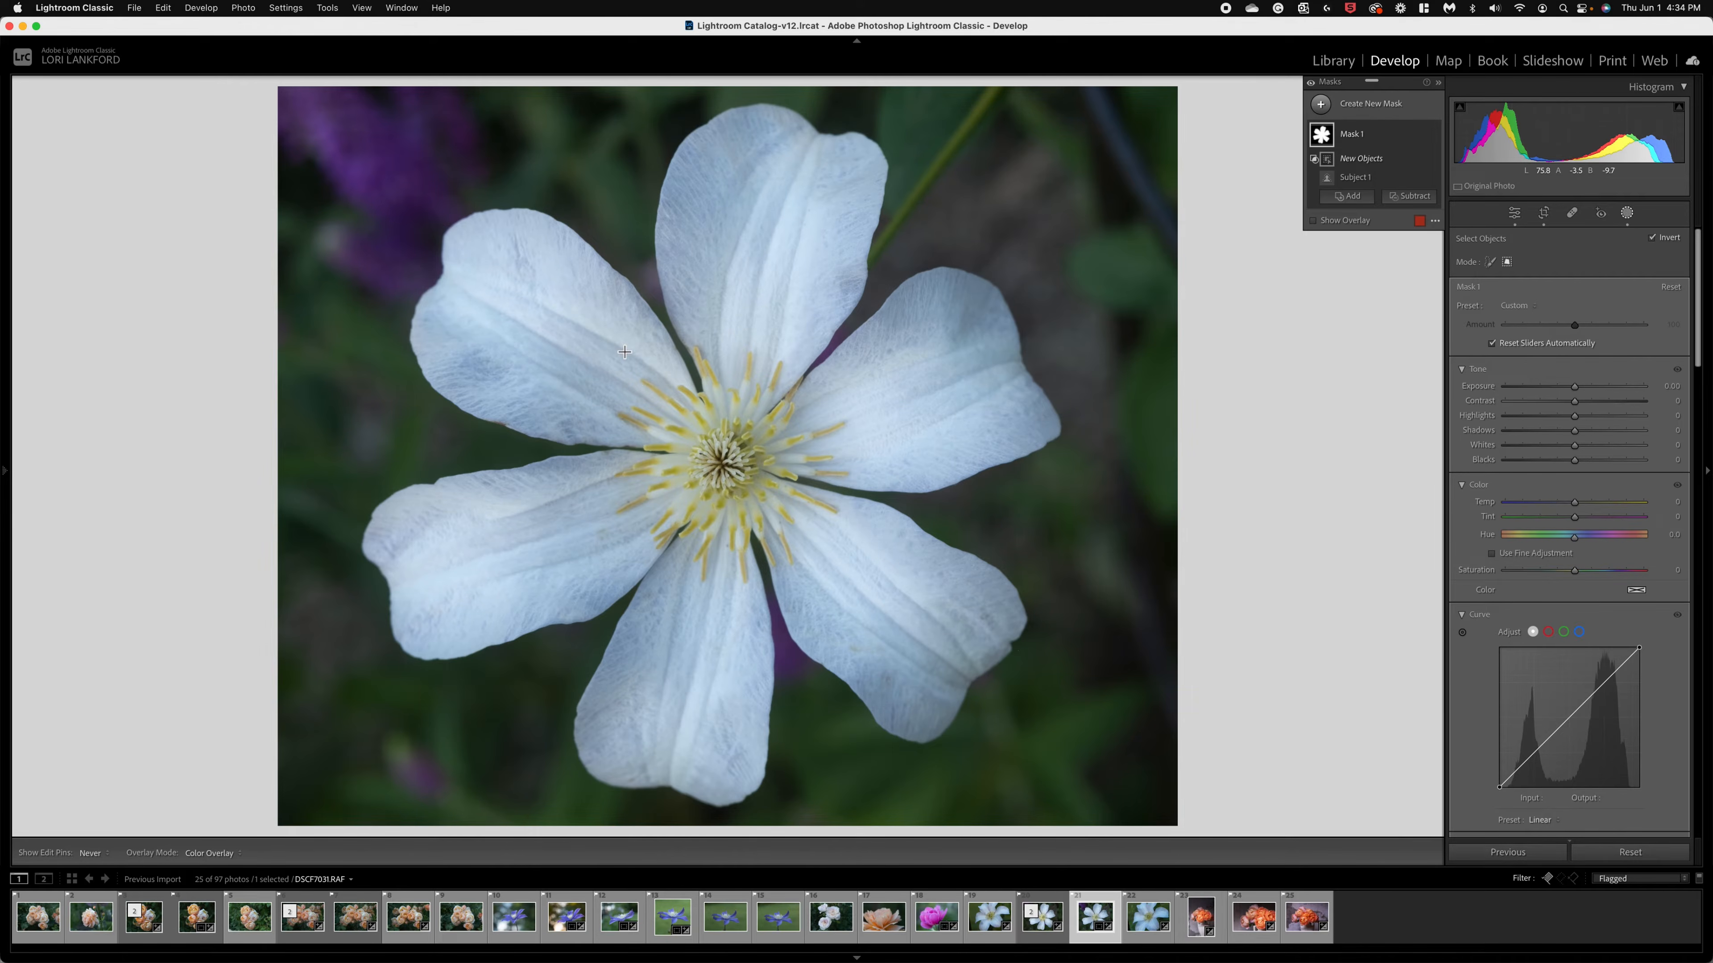
{"action": "left_click_drag", "start_coordinate": [619, 348], "coordinate": [850, 582]}
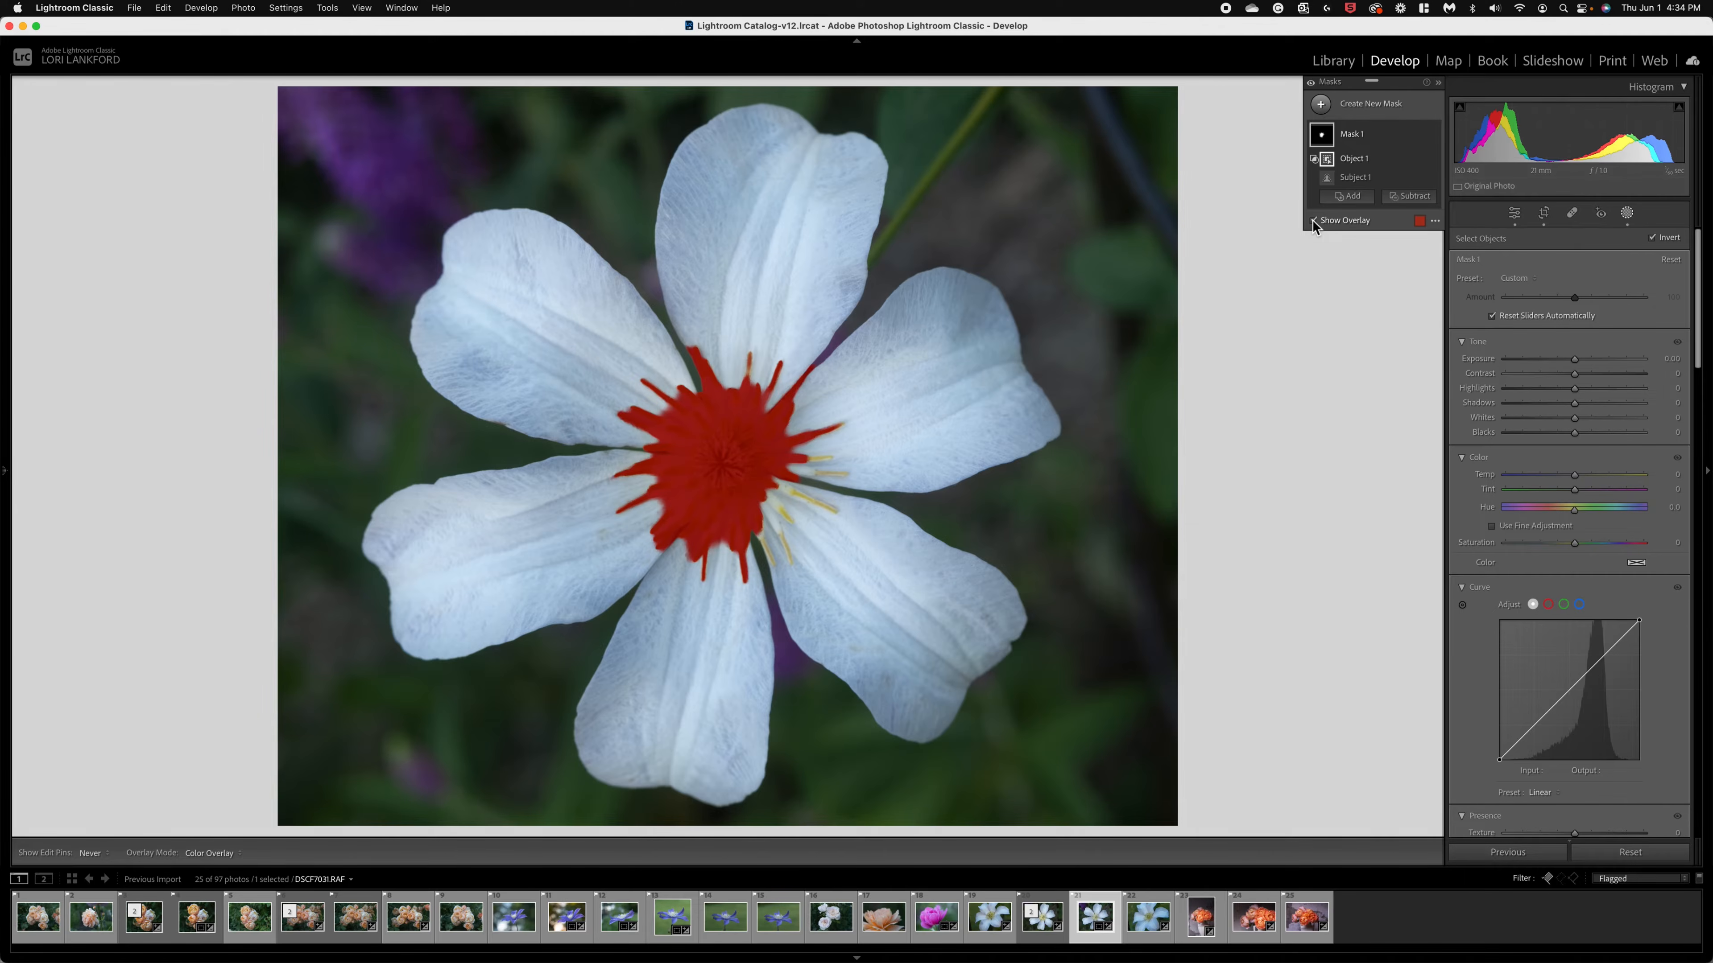
{"action": "left_click", "coordinate": [1651, 237]}
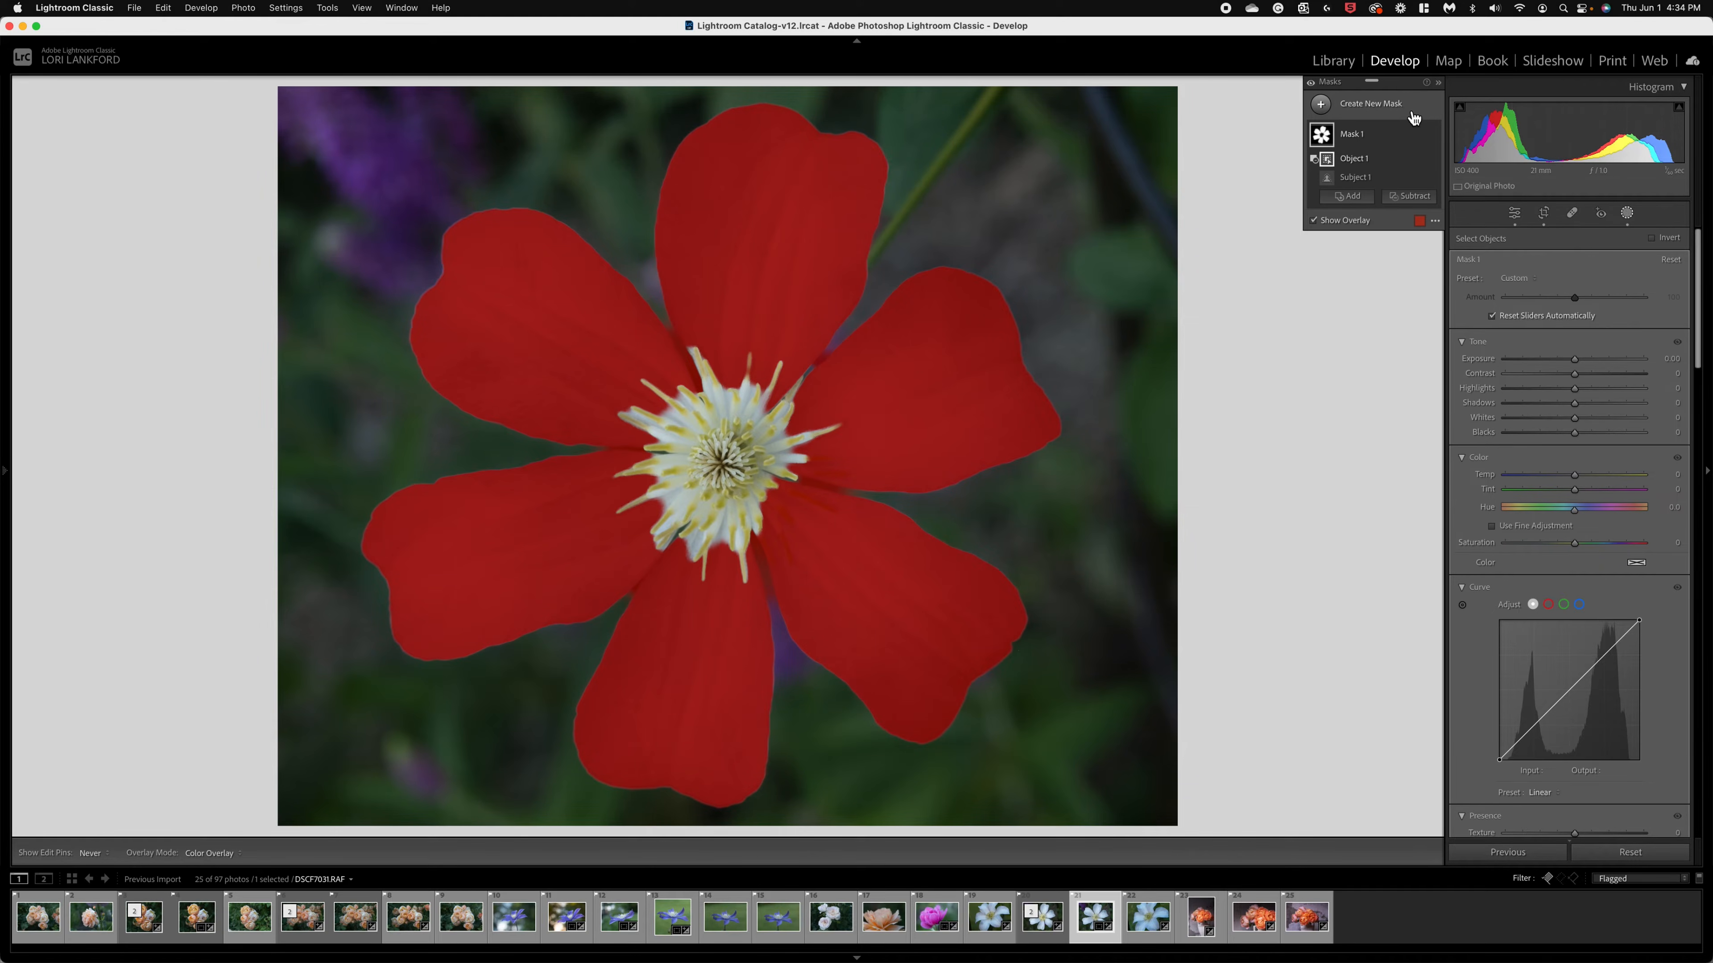
Step: Hide the mask overlay, set the petal mask's saturation to −37 and whites to 13, and leave masking
{"action": "left_click", "coordinate": [1313, 221]}
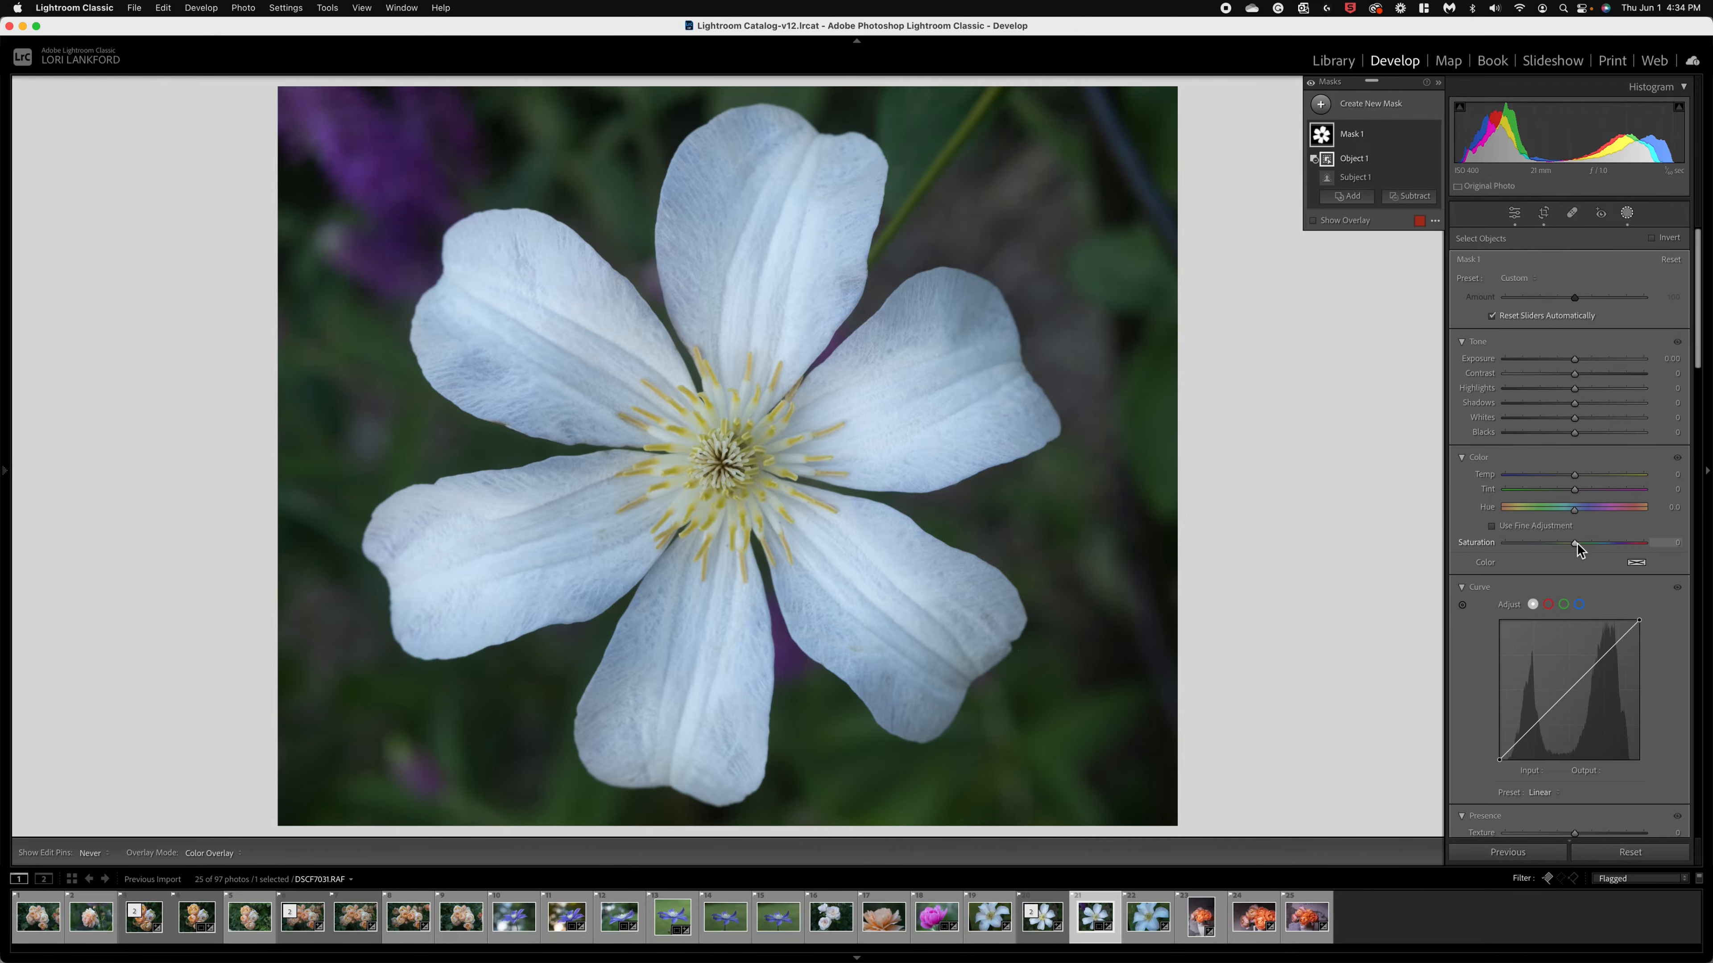
{"action": "left_click_drag", "start_coordinate": [1575, 544], "coordinate": [1559, 544]}
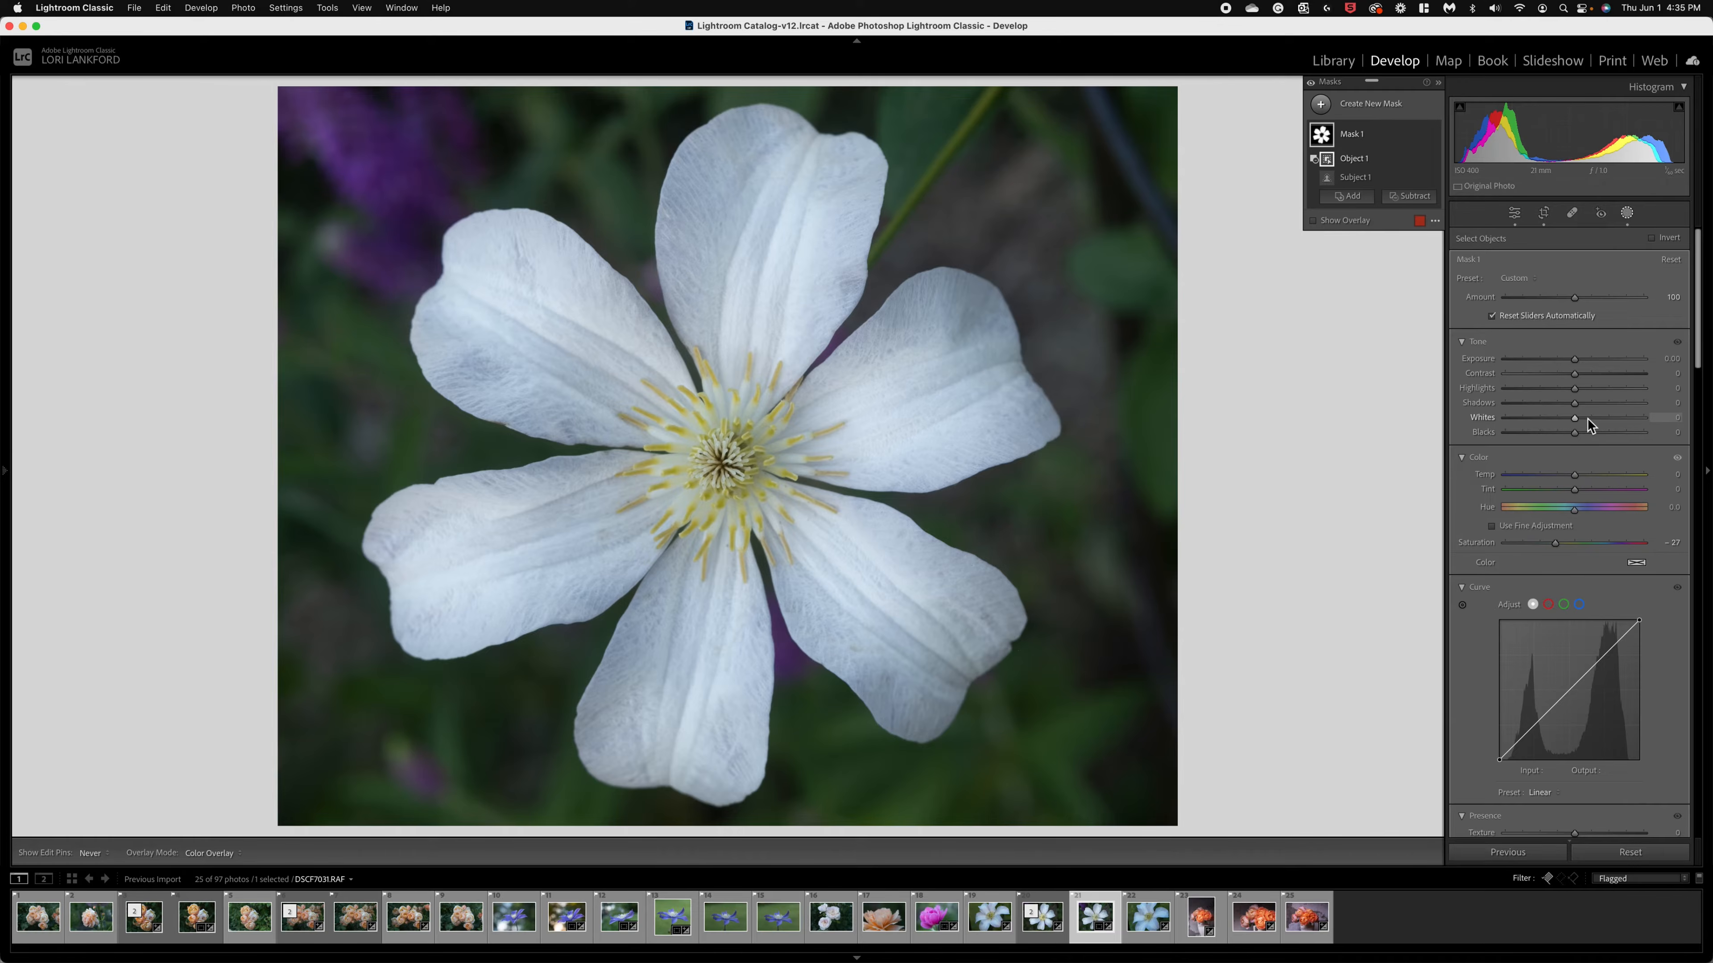
{"action": "left_click_drag", "start_coordinate": [1588, 418], "coordinate": [1583, 417]}
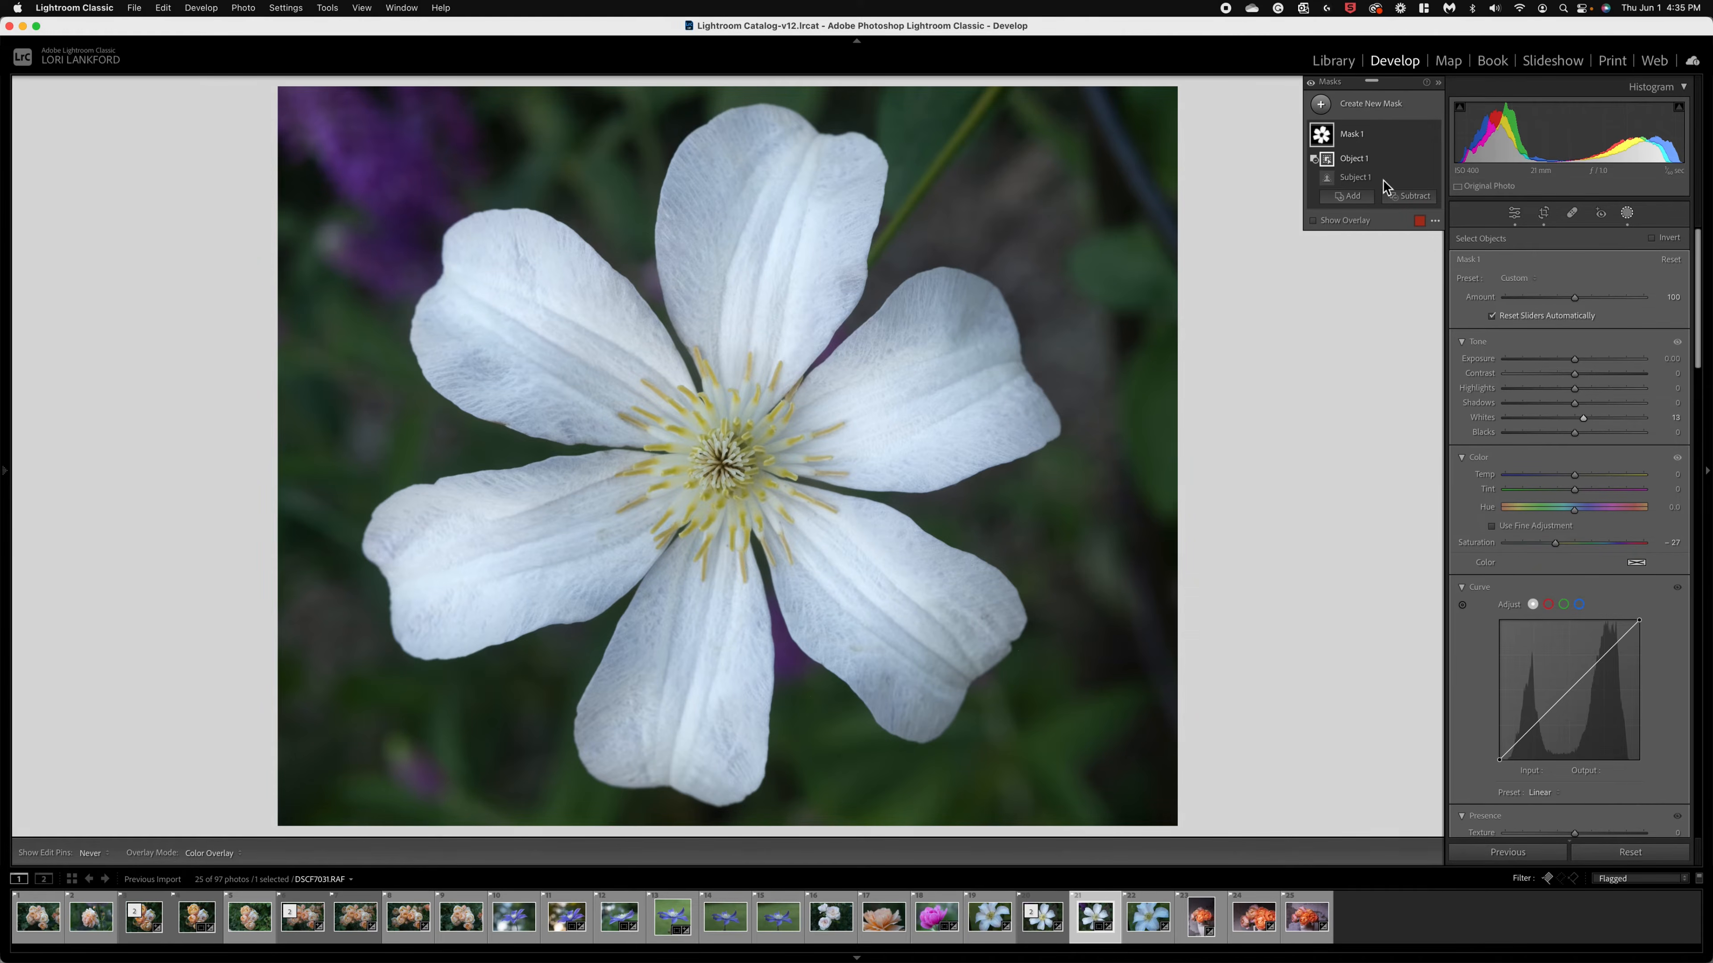
{"action": "left_click", "coordinate": [1439, 84]}
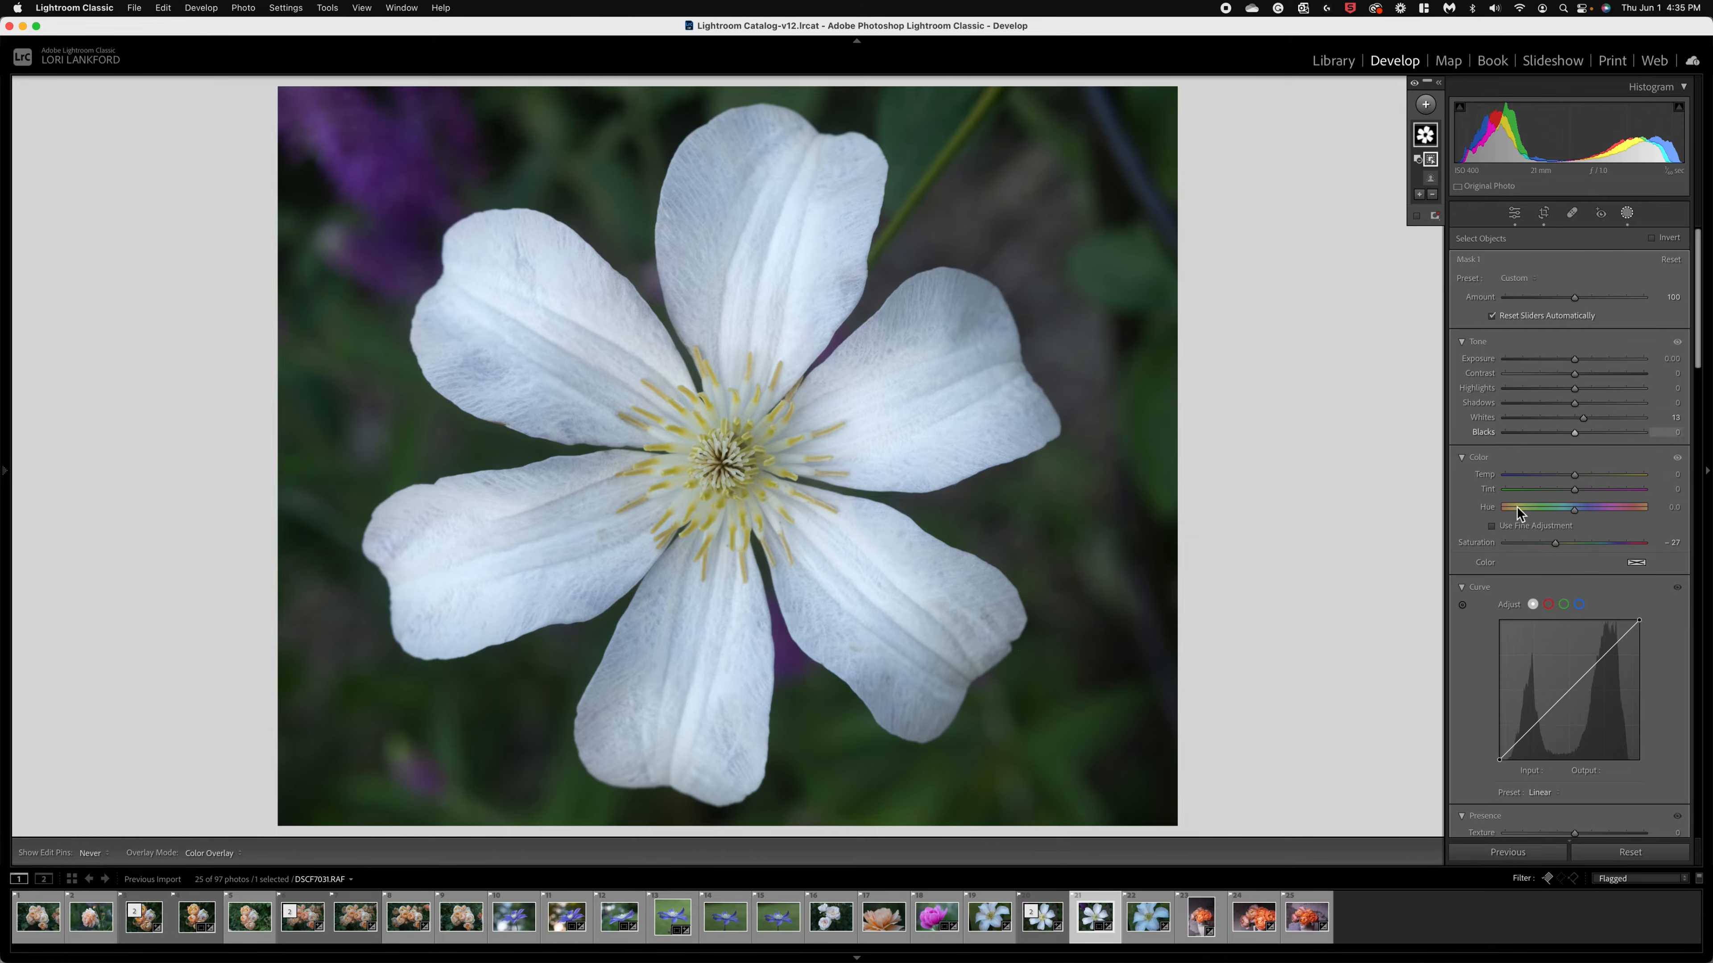
{"action": "left_click", "coordinate": [1515, 215]}
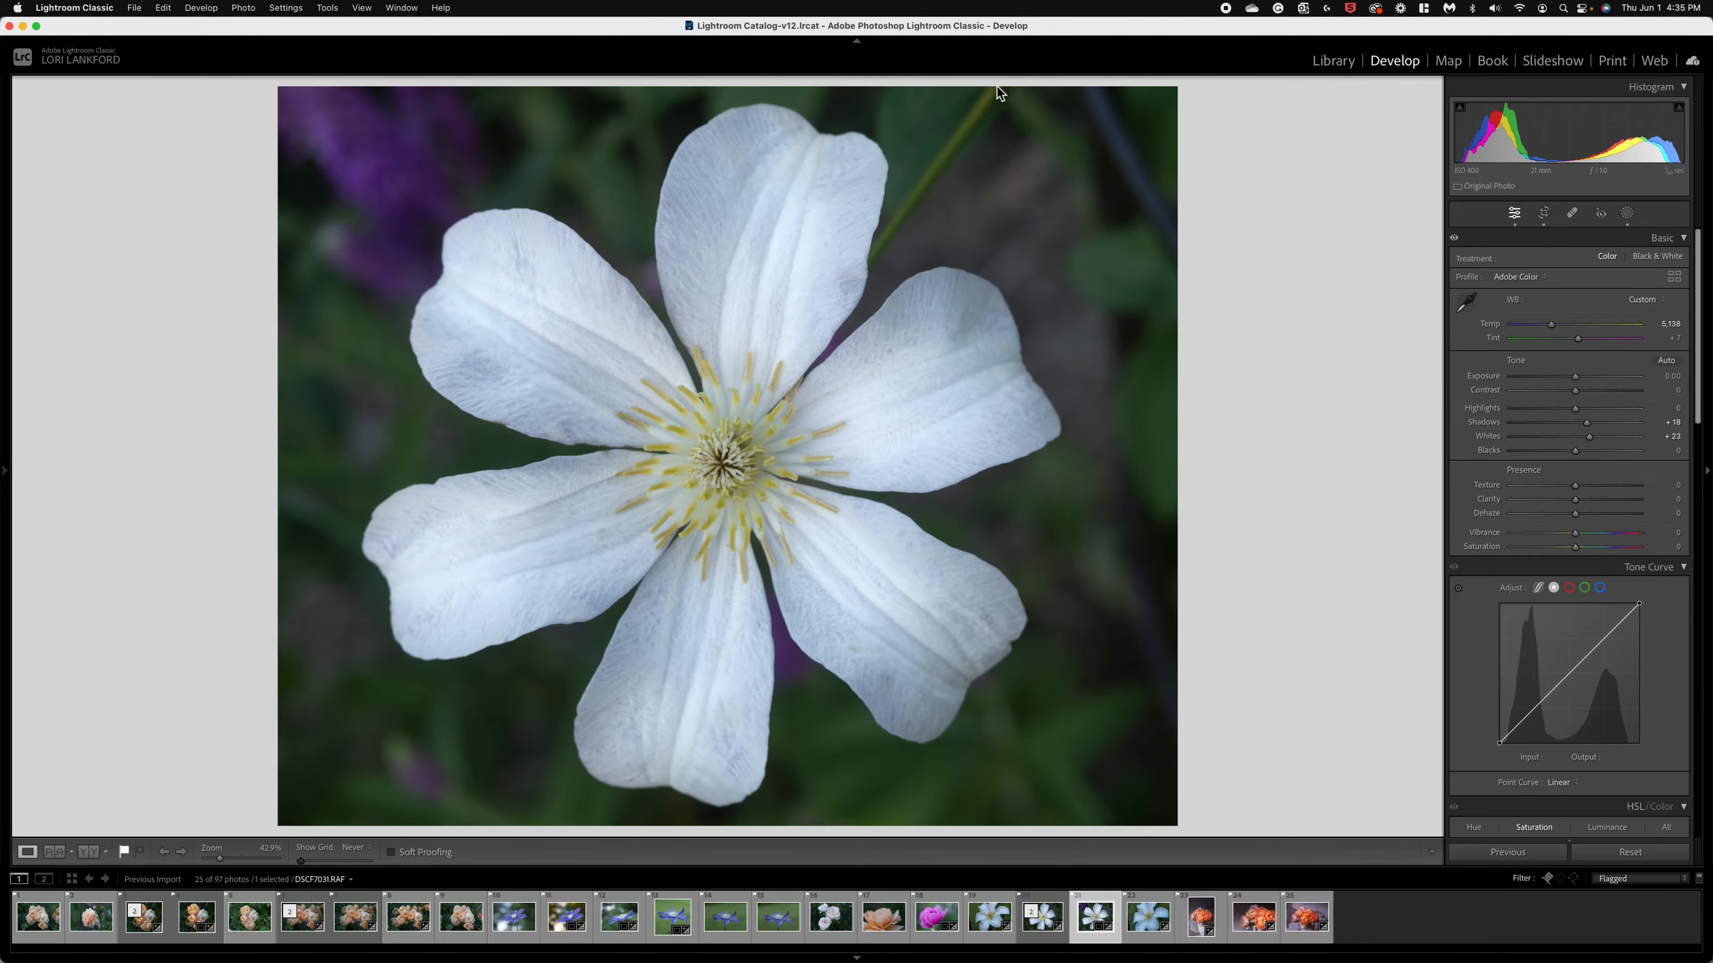
Step: Send the photo to Adobe Photoshop 2023 for editing and switch to Photoshop
{"action": "left_click", "coordinate": [1575, 213]}
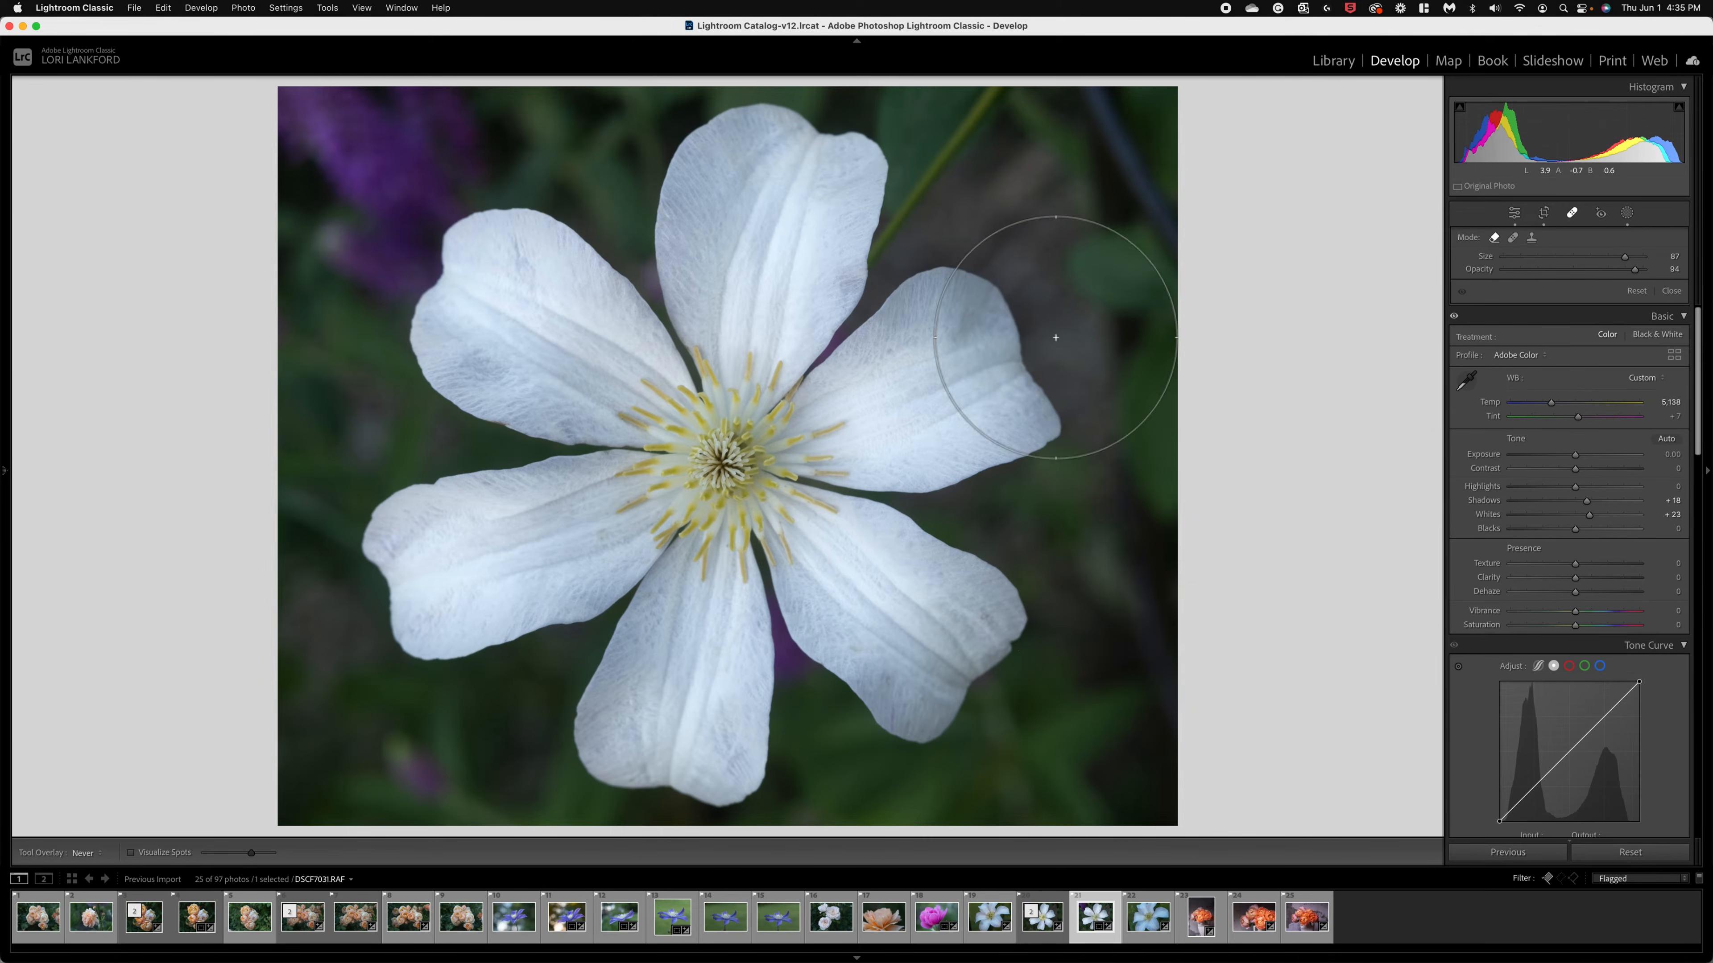
{"action": "right_click", "coordinate": [1011, 337]}
{"action": "right_click", "coordinate": [1011, 338]}
{"action": "right_click", "coordinate": [1006, 347]}
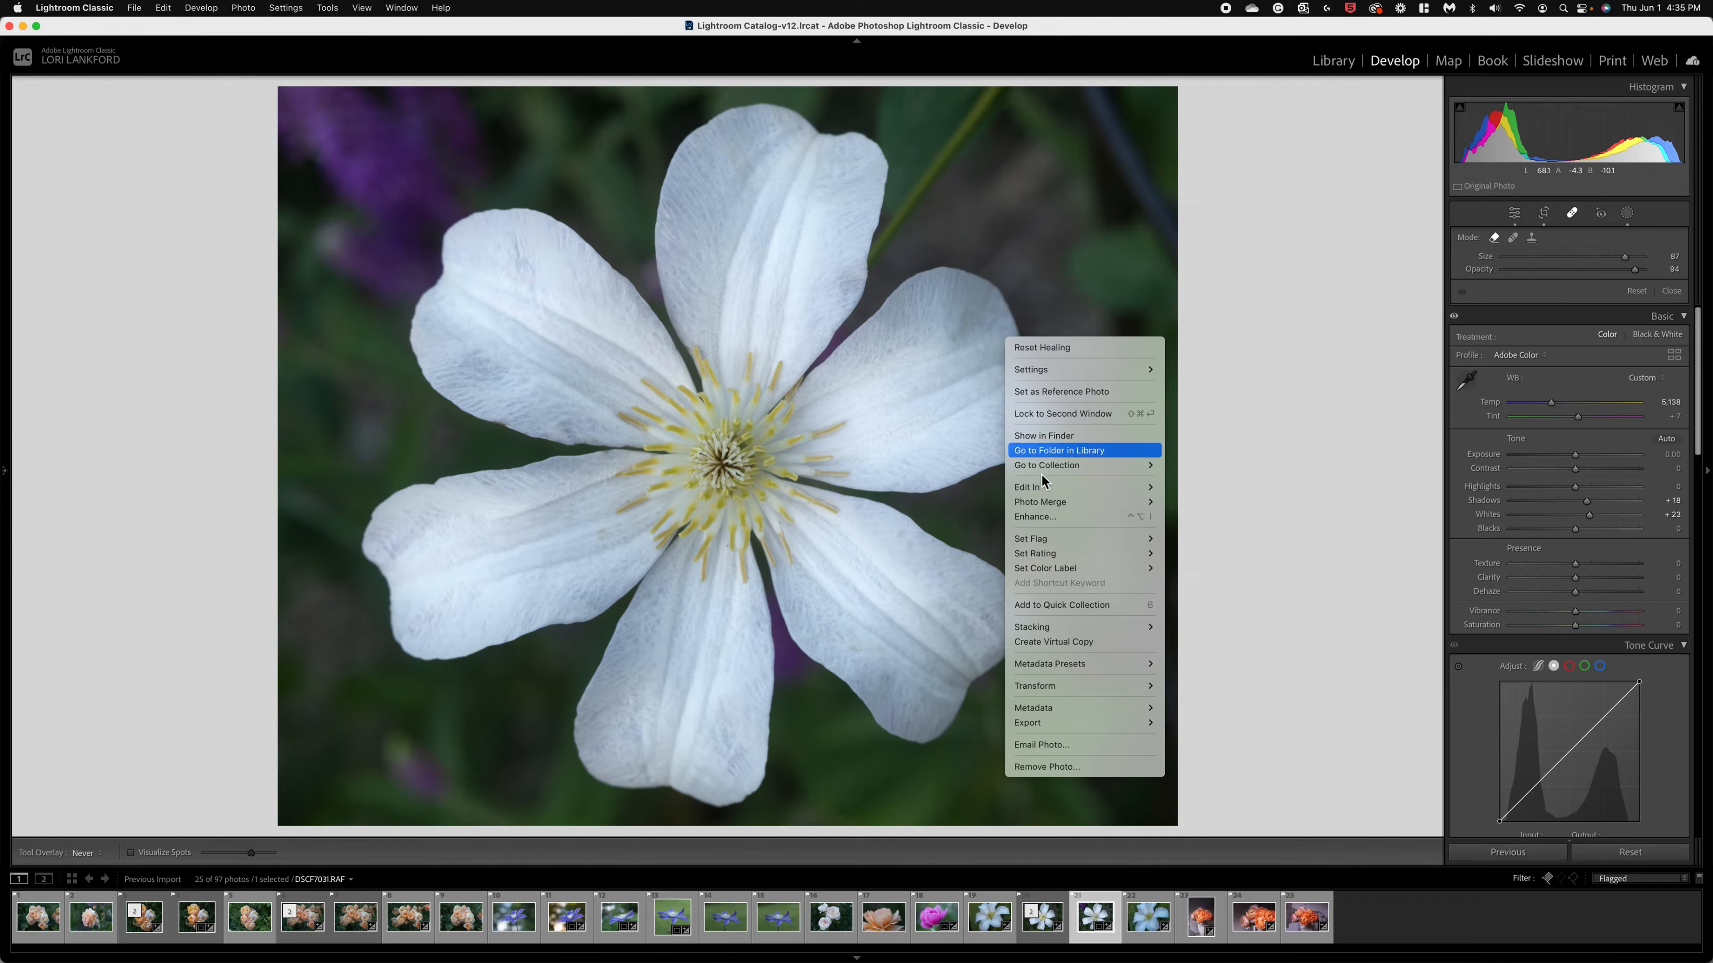
{"action": "mouse_move", "coordinate": [1039, 497]}
{"action": "mouse_move", "coordinate": [1030, 490]}
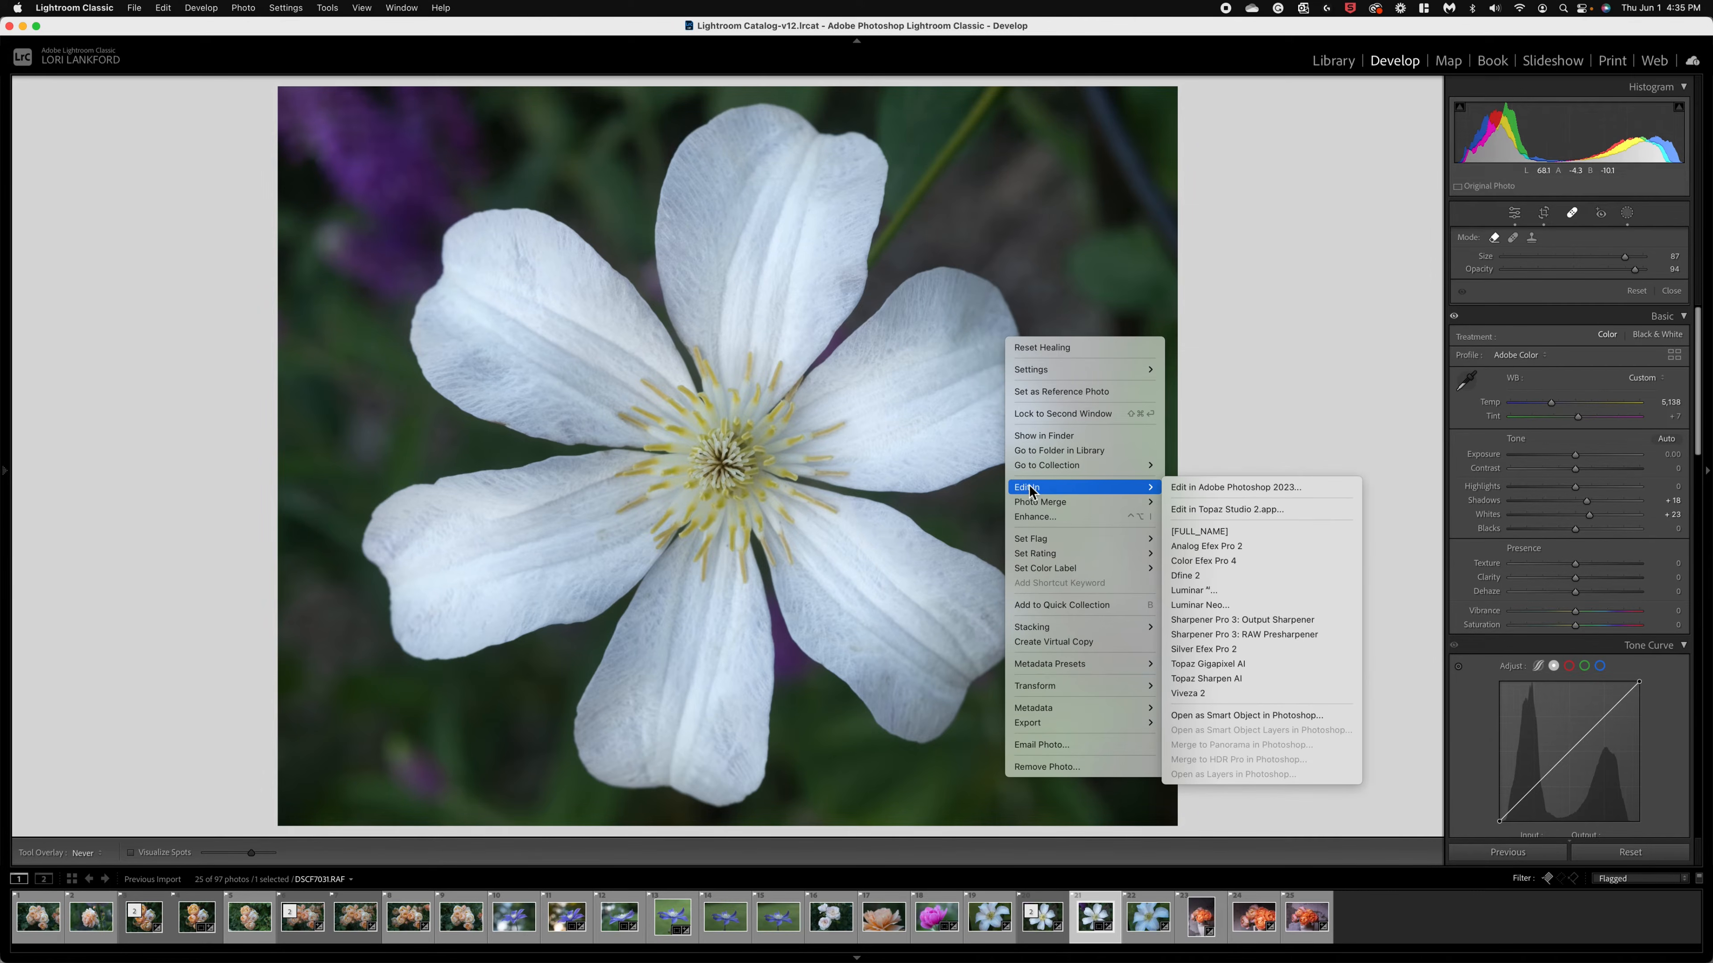
{"action": "left_click", "coordinate": [1234, 489]}
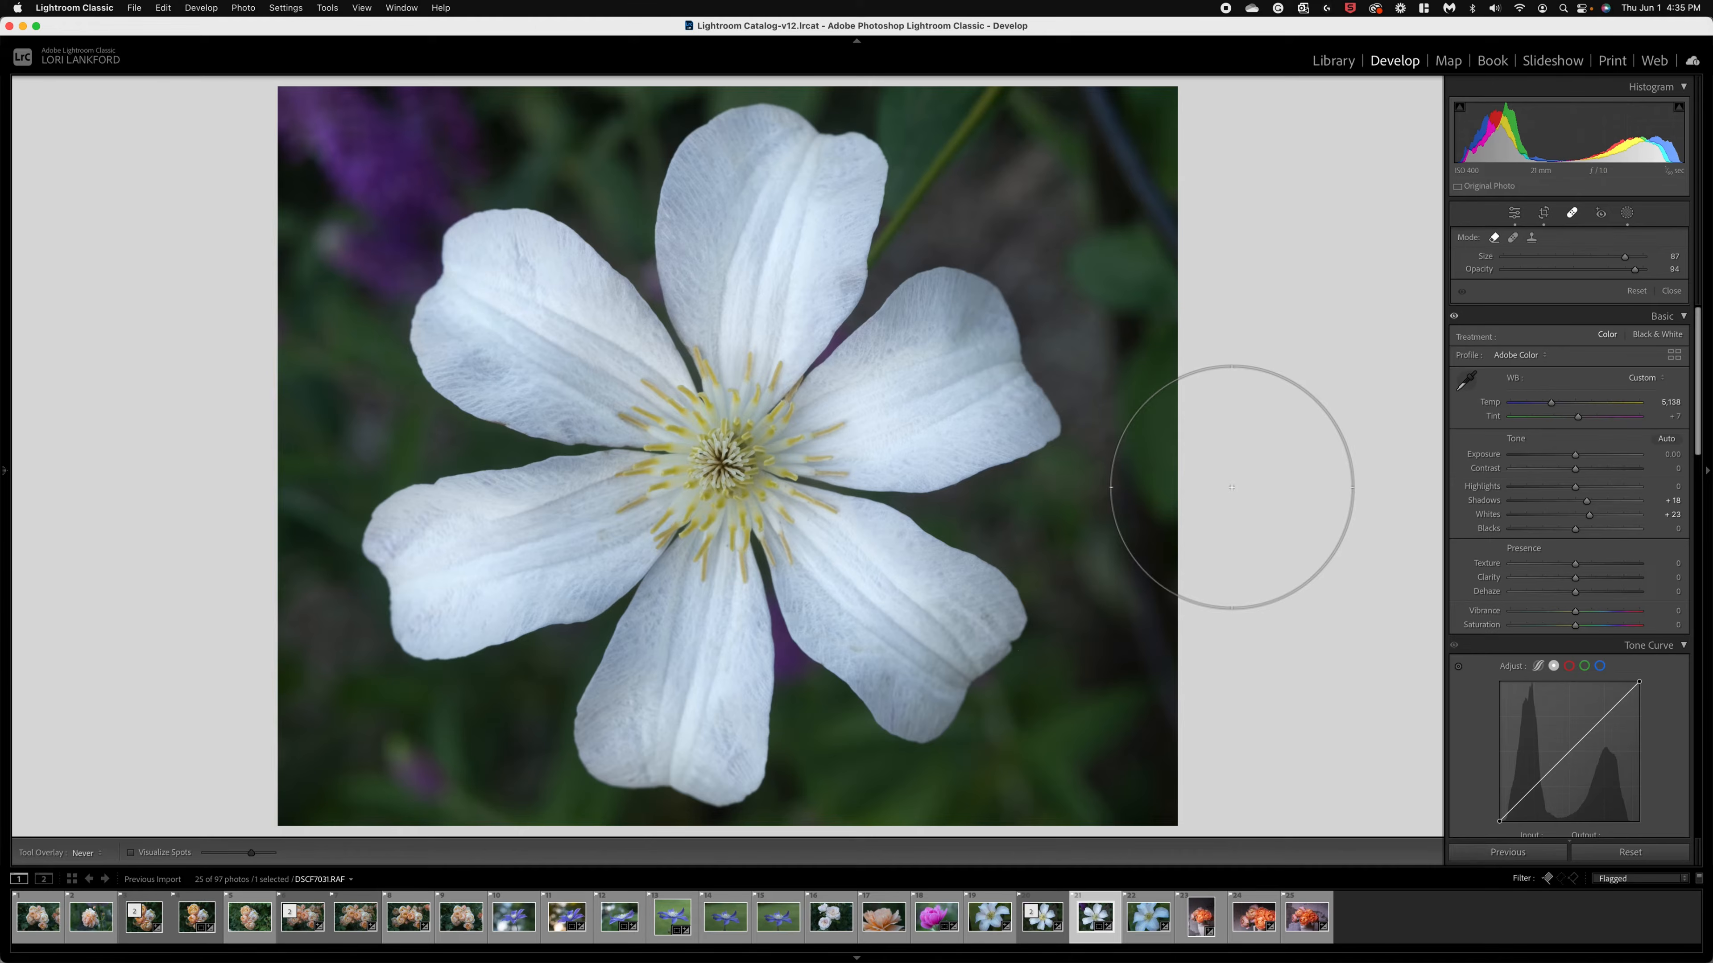
{"action": "mouse_move", "coordinate": [1153, 958]}
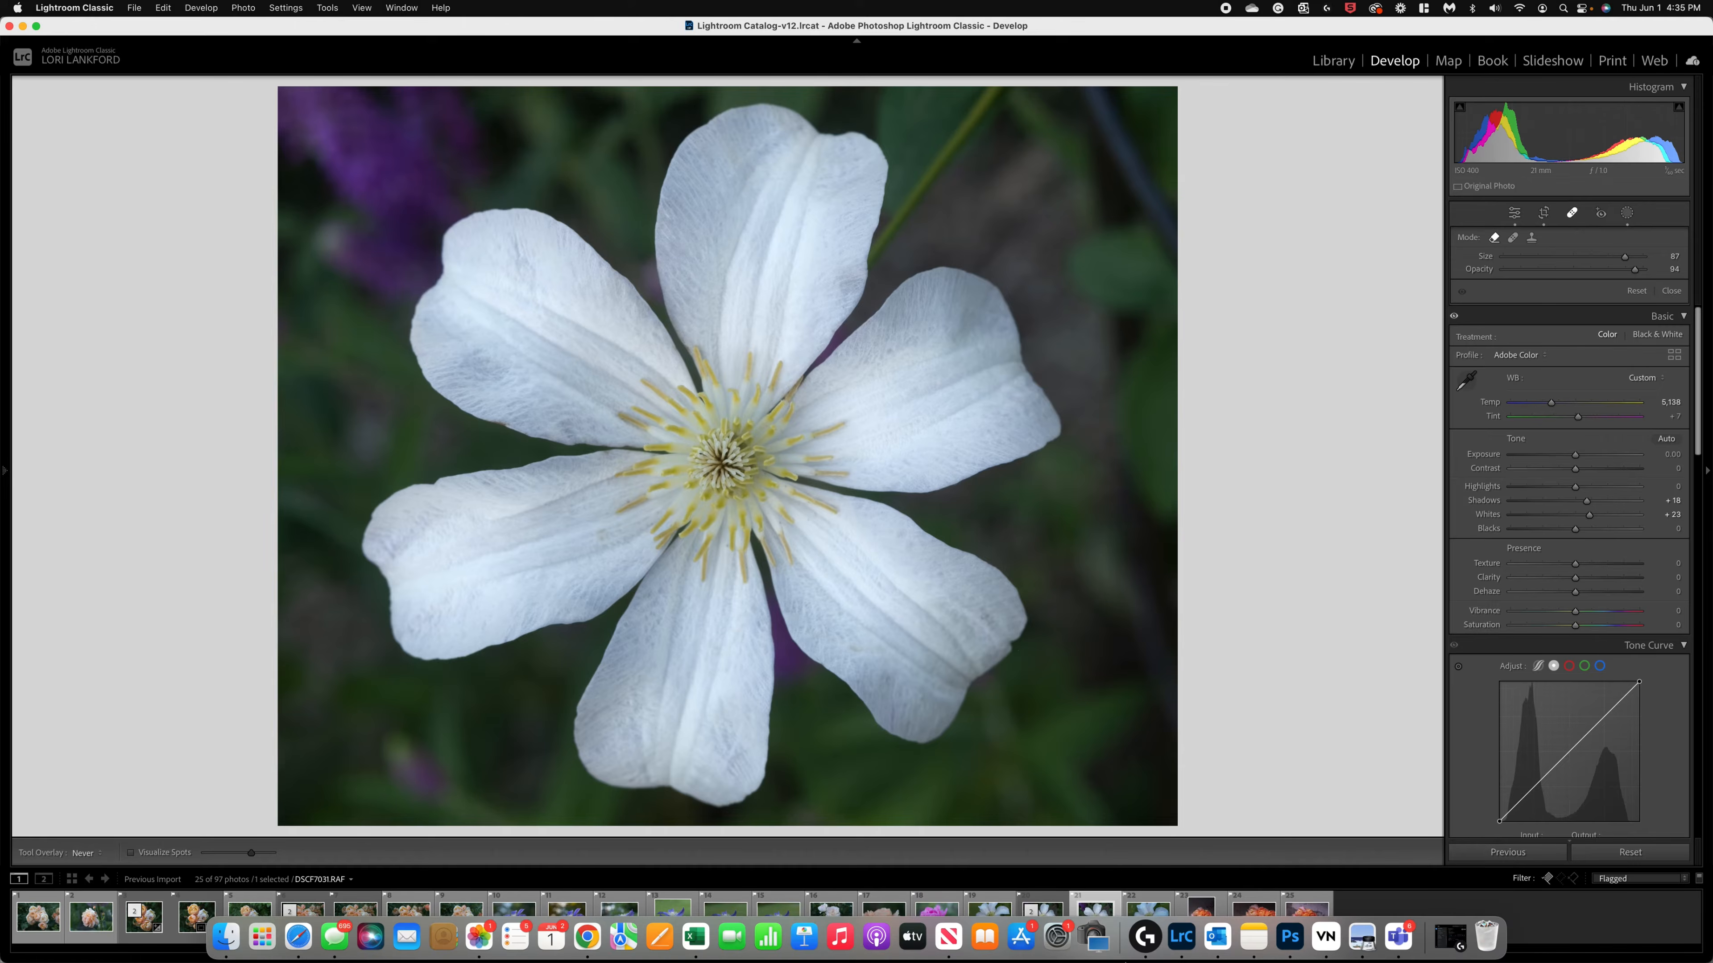
{"action": "left_click", "coordinate": [1290, 938]}
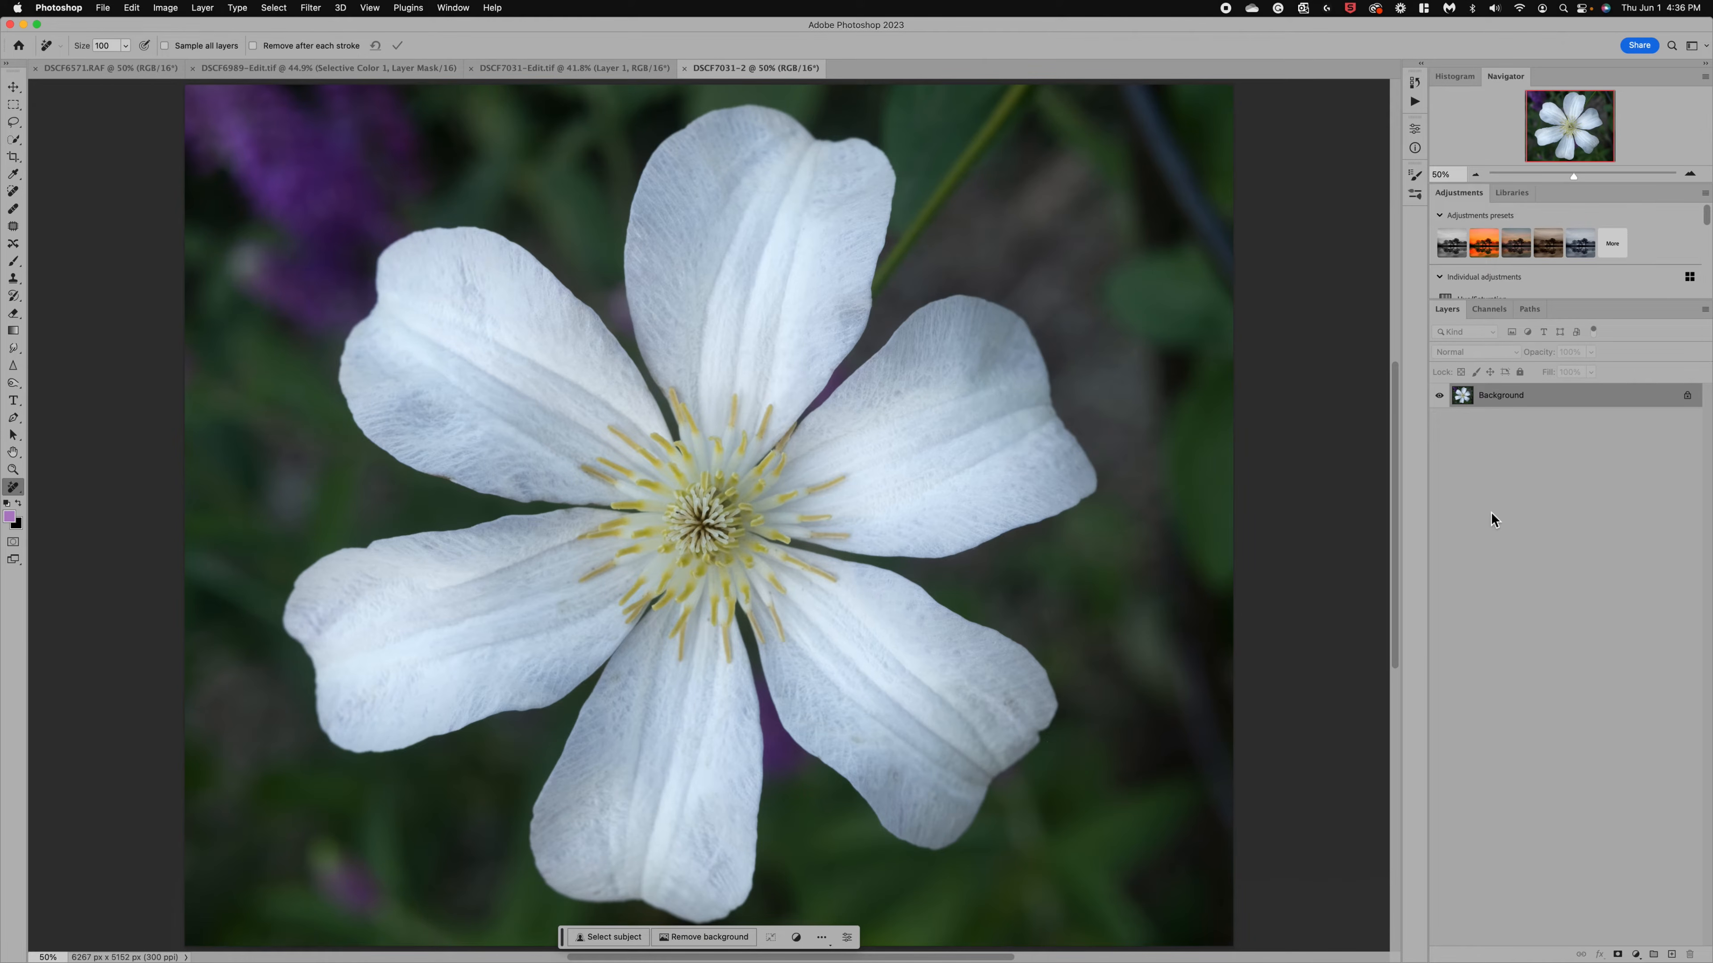
Step: Duplicate the Background layer and paint over the dark blue stem in the photo's upper-right corner with the Remove tool at size 175
{"action": "key", "text": "super+j"}
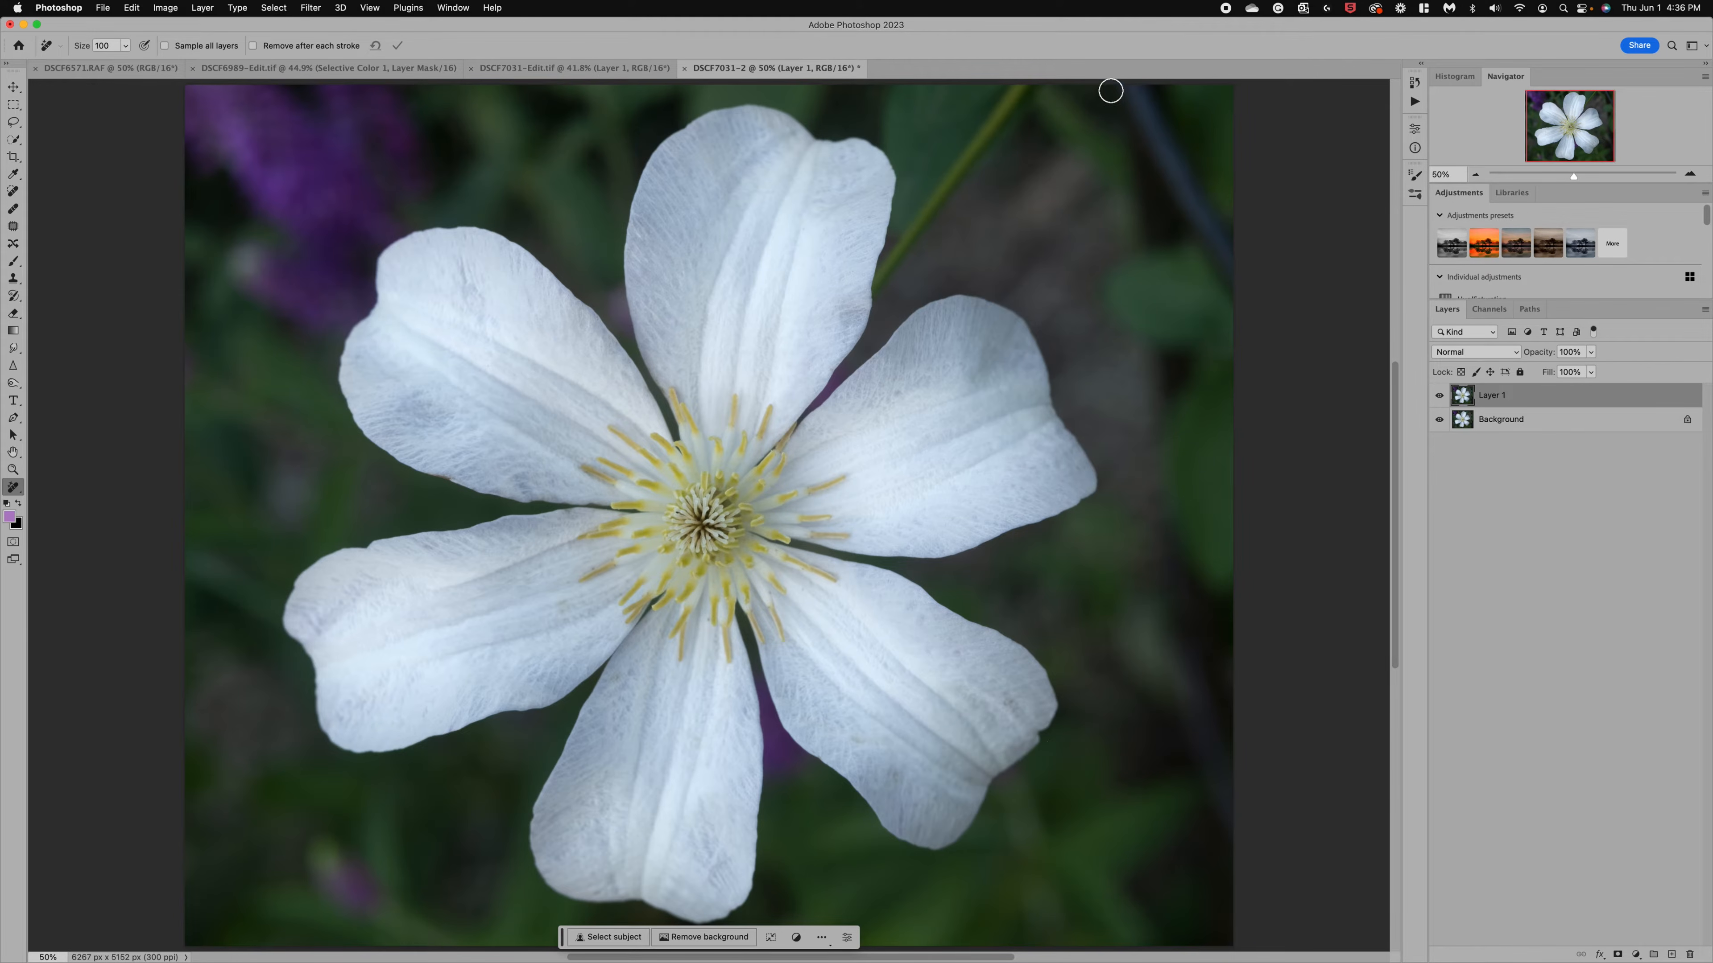
{"action": "key", "text": "bracketright"}
{"action": "key", "text": "bracketright"}
{"action": "key", "text": "bracketright"}
{"action": "left_click_drag", "start_coordinate": [1133, 95], "coordinate": [1253, 304]}
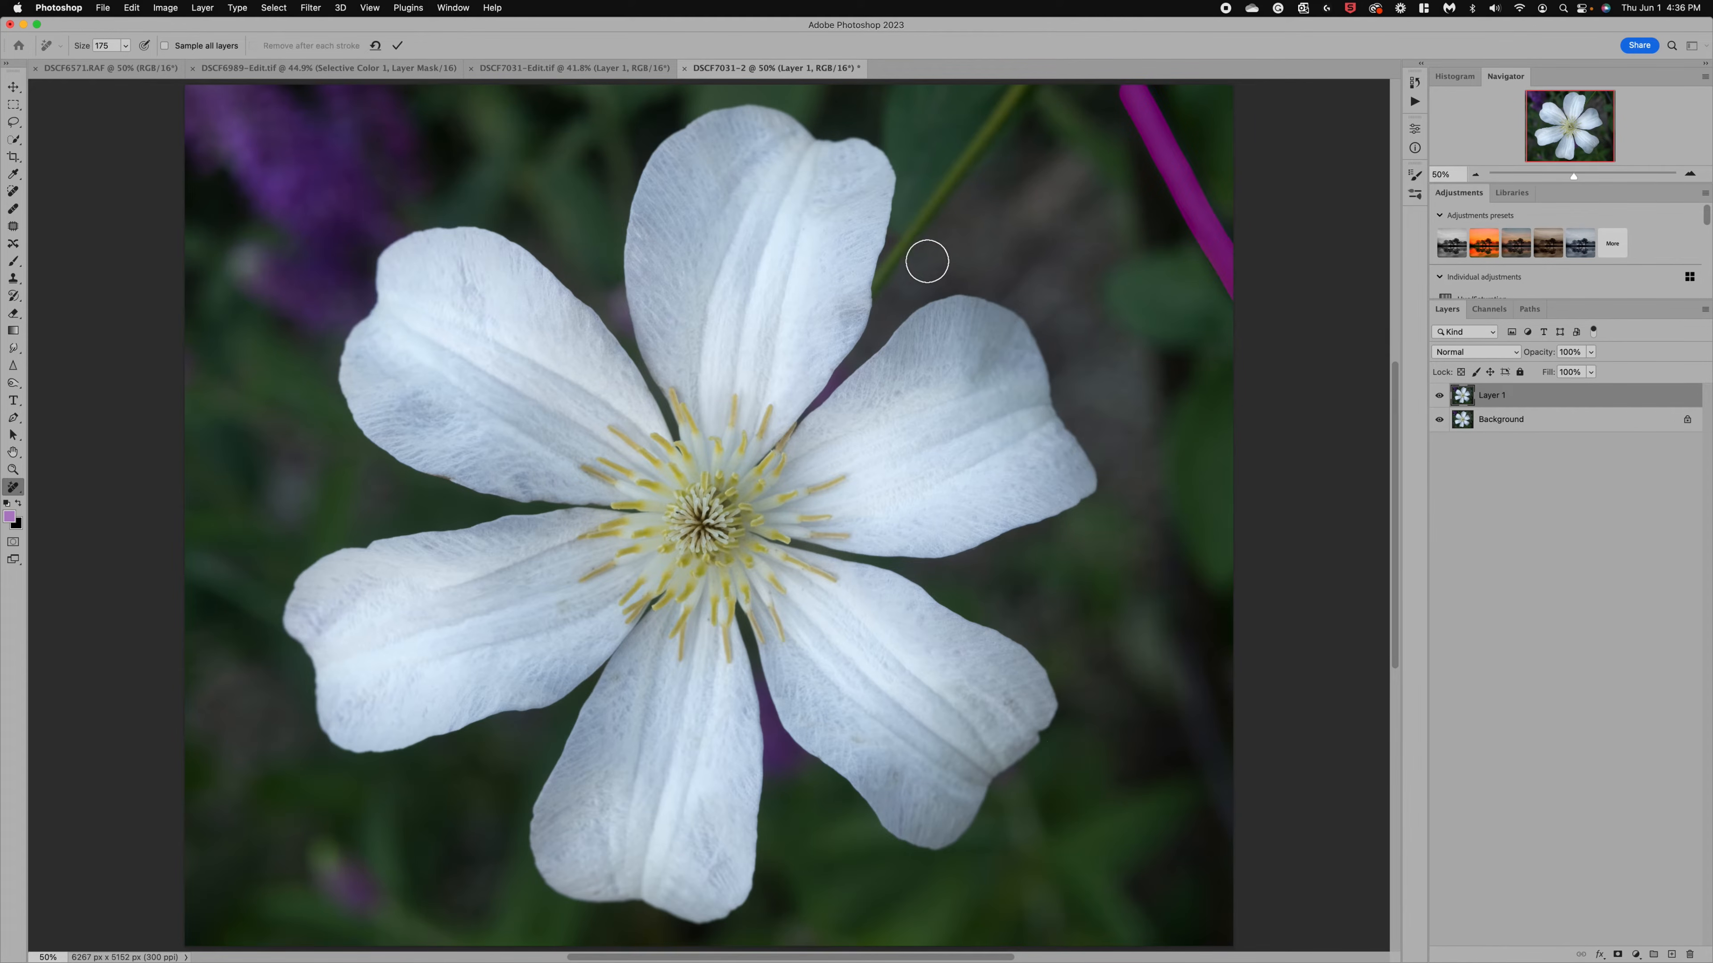
Step: Paint over the green stem beside the top petal at brush size 125 and apply the removal to both stems
{"action": "key", "text": "bracketleft"}
{"action": "key", "text": "bracketleft"}
{"action": "mouse_move", "coordinate": [918, 214]}
{"action": "left_mouse_down"}
{"action": "mouse_move", "coordinate": [1014, 108]}
{"action": "mouse_move", "coordinate": [1025, 65]}
{"action": "mouse_move", "coordinate": [886, 297]}
{"action": "left_mouse_up"}
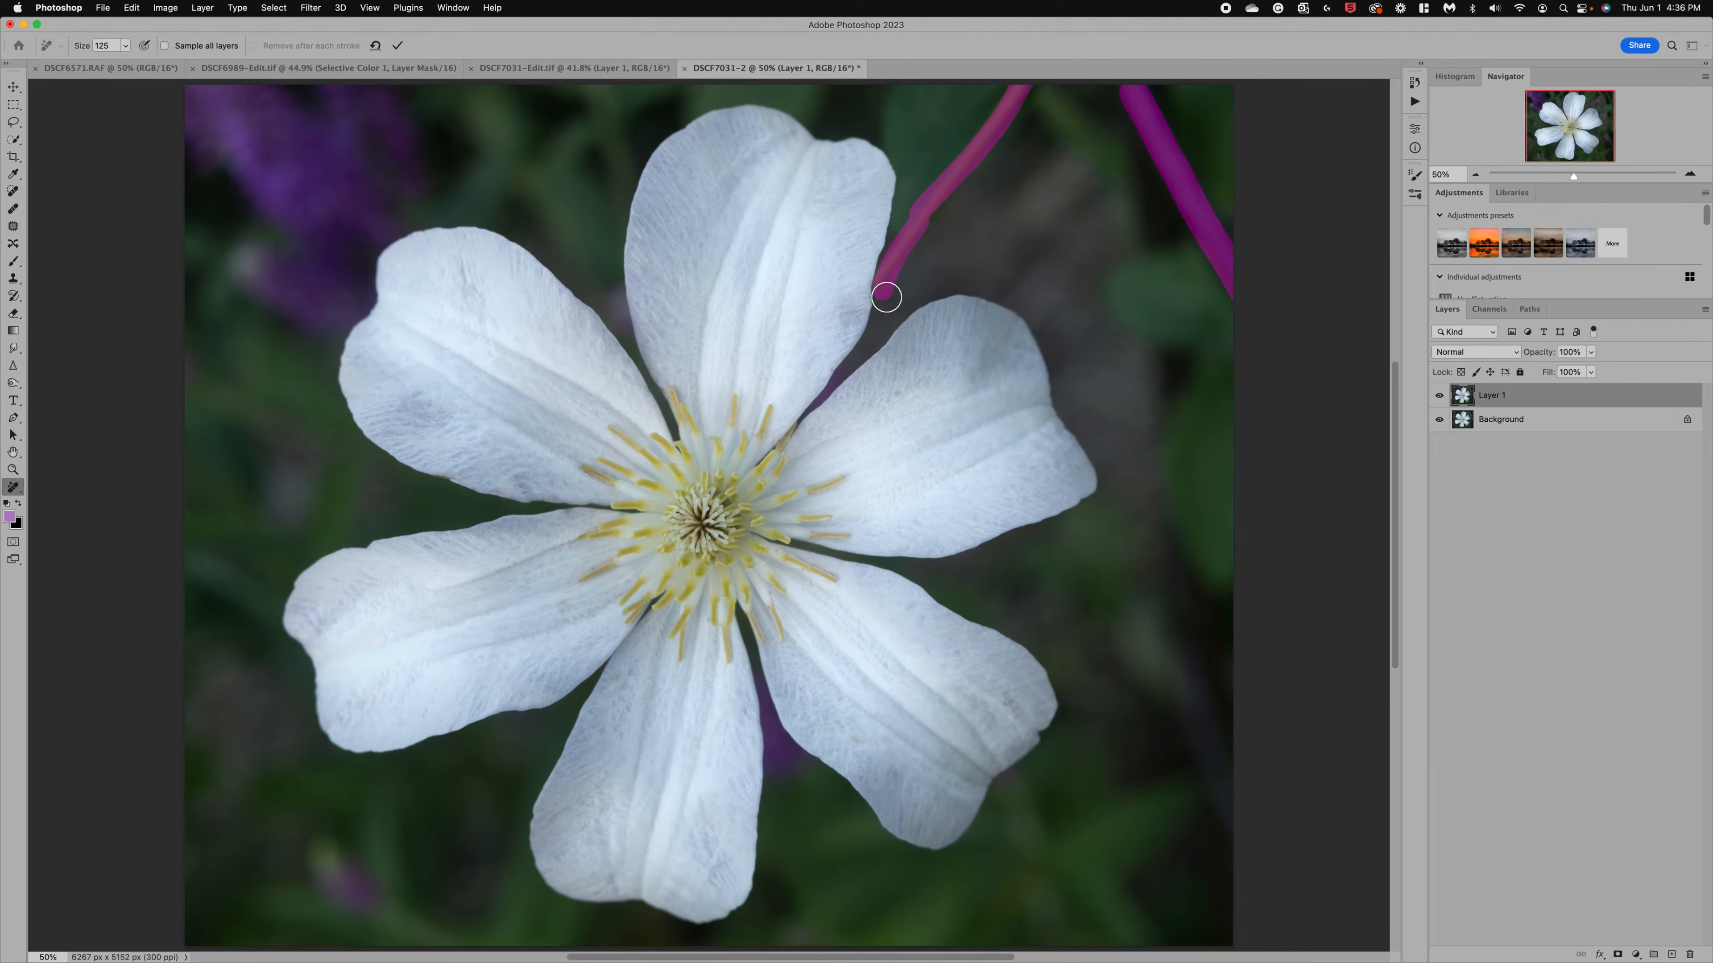
{"action": "left_click", "coordinate": [397, 45]}
Step: Remove the leftover traces of the green and blue stems above and to the right of the upper petals
{"action": "scroll", "coordinate": [1105, 311], "scroll_direction": "up", "scroll_amount": 5}
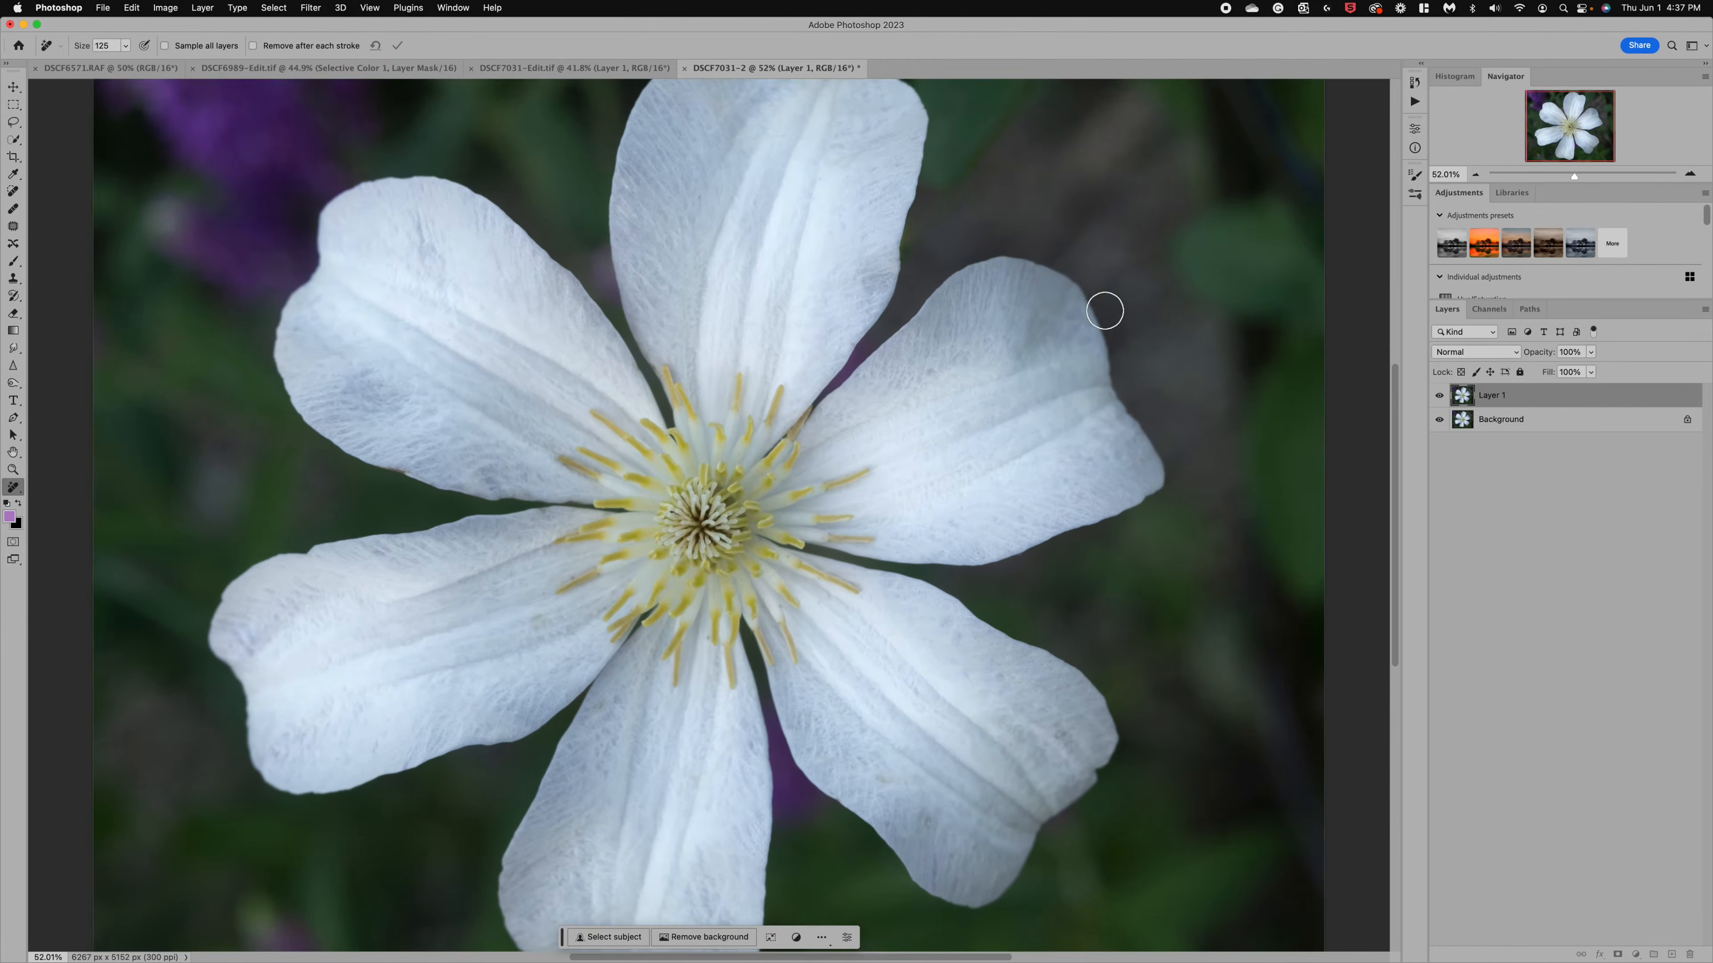
{"action": "scroll", "coordinate": [1105, 311], "scroll_direction": "down", "scroll_amount": 5}
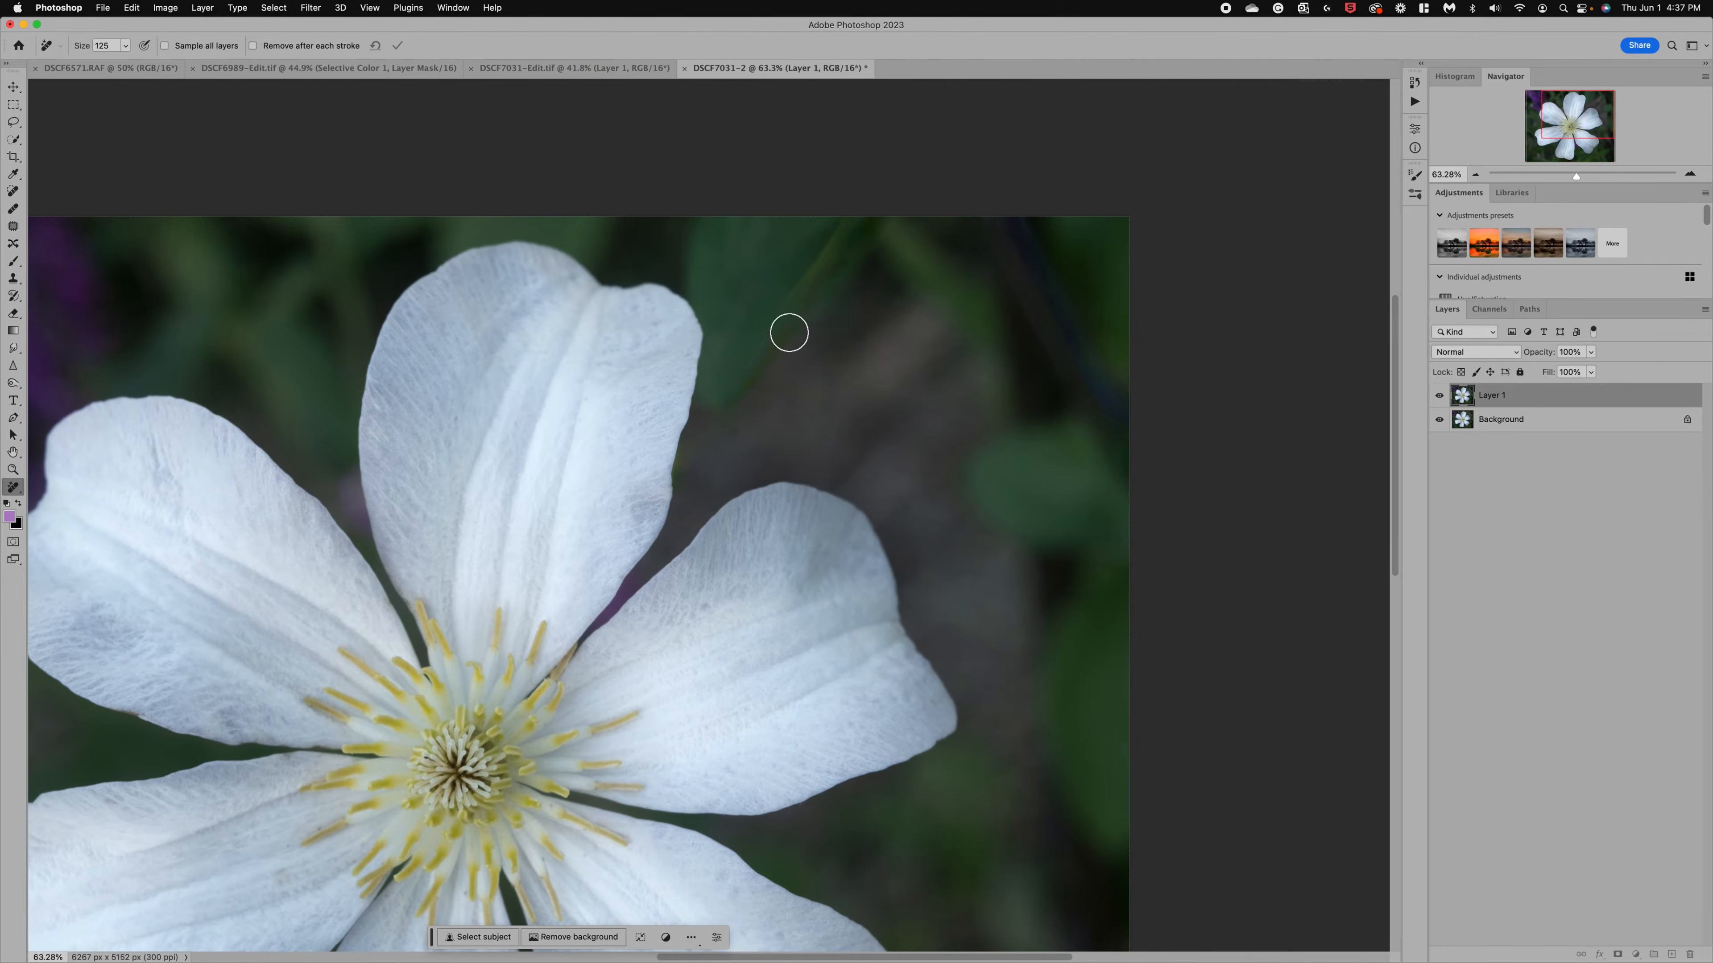
{"action": "mouse_move", "coordinate": [780, 333]}
{"action": "left_mouse_down"}
{"action": "mouse_move", "coordinate": [855, 218]}
{"action": "mouse_move", "coordinate": [816, 286]}
{"action": "left_mouse_up"}
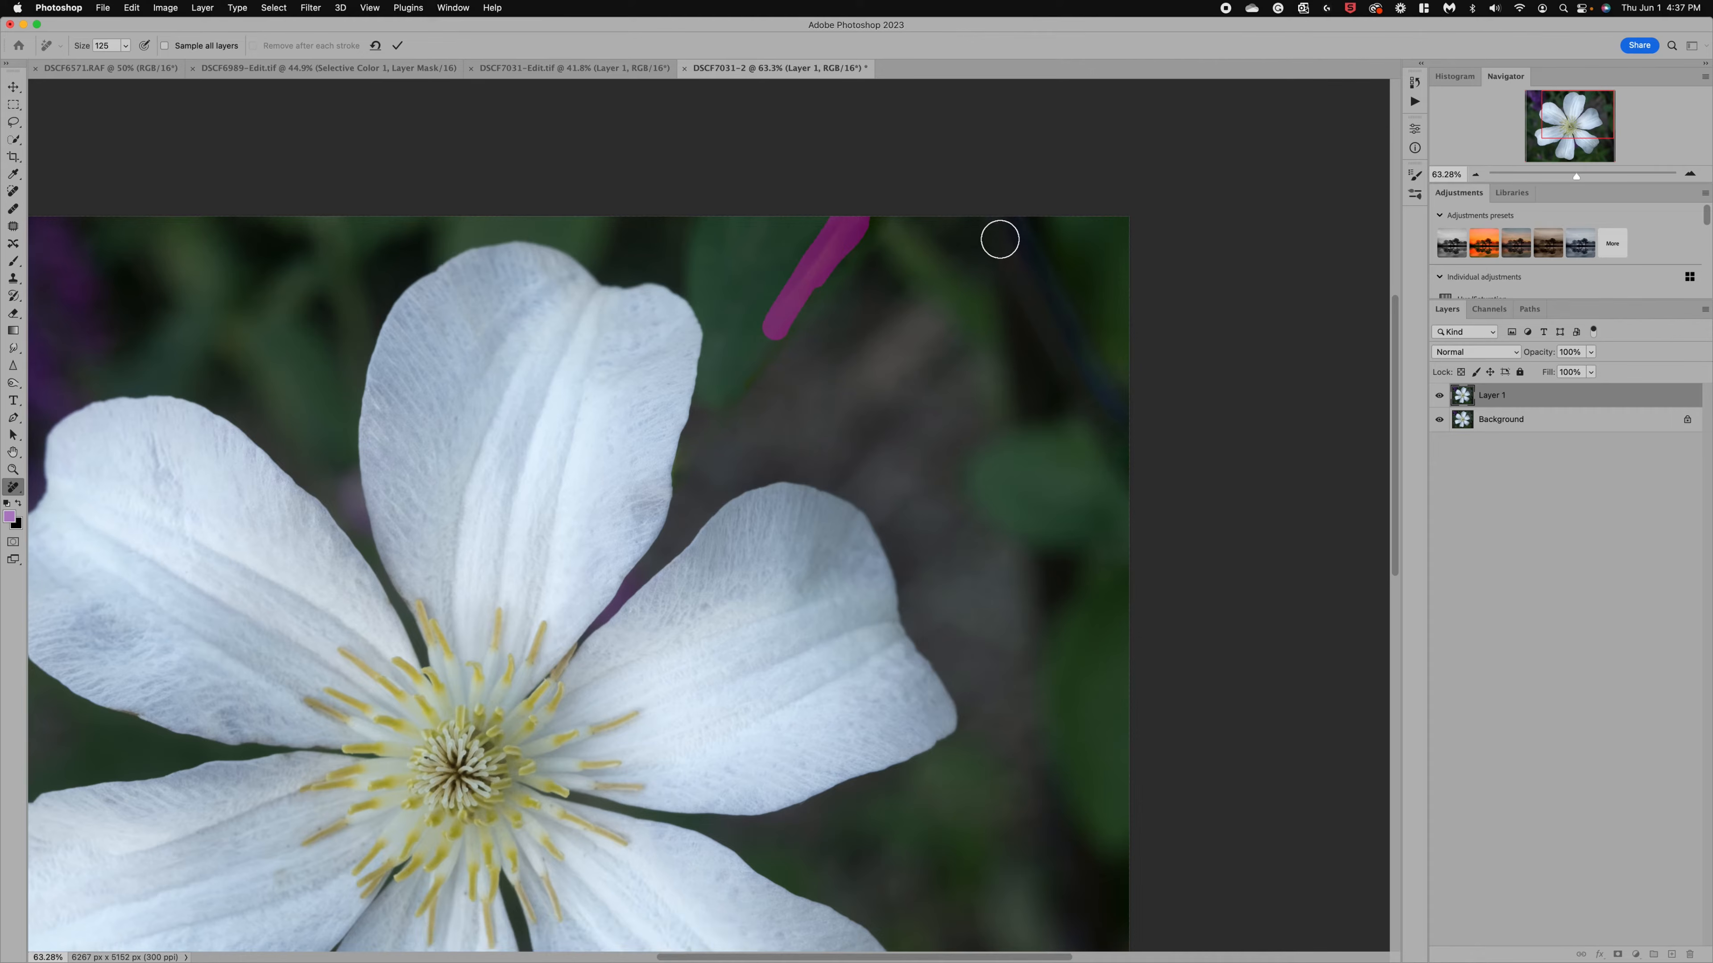
{"action": "mouse_move", "coordinate": [994, 231]}
{"action": "left_mouse_down"}
{"action": "mouse_move", "coordinate": [1089, 397]}
{"action": "mouse_move", "coordinate": [1028, 213]}
{"action": "mouse_move", "coordinate": [1139, 447]}
{"action": "left_mouse_up"}
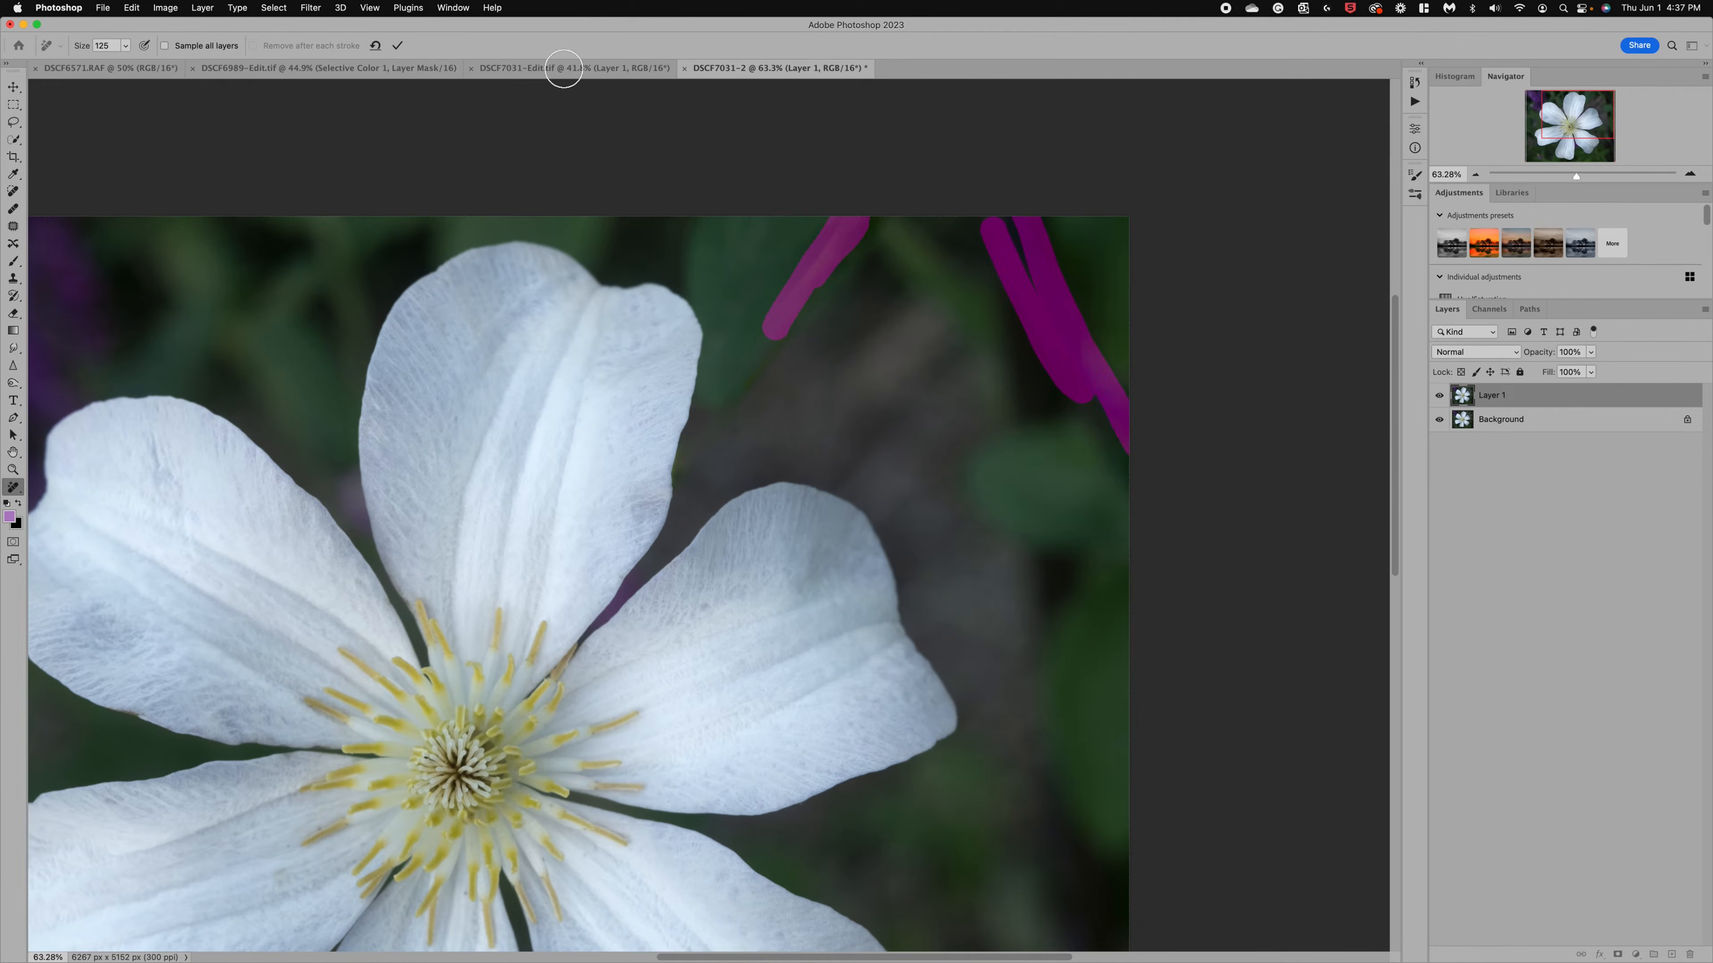
{"action": "left_click", "coordinate": [398, 47]}
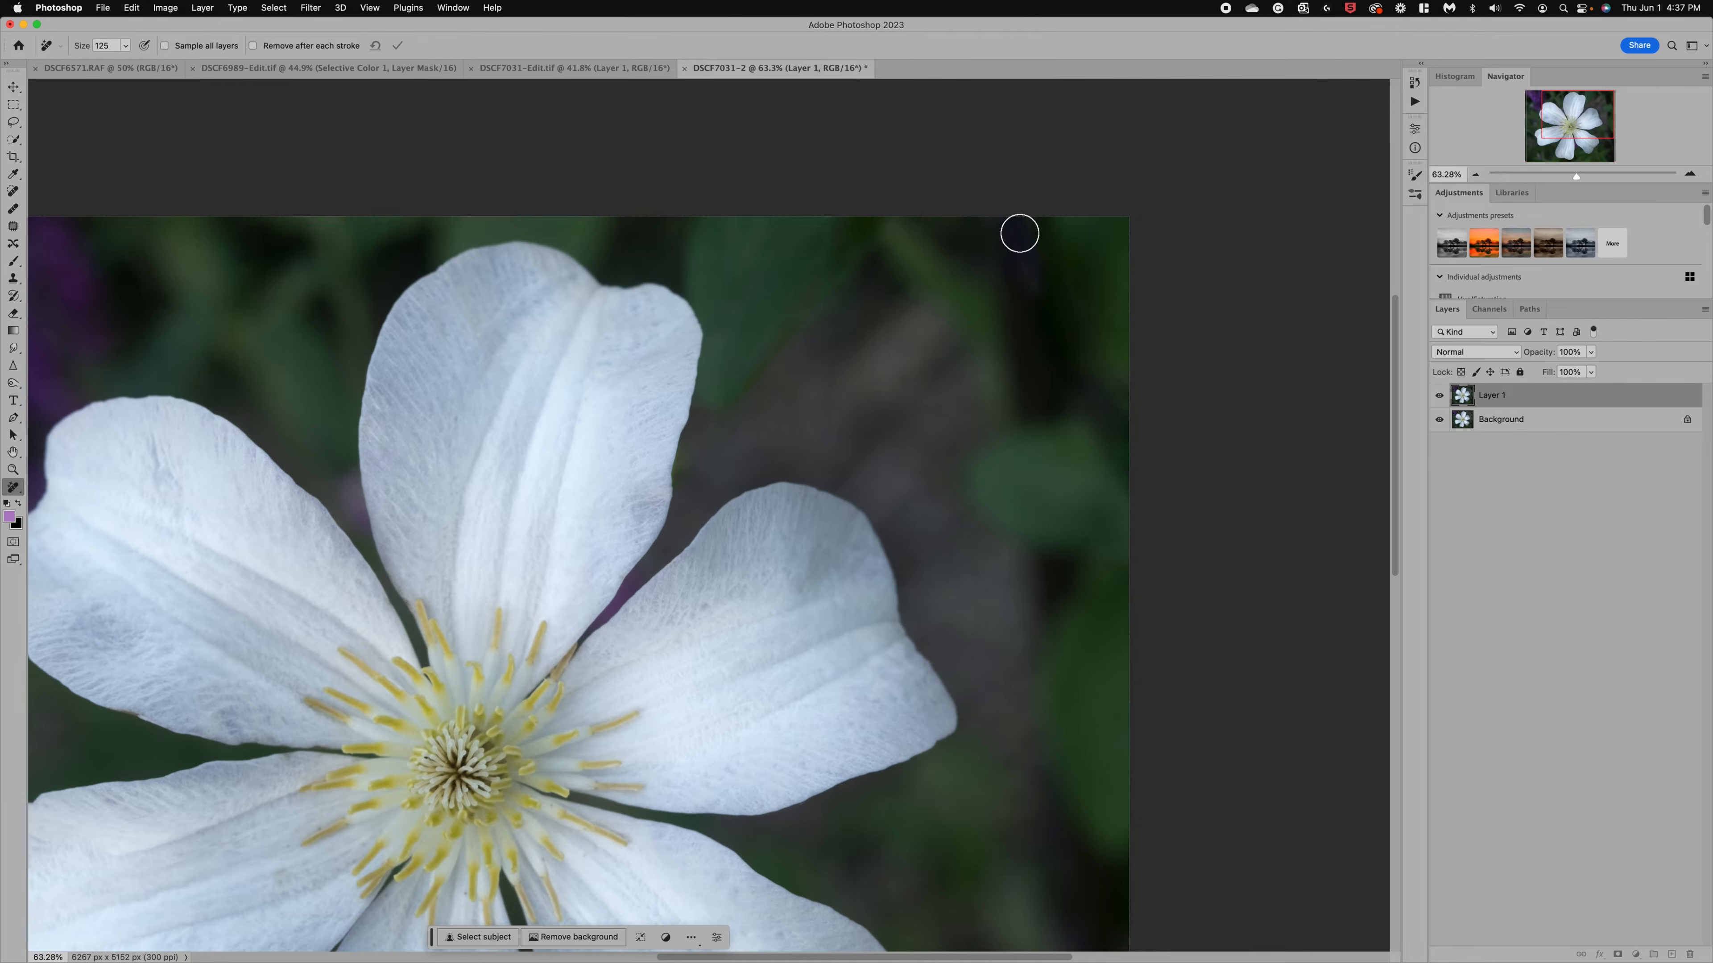
Step: Remove the remaining dark stem remnants in the photo's upper-right corner with two further Remove tool passes
{"action": "mouse_move", "coordinate": [1020, 233]}
{"action": "left_mouse_down"}
{"action": "mouse_move", "coordinate": [1034, 426]}
{"action": "mouse_move", "coordinate": [1074, 394]}
{"action": "mouse_move", "coordinate": [1079, 286]}
{"action": "mouse_move", "coordinate": [1069, 219]}
{"action": "mouse_move", "coordinate": [1037, 221]}
{"action": "mouse_move", "coordinate": [1051, 419]}
{"action": "mouse_move", "coordinate": [1055, 222]}
{"action": "left_mouse_up"}
{"action": "left_click", "coordinate": [399, 46]}
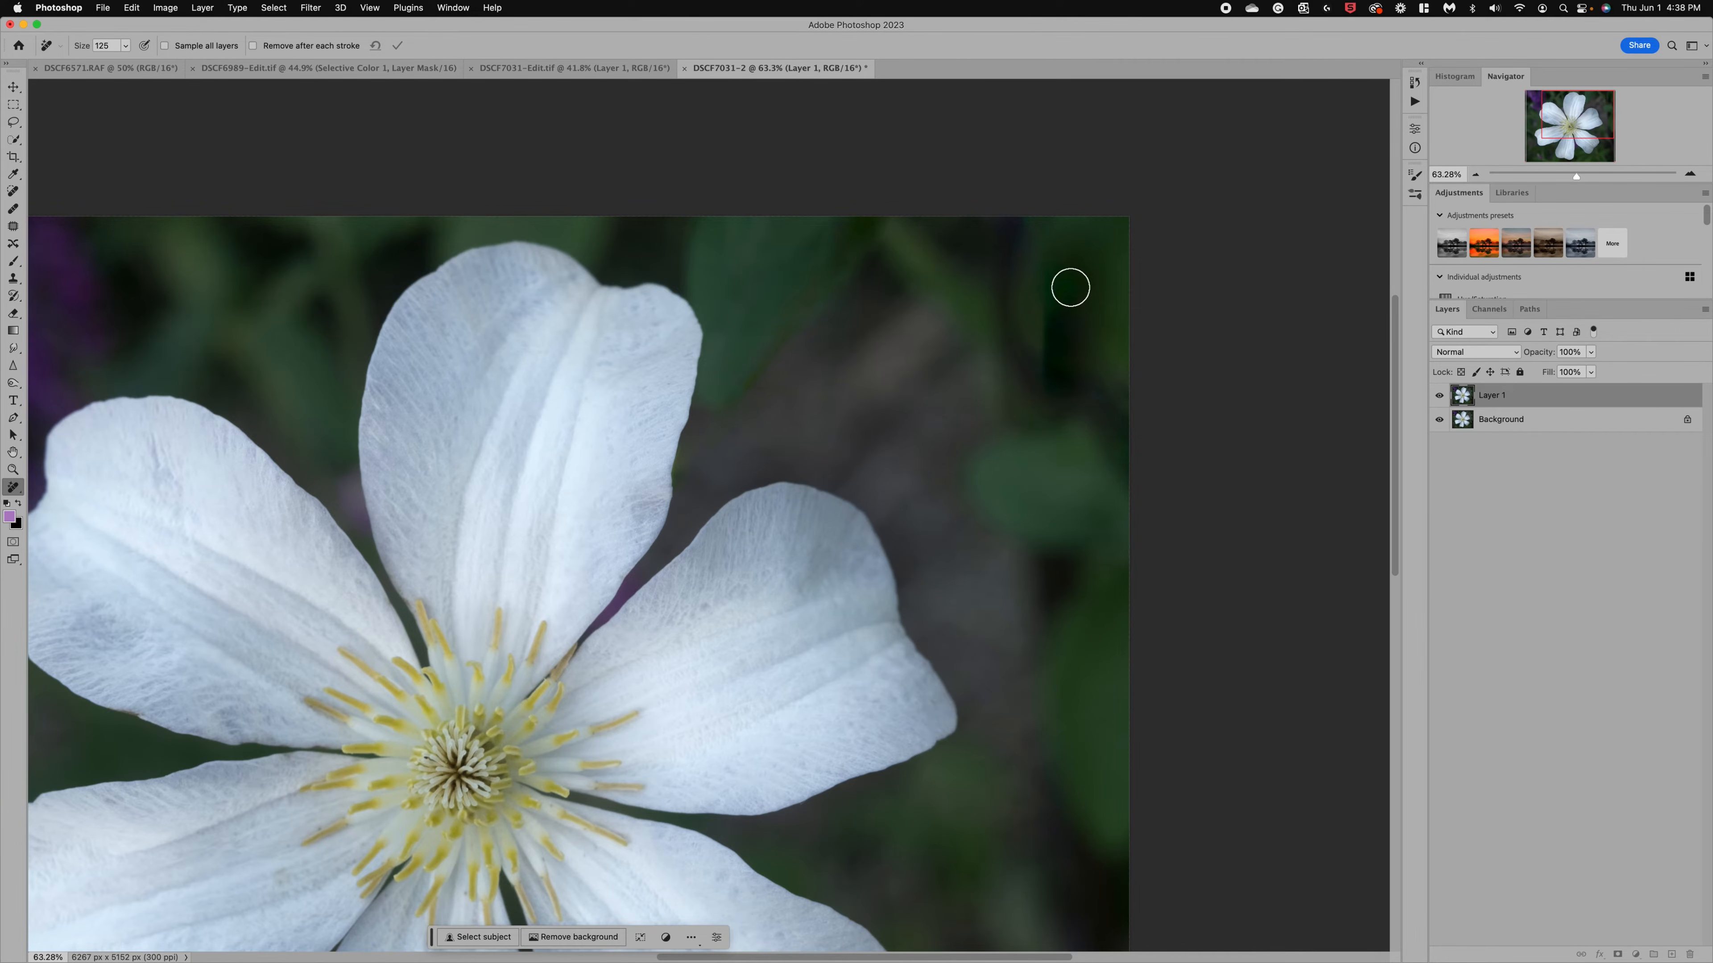
{"action": "mouse_move", "coordinate": [1063, 274]}
{"action": "left_mouse_down"}
{"action": "mouse_move", "coordinate": [1060, 404]}
{"action": "mouse_move", "coordinate": [1088, 252]}
{"action": "mouse_move", "coordinate": [1091, 393]}
{"action": "mouse_move", "coordinate": [1131, 450]}
{"action": "mouse_move", "coordinate": [1075, 395]}
{"action": "mouse_move", "coordinate": [1136, 397]}
{"action": "mouse_move", "coordinate": [1144, 453]}
{"action": "mouse_move", "coordinate": [1125, 390]}
{"action": "left_mouse_up"}
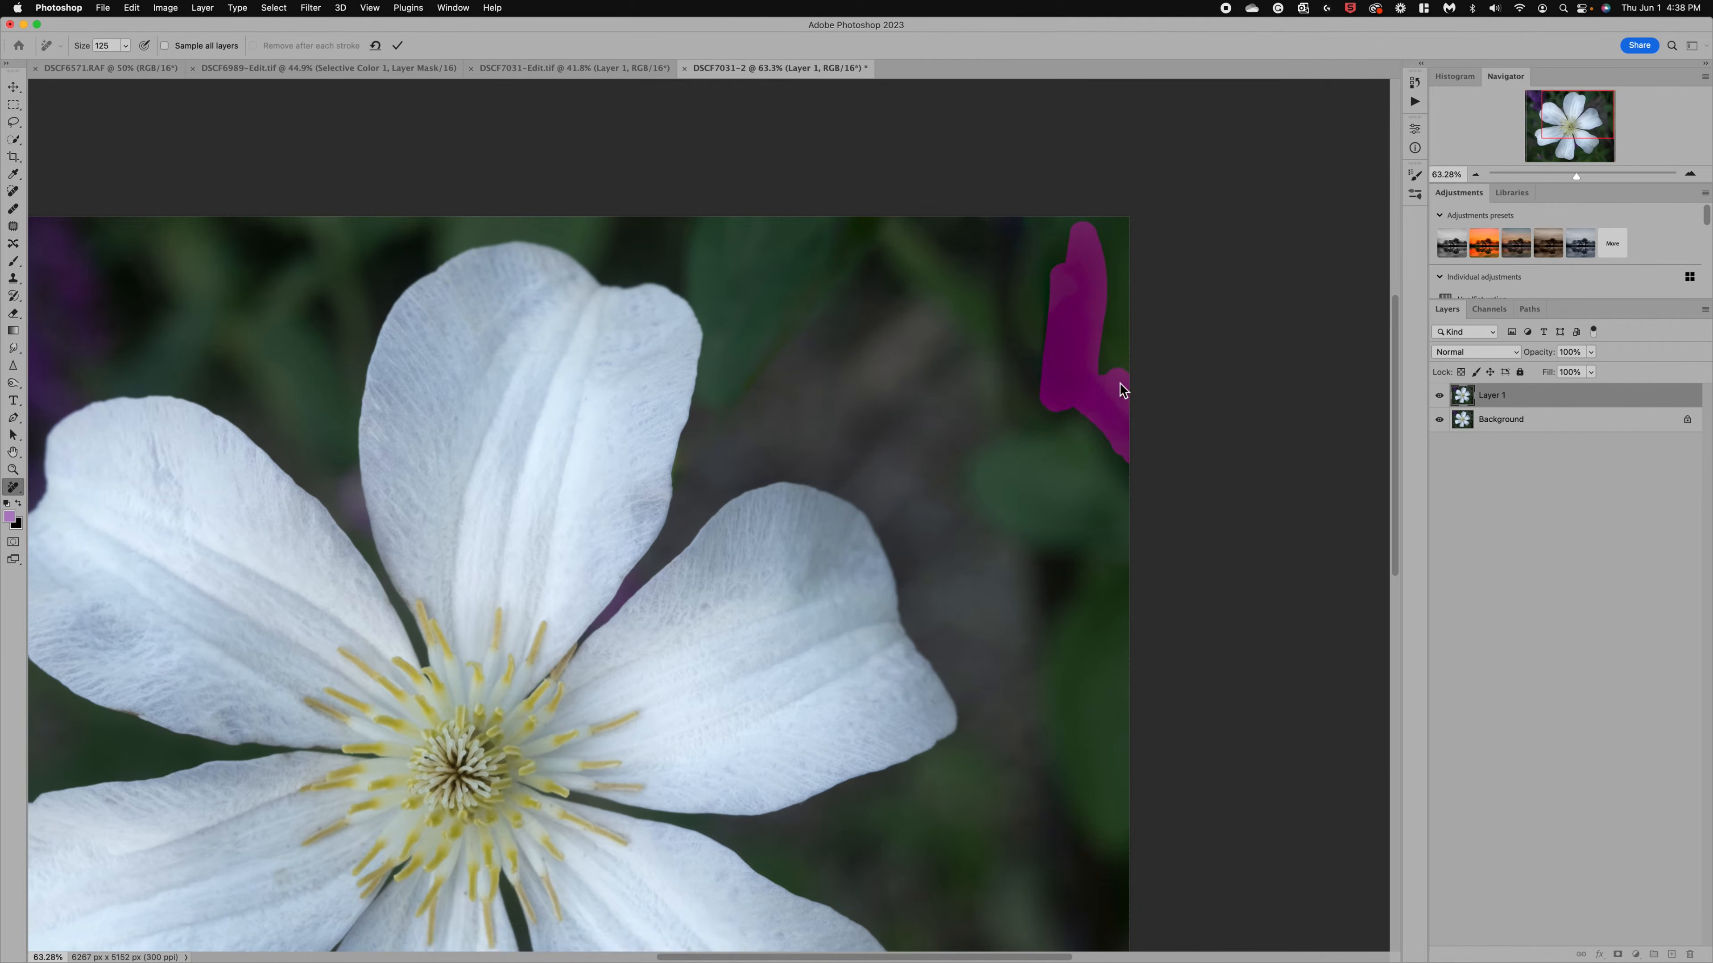
{"action": "left_click", "coordinate": [398, 45]}
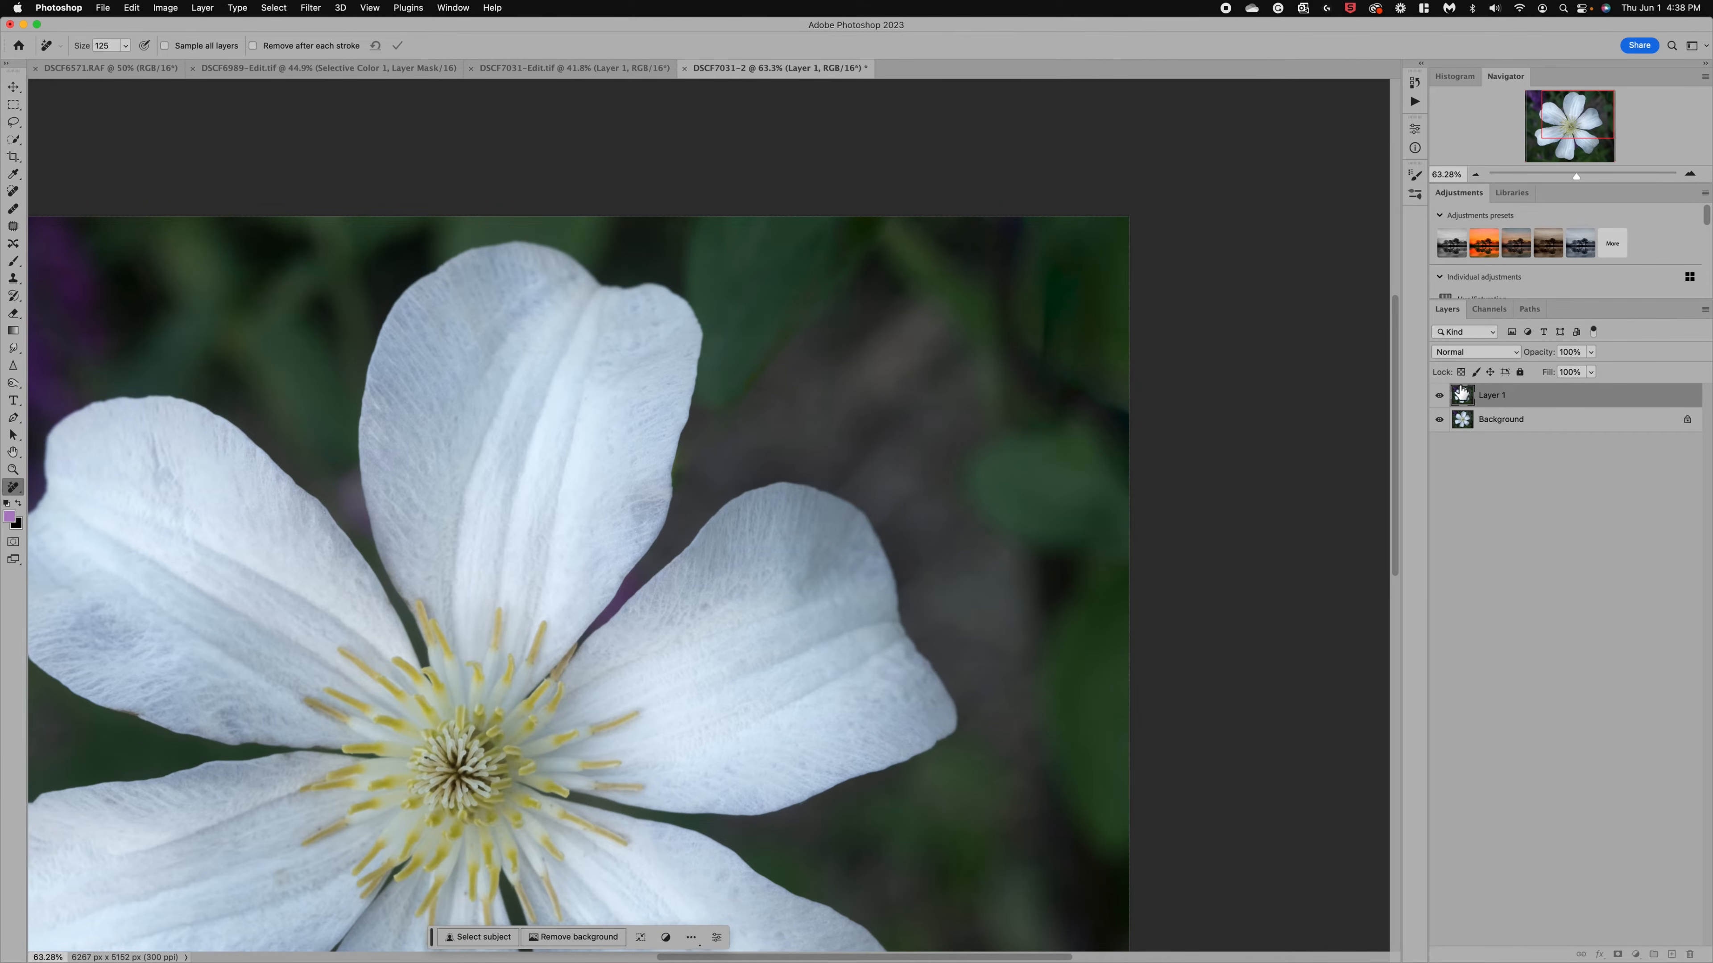
Step: Add an empty layer and, with the Clone Stamp at size 400, cover the dark streak above the upper-right leaf with sampled leaf texture
{"action": "left_click", "coordinate": [1673, 954]}
{"action": "left_click", "coordinate": [13, 279]}
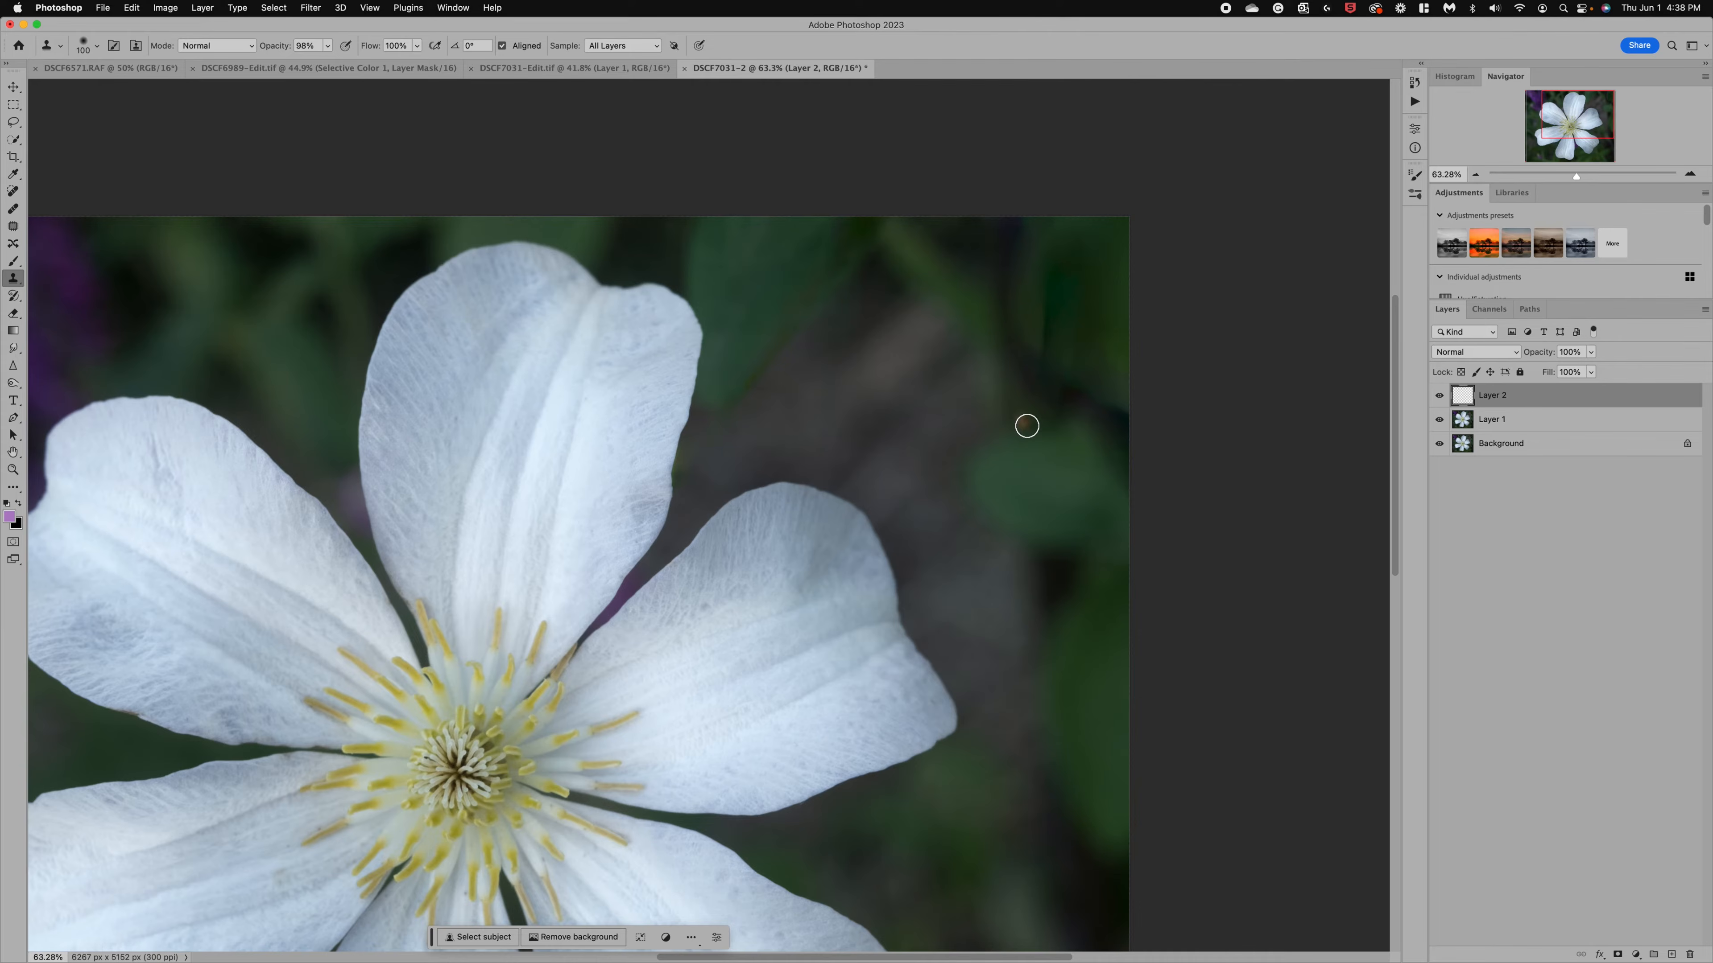
{"action": "key", "text": "bracketright"}
{"action": "key", "text": "bracketright"}
{"action": "key", "text": "bracketright"}
{"action": "key", "text": "bracketright"}
{"action": "key", "text": "bracketright"}
{"action": "key", "text": "bracketright"}
{"action": "key", "text": "bracketright"}
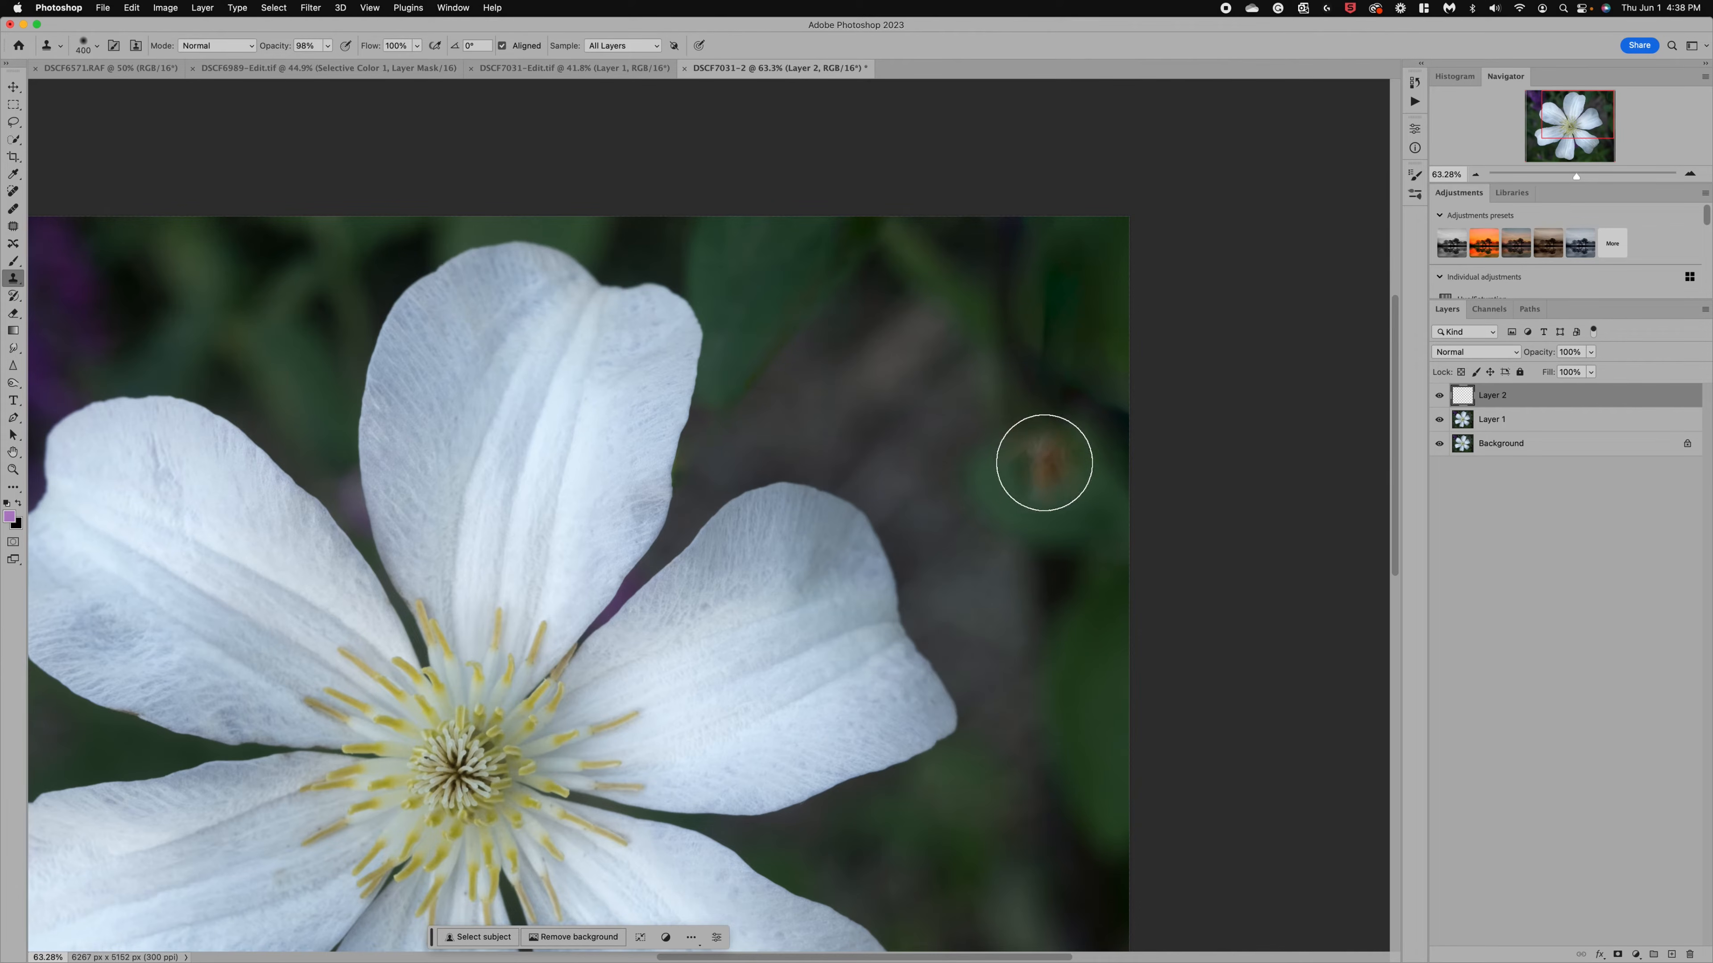
{"action": "left_click", "coordinate": [1043, 464], "text": "alt"}
{"action": "left_click", "coordinate": [1042, 408]}
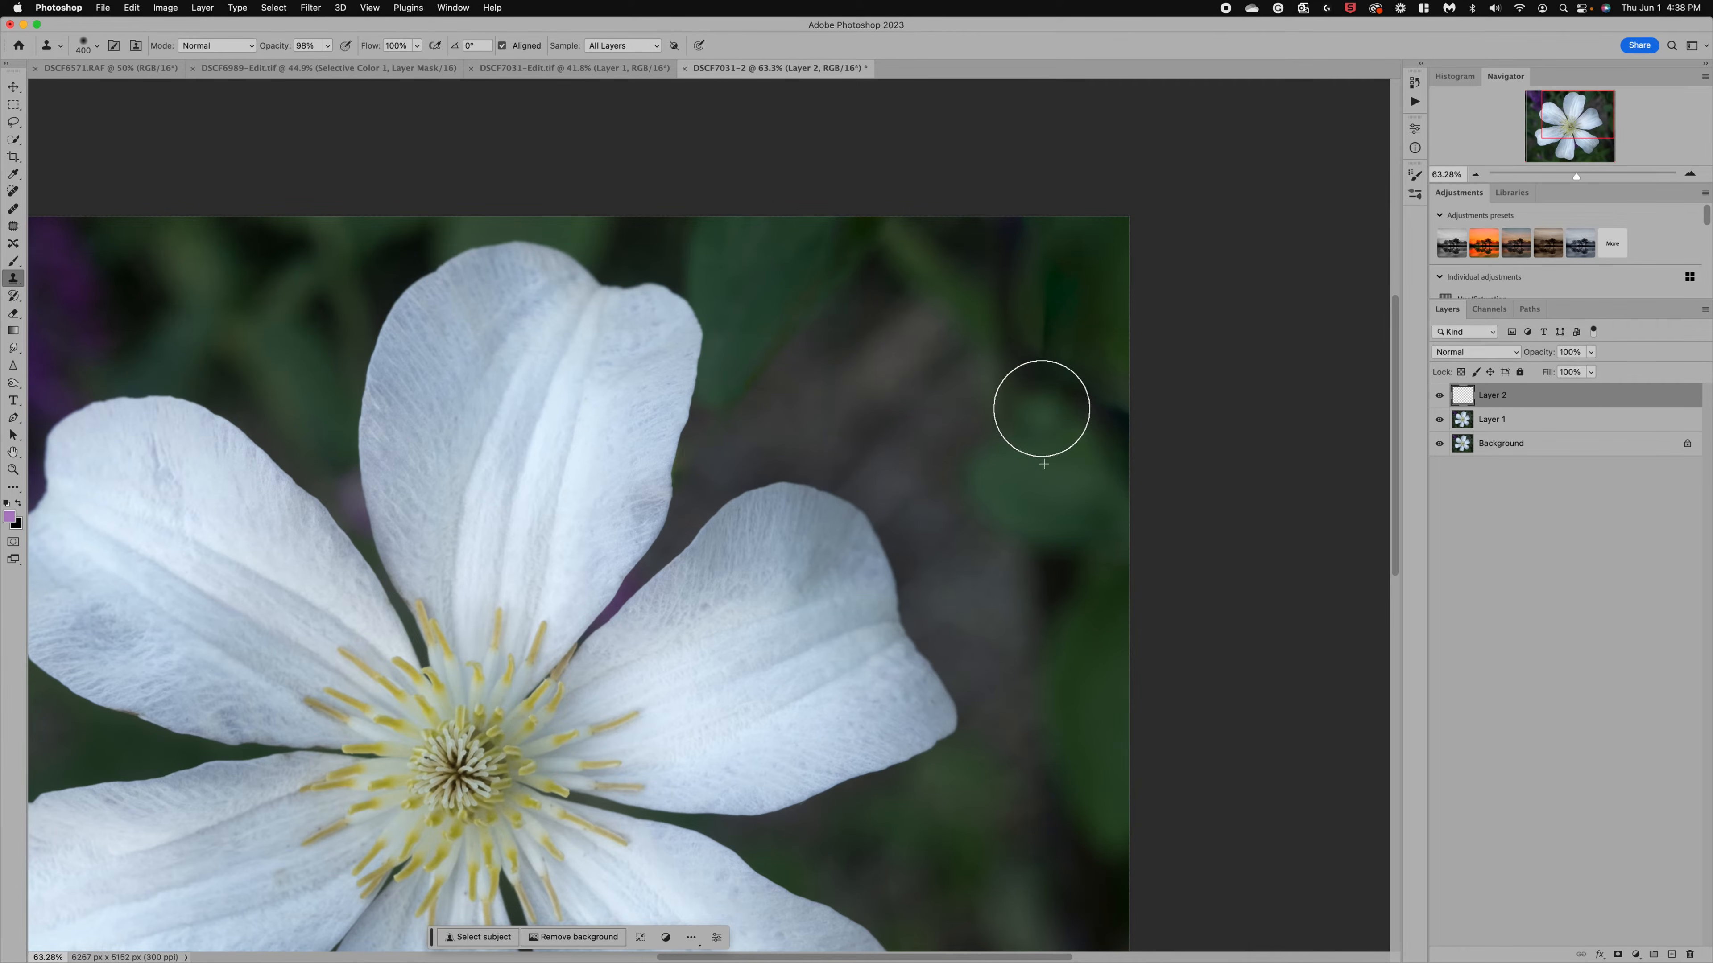
{"action": "left_click_drag", "start_coordinate": [1042, 408], "coordinate": [1059, 262]}
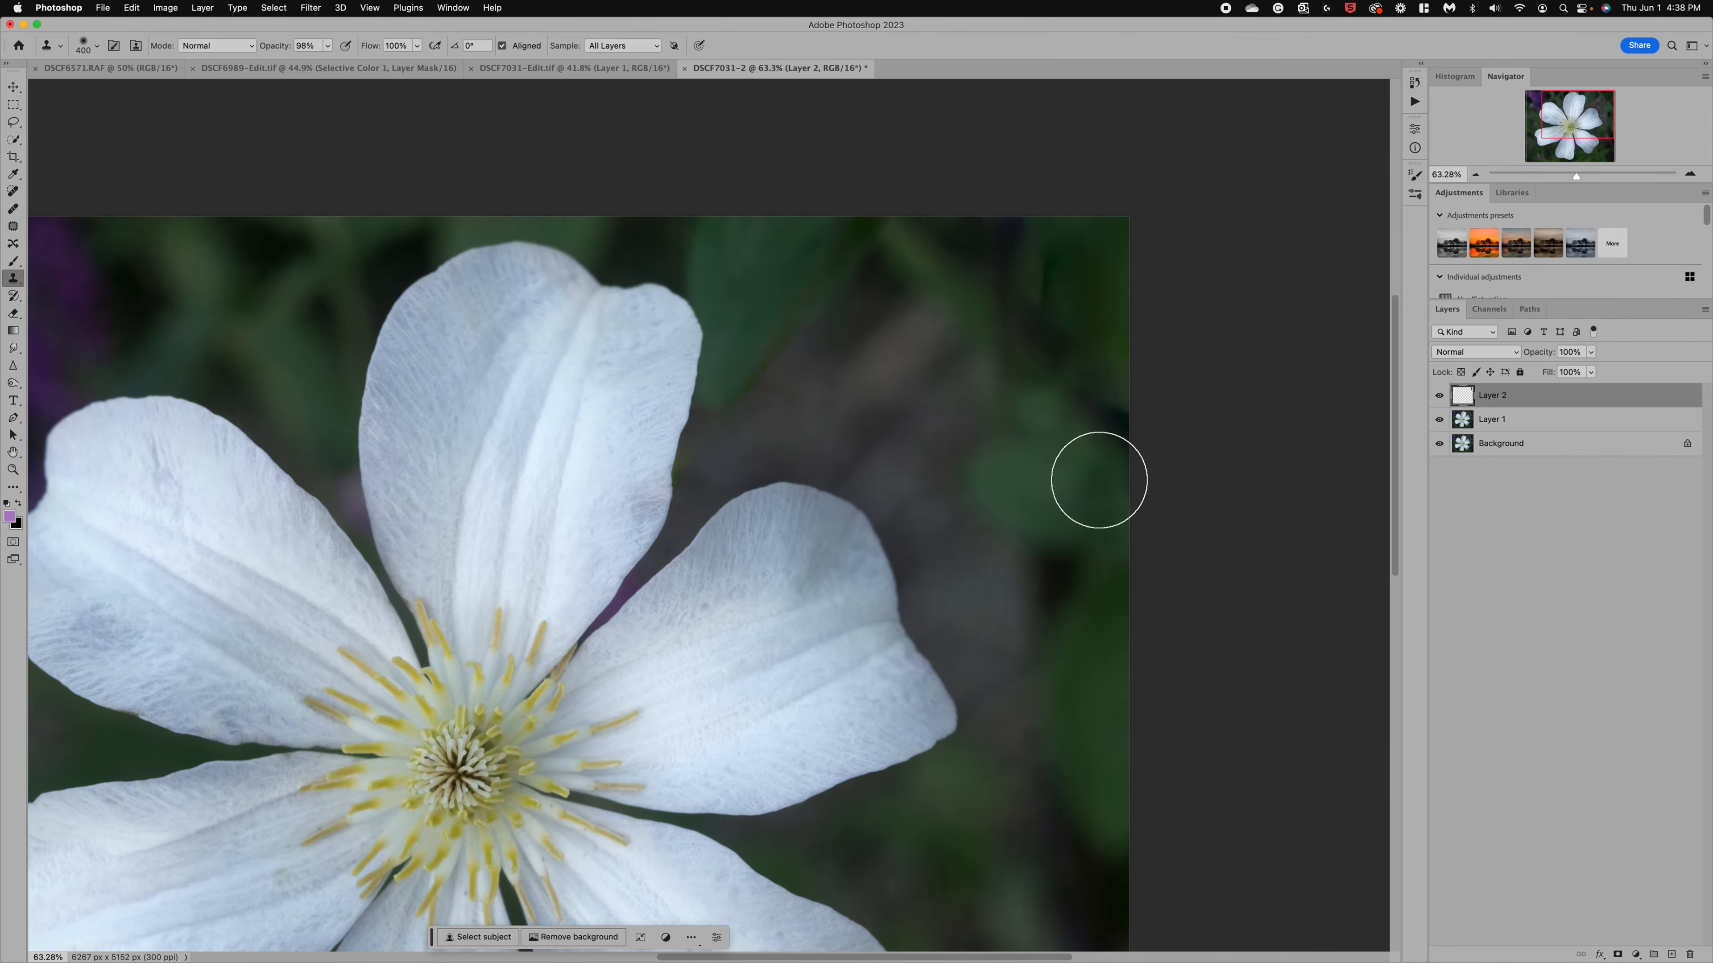
Step: Clone freshly sampled greenery over the dark spot on the photo's right edge and the dark strip in its upper-right corner
{"action": "left_click", "coordinate": [1100, 481], "text": "alt"}
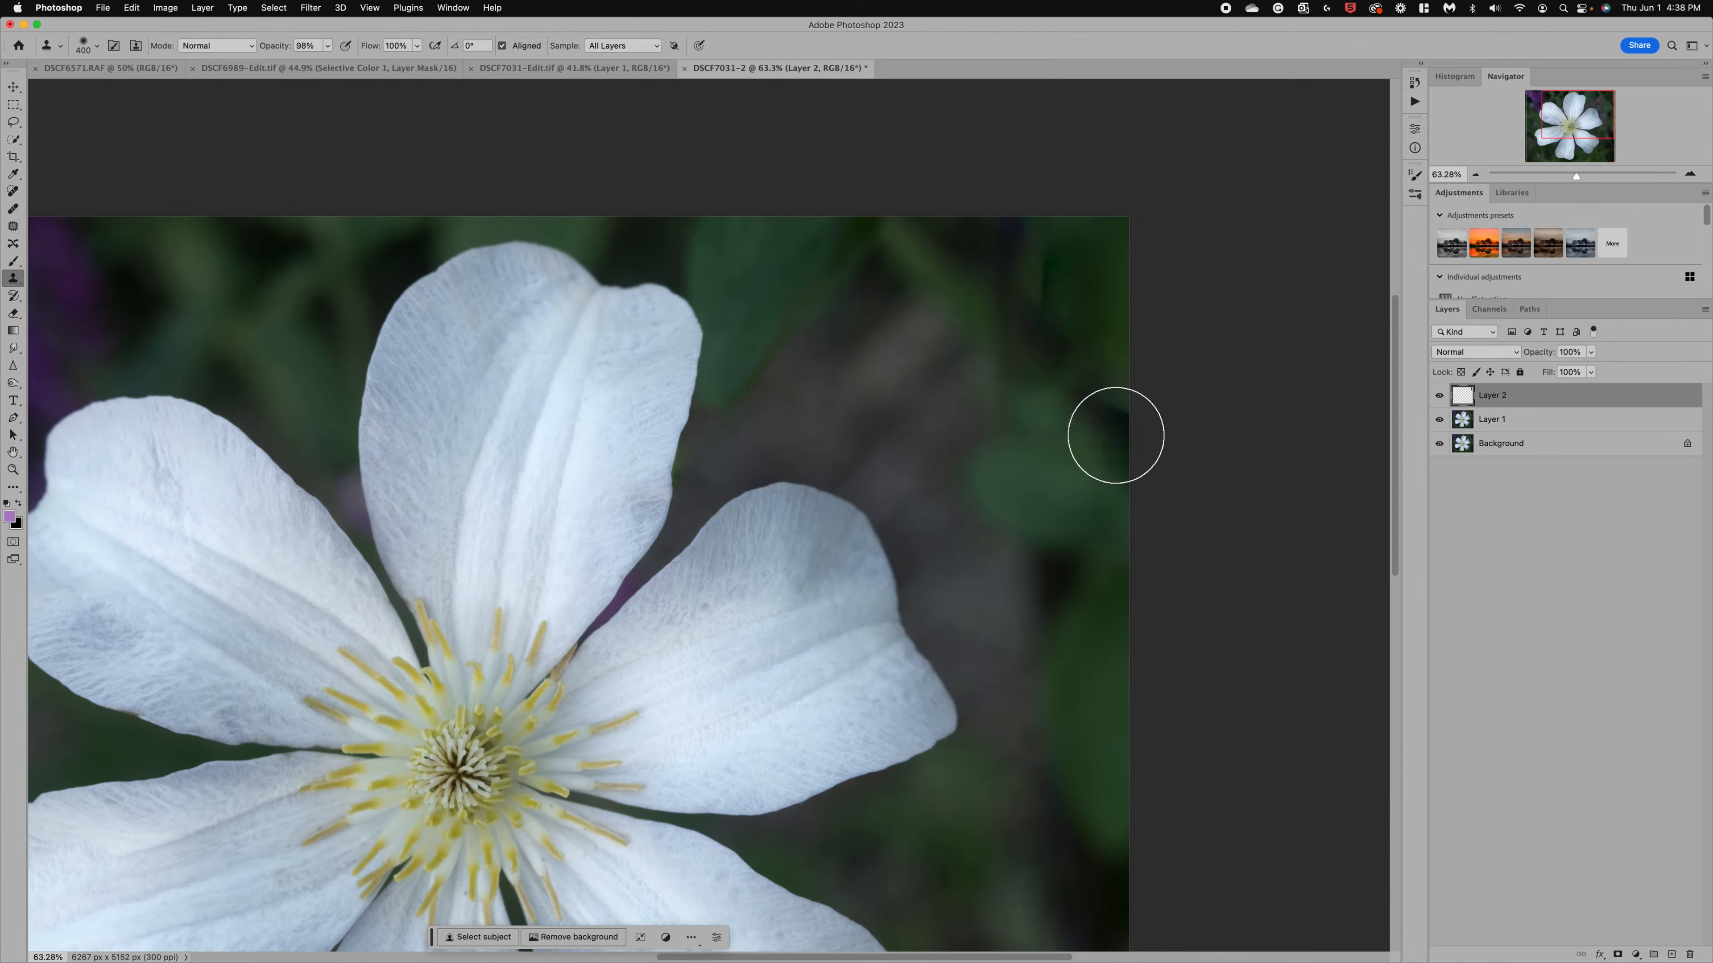
{"action": "mouse_move", "coordinate": [1116, 436]}
{"action": "left_mouse_down"}
{"action": "mouse_move", "coordinate": [1115, 400]}
{"action": "mouse_move", "coordinate": [1127, 512]}
{"action": "mouse_move", "coordinate": [1120, 353]}
{"action": "left_mouse_up"}
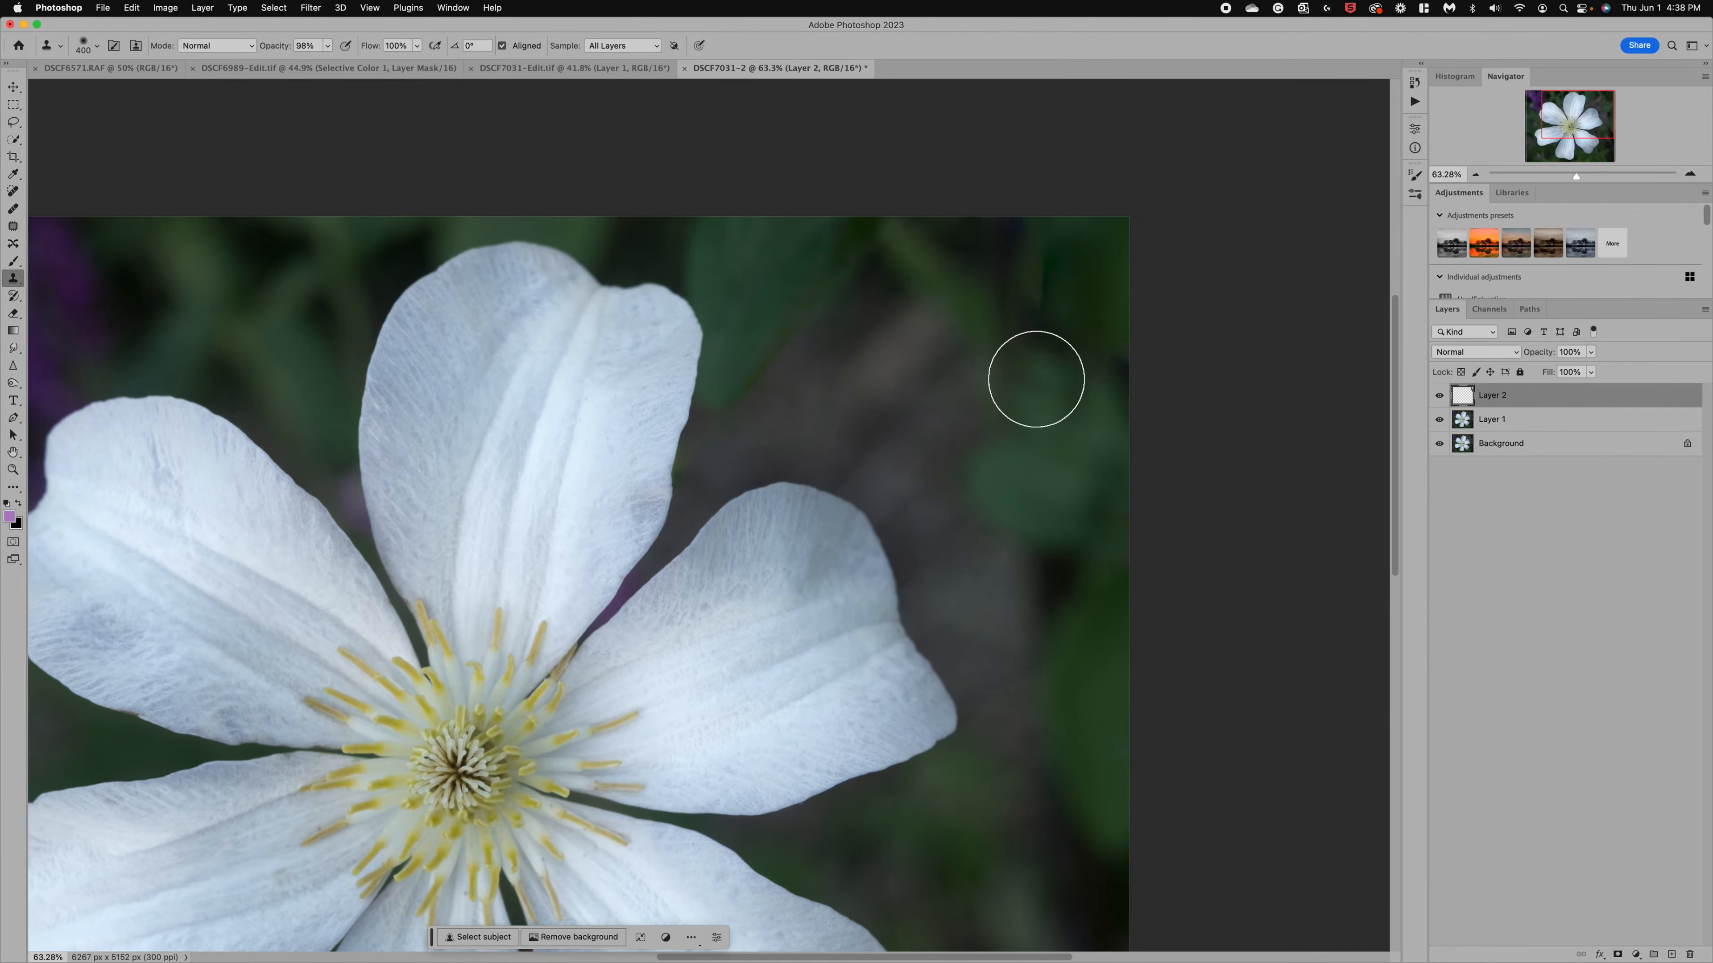
{"action": "left_click", "coordinate": [1044, 410], "text": "alt"}
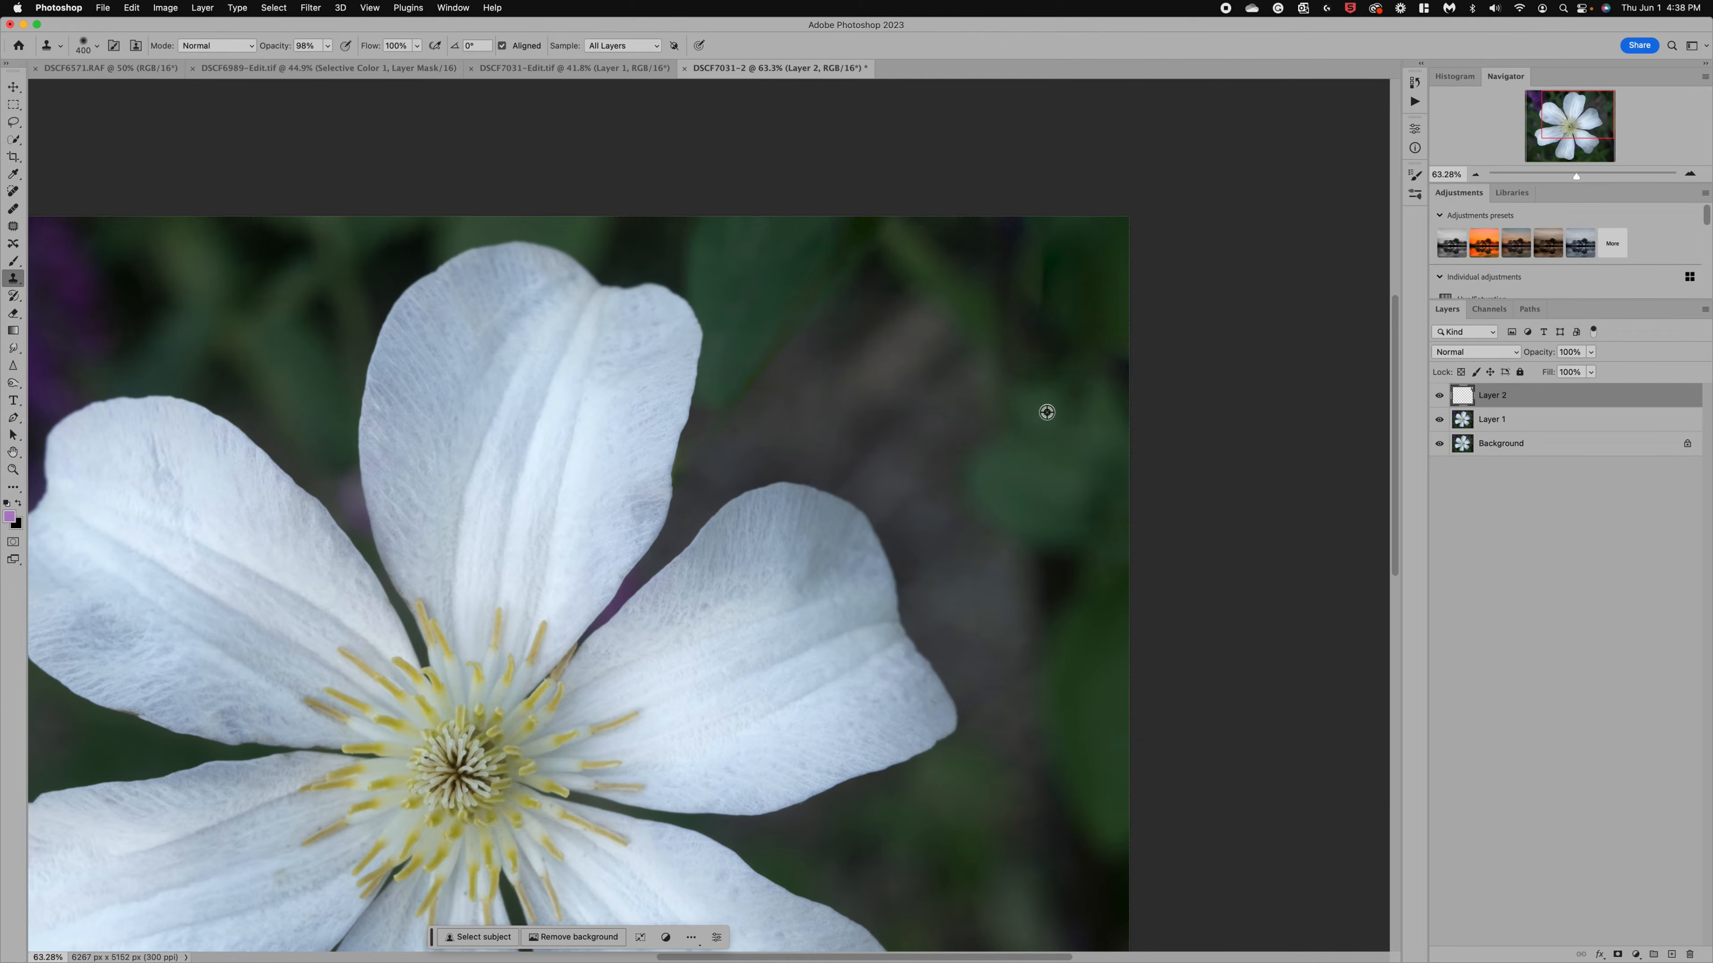
{"action": "mouse_move", "coordinate": [1042, 361]}
{"action": "left_mouse_down"}
{"action": "mouse_move", "coordinate": [1021, 268]}
{"action": "mouse_move", "coordinate": [1046, 229]}
{"action": "left_mouse_up"}
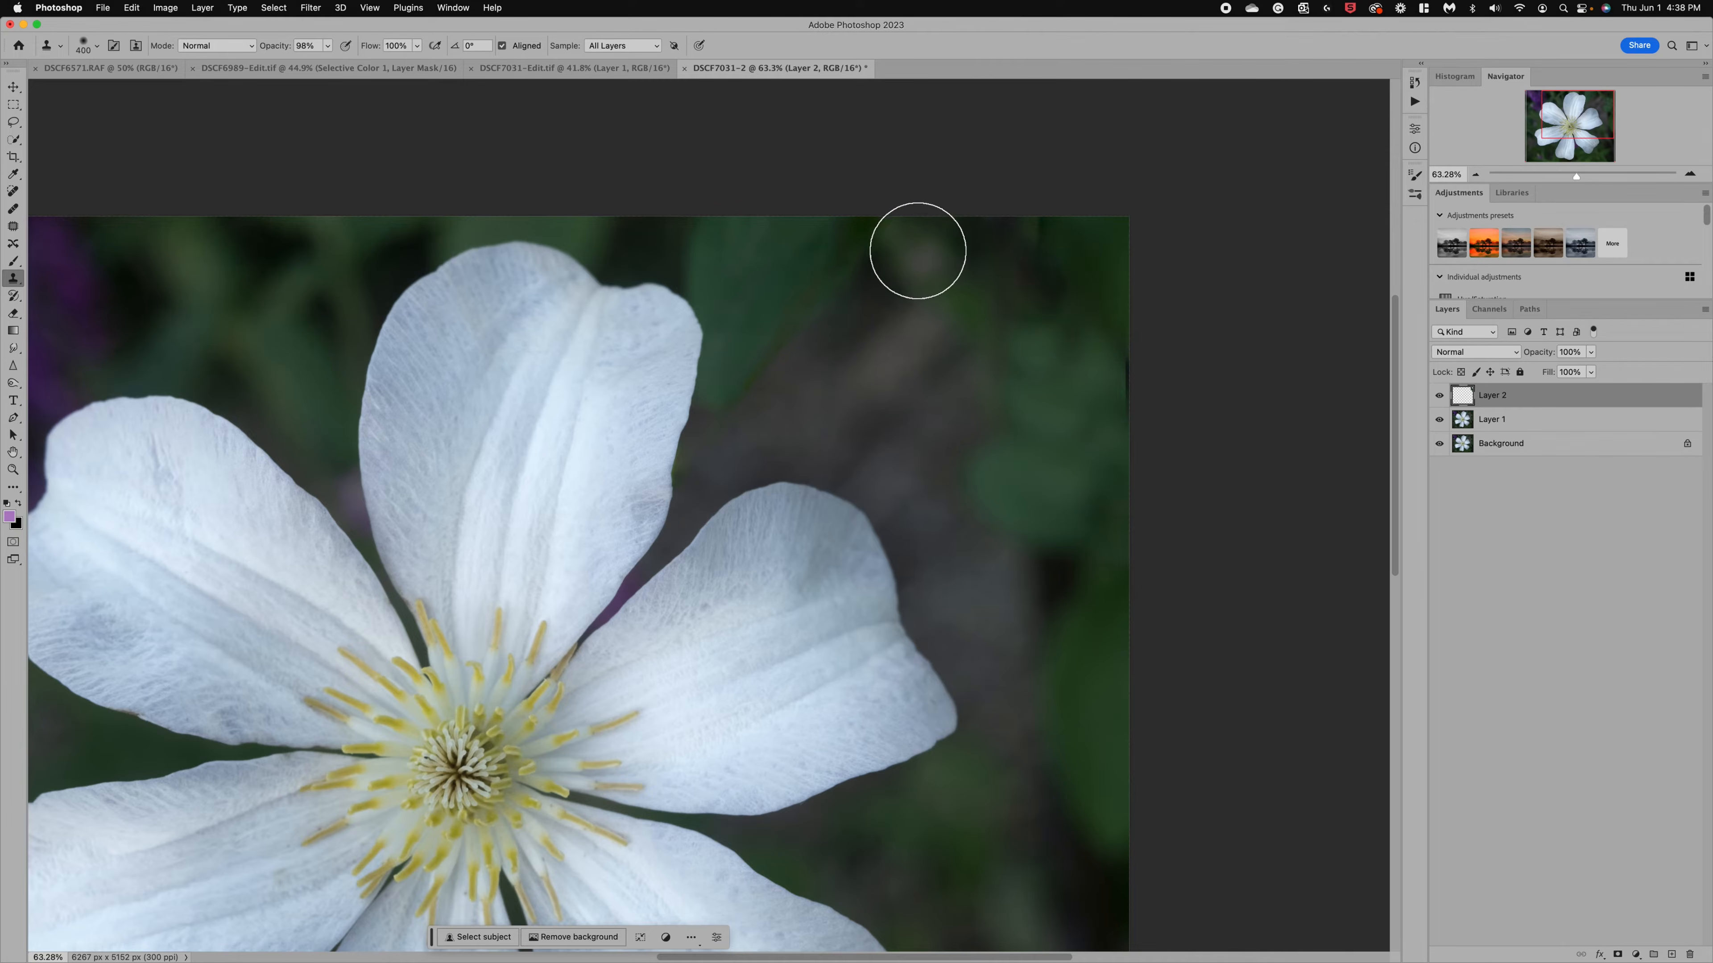
{"action": "left_click", "coordinate": [958, 264], "text": "alt"}
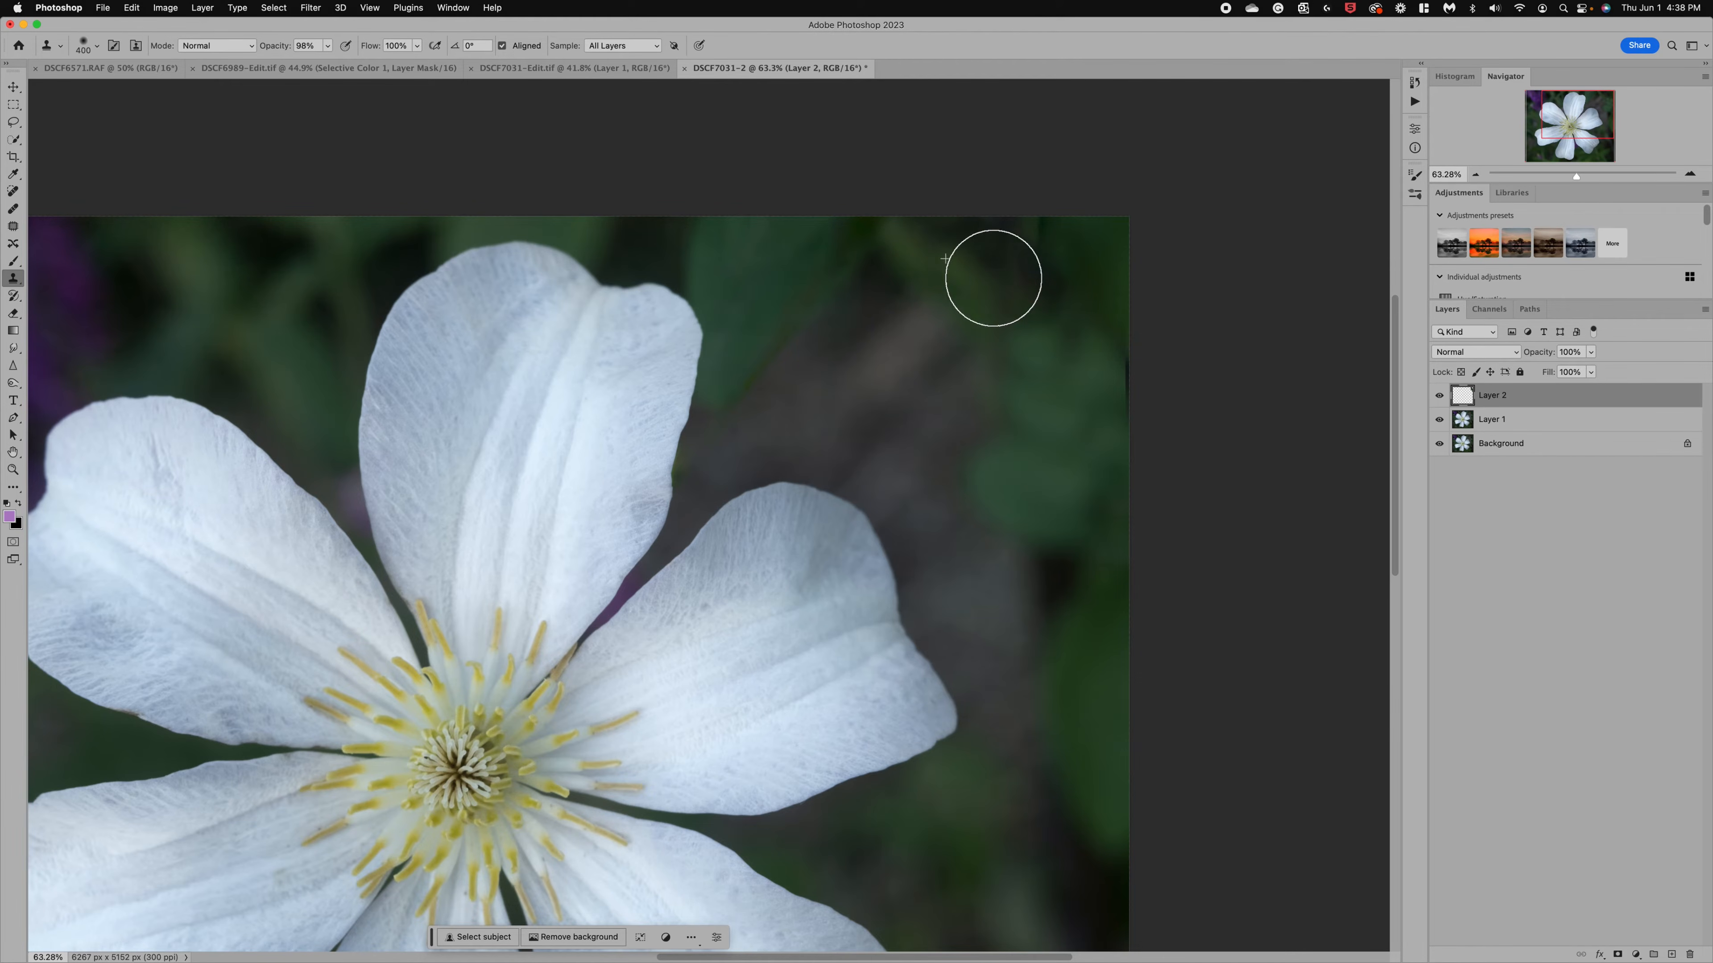
{"action": "mouse_move", "coordinate": [1006, 281]}
{"action": "left_mouse_down"}
{"action": "mouse_move", "coordinate": [941, 225]}
{"action": "mouse_move", "coordinate": [1074, 257]}
{"action": "left_mouse_up"}
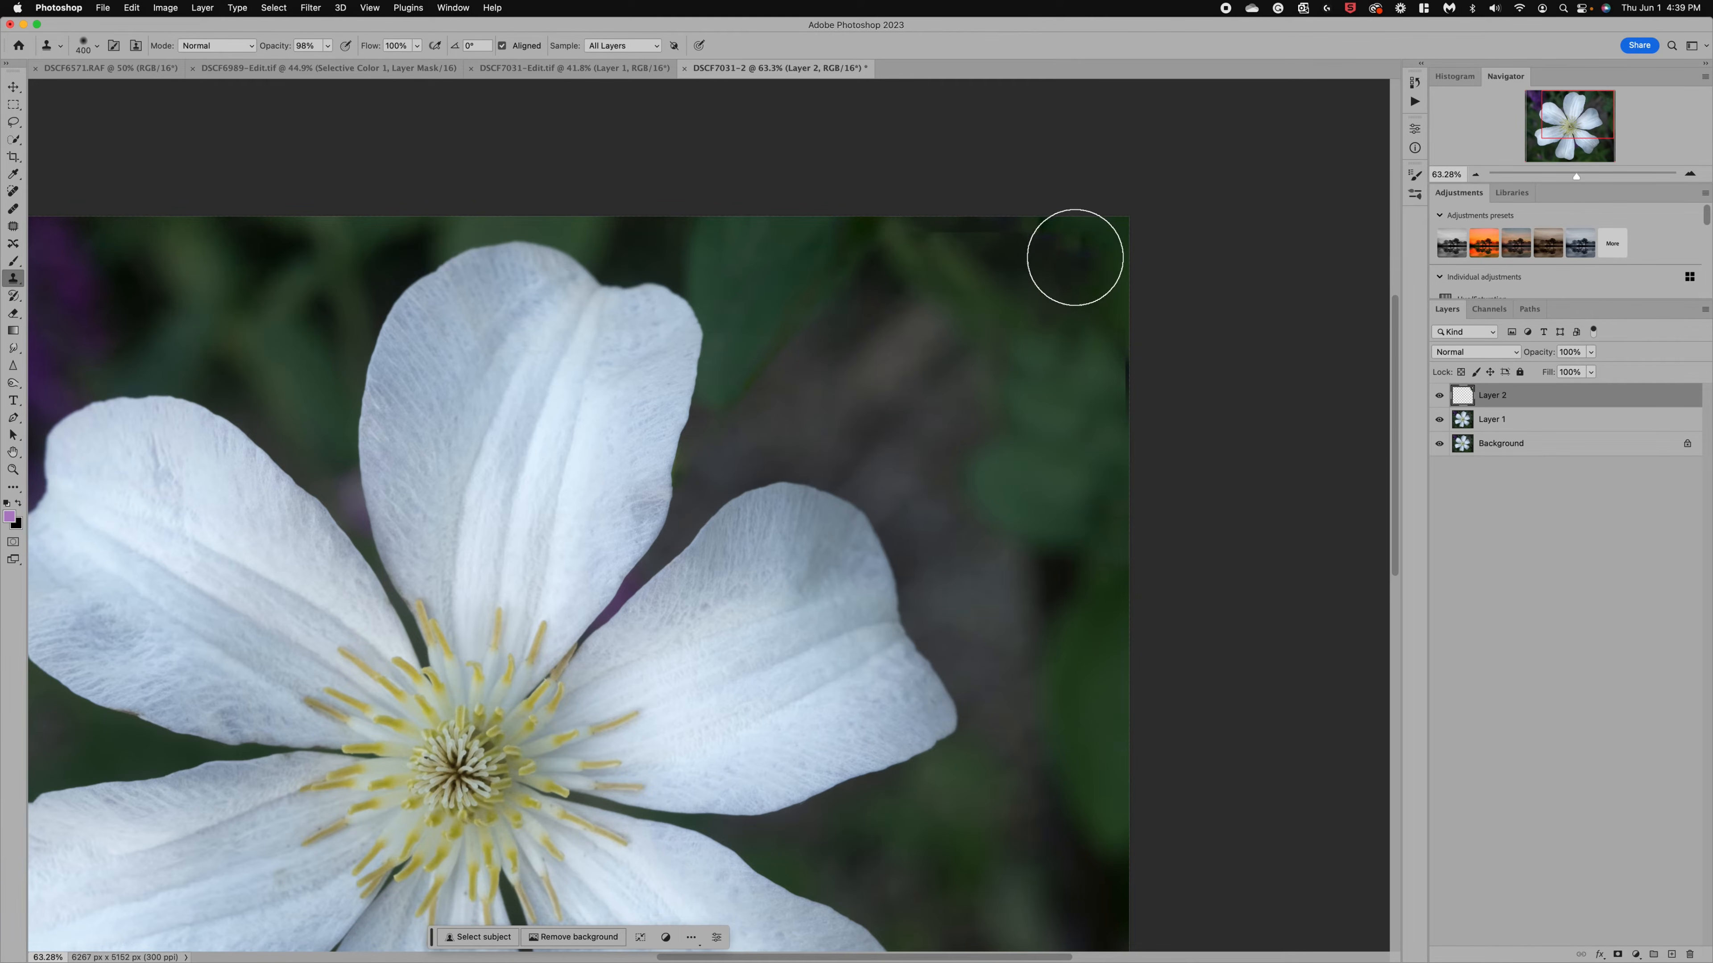
{"action": "key", "text": "super+z"}
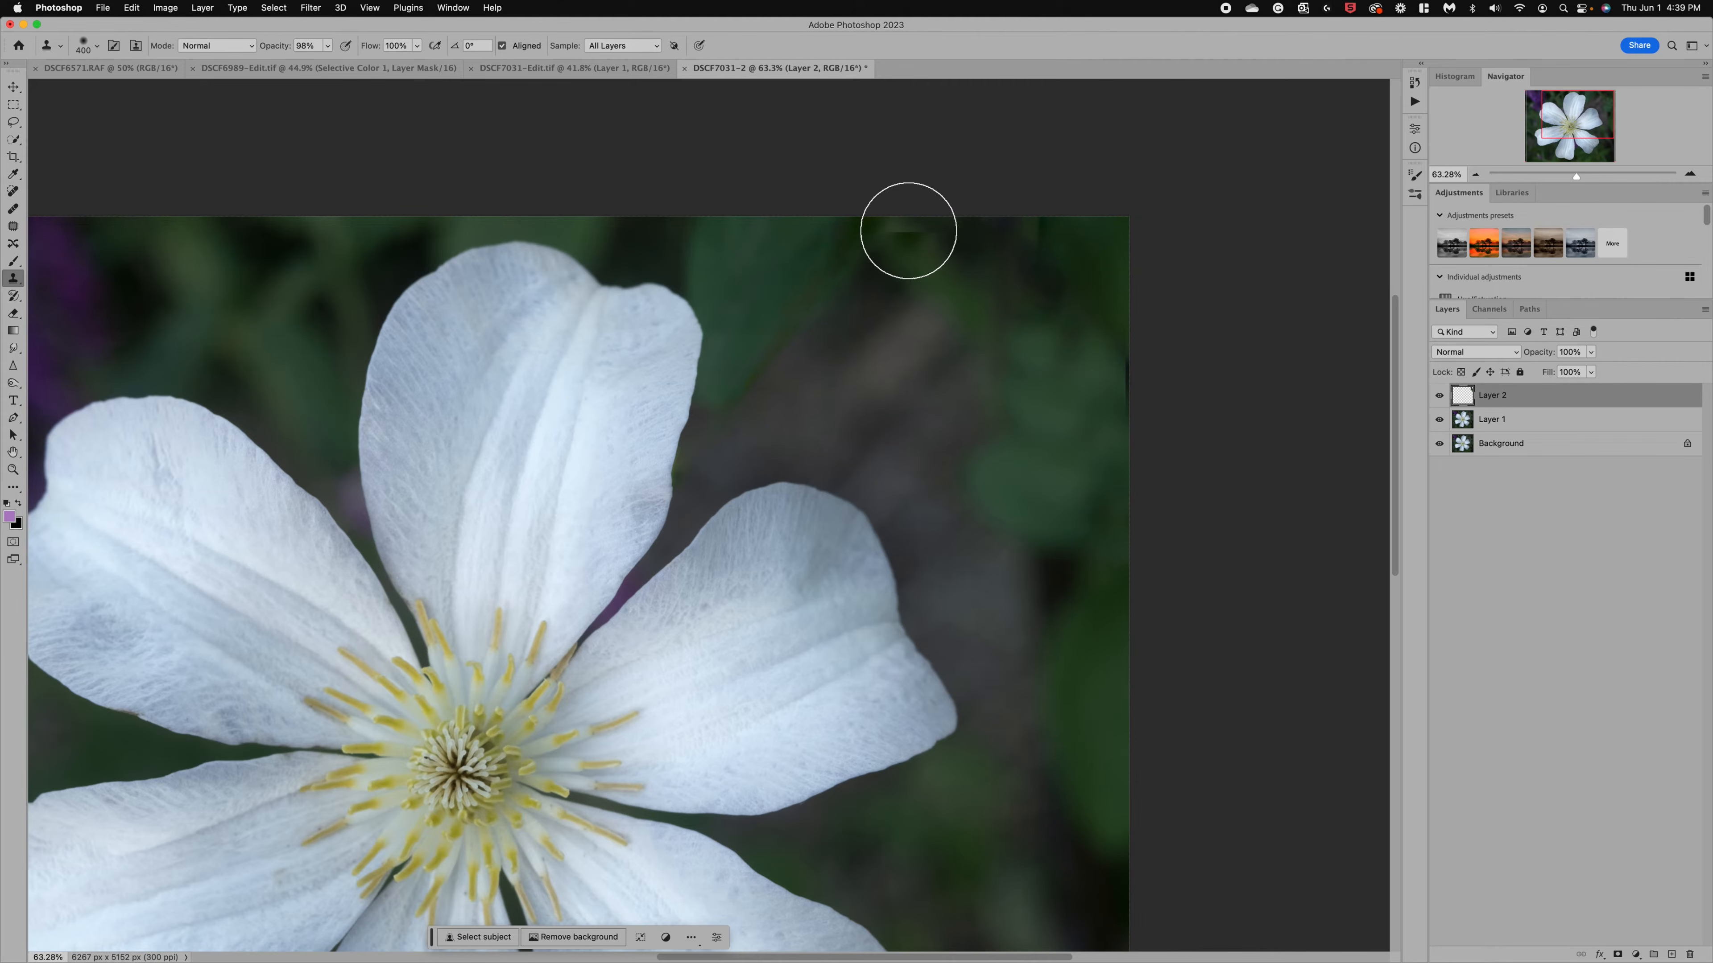
Step: Clone sampled leaf texture over the dark gap between the leaves near the photo's right edge, undoing the stray stroke above it
{"action": "left_click", "coordinate": [910, 233], "text": "alt"}
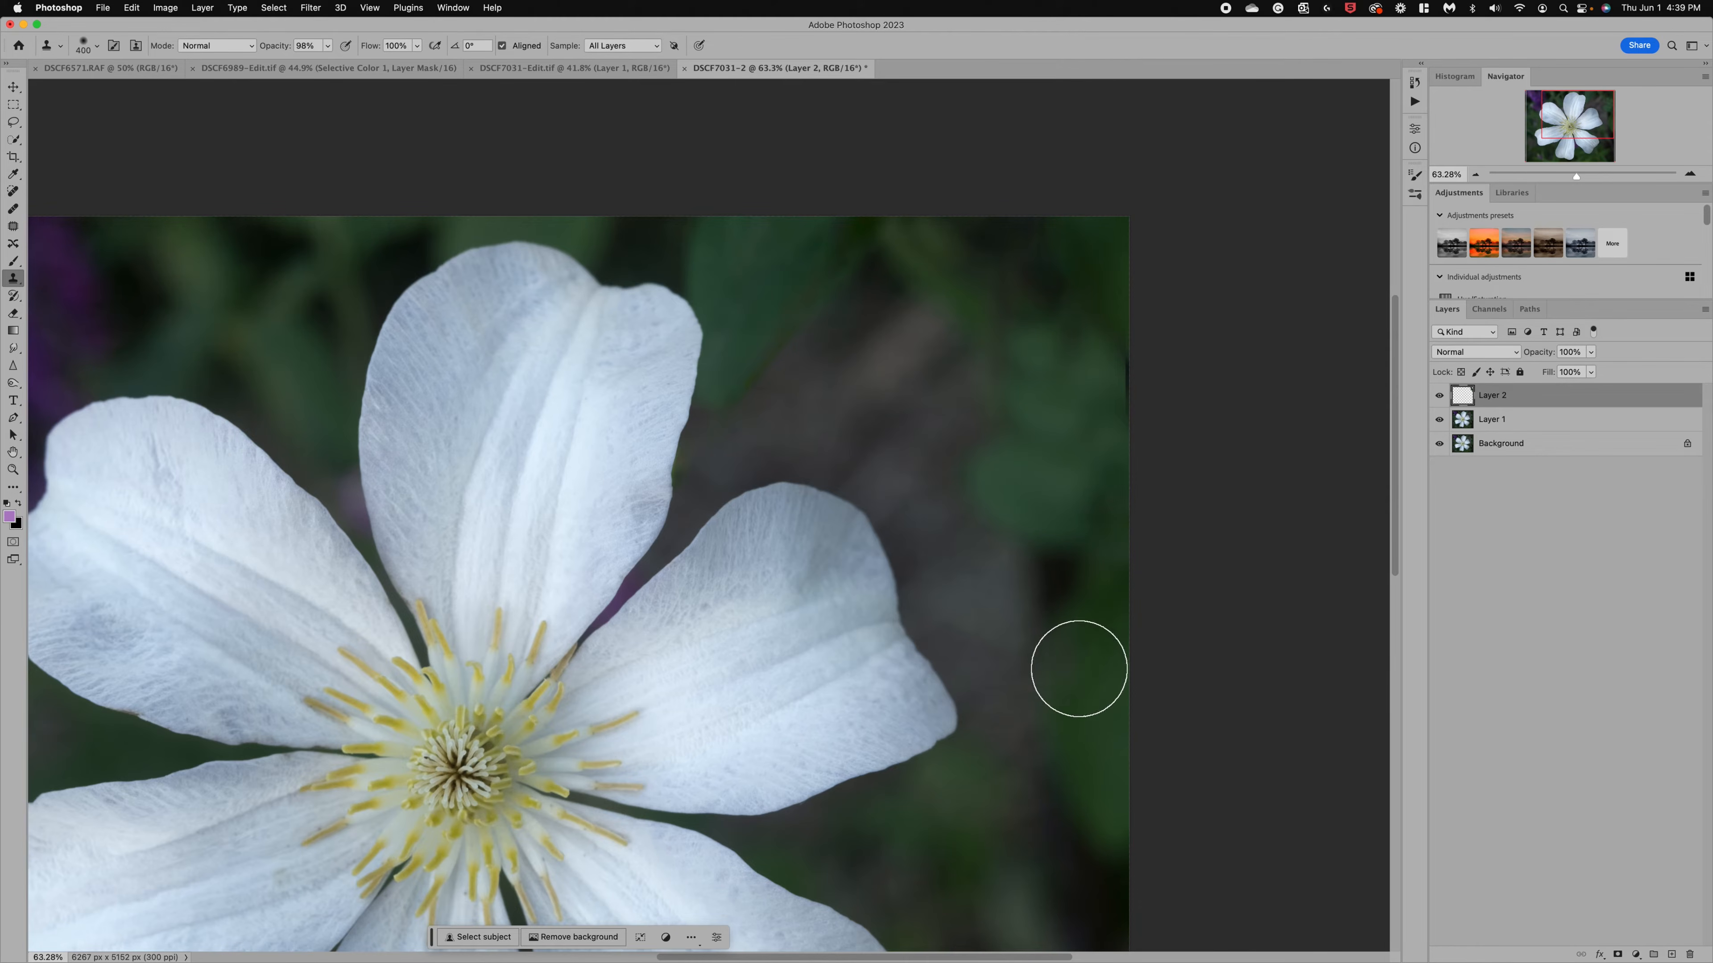
{"action": "left_click_drag", "start_coordinate": [1070, 620], "coordinate": [1050, 519]}
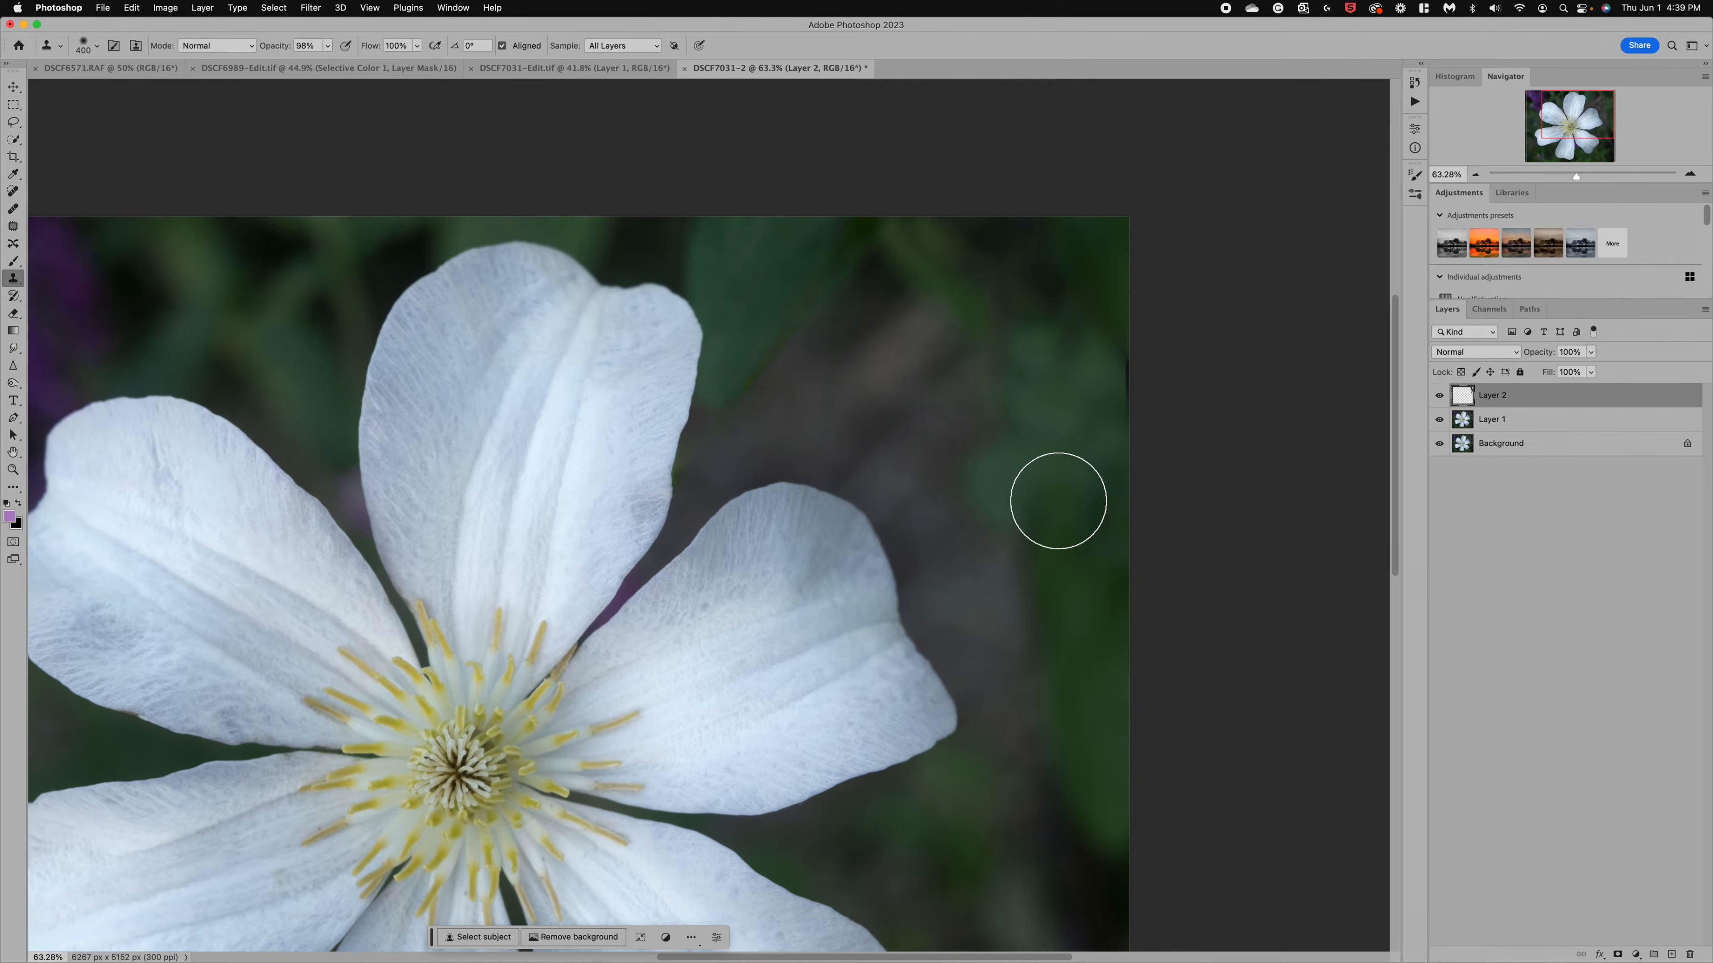
{"action": "left_click", "coordinate": [1060, 503], "text": "alt"}
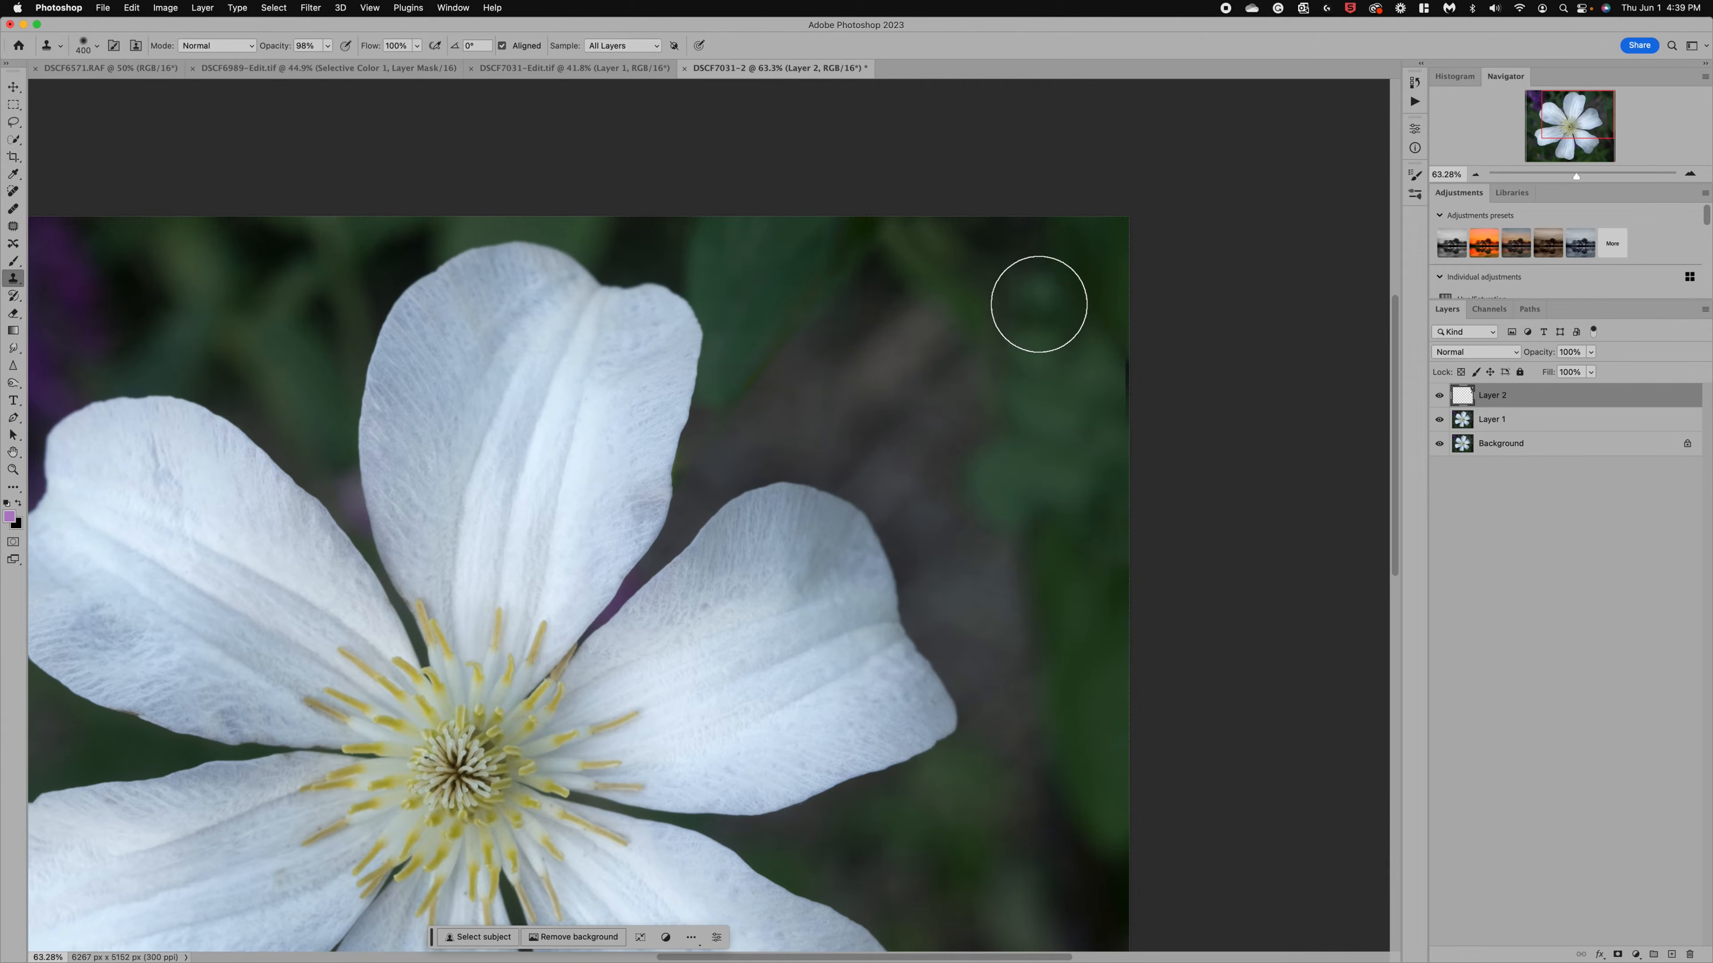
{"action": "mouse_move", "coordinate": [1035, 354]}
{"action": "left_mouse_down"}
{"action": "mouse_move", "coordinate": [1043, 275]}
{"action": "mouse_move", "coordinate": [1085, 218]}
{"action": "mouse_move", "coordinate": [1044, 359]}
{"action": "left_mouse_up"}
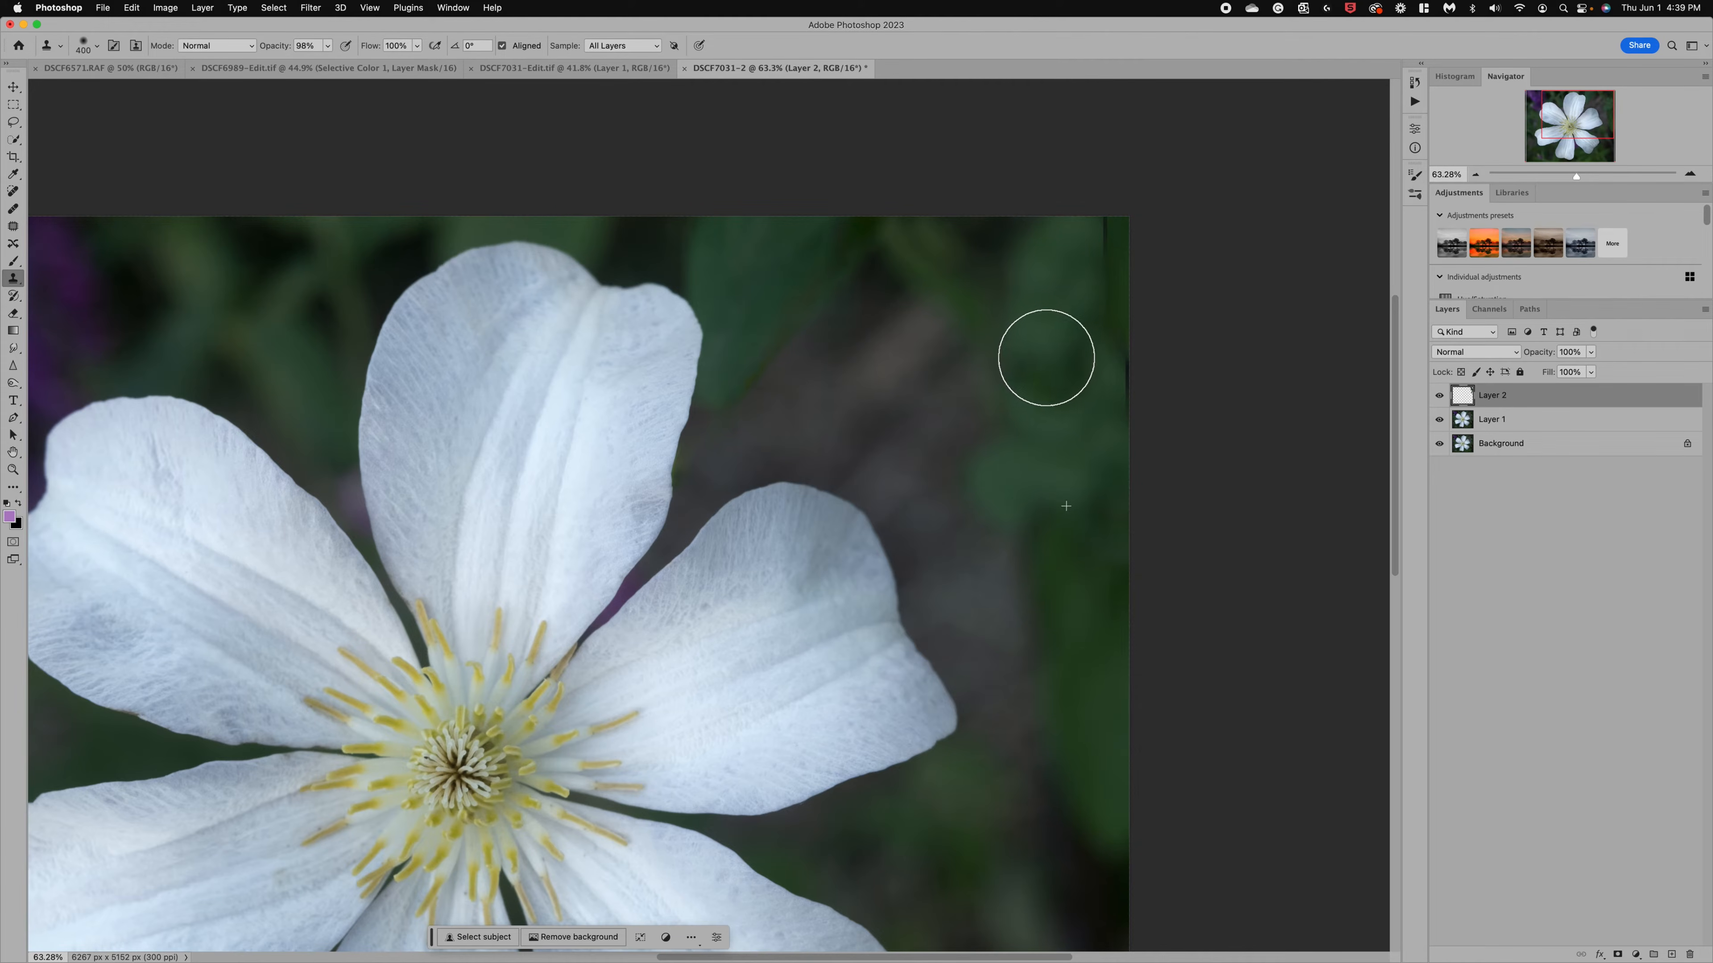
{"action": "key", "text": "super+z"}
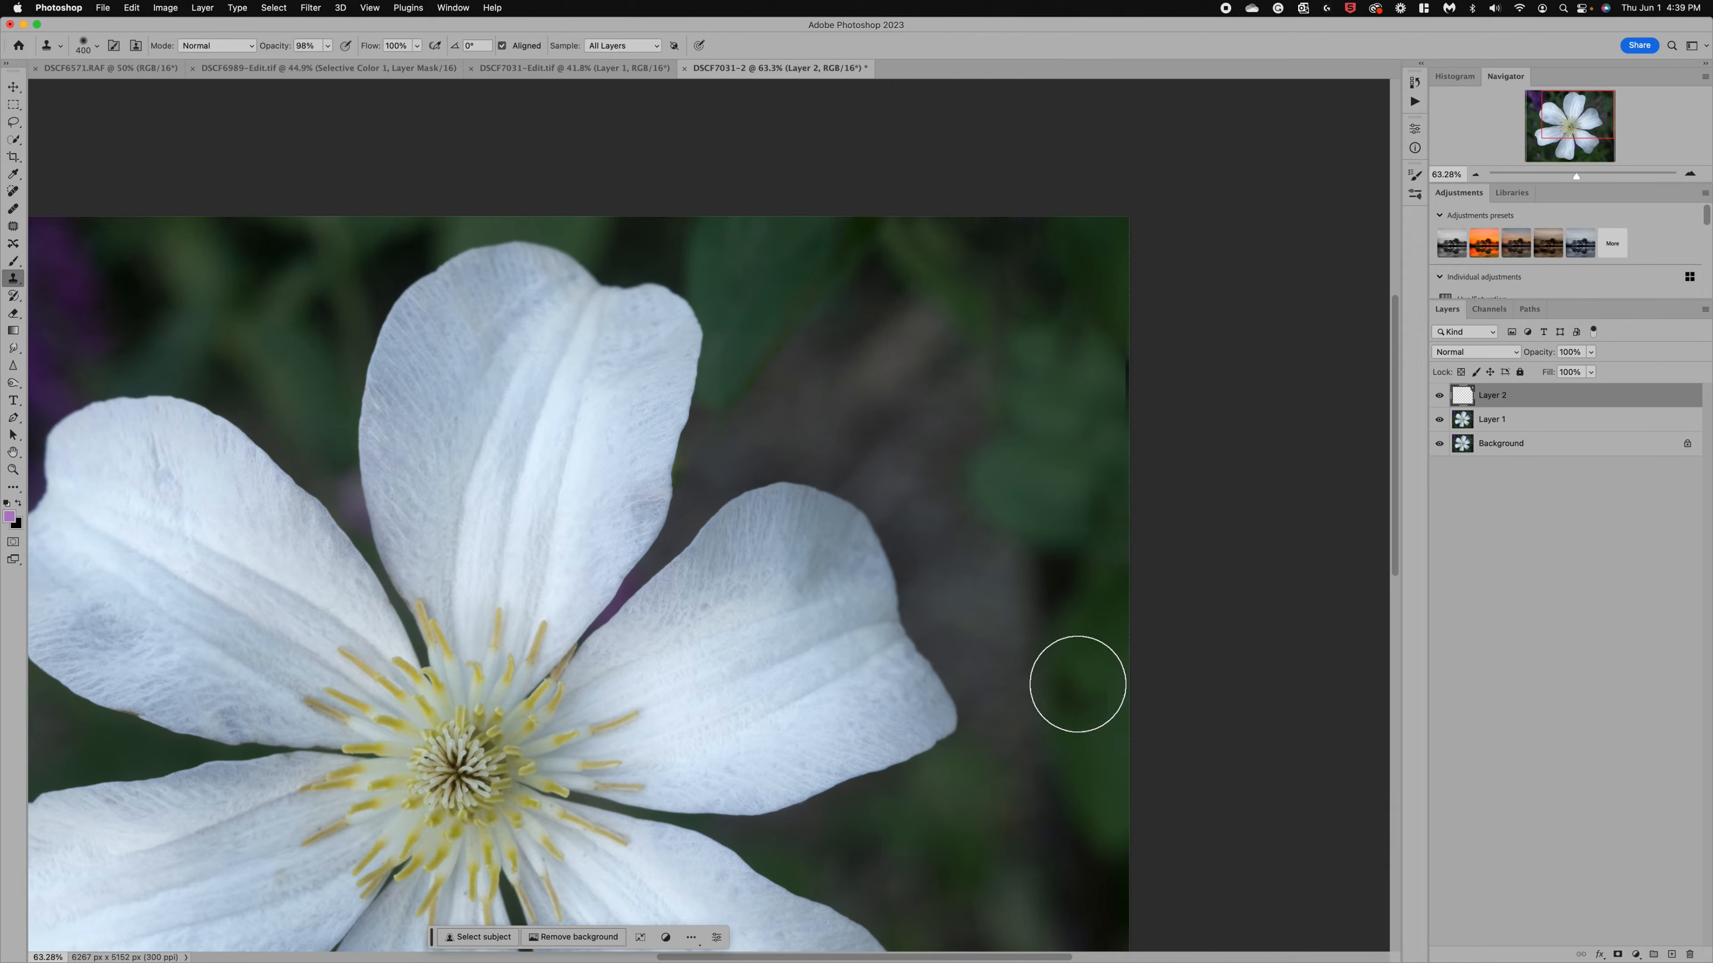
{"action": "left_click", "coordinate": [1082, 681], "text": "alt"}
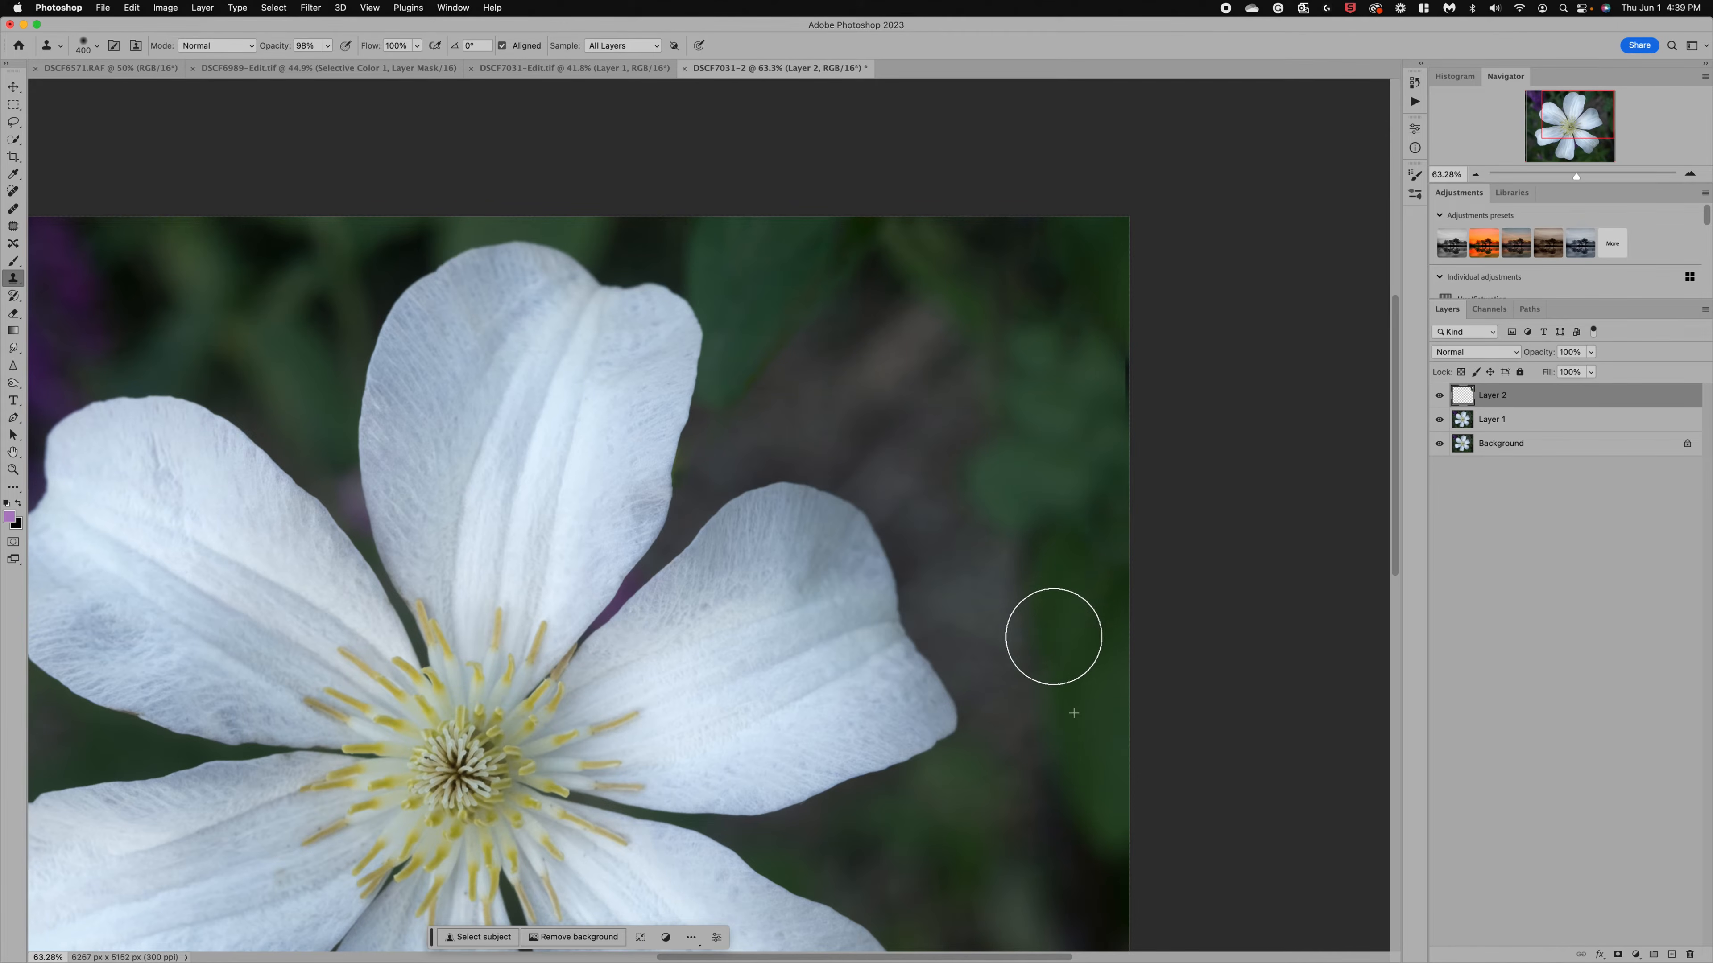
Step: Sample the dark green of the right-hand leaves and paint it over the upper-right background with a size 700 brush at 49% opacity
{"action": "left_click", "coordinate": [15, 175]}
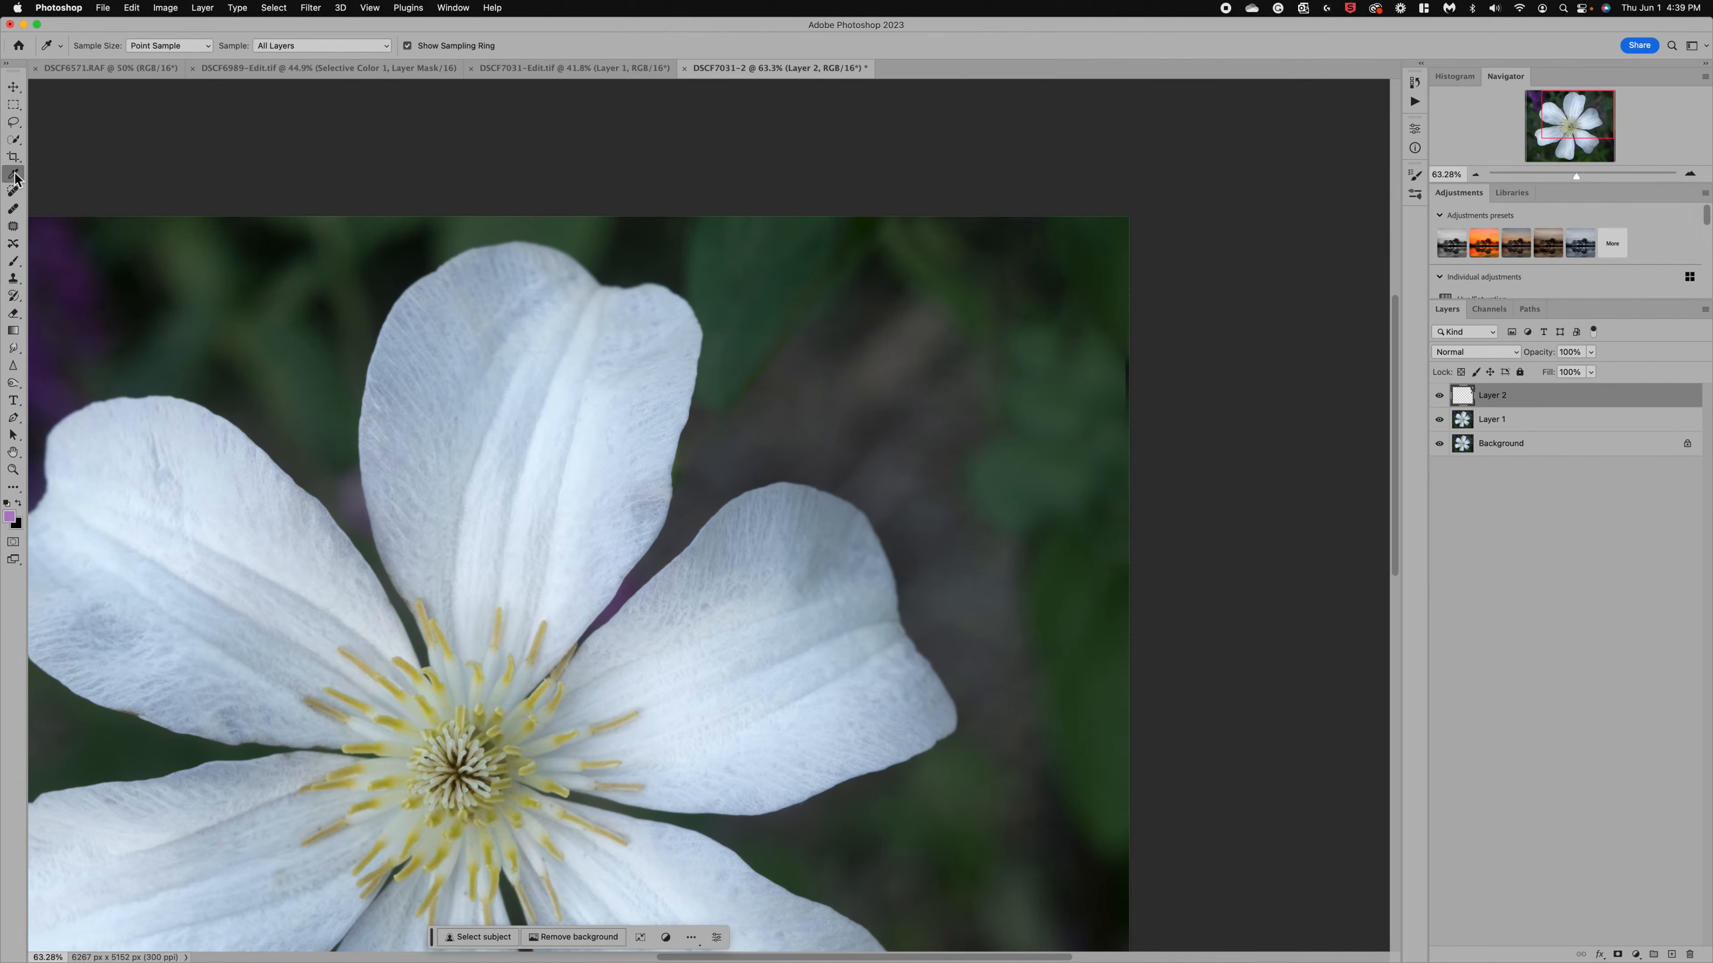
{"action": "left_click", "coordinate": [1074, 548]}
{"action": "left_click", "coordinate": [14, 263]}
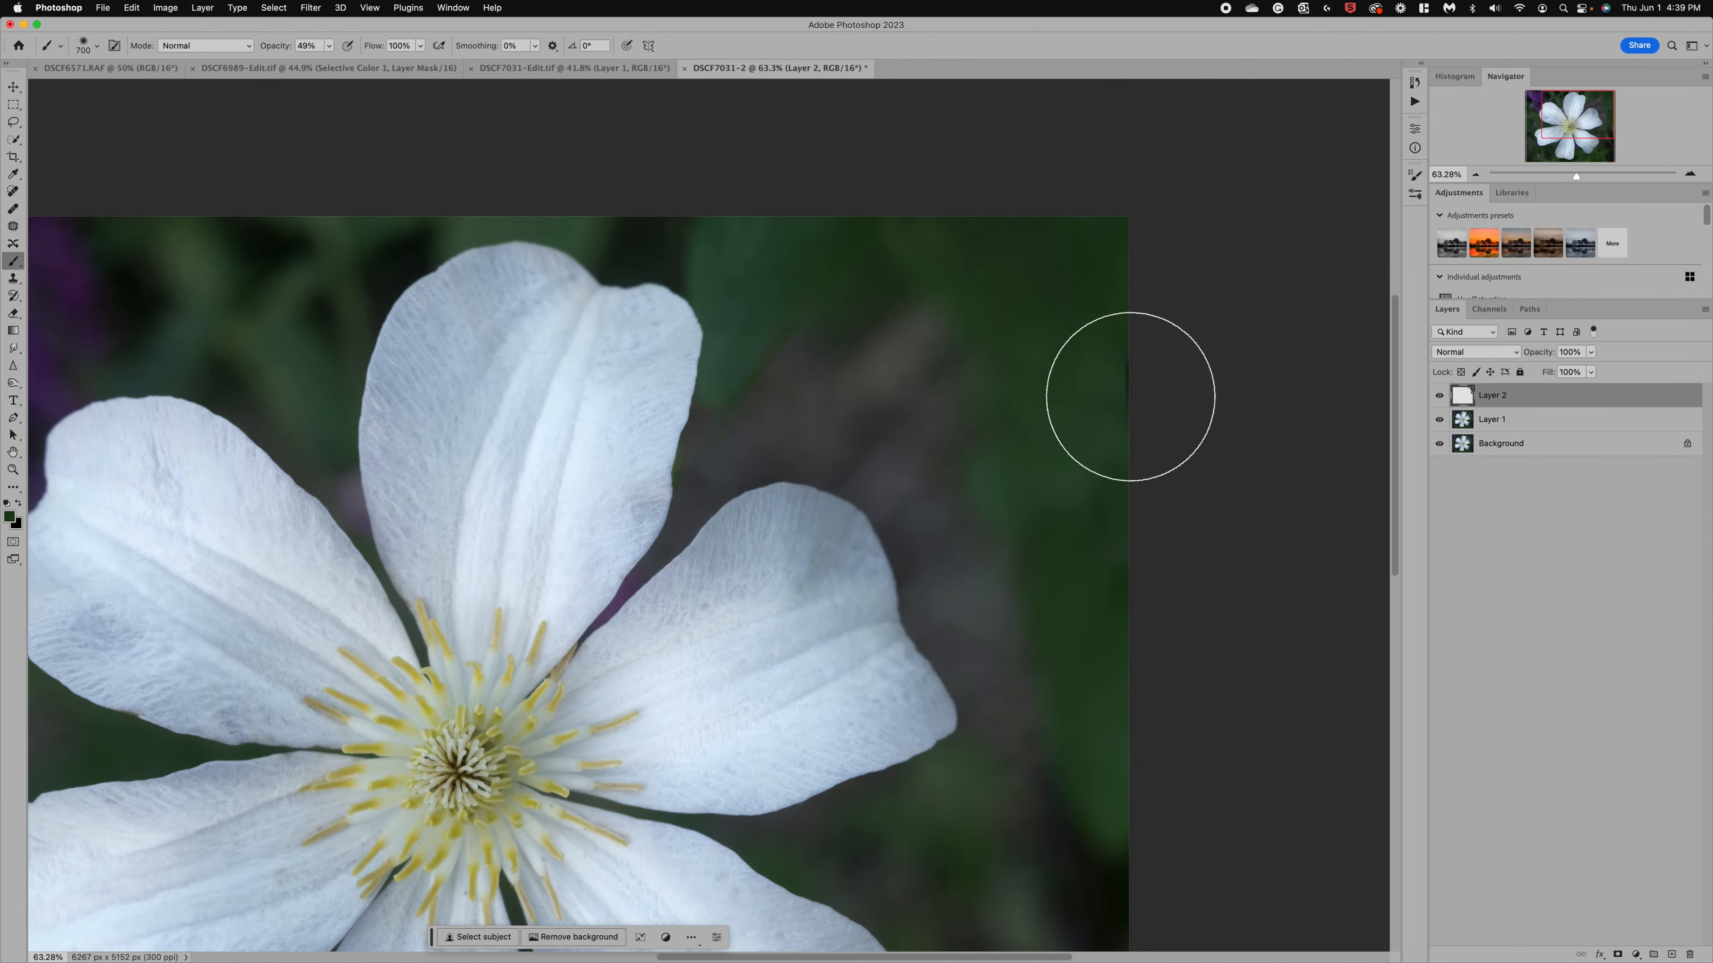
Step: With the Clone Stamp at size 800, sample the blurred greenery left of the flower and clone it onto the upper-right background
{"action": "key", "text": "super+minus"}
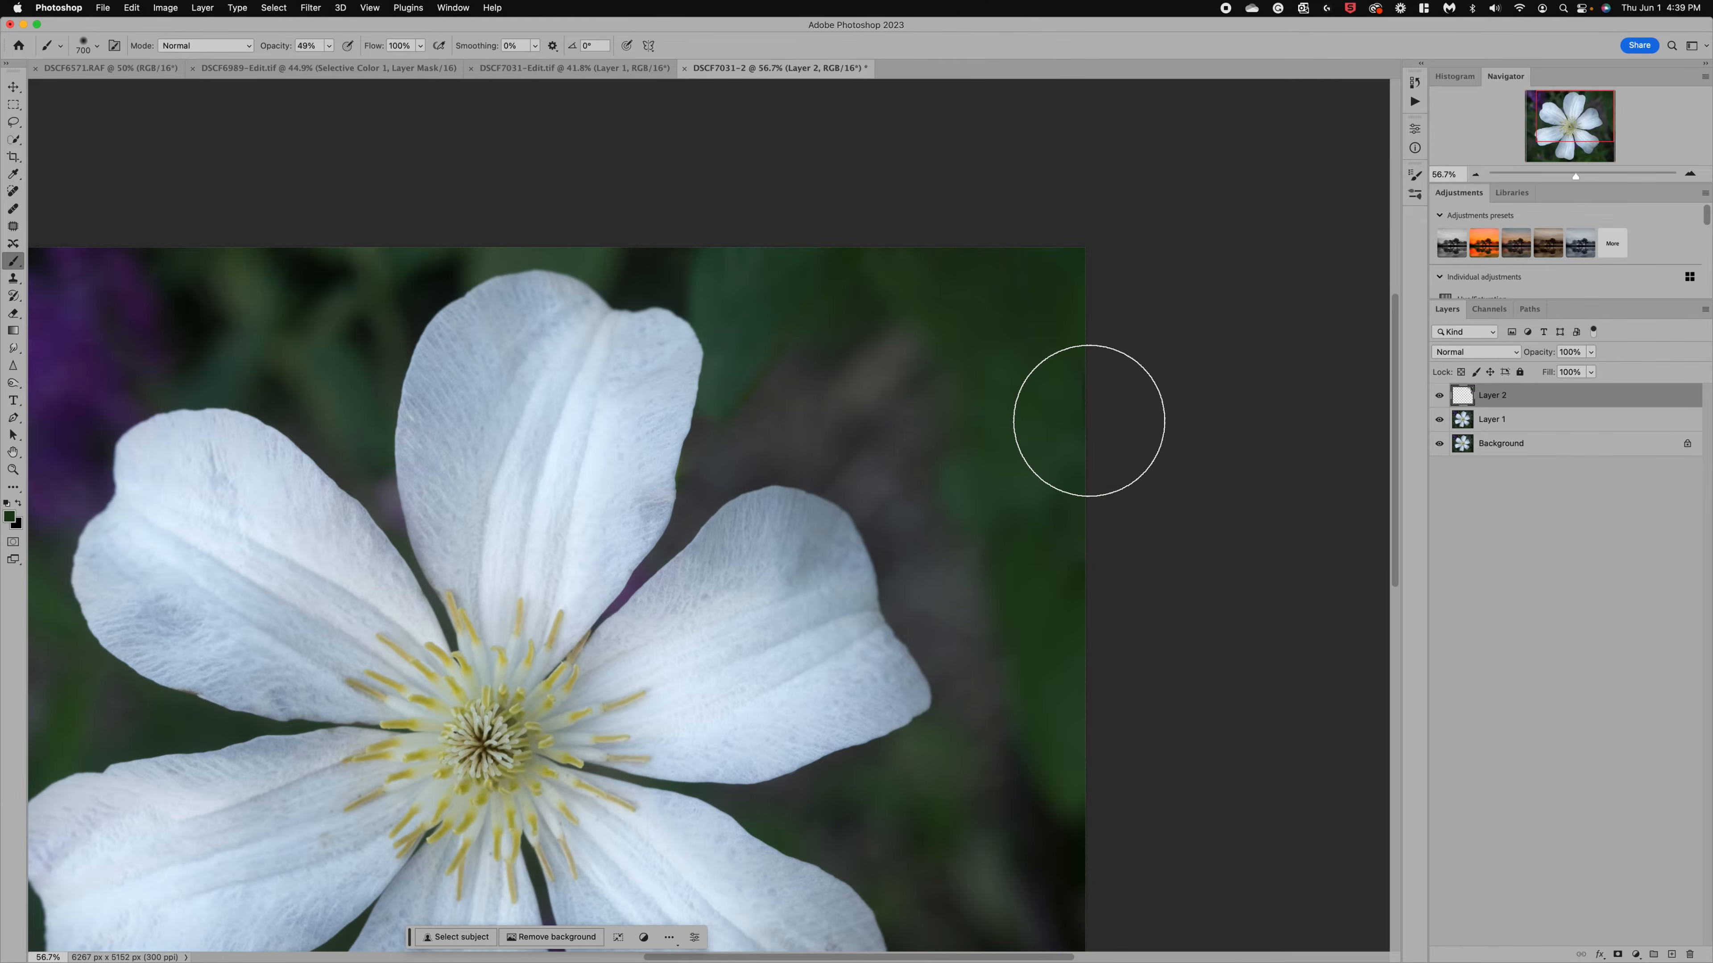
{"action": "scroll", "coordinate": [1089, 421], "scroll_direction": "left", "scroll_amount": 4}
{"action": "scroll", "coordinate": [1089, 422], "scroll_direction": "down", "scroll_amount": 3}
{"action": "scroll", "coordinate": [1090, 419], "scroll_direction": "right", "scroll_amount": 2}
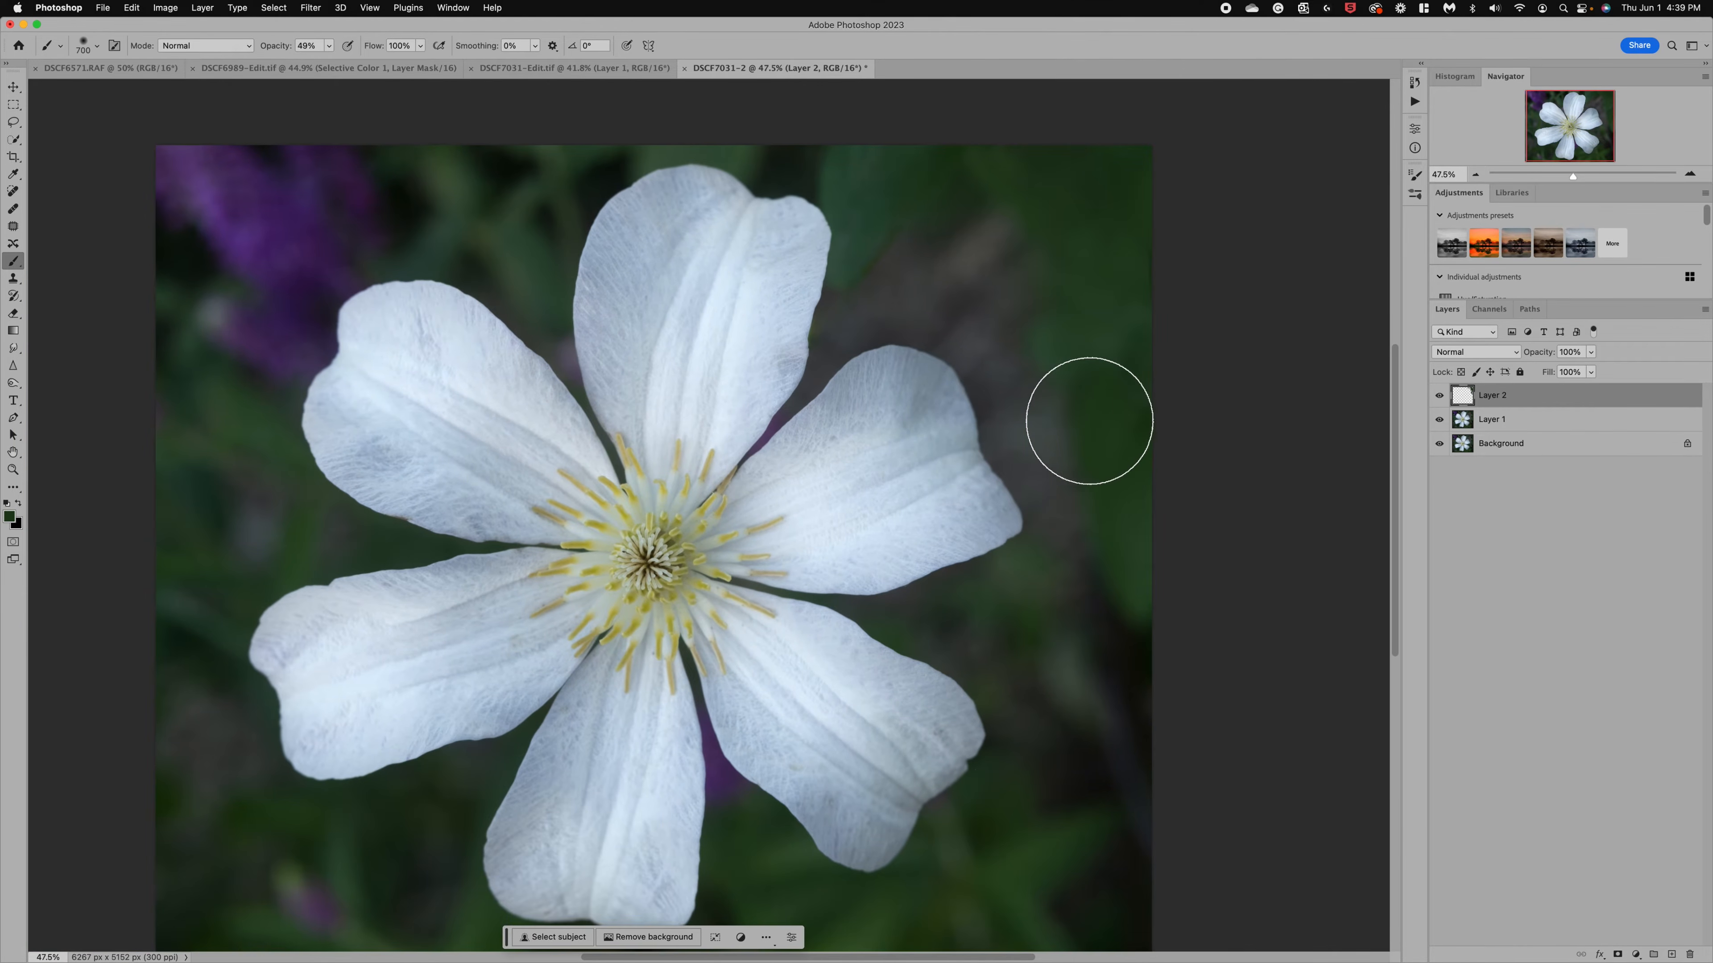
{"action": "scroll", "coordinate": [1088, 421], "scroll_direction": "down", "scroll_amount": 1}
{"action": "key", "text": "super+minus"}
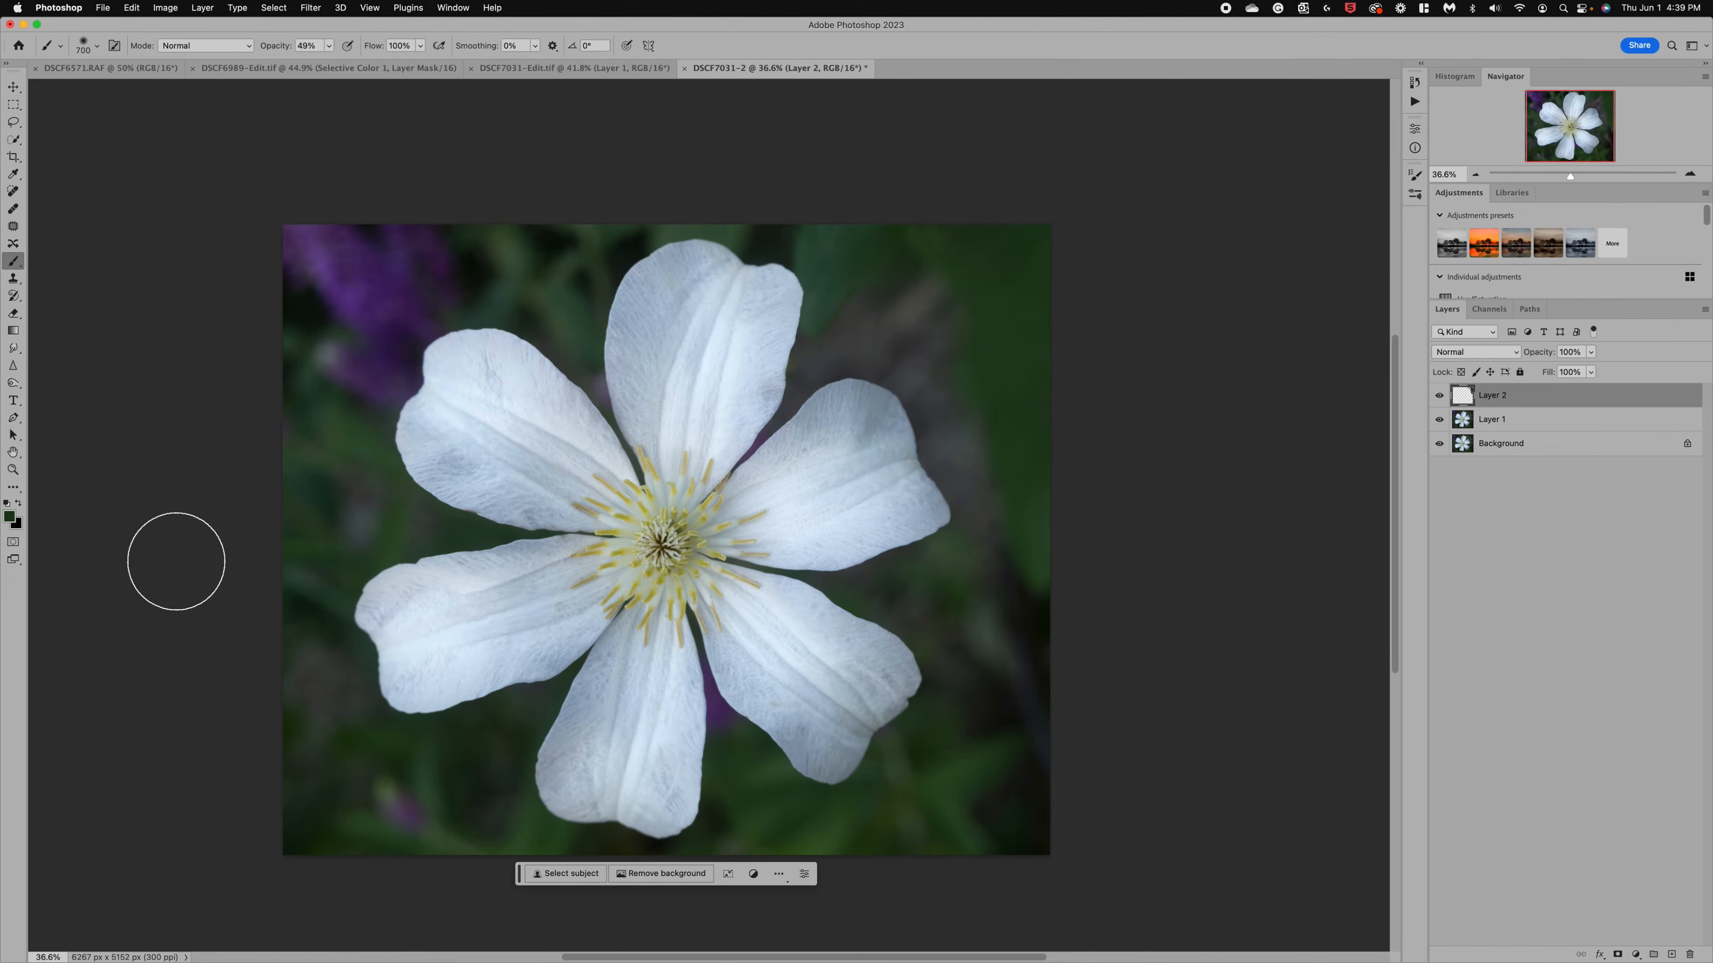
{"action": "left_click", "coordinate": [13, 278]}
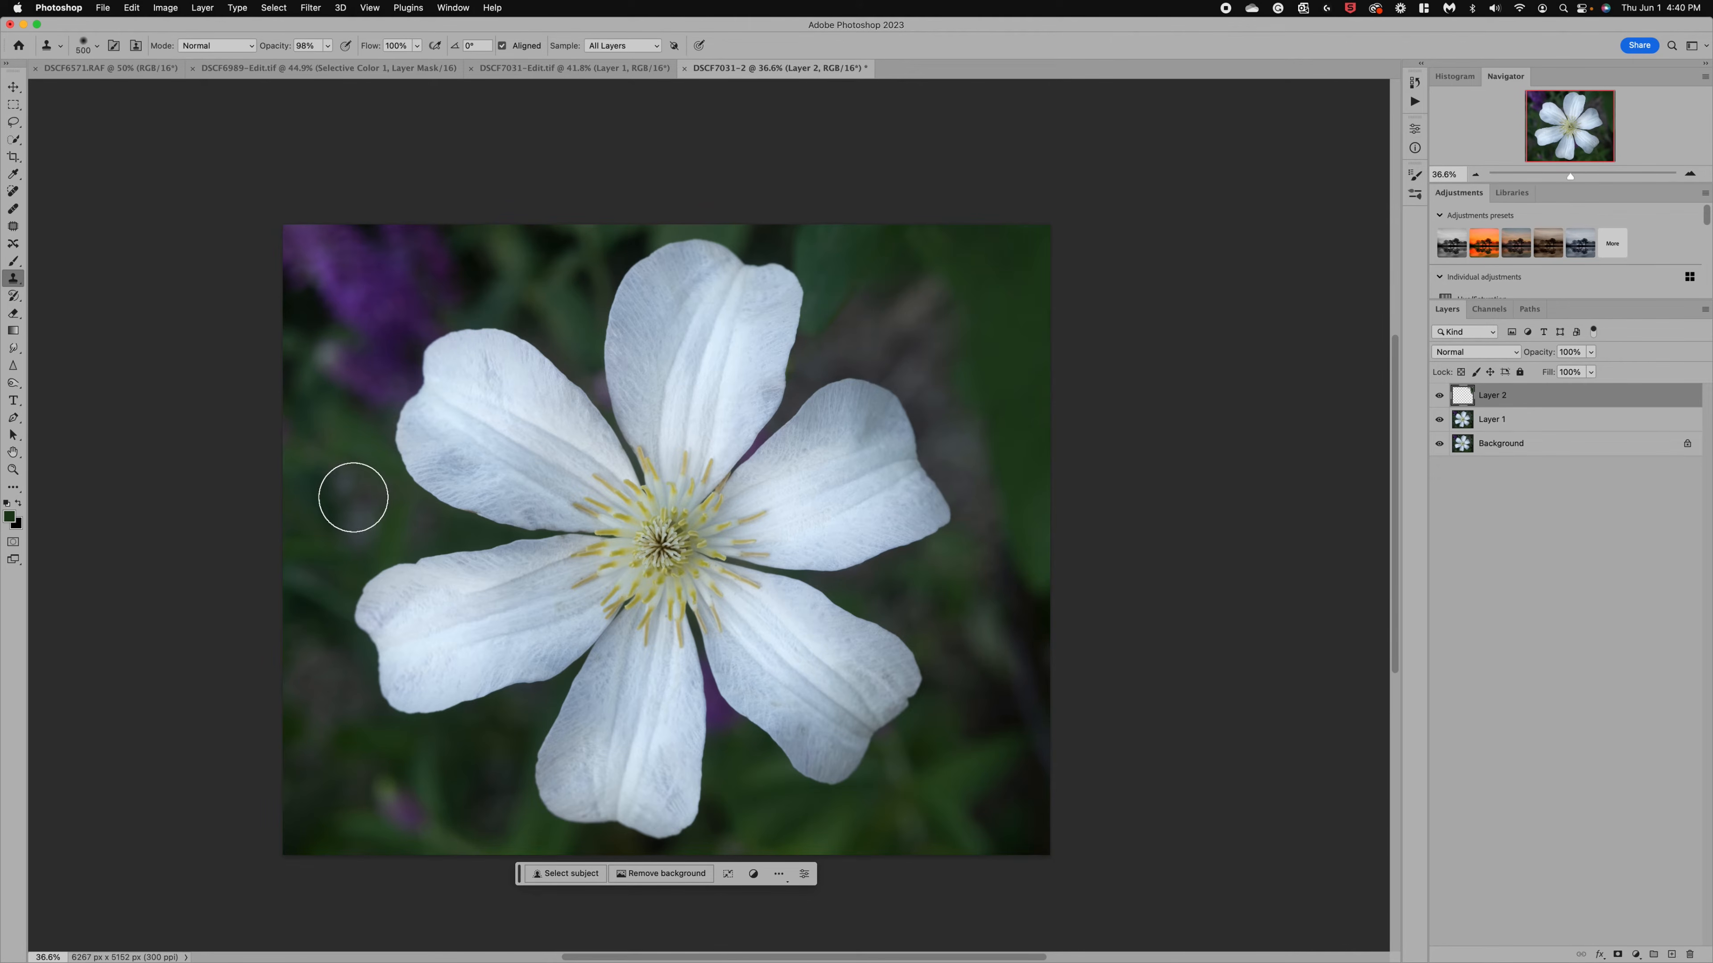
{"action": "key", "text": "bracketright"}
{"action": "key", "text": "bracketright"}
{"action": "key", "text": "bracketright"}
{"action": "key", "text": "bracketright"}
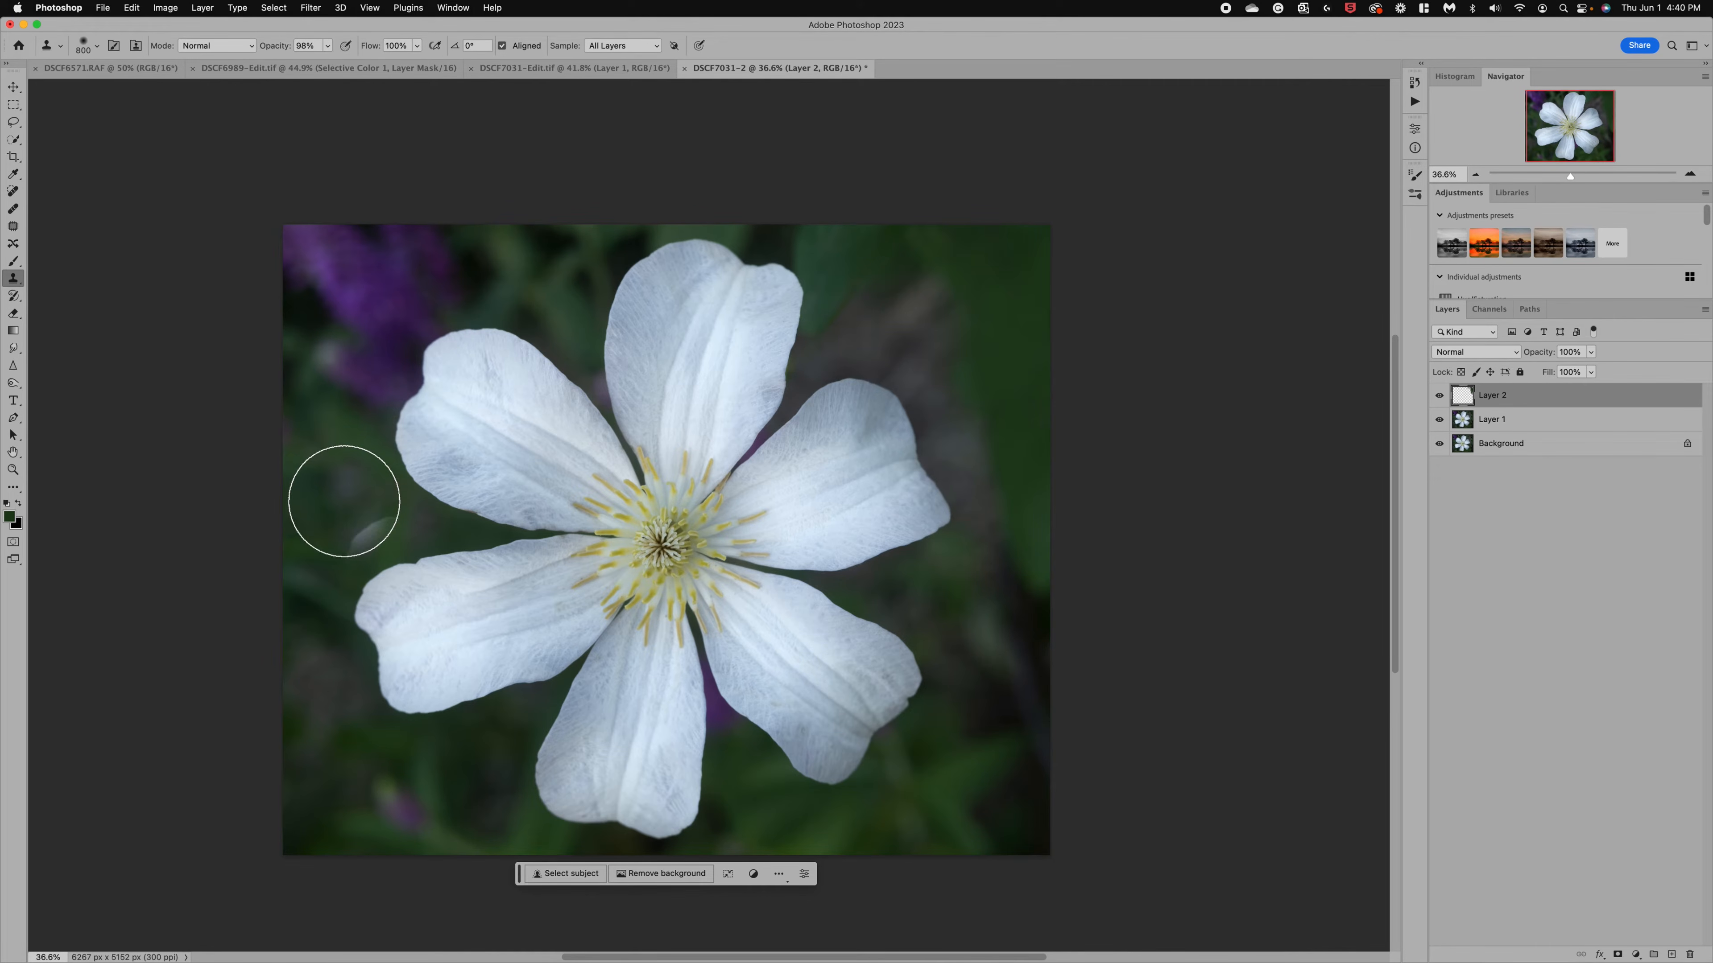
{"action": "left_click", "coordinate": [345, 500], "text": "alt"}
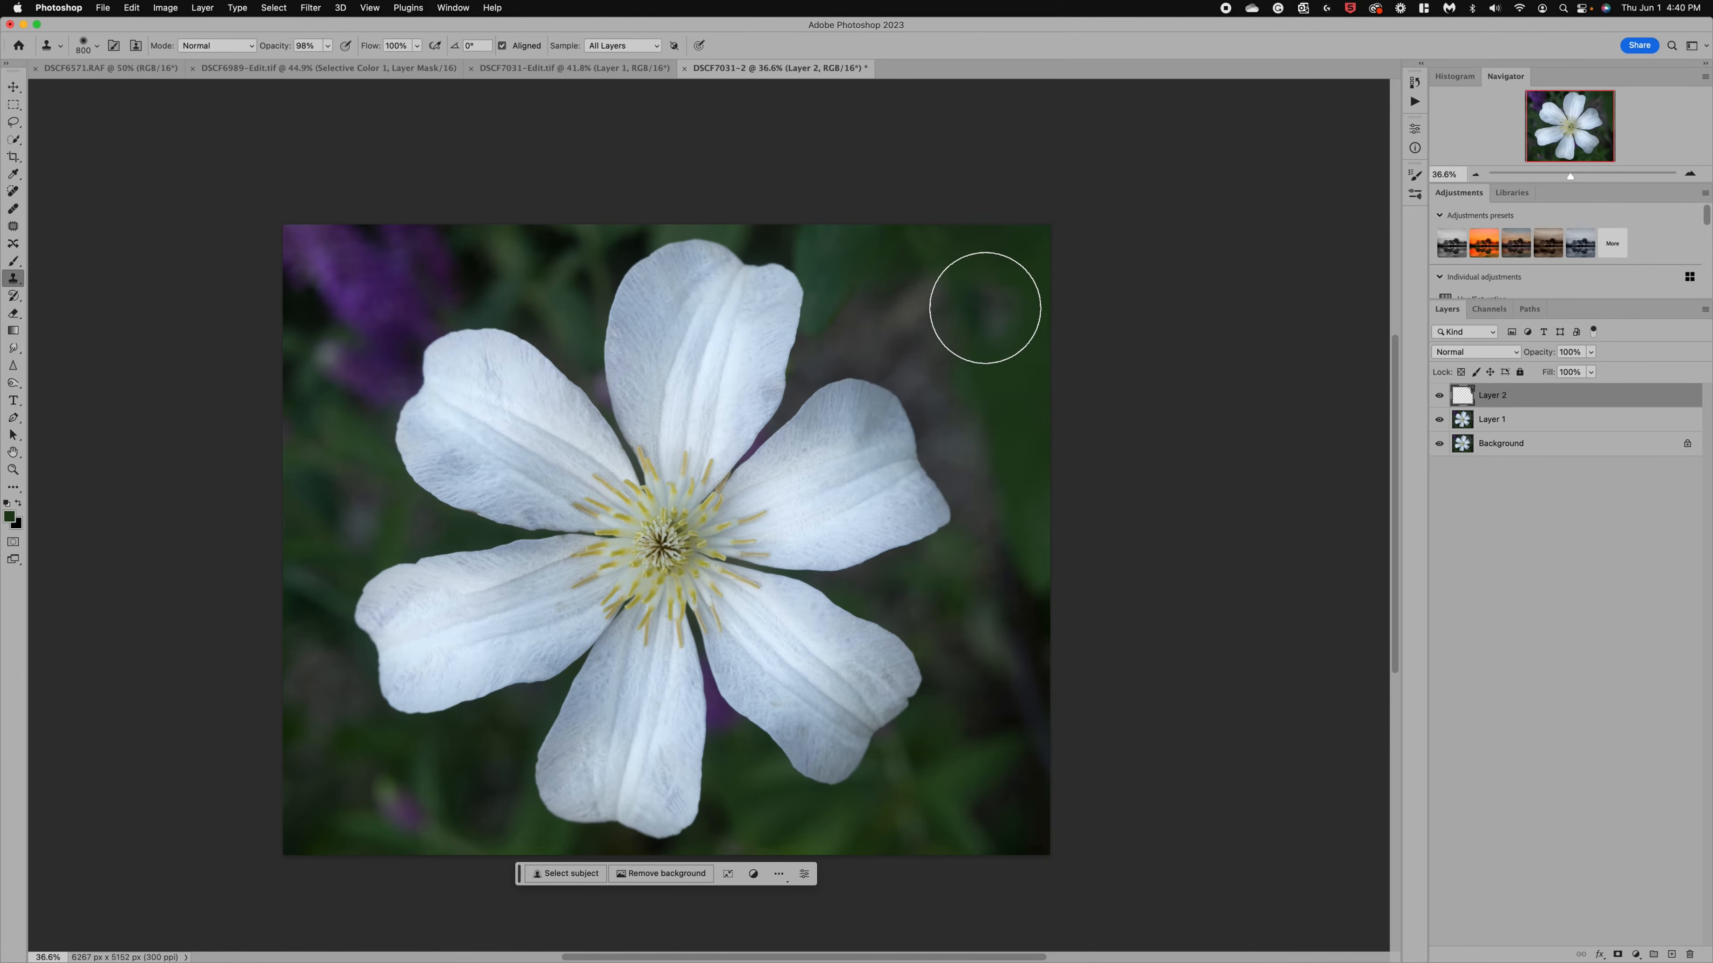
{"action": "left_click", "coordinate": [972, 291]}
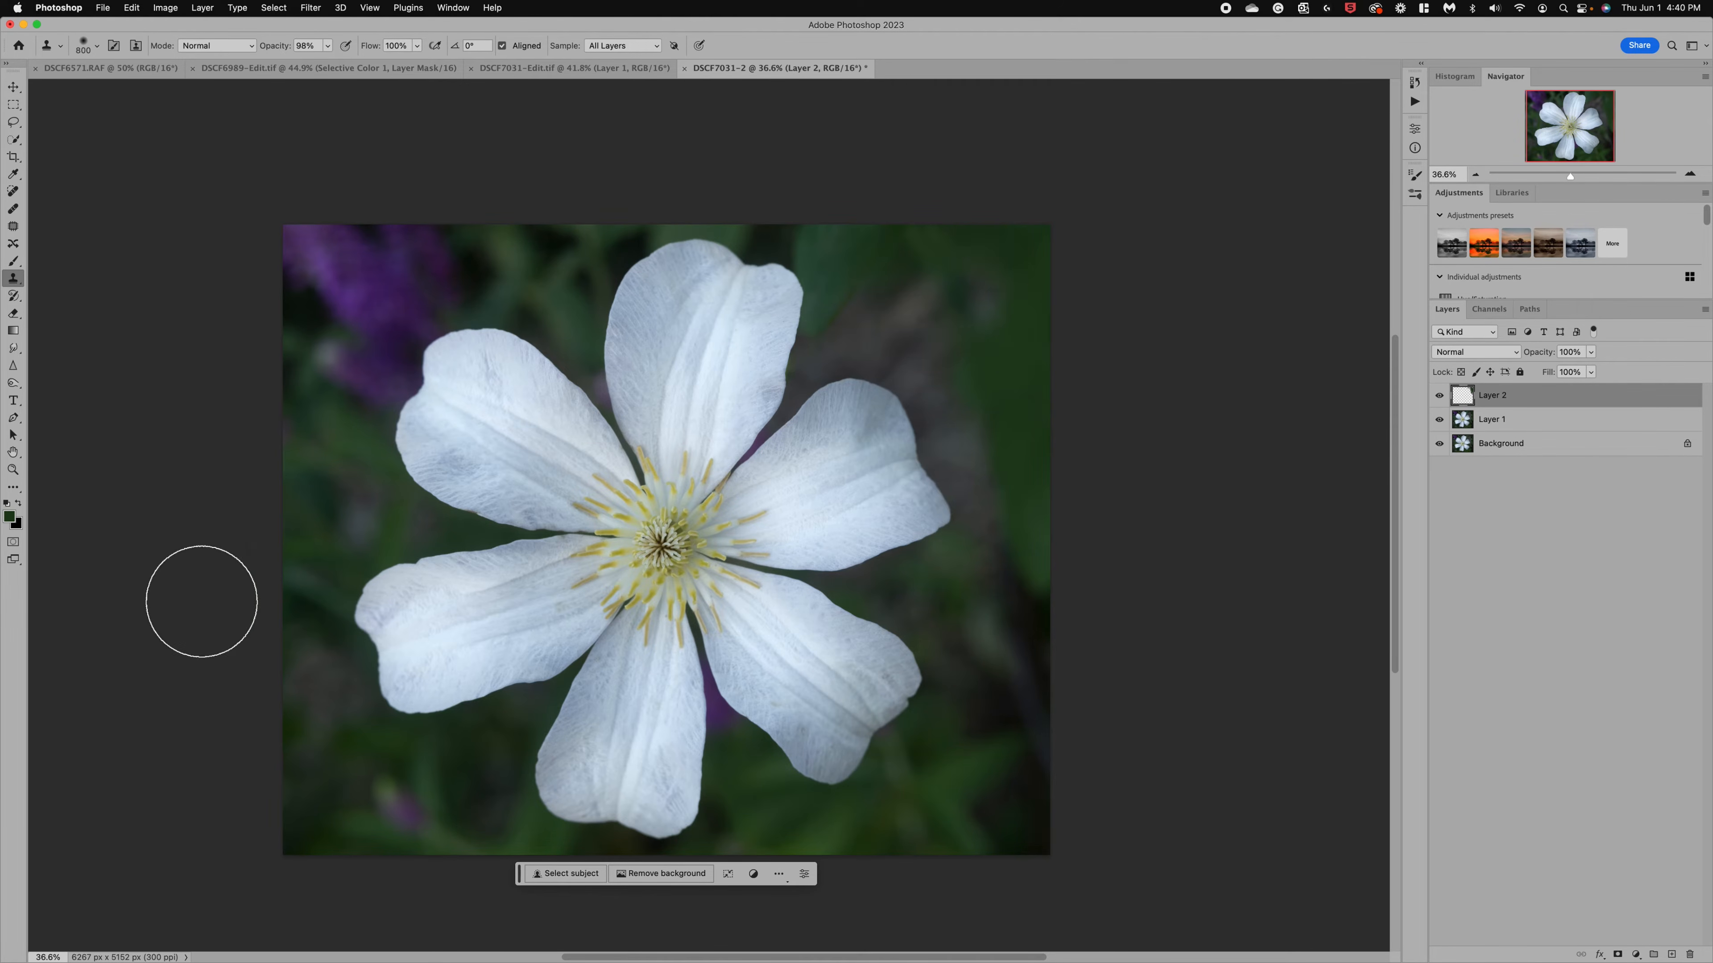
Step: Clone greenery sampled near the lower-left bud and beside the left petals over the plain green background along the right side
{"action": "left_click", "coordinate": [384, 795], "text": "alt"}
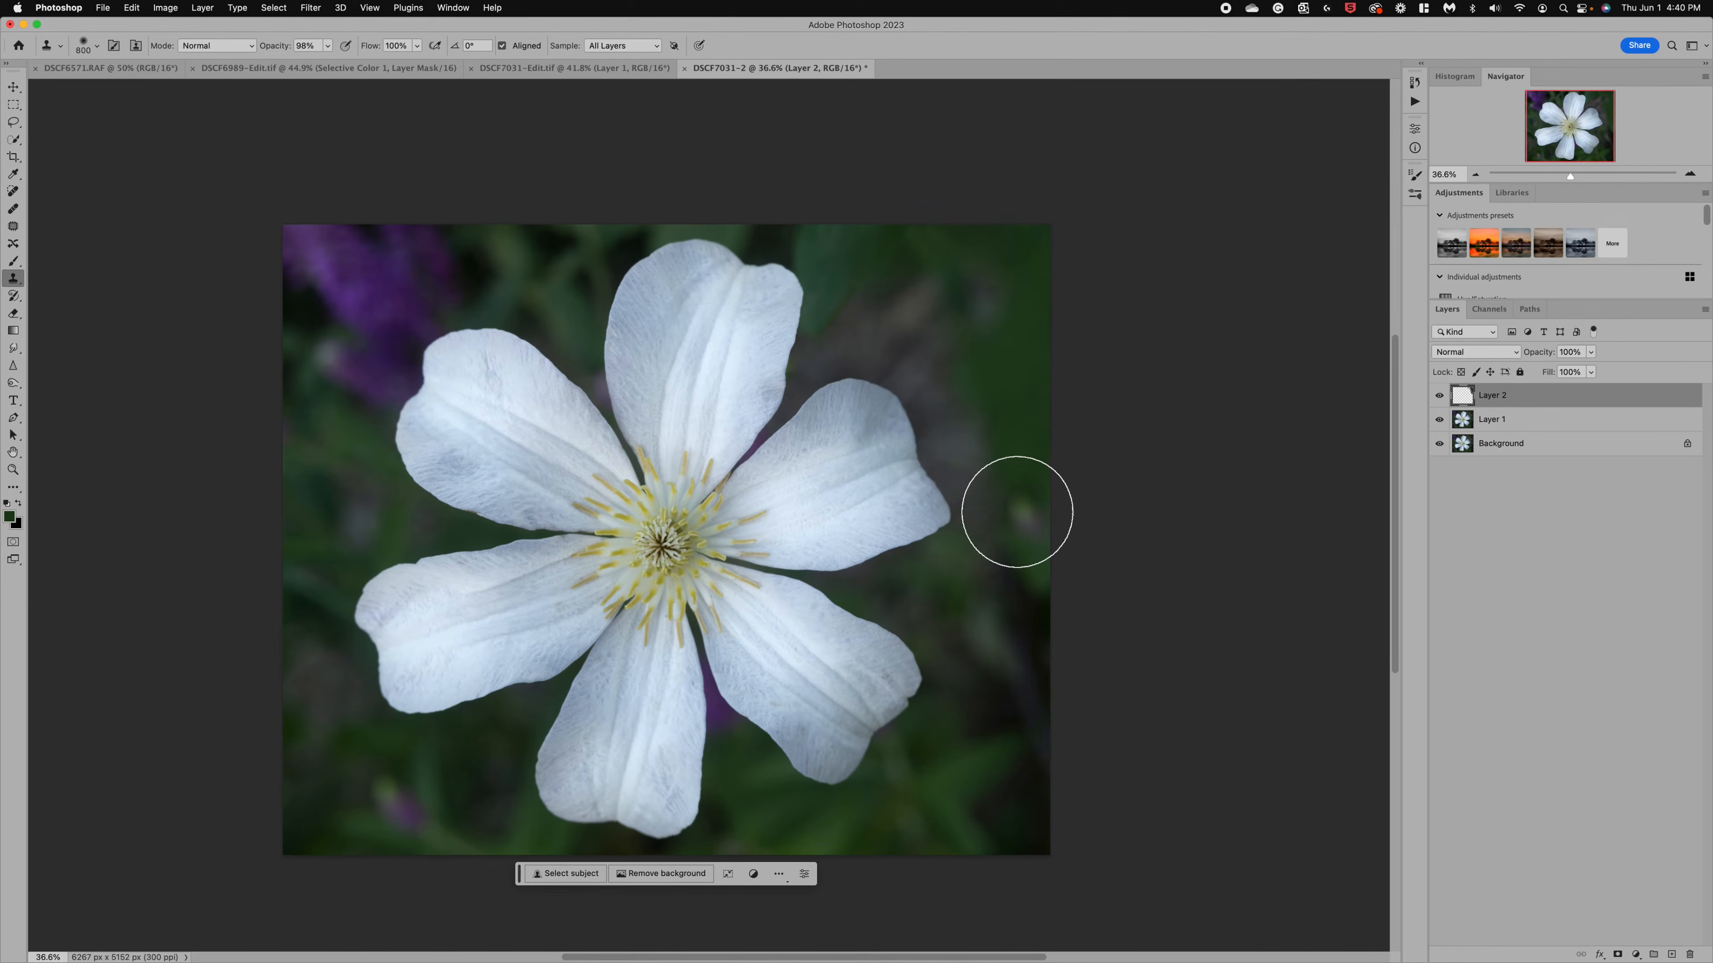
{"action": "left_click", "coordinate": [1016, 511]}
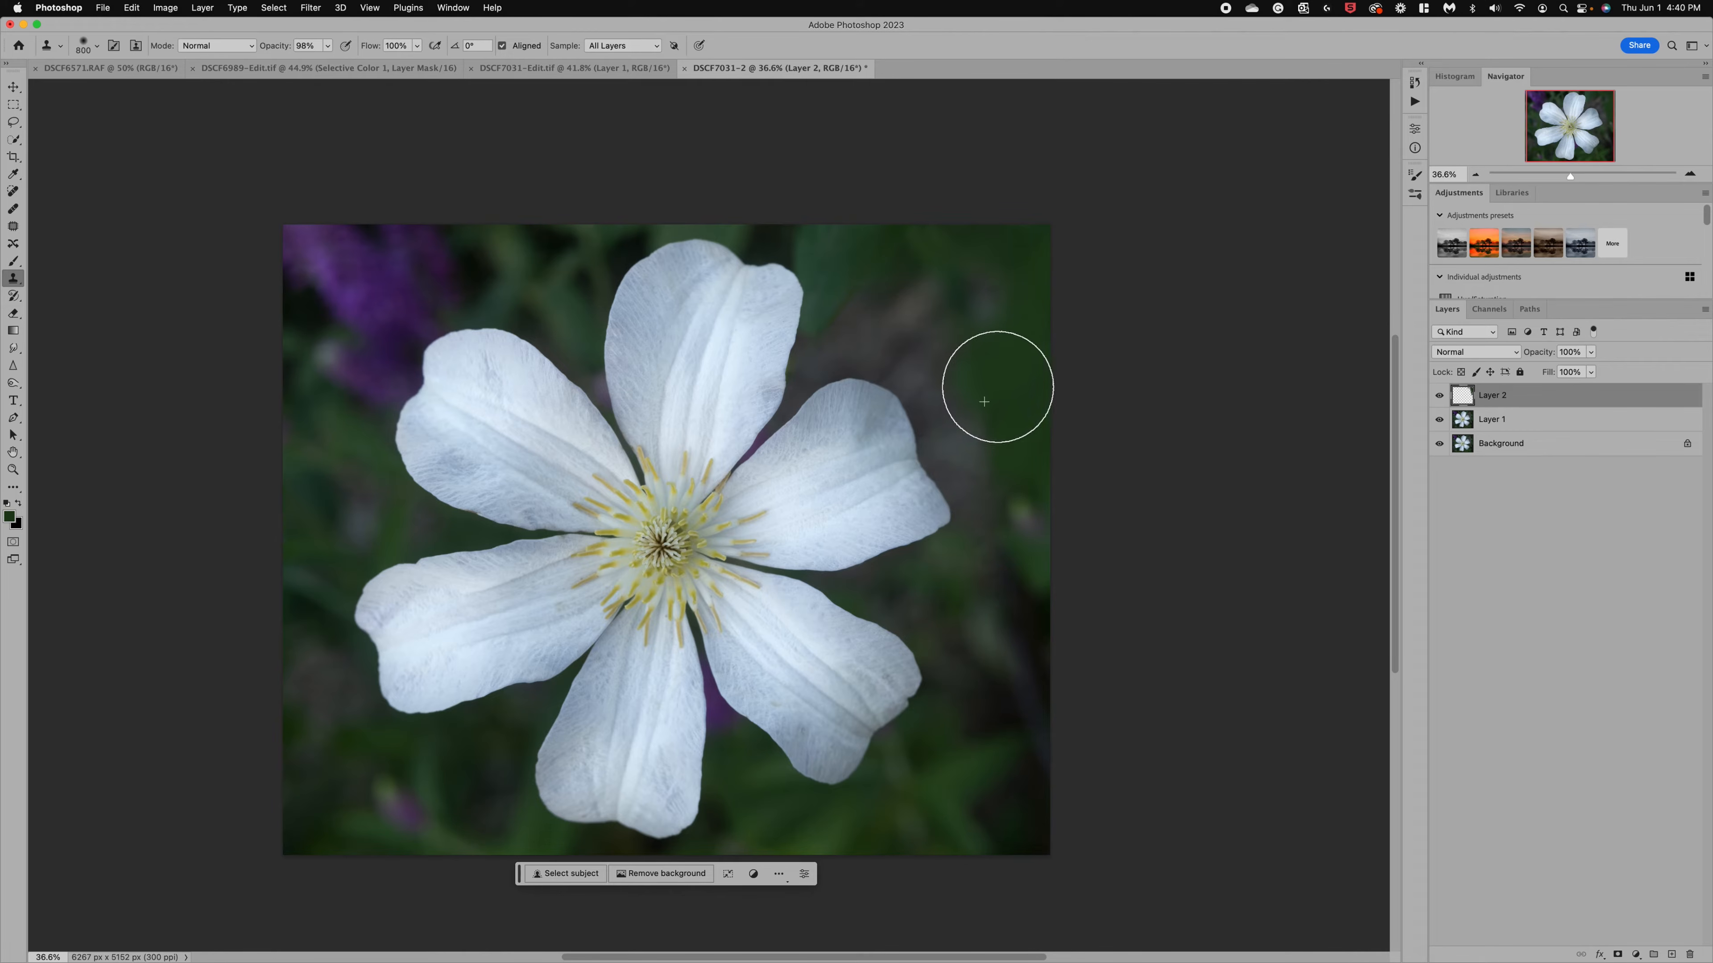
{"action": "left_click", "coordinate": [338, 492], "text": "alt"}
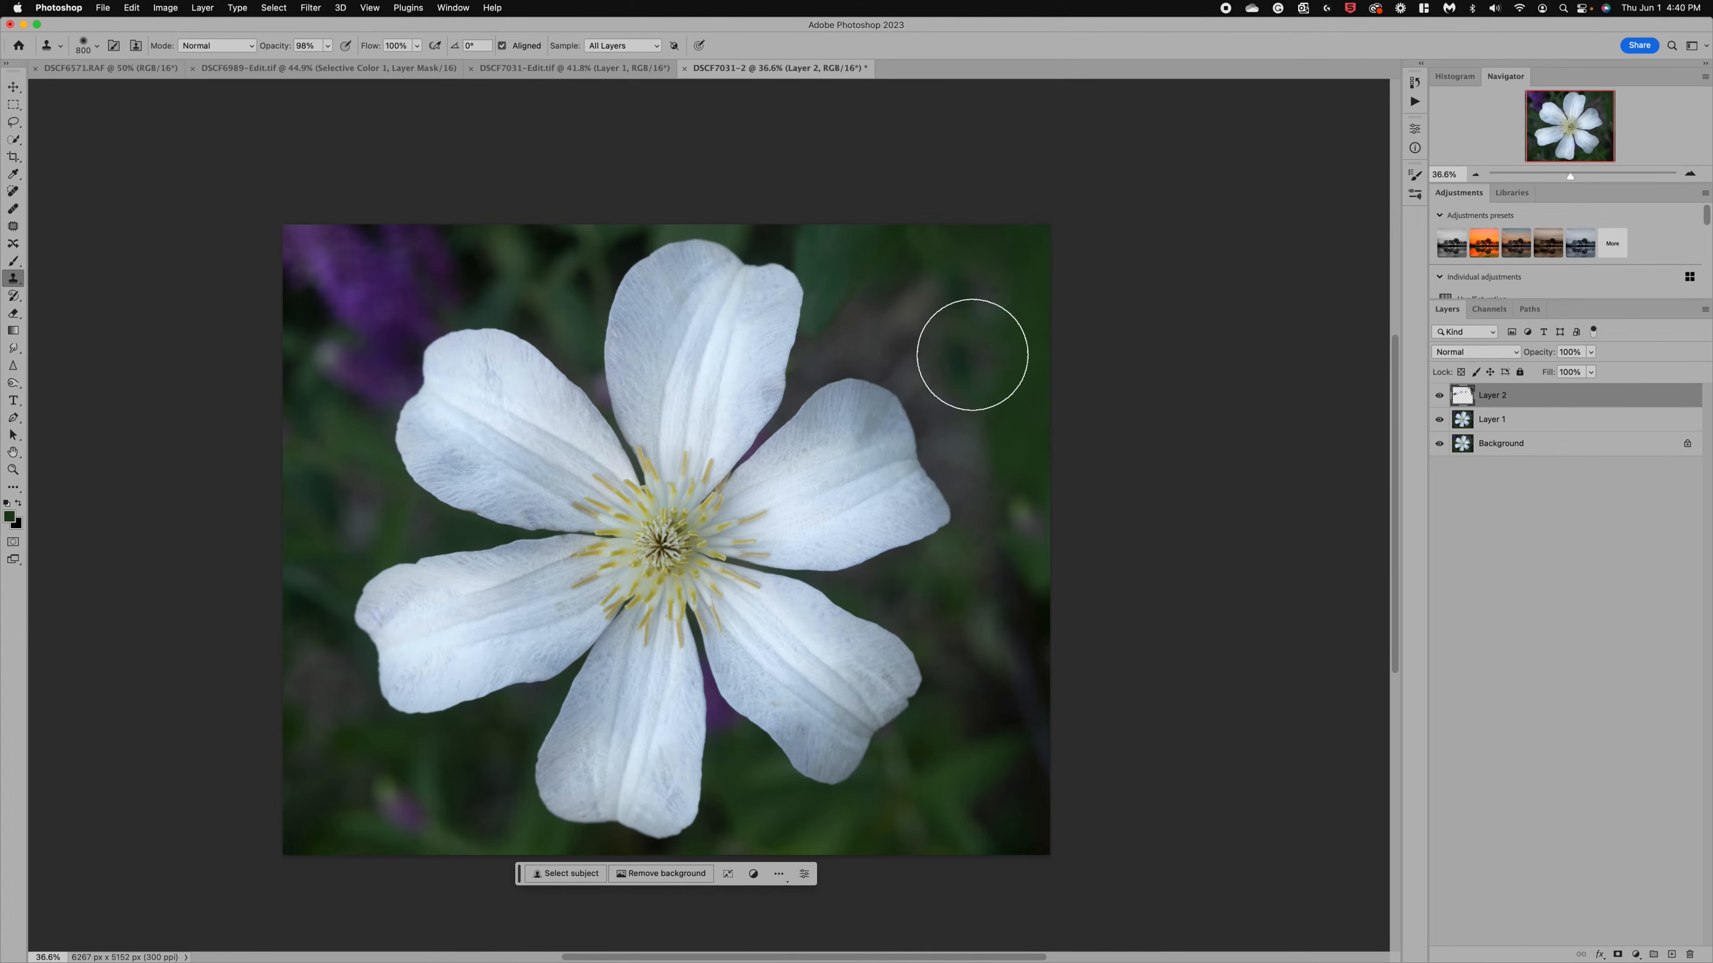
{"action": "left_click", "coordinate": [978, 359]}
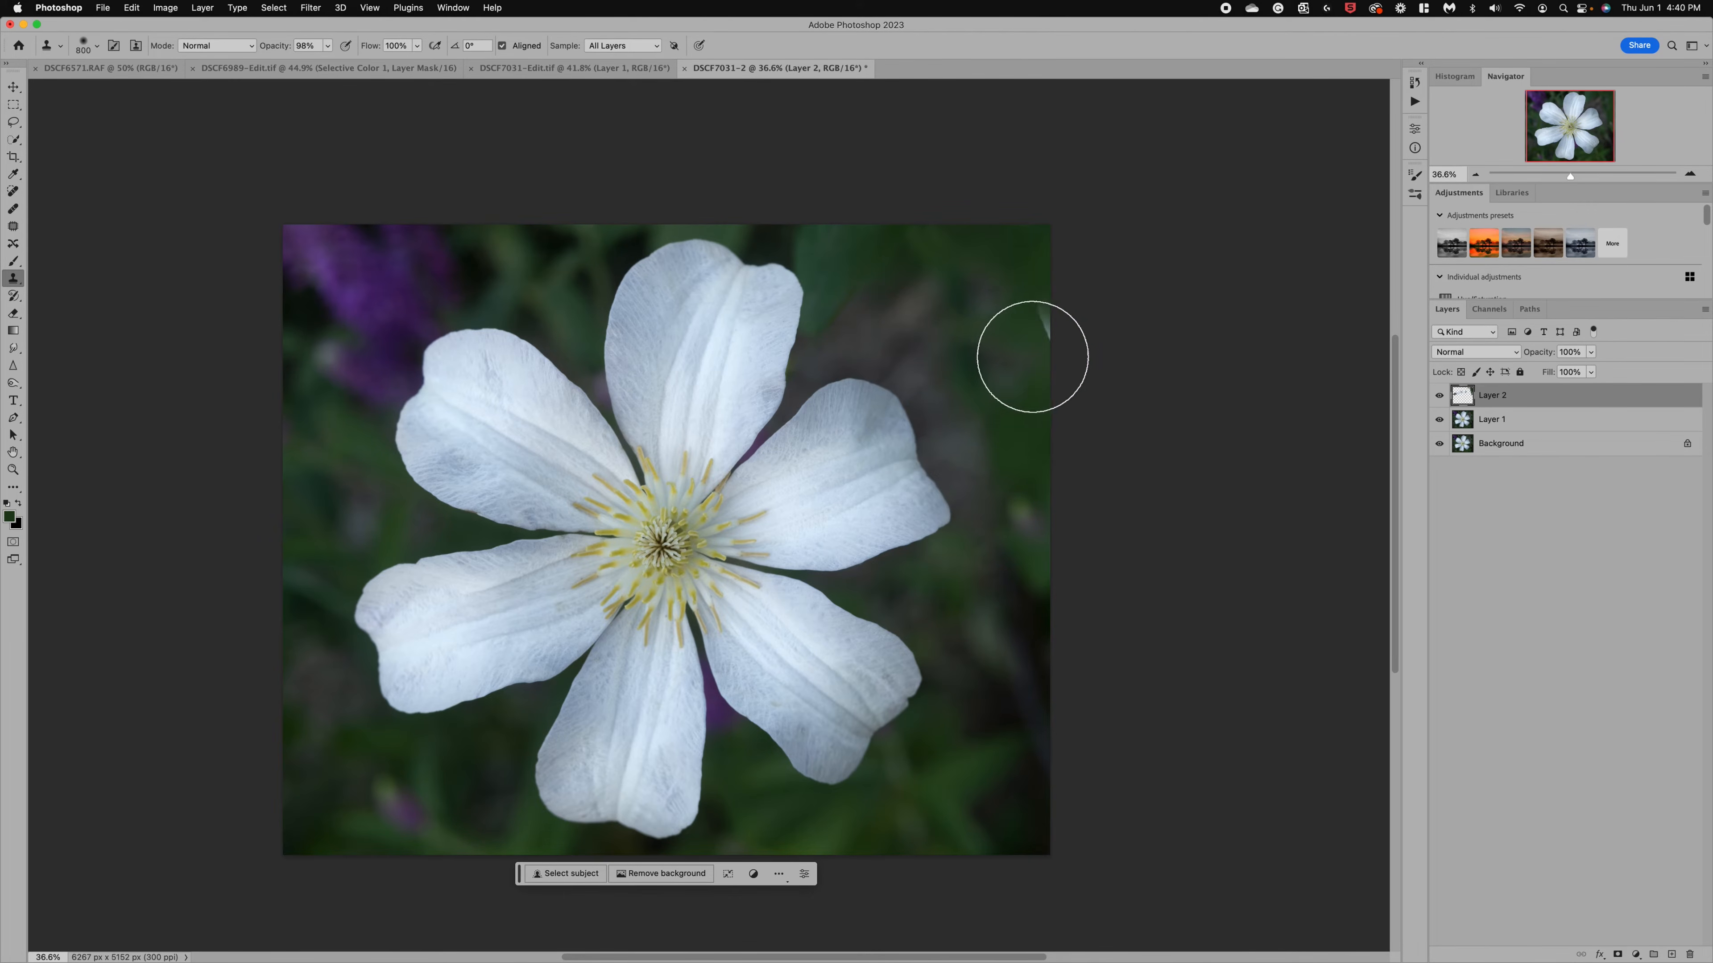
{"action": "left_click", "coordinate": [329, 513], "text": "alt"}
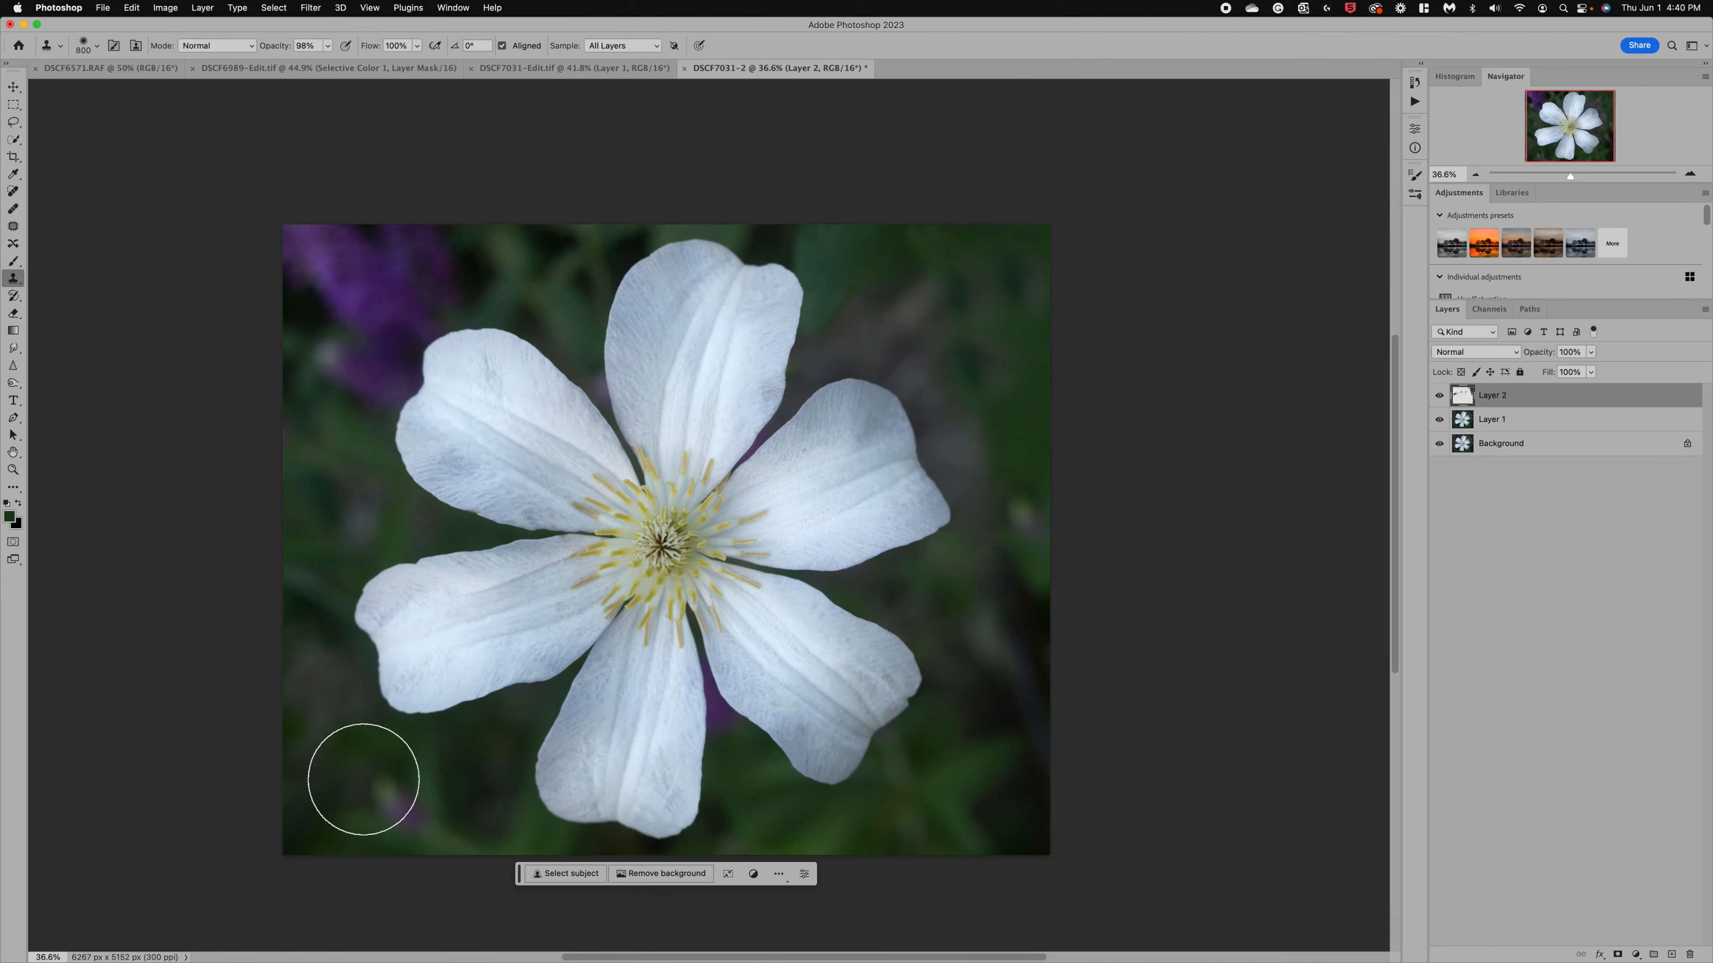
{"action": "left_click", "coordinate": [365, 783], "text": "alt"}
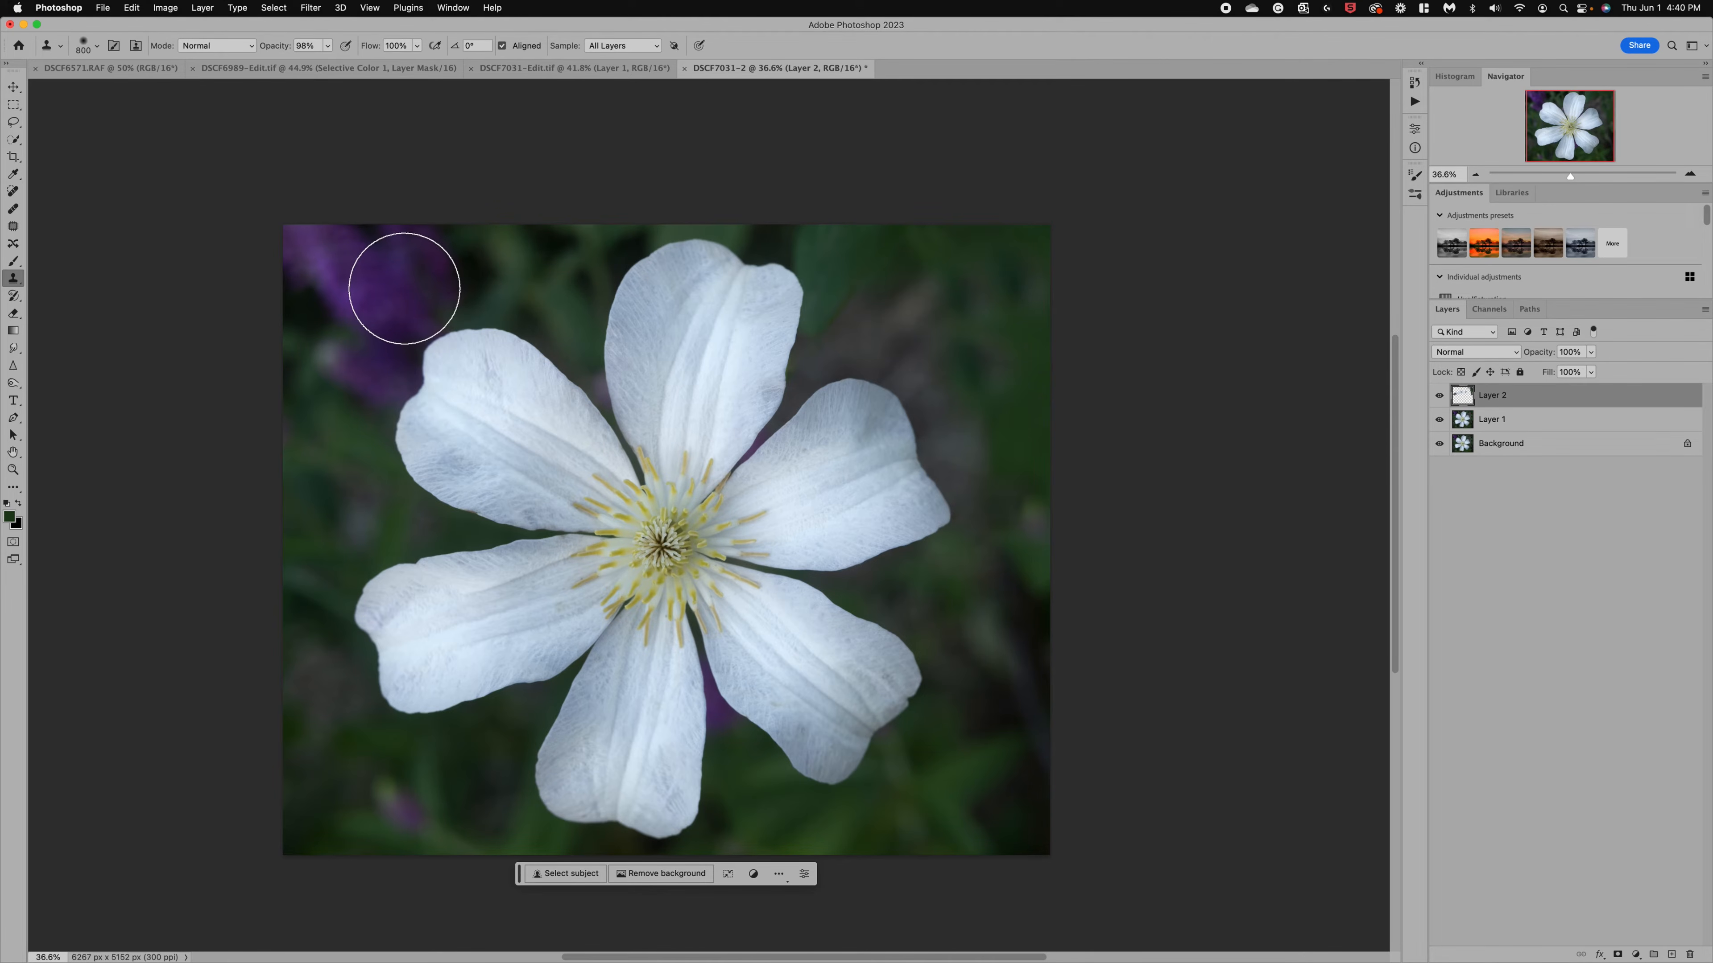
Step: Clone the purple blossoms from the upper-left corner into the upper-right background and touch up their edge with green sampled beside them
{"action": "left_click", "coordinate": [411, 283], "text": "alt"}
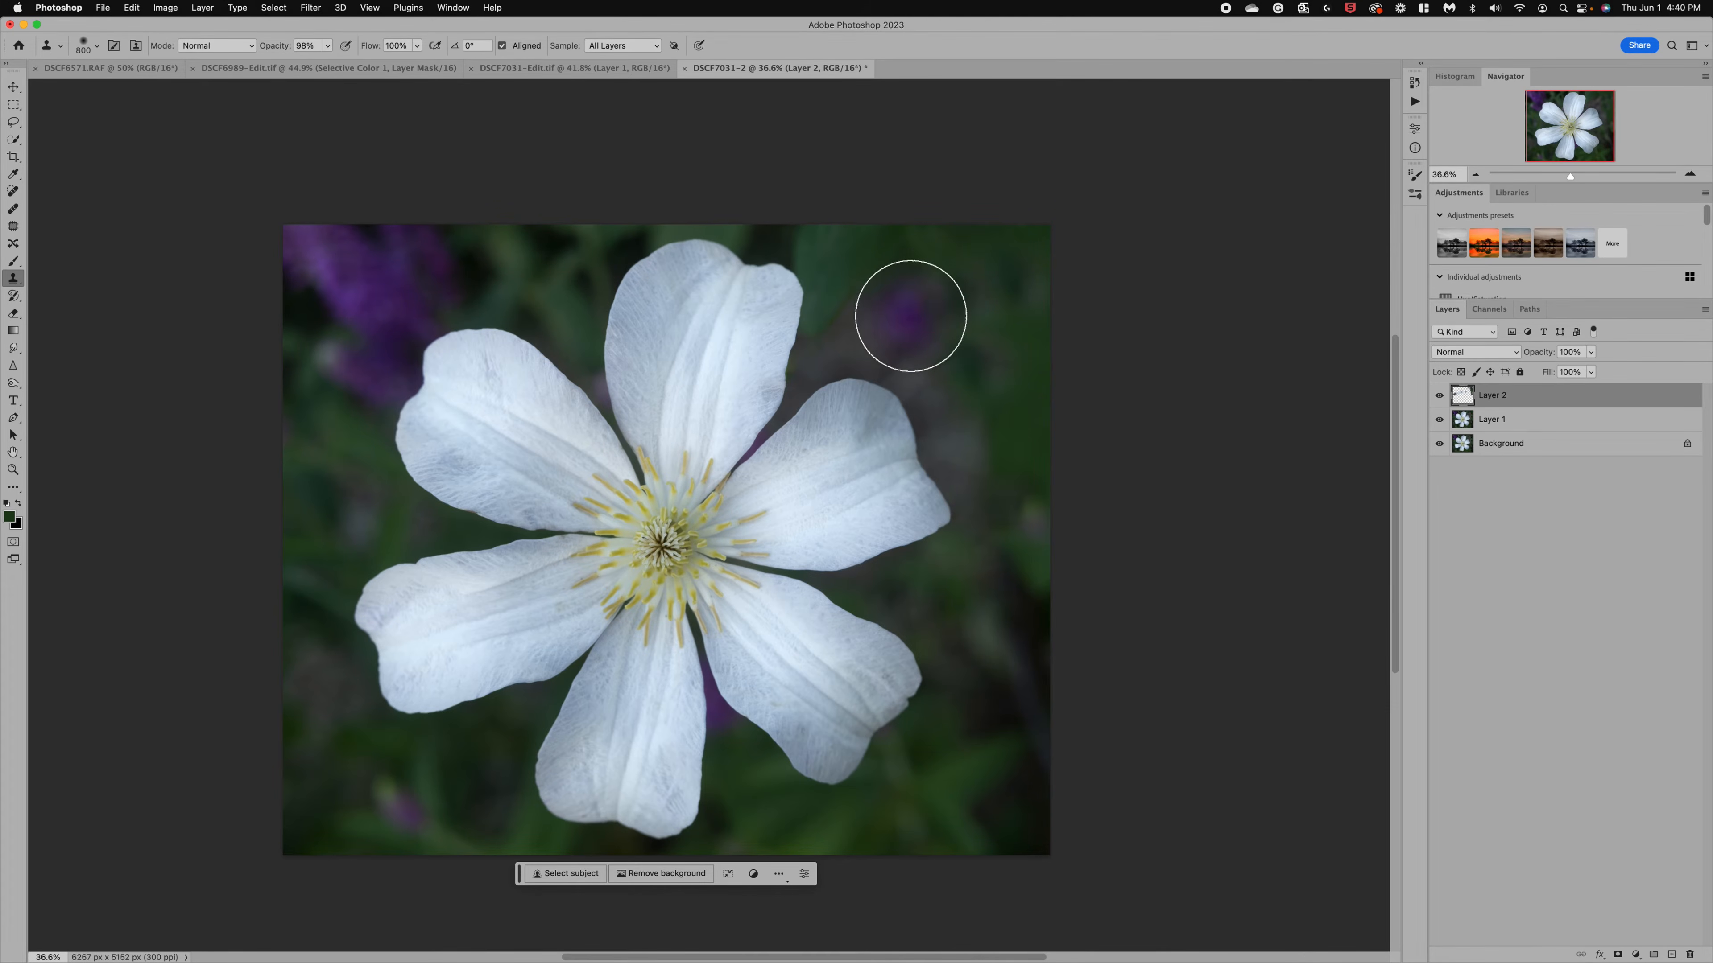
{"action": "left_click", "coordinate": [913, 313]}
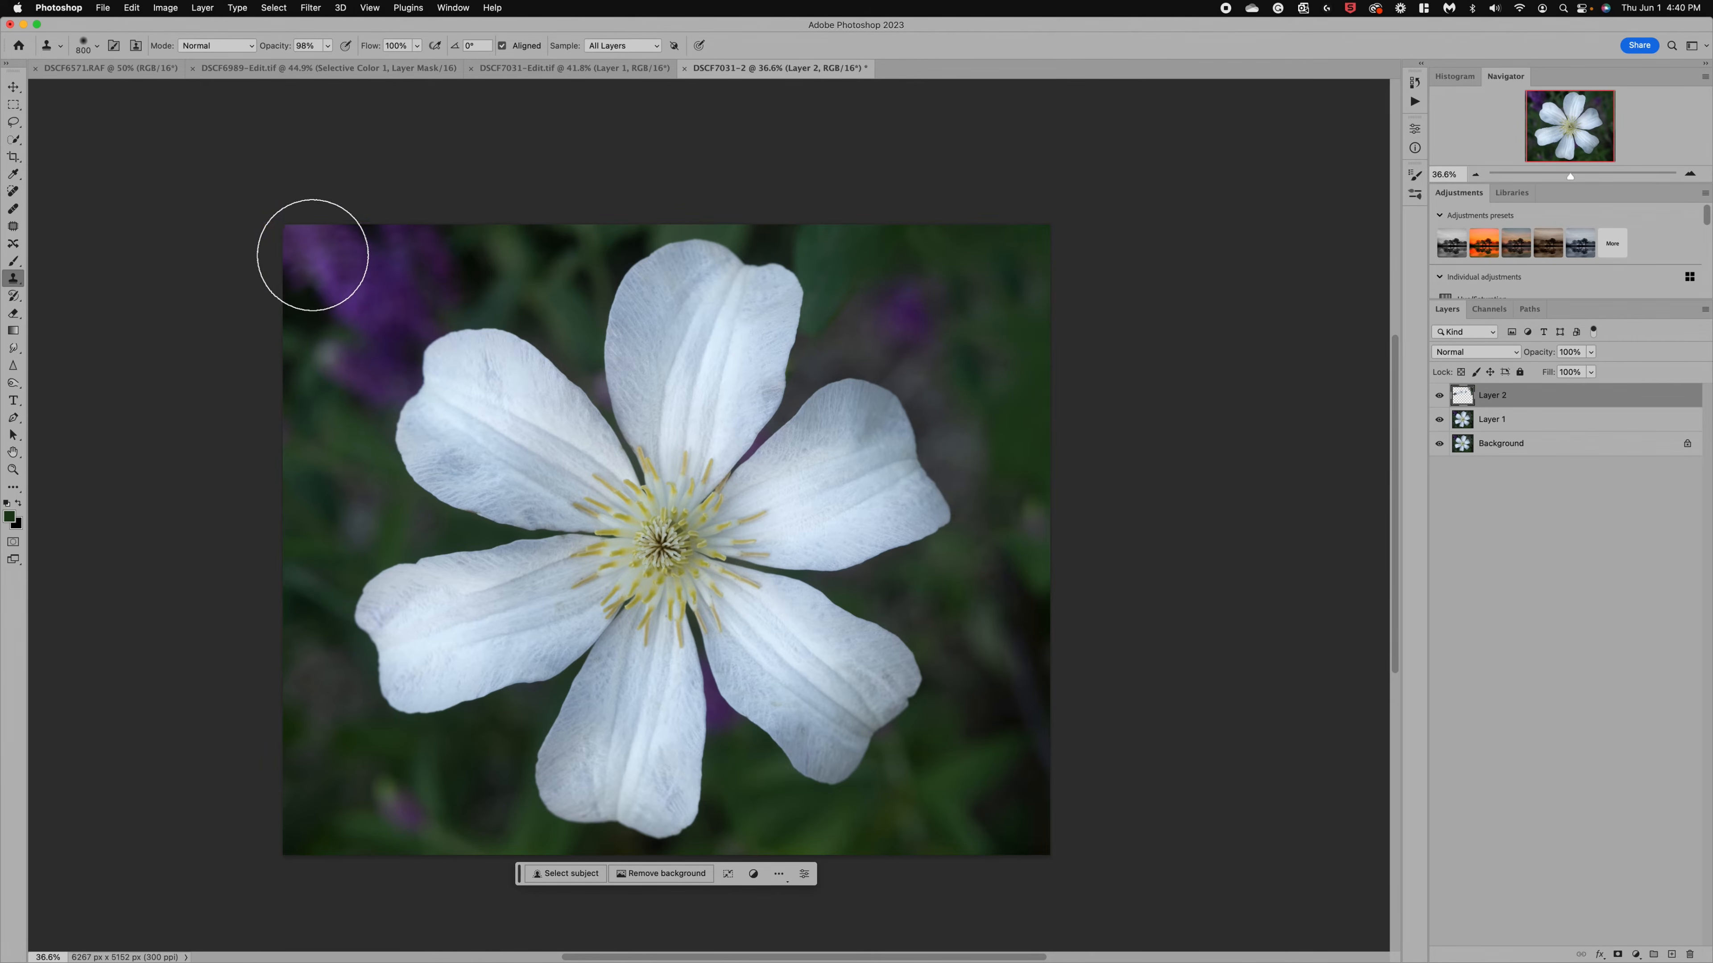
{"action": "left_click", "coordinate": [352, 263], "text": "alt"}
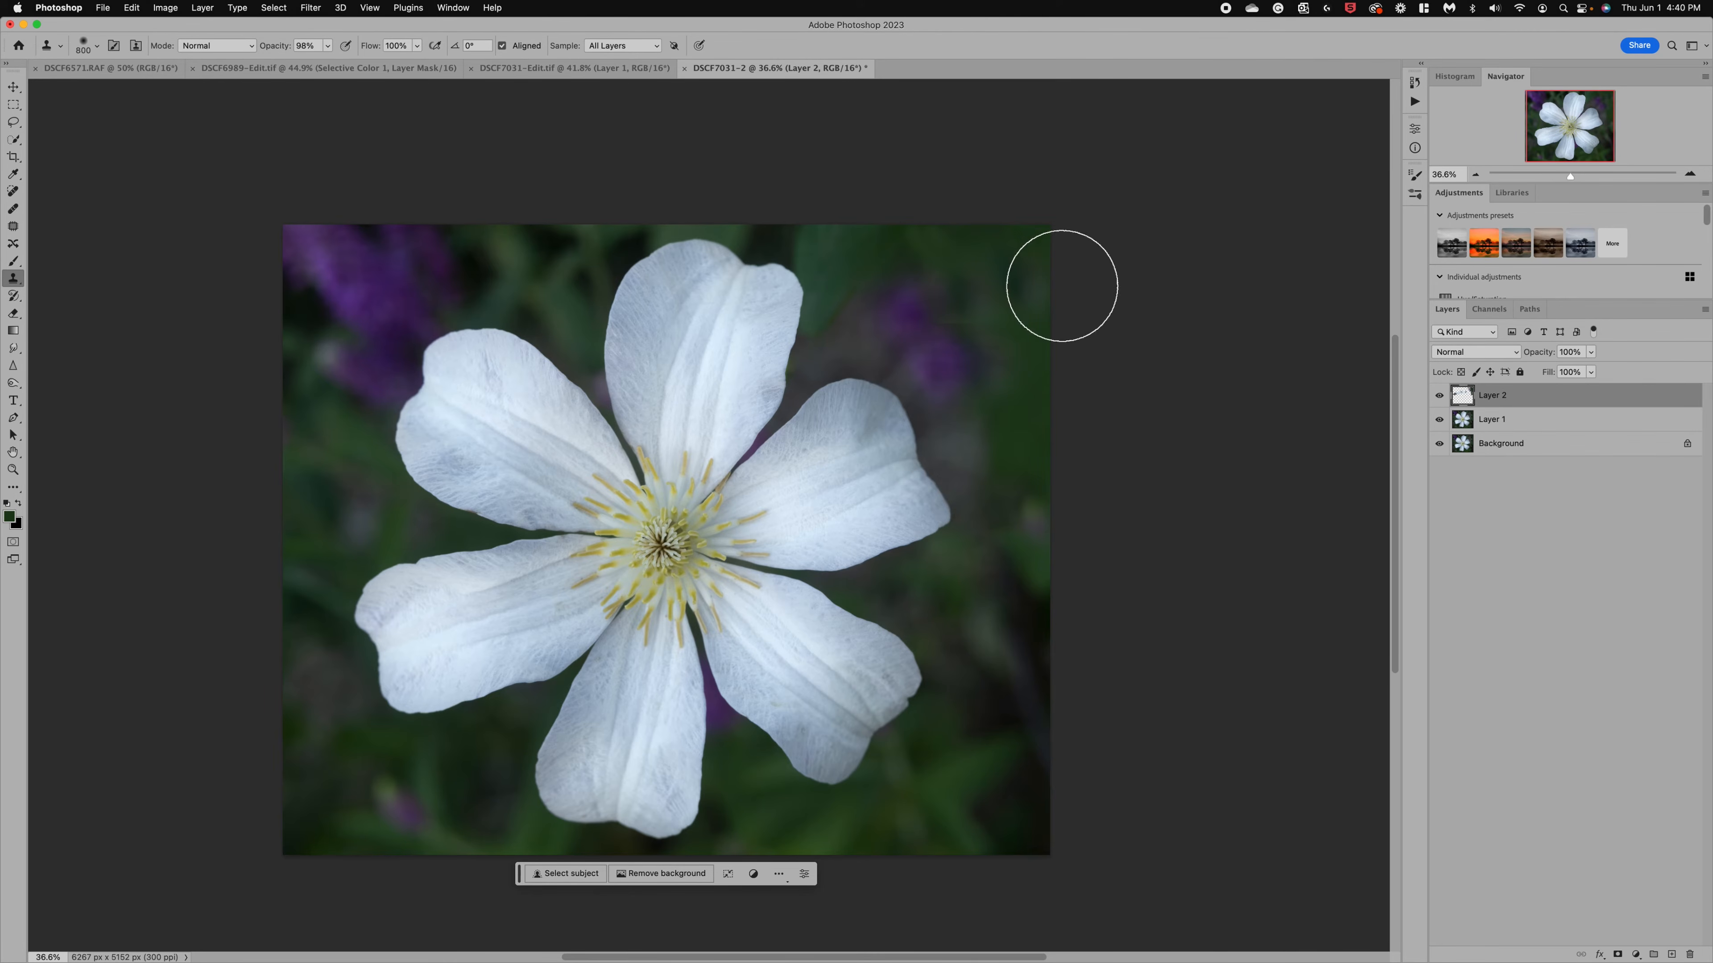
{"action": "left_click", "coordinate": [997, 286], "text": "alt"}
{"action": "left_click", "coordinate": [965, 325]}
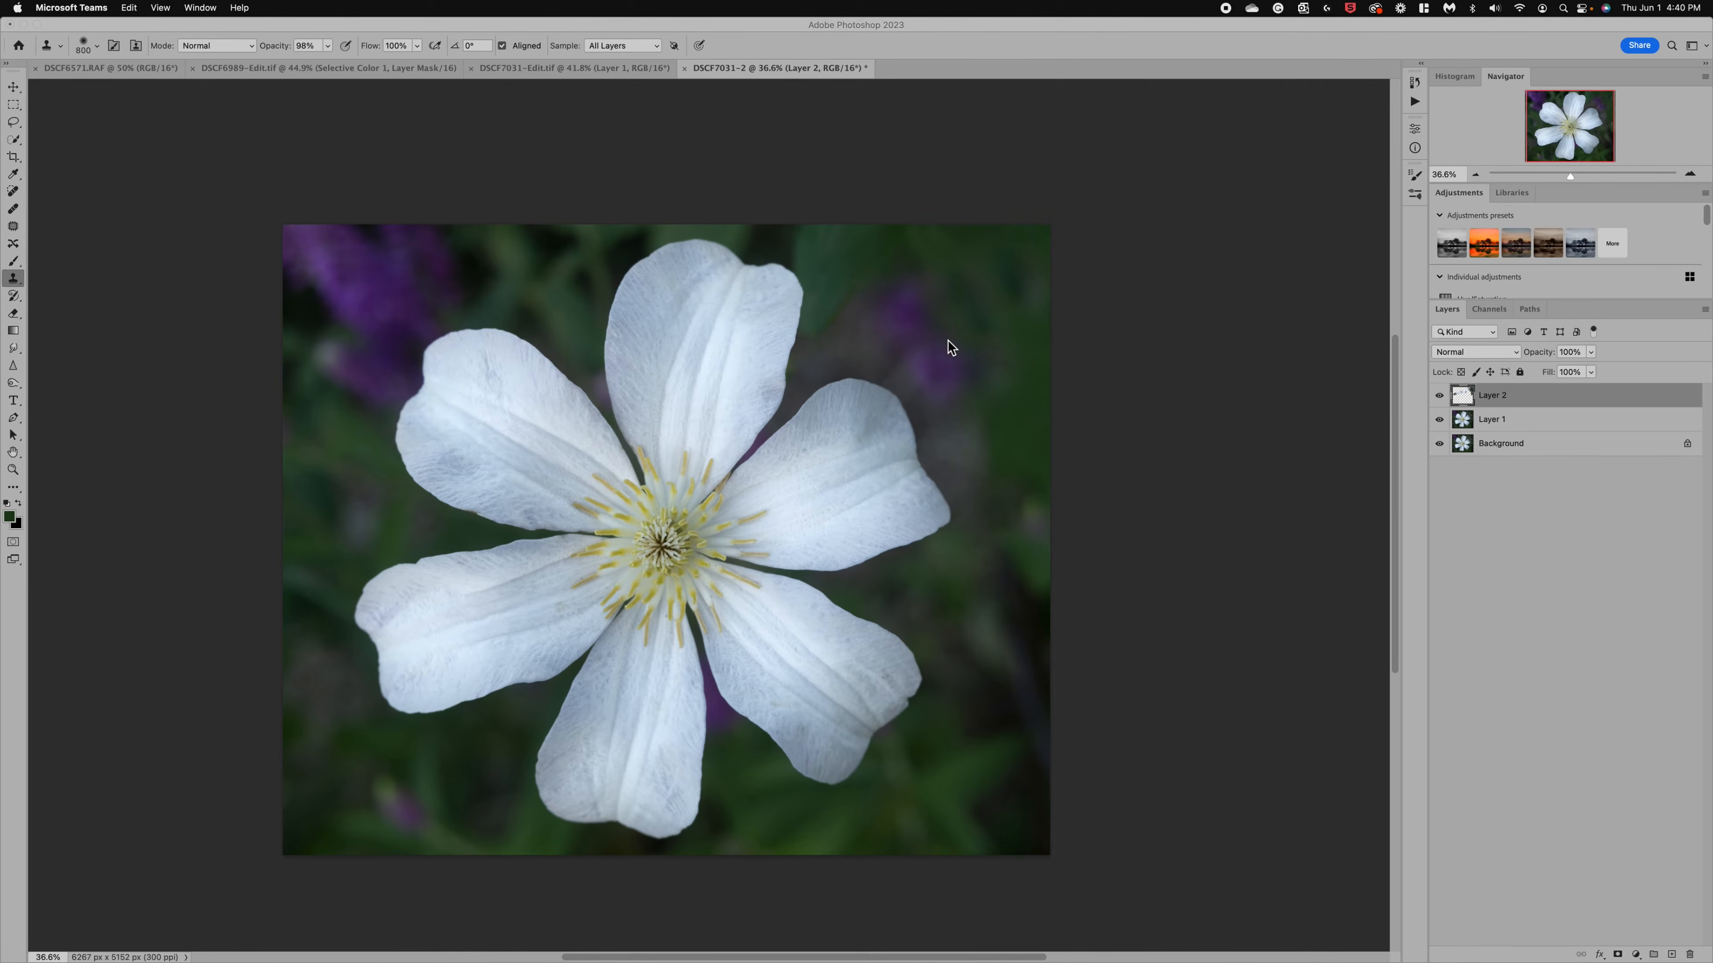
Step: Compare the retouched background with the original by hiding and showing the two retouching layers one after another
{"action": "left_click", "coordinate": [1138, 386]}
{"action": "key", "text": "super+plus"}
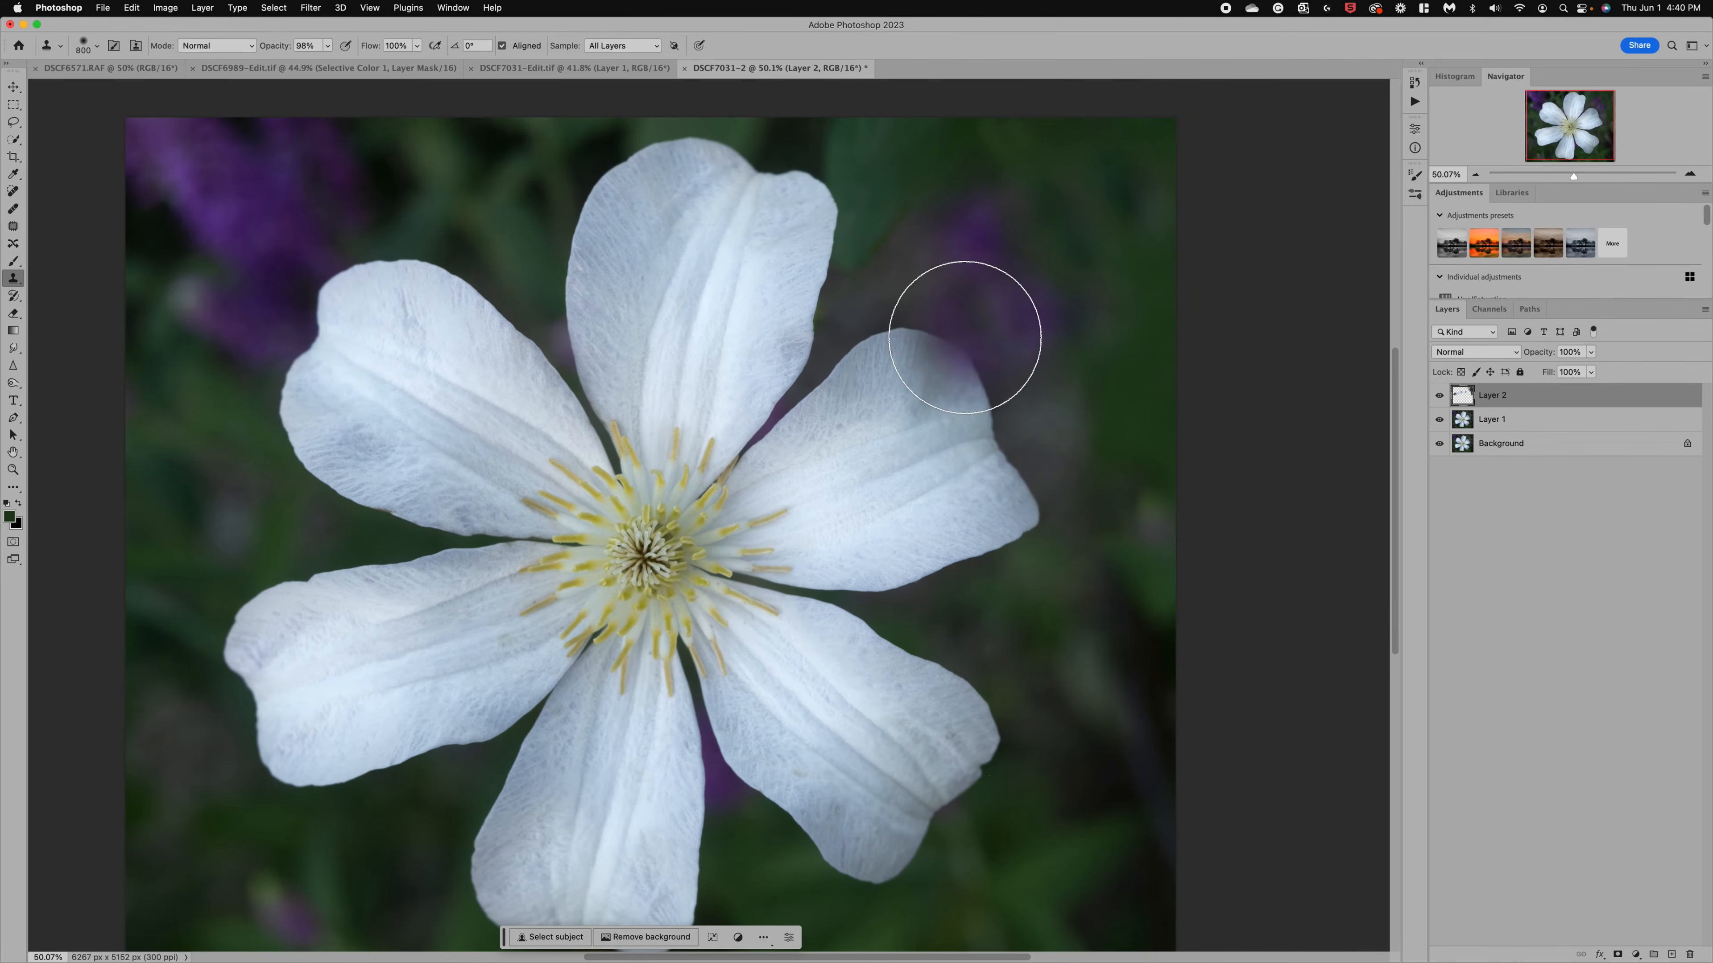
{"action": "scroll", "coordinate": [1263, 426], "scroll_direction": "up", "scroll_amount": 3}
{"action": "scroll", "coordinate": [1264, 426], "scroll_direction": "right", "scroll_amount": 3}
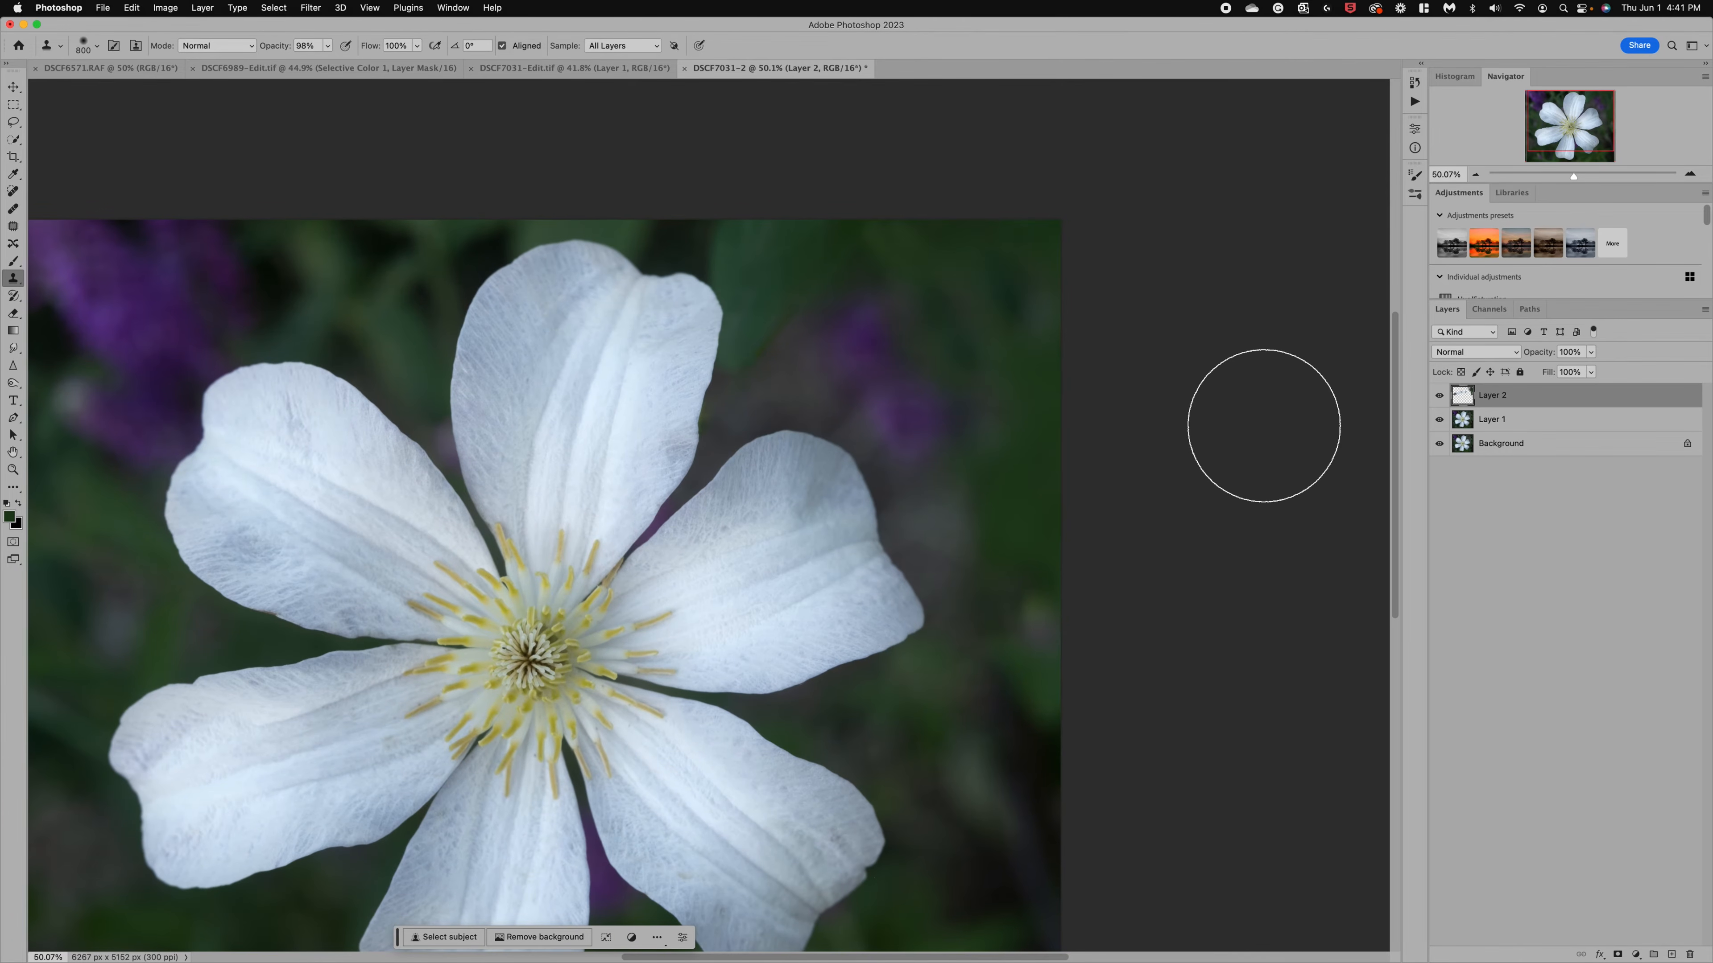
{"action": "left_click", "coordinate": [1440, 400]}
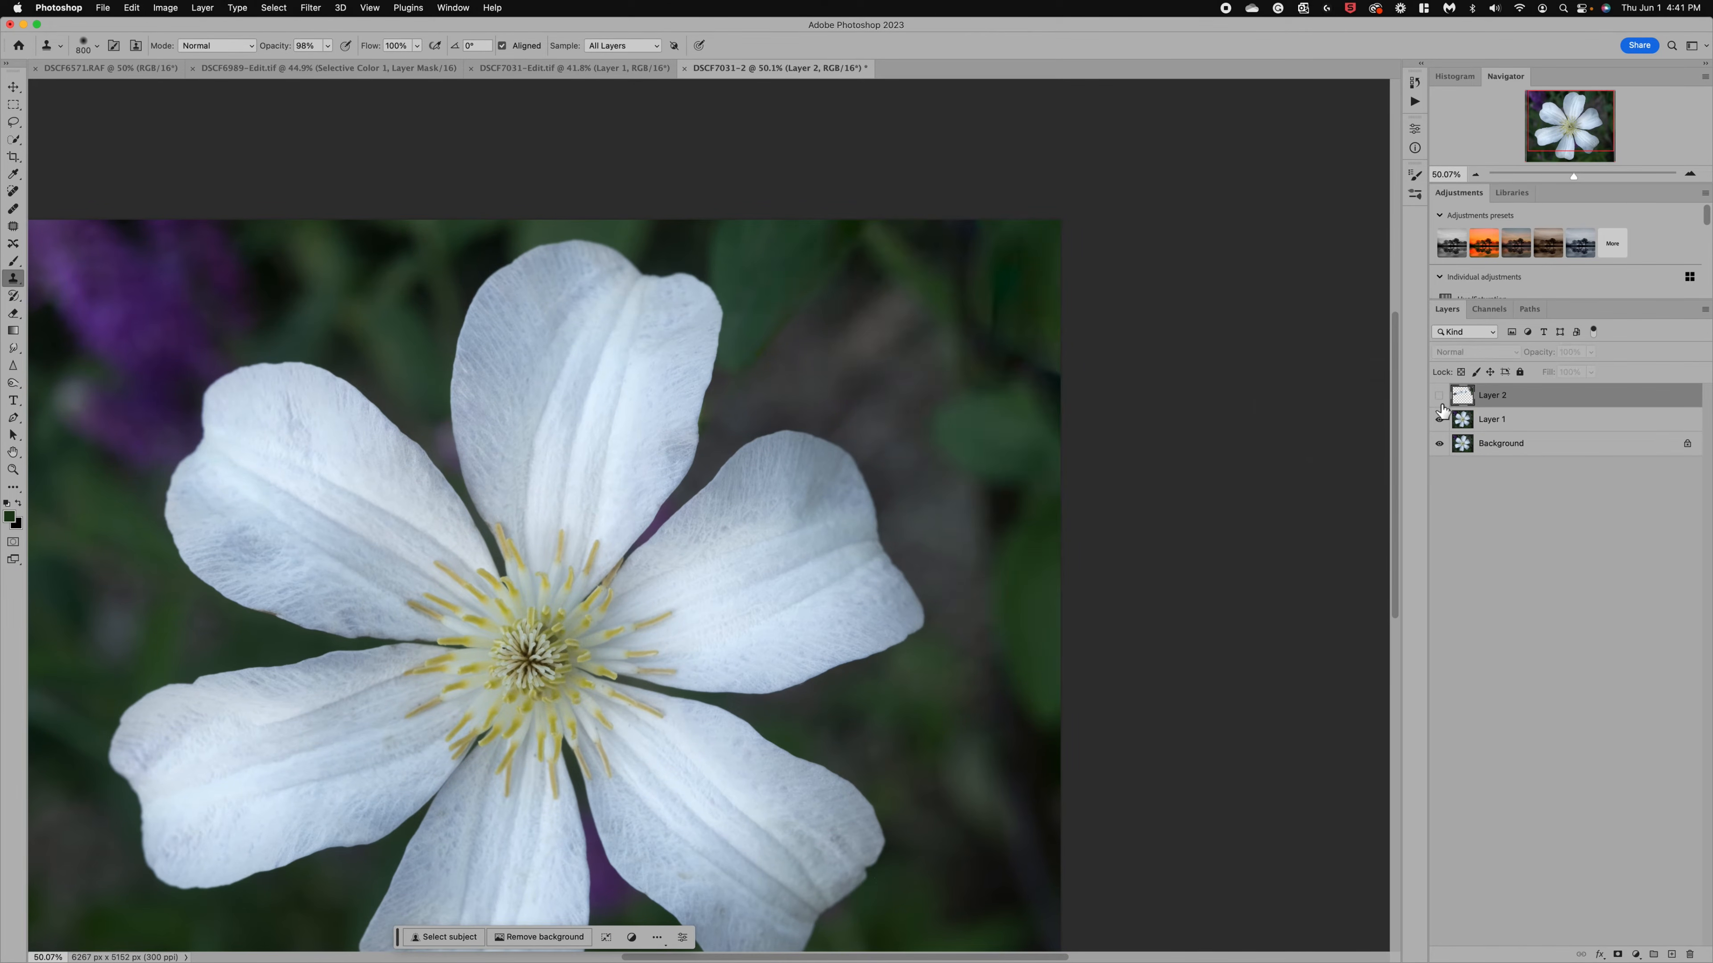
{"action": "left_click", "coordinate": [1441, 422]}
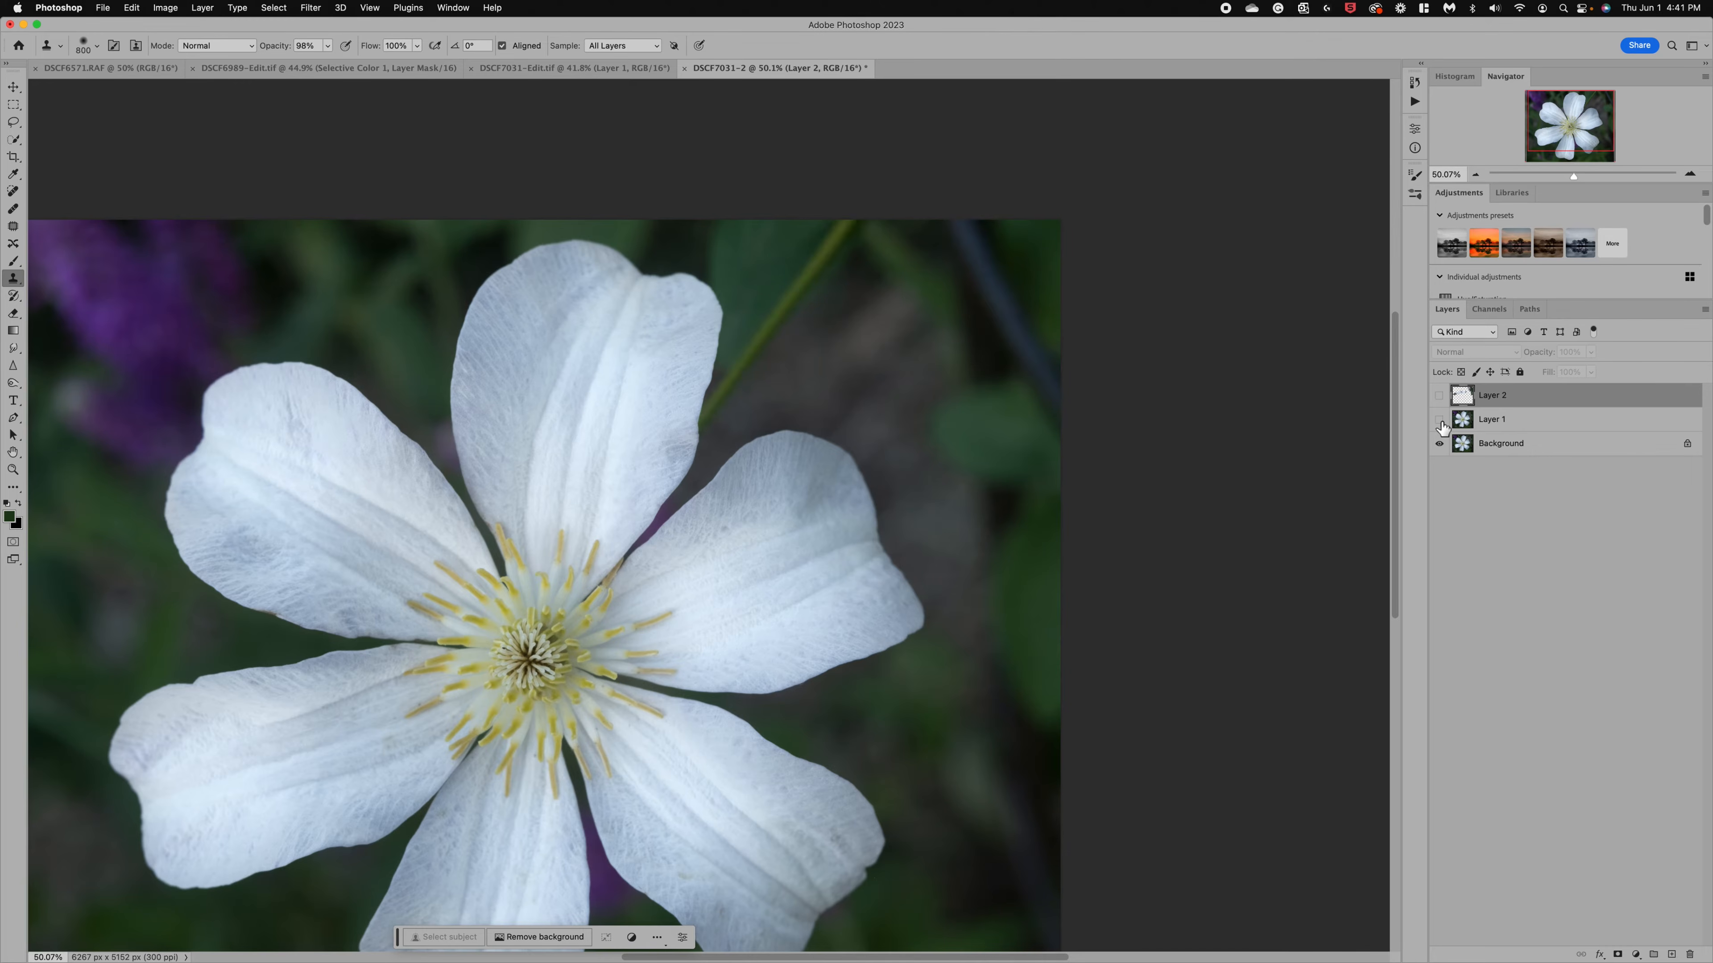
{"action": "left_click", "coordinate": [1440, 420]}
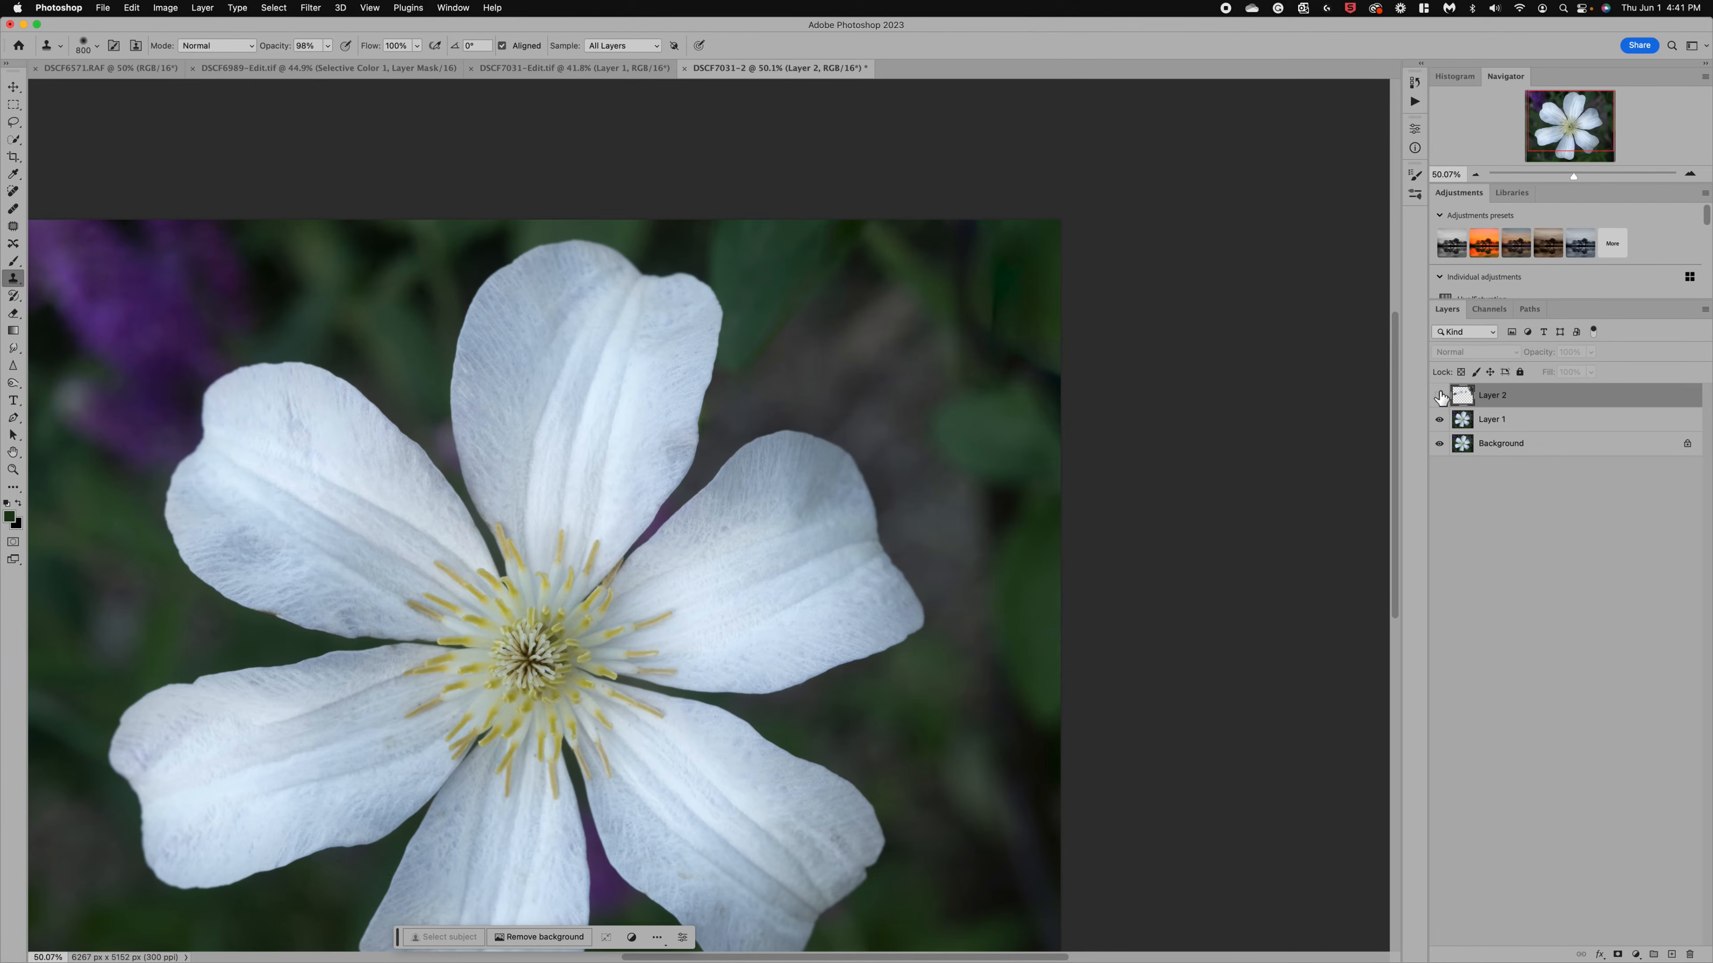
{"action": "left_click", "coordinate": [1441, 397]}
{"action": "scroll", "coordinate": [1096, 373], "scroll_direction": "down", "scroll_amount": 4}
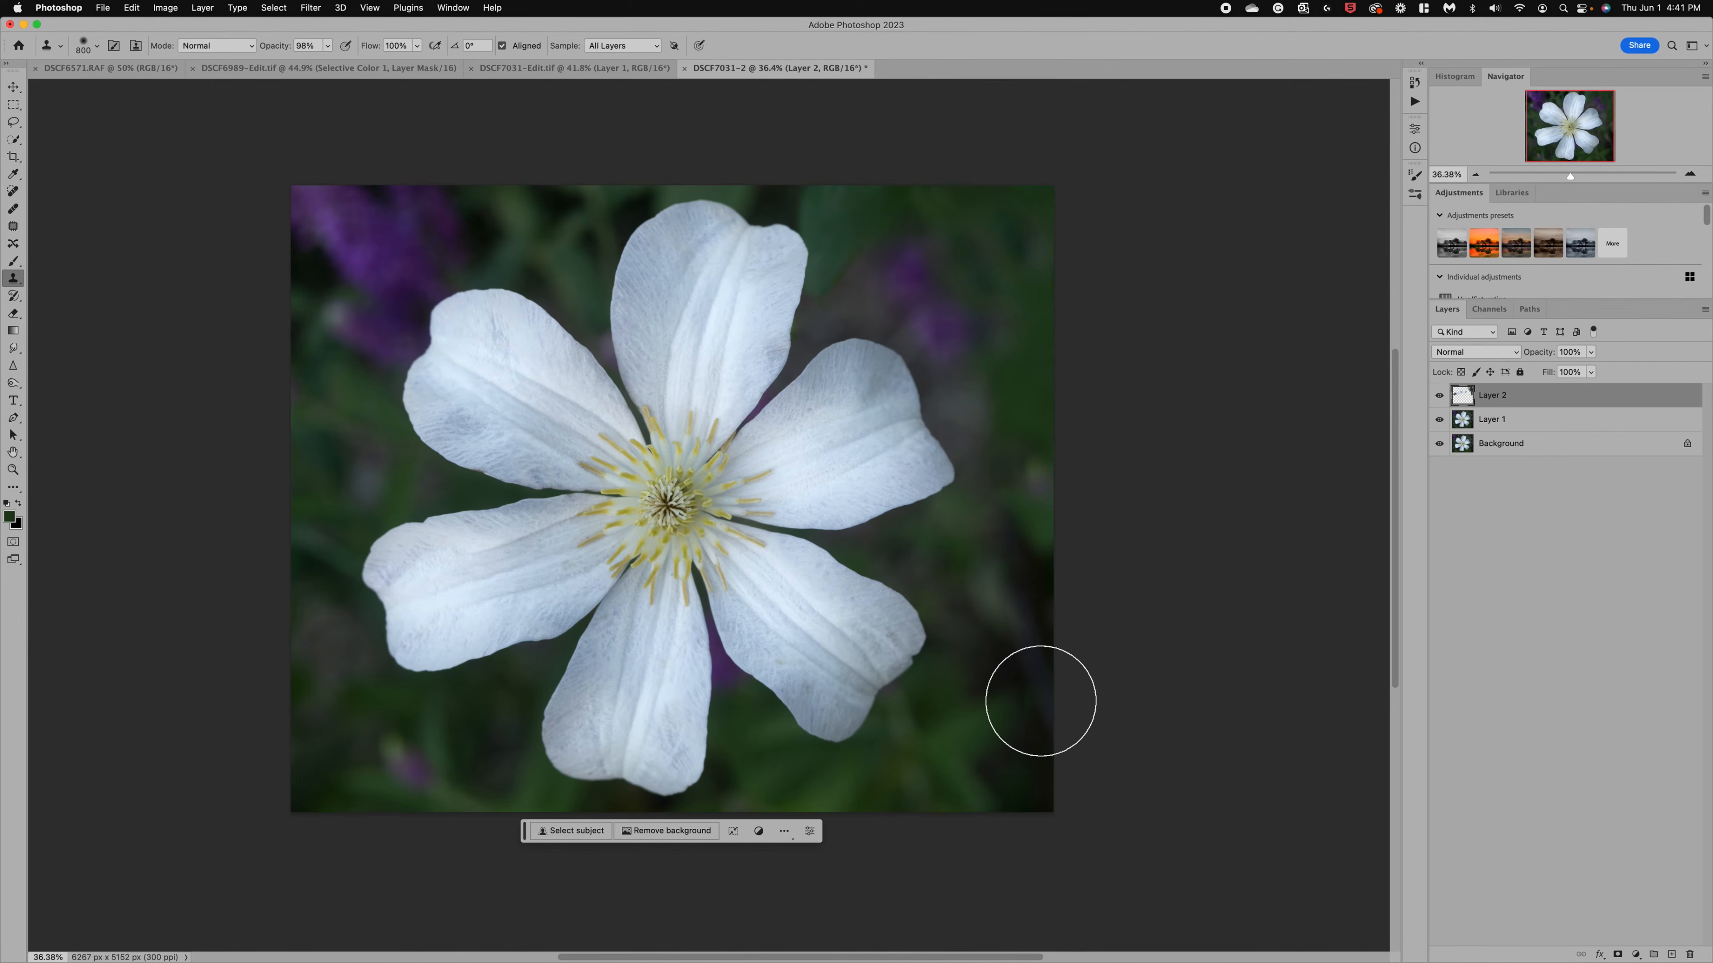
Step: Save the retouched photo and switch to Lightroom Classic
{"action": "left_click", "coordinate": [104, 8]}
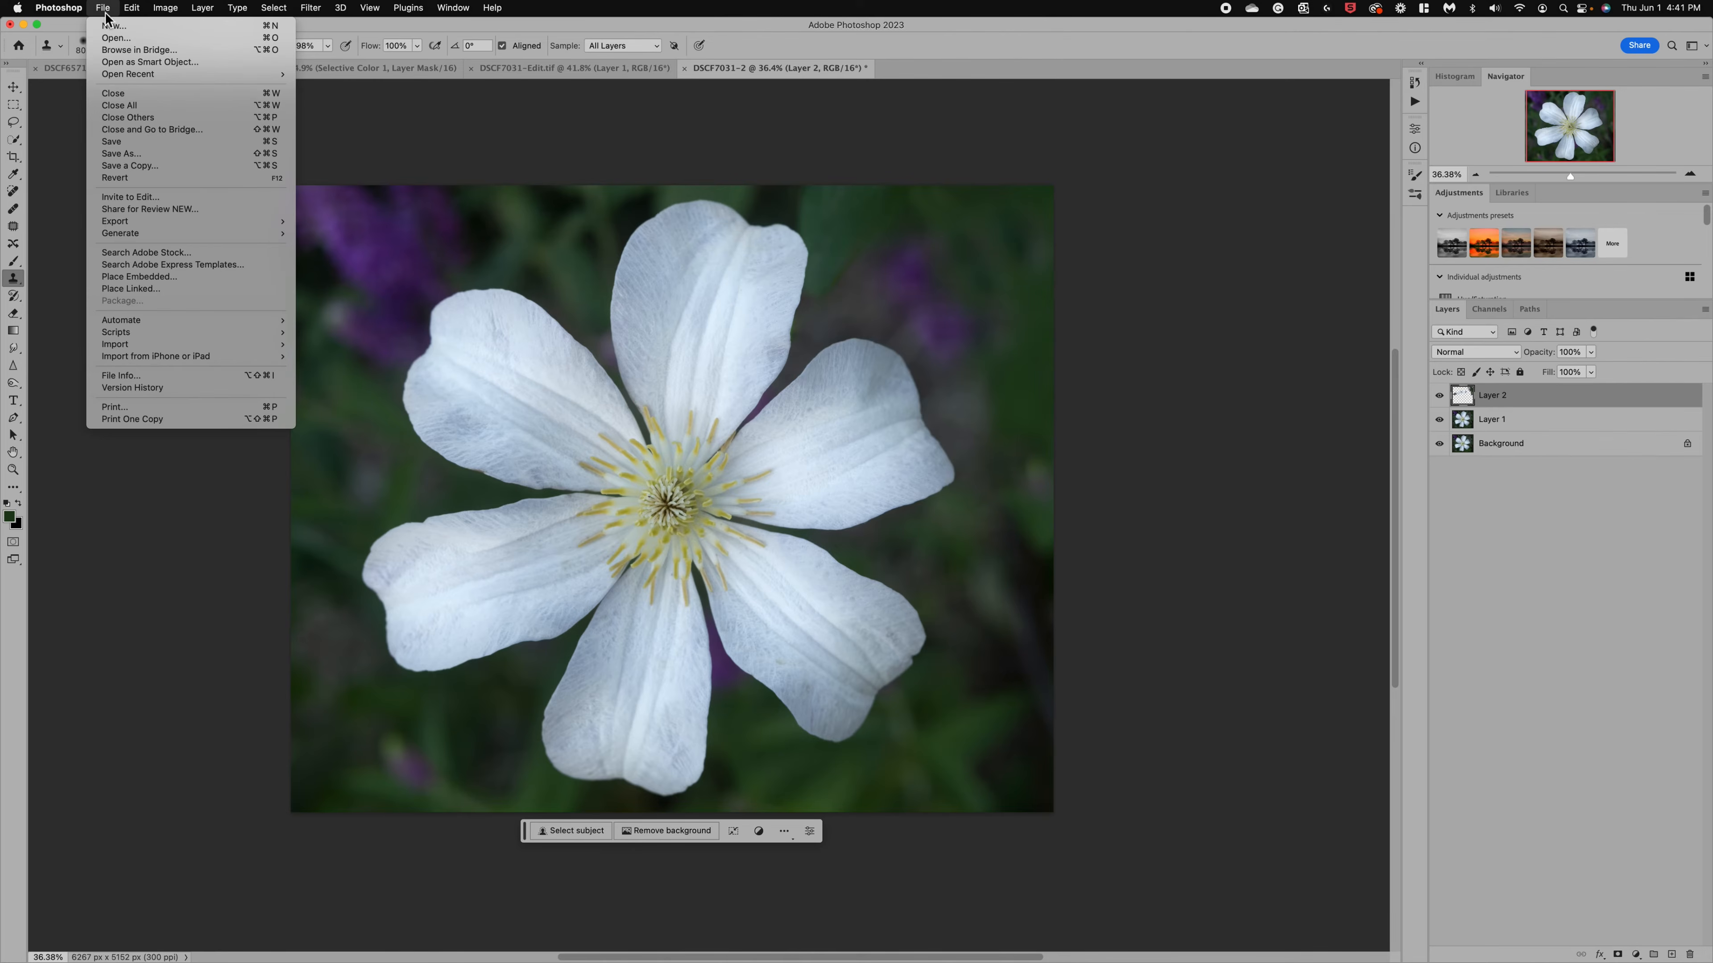
{"action": "left_click", "coordinate": [125, 142]}
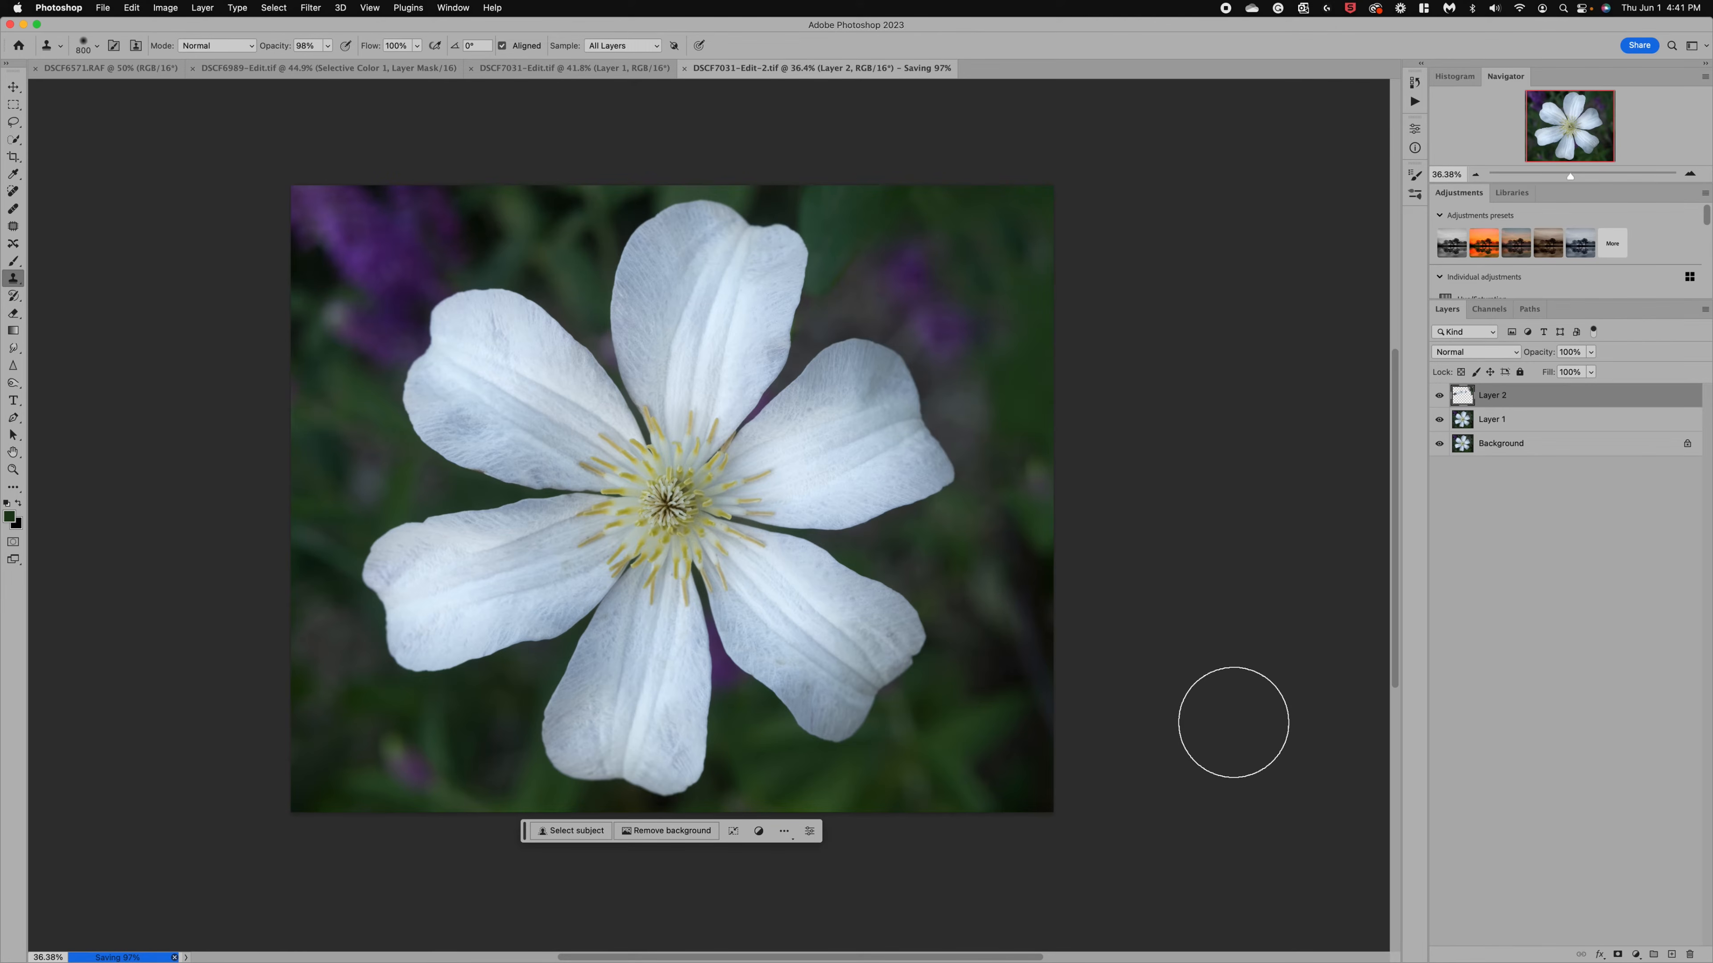
{"action": "mouse_move", "coordinate": [1180, 938]}
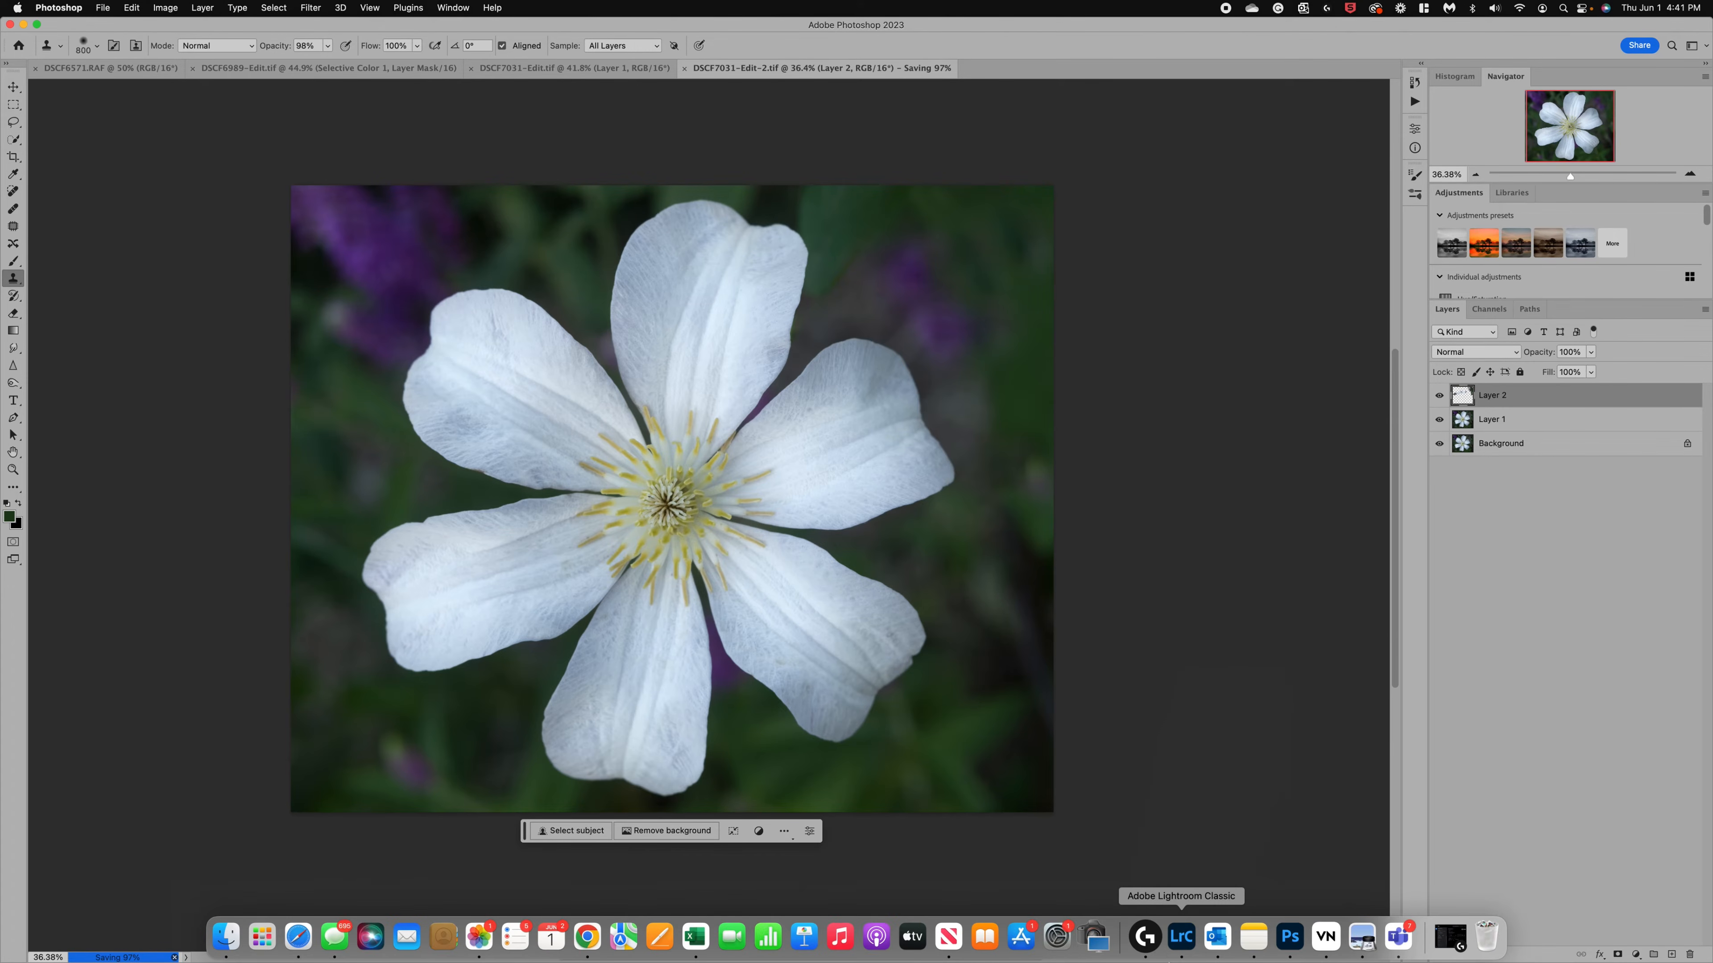
{"action": "left_click", "coordinate": [1182, 938]}
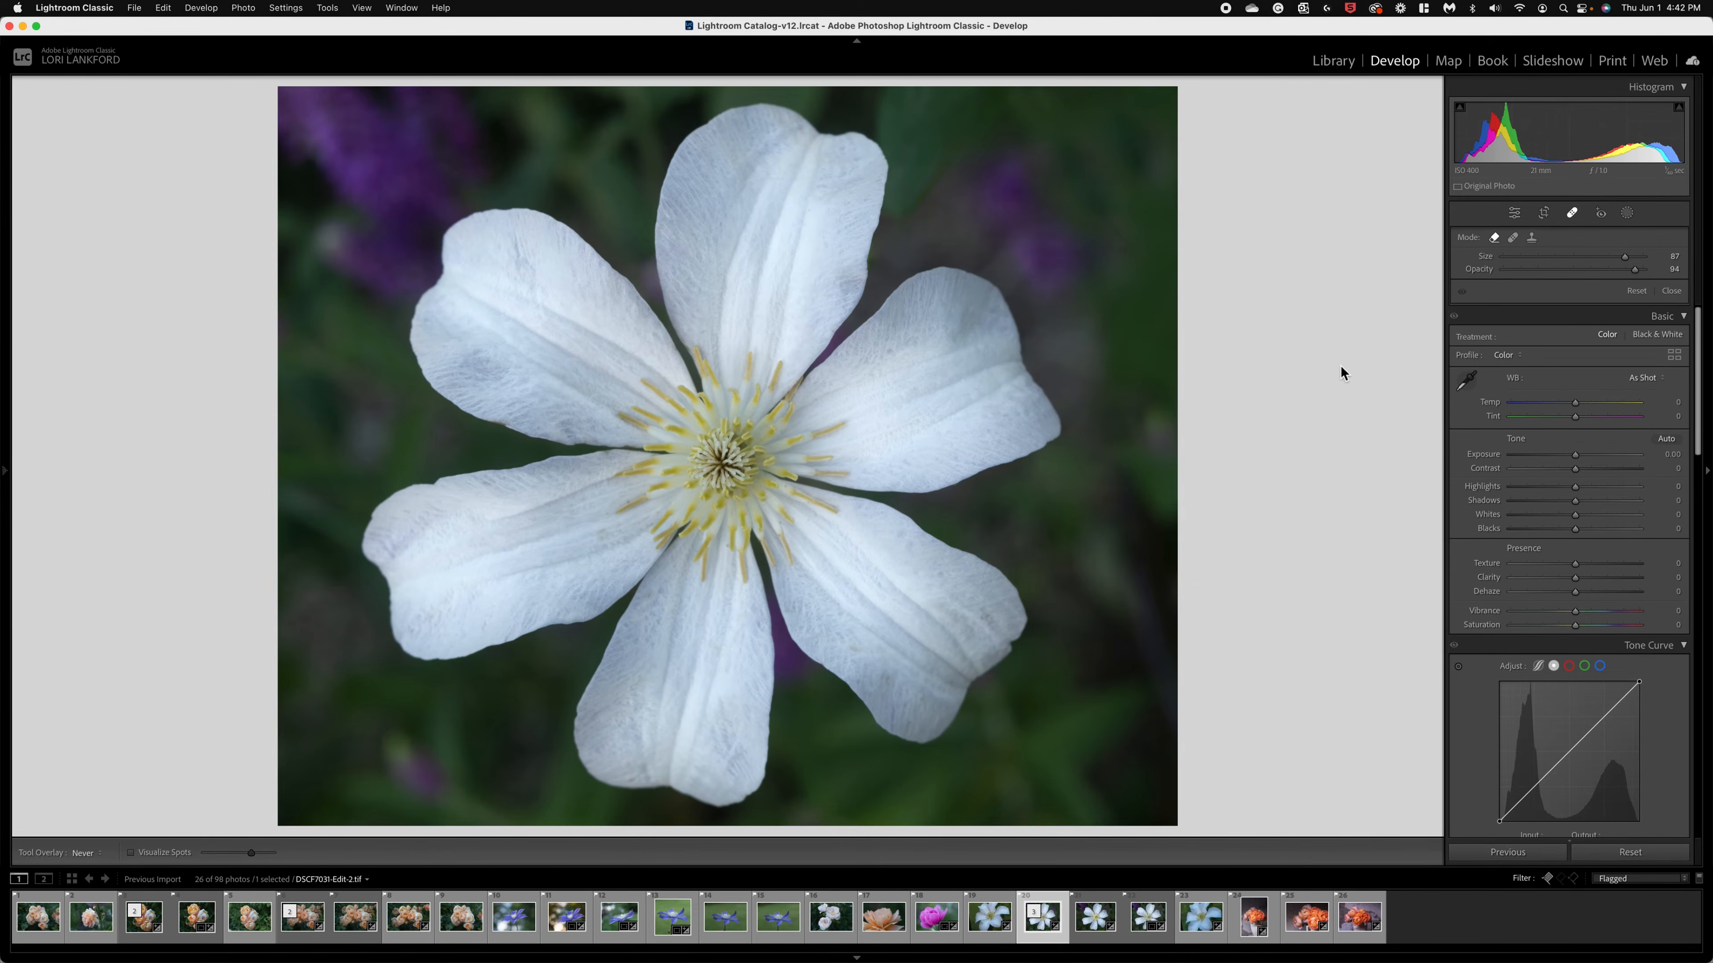
Step: Compare the other two versions of the white clematis photo with the retouched DSCF7031-Edit-2.tif, finishing on the retouched one
{"action": "left_click", "coordinate": [1100, 929]}
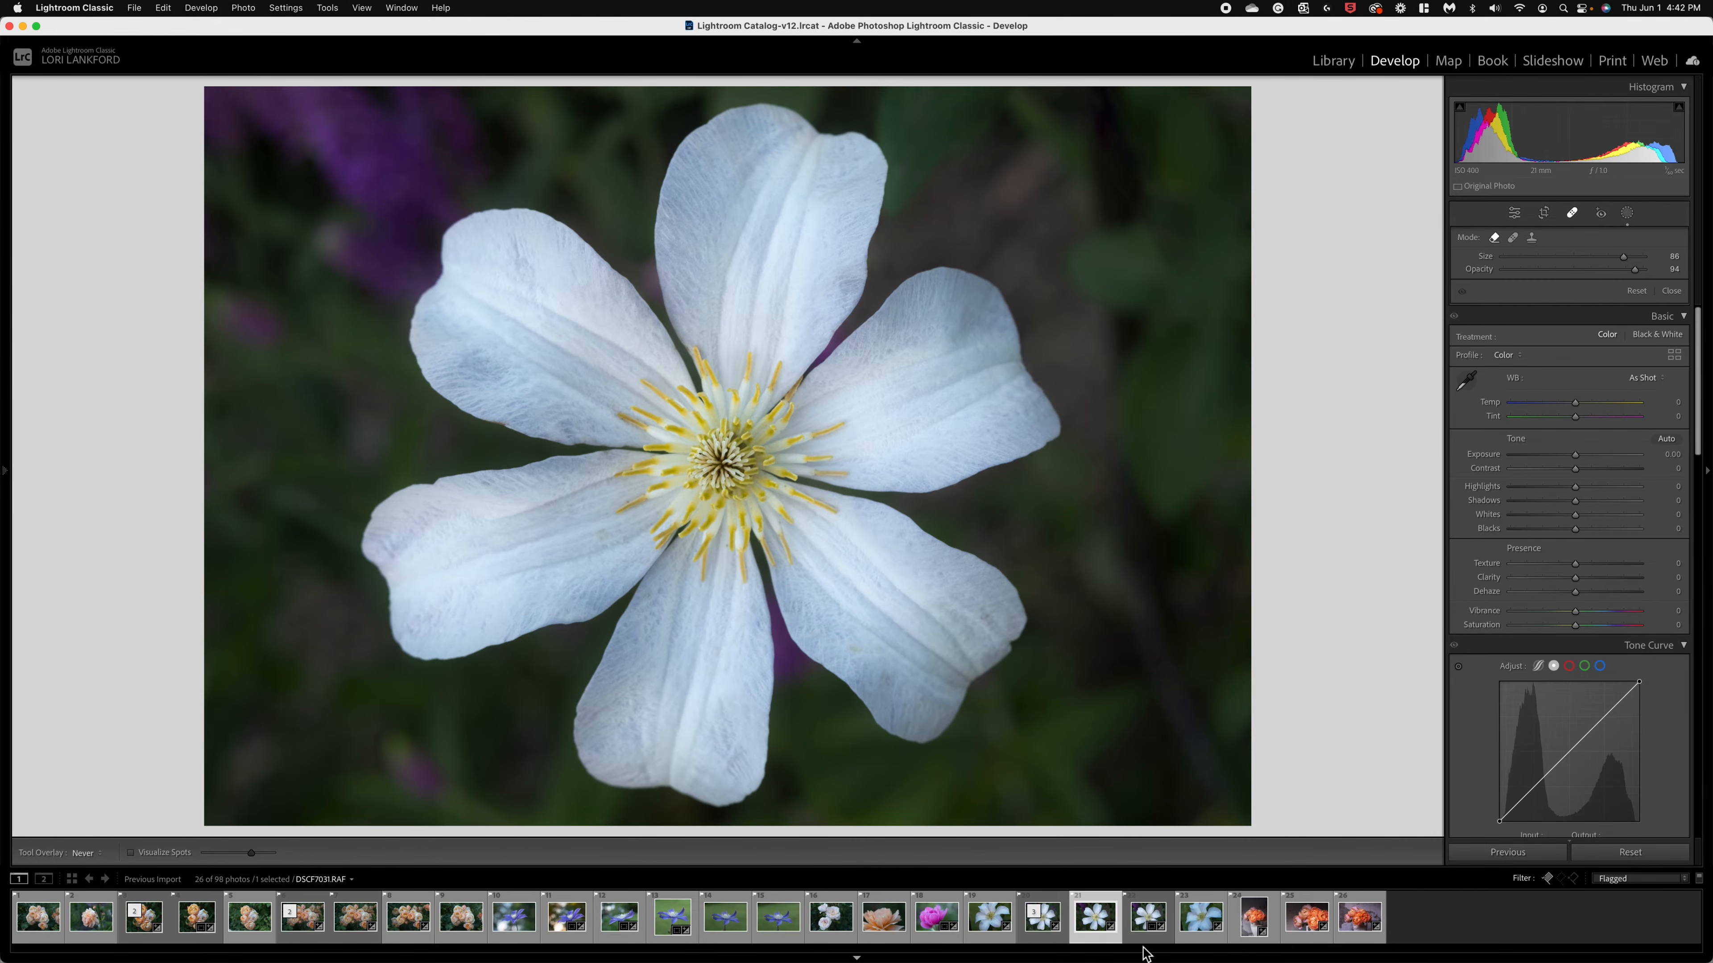
{"action": "left_click", "coordinate": [1141, 926]}
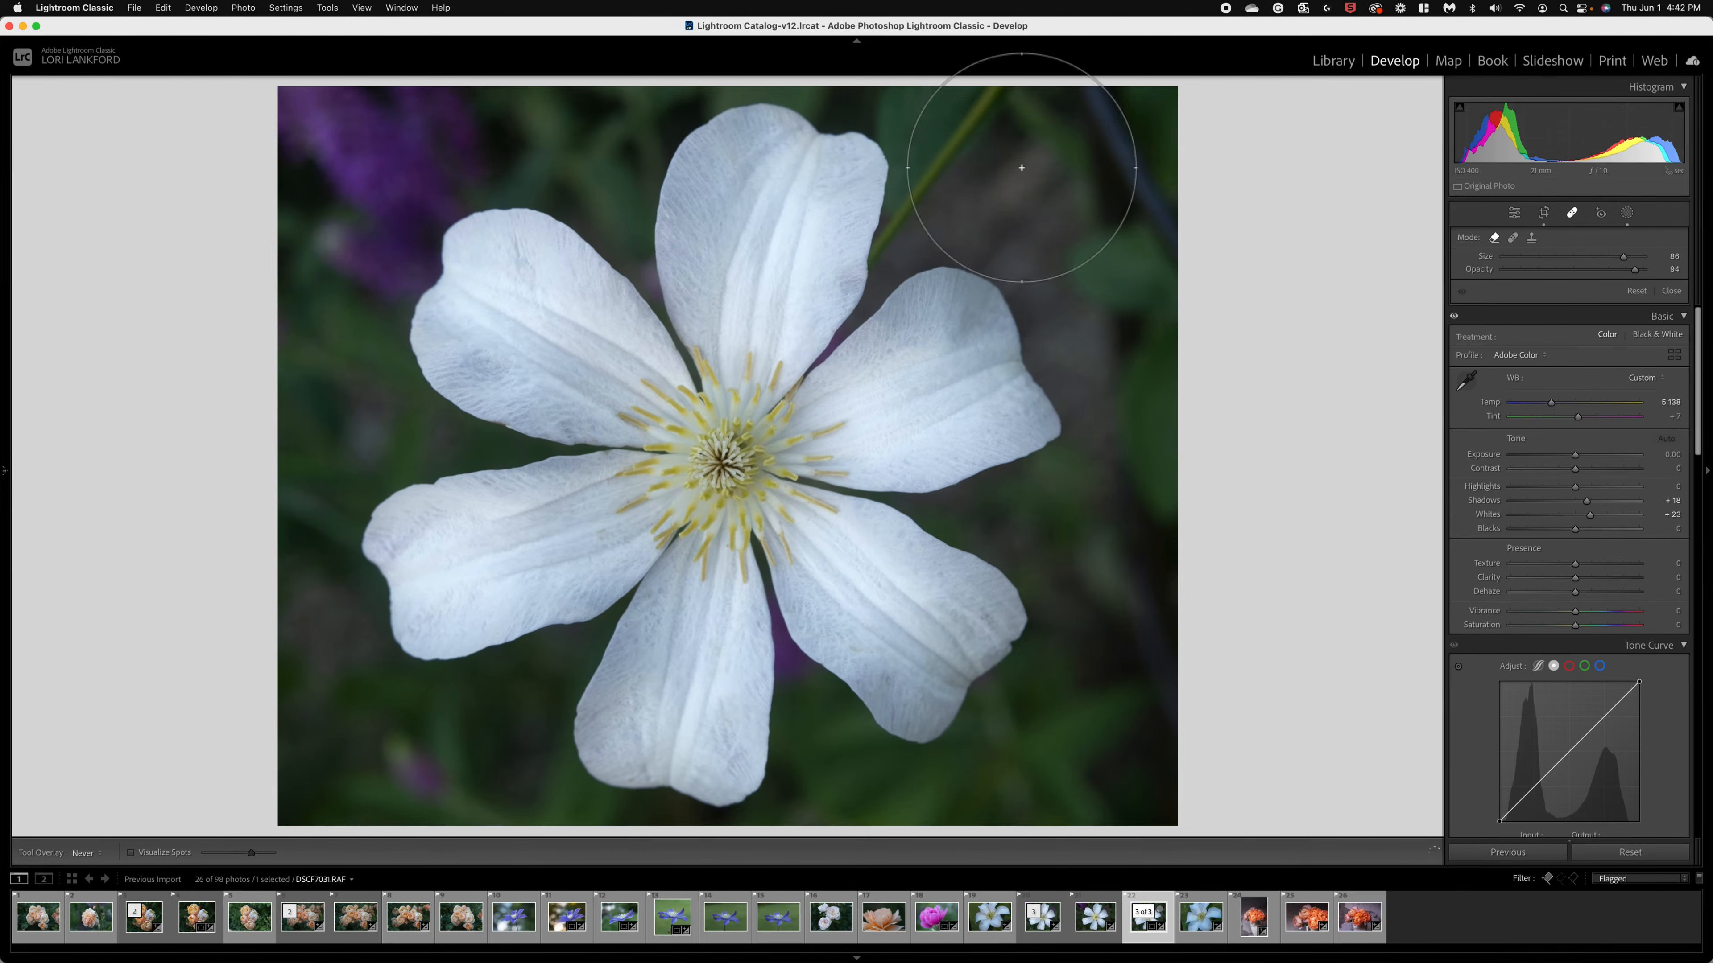
{"action": "left_click", "coordinate": [1042, 926]}
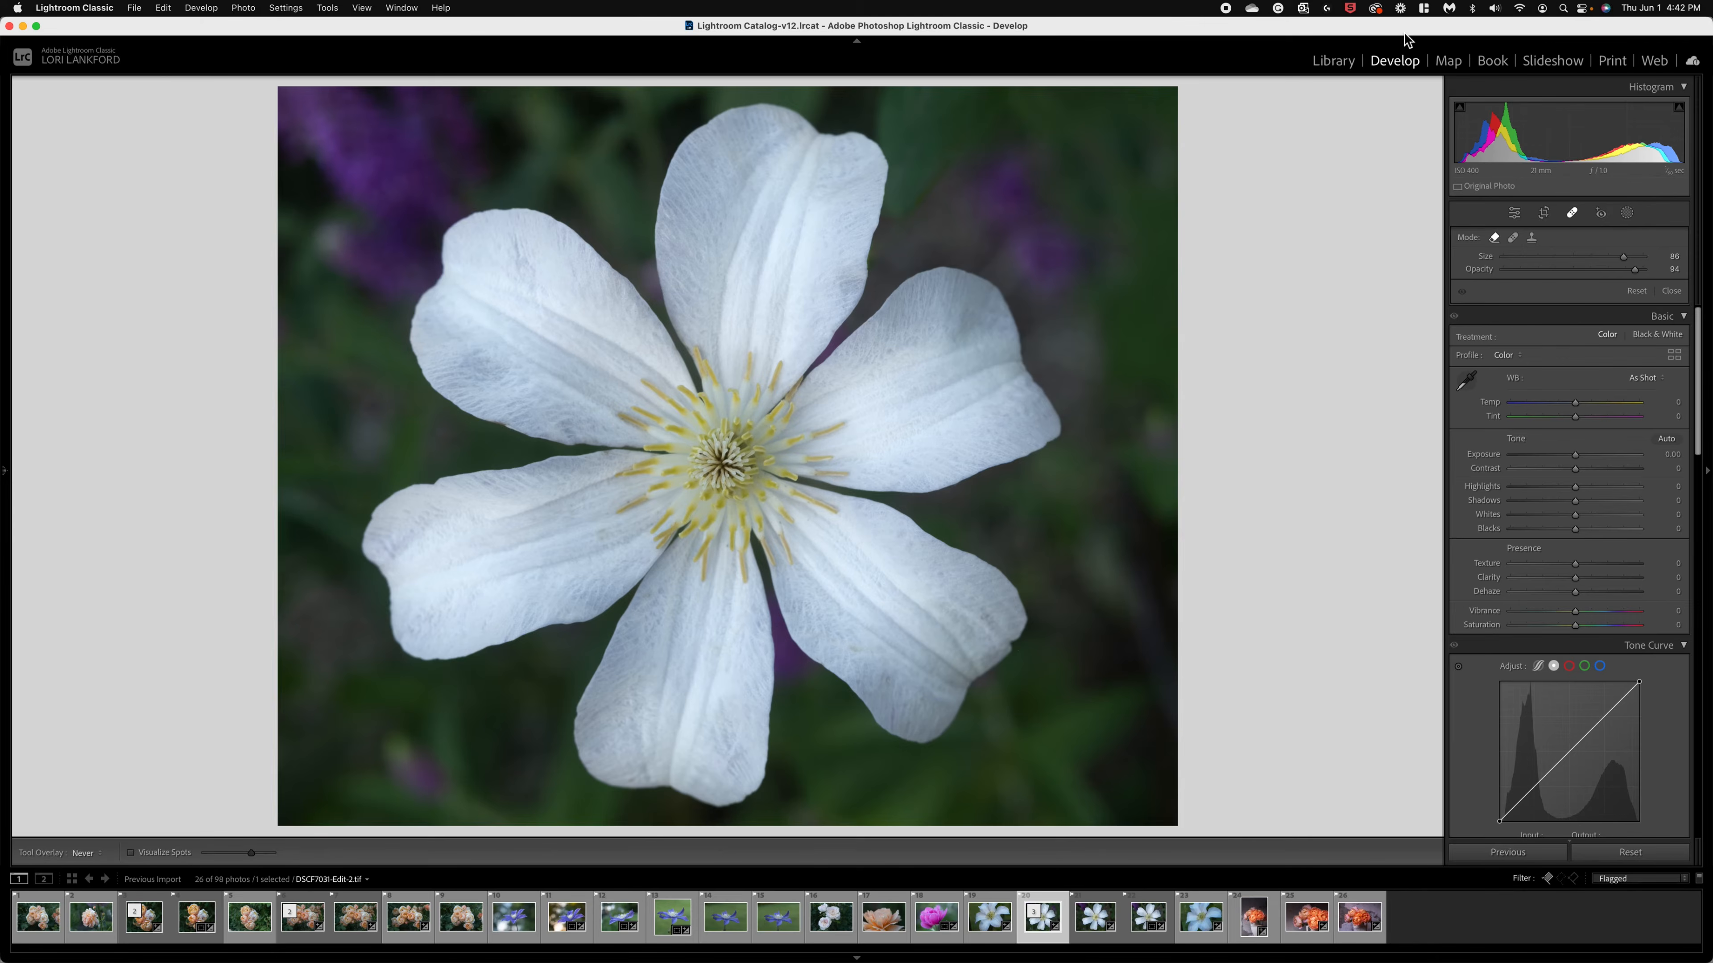
Step: Add an Objects mask covering the stamens at the flower's centre
{"action": "left_click", "coordinate": [1627, 214]}
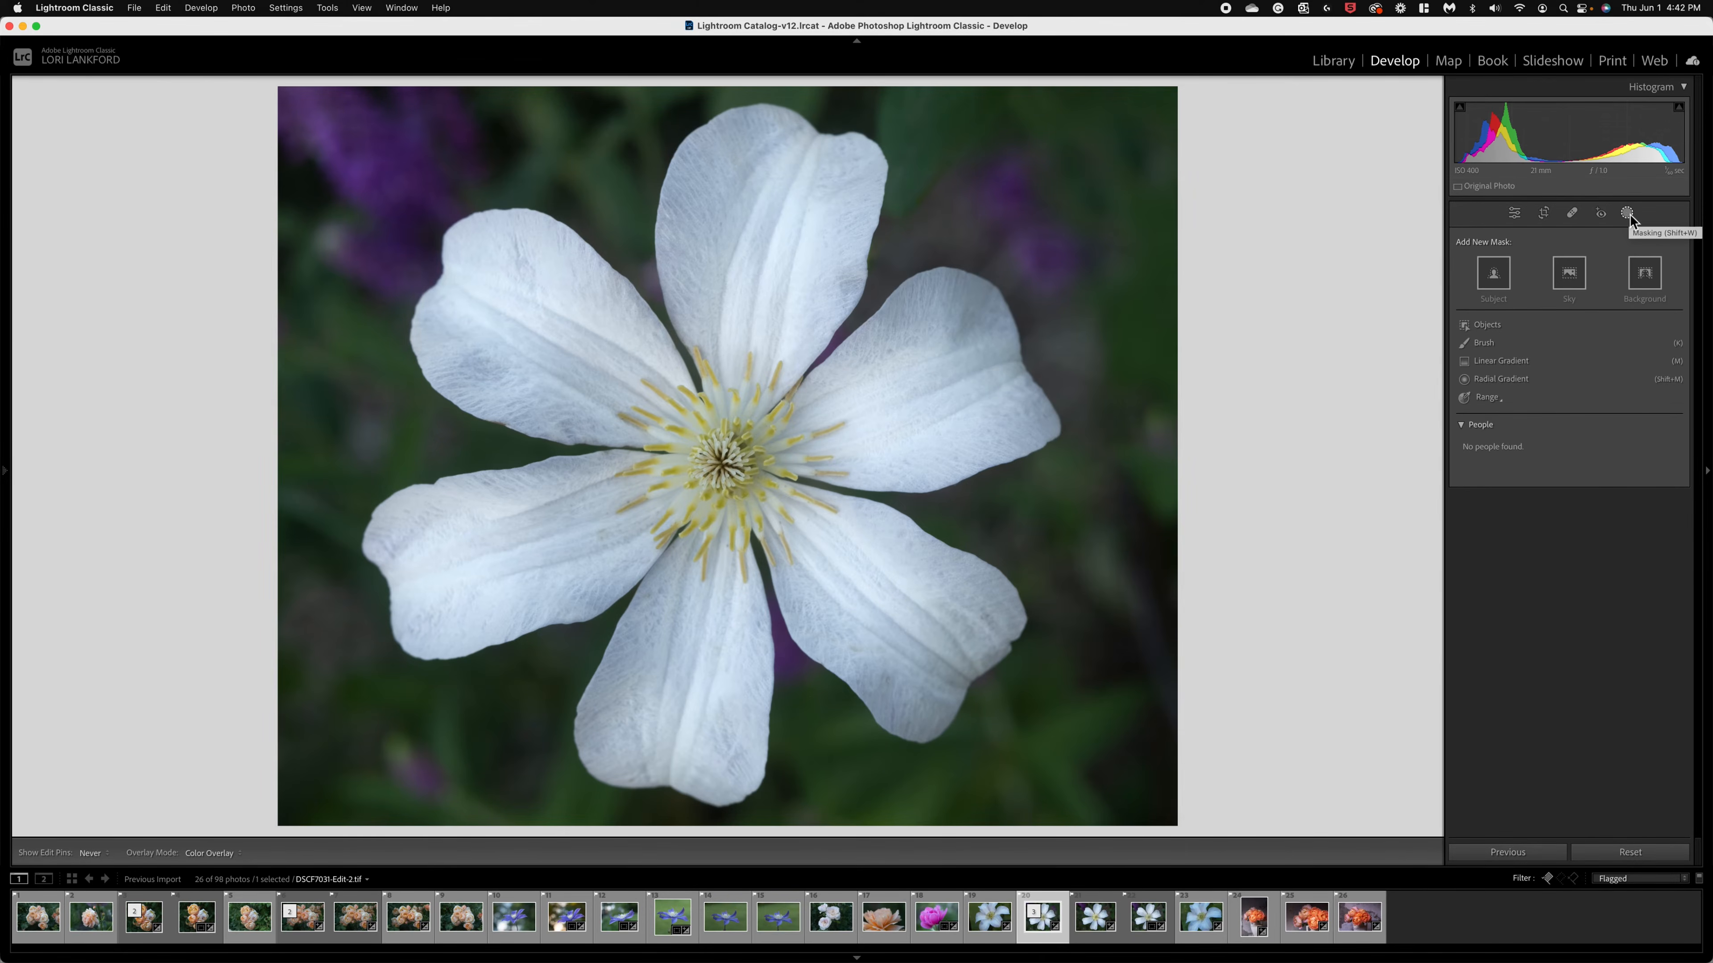
{"action": "left_click", "coordinate": [1486, 325]}
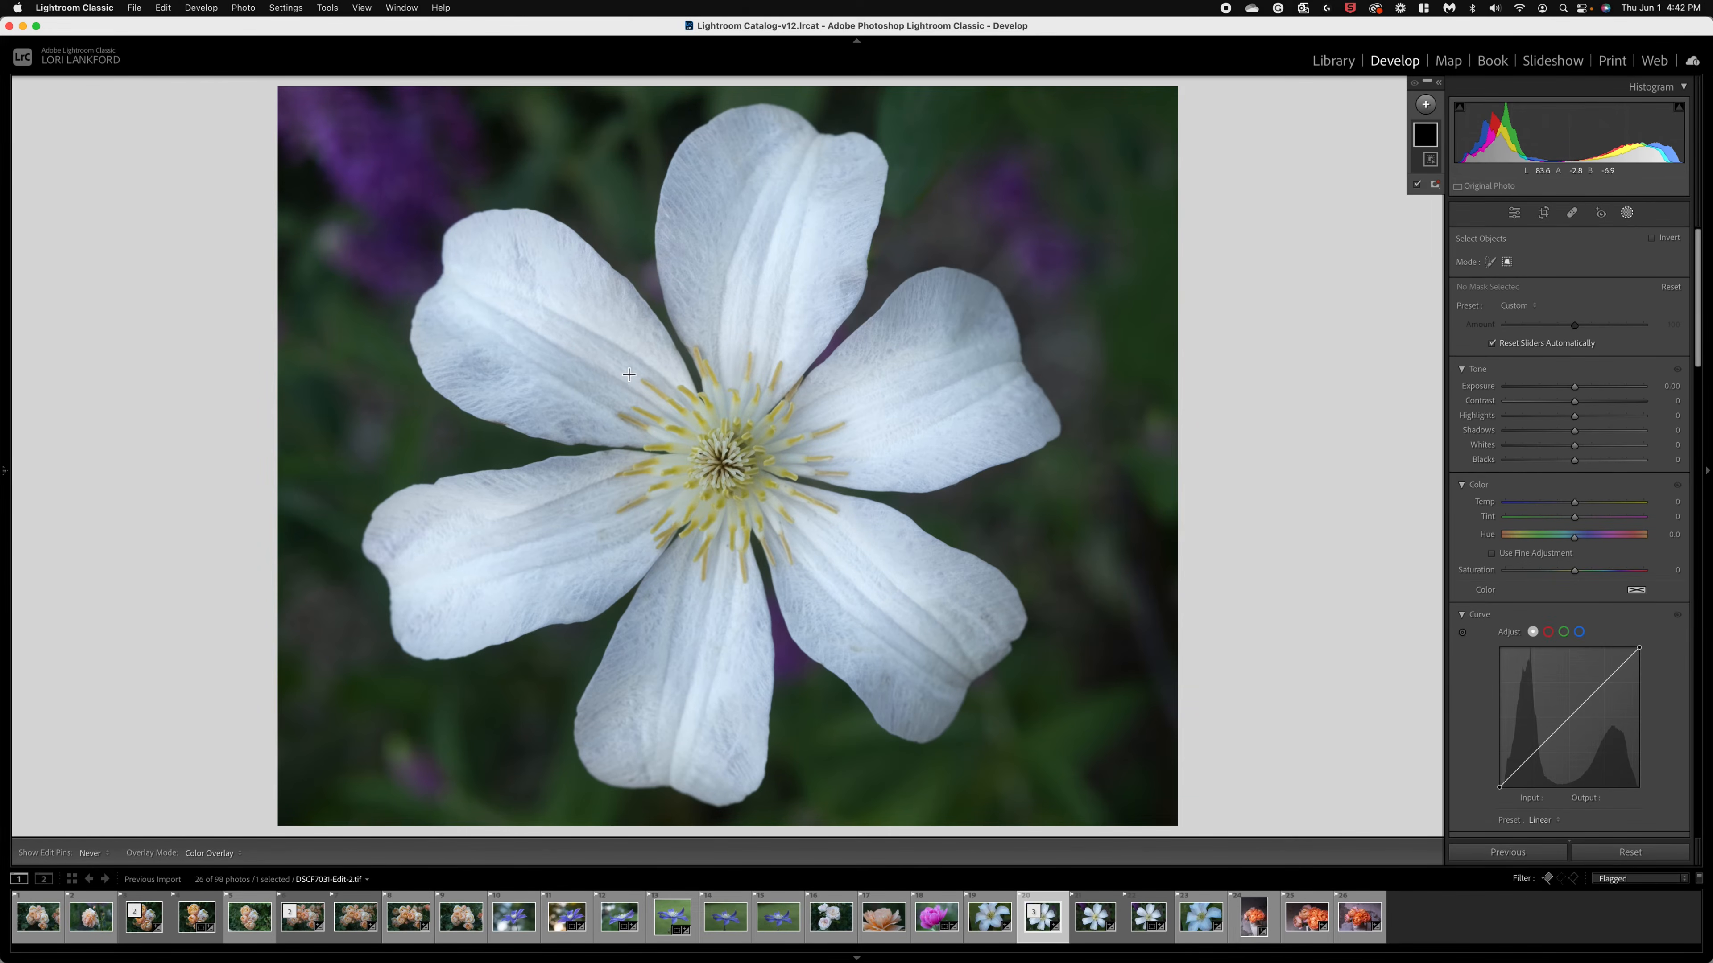
{"action": "left_click_drag", "start_coordinate": [628, 373], "coordinate": [857, 573]}
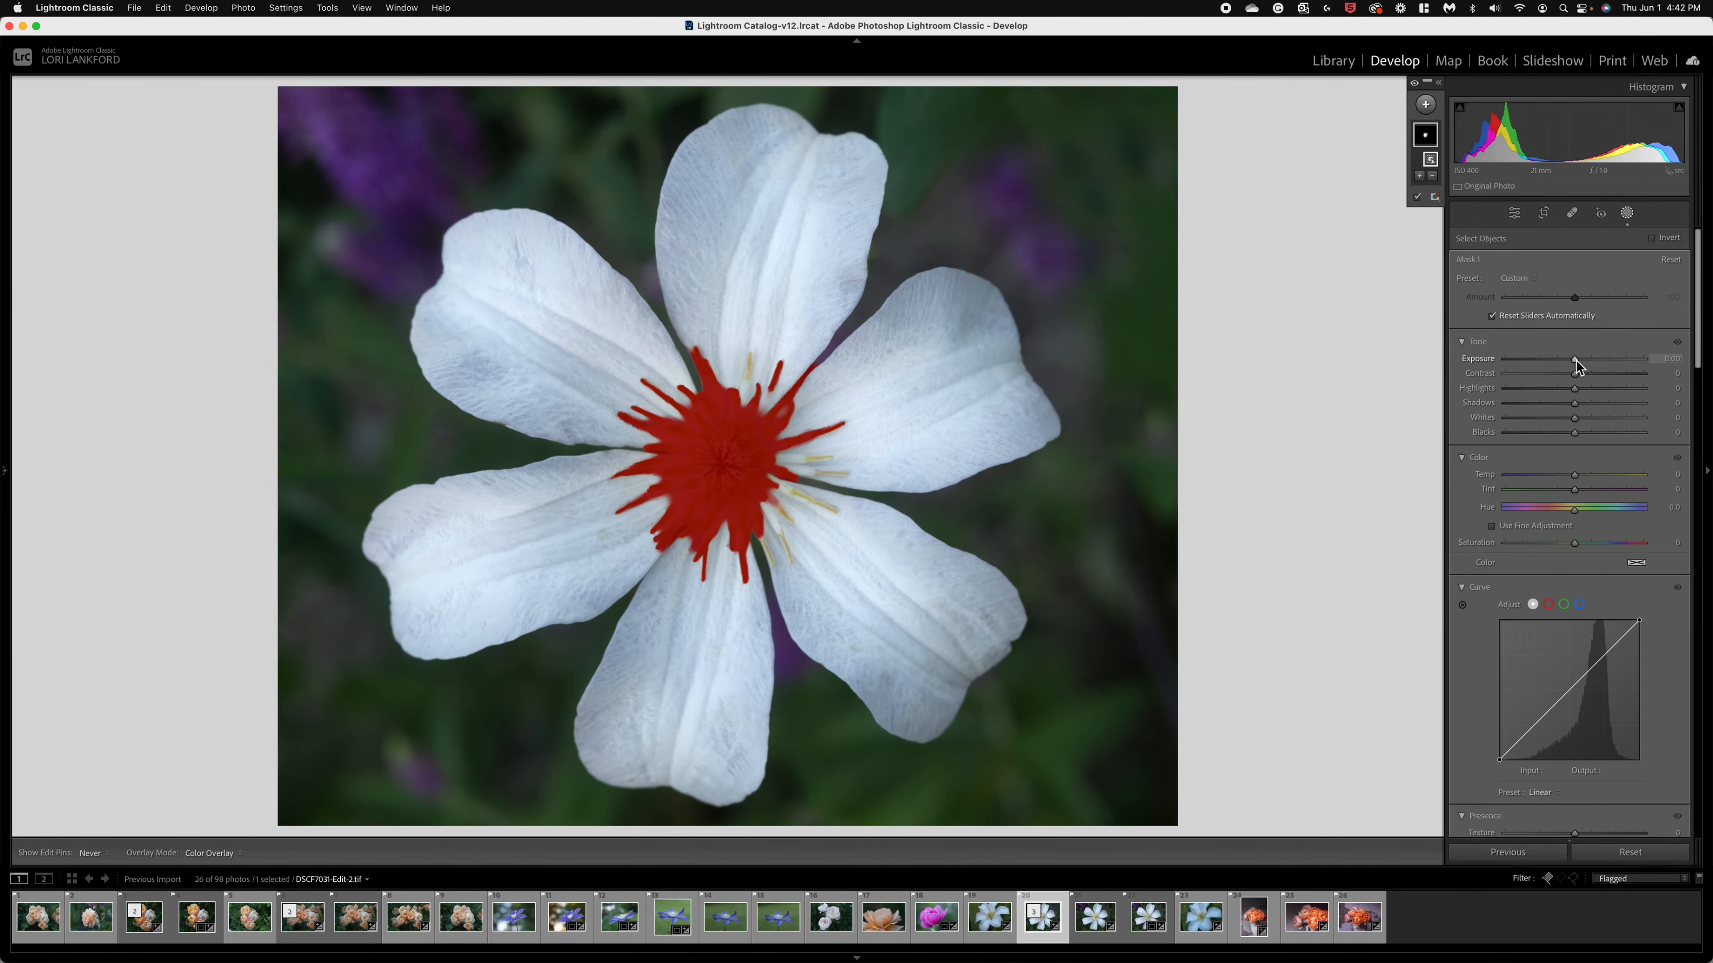
Step: Brighten the masked stamens with Exposure 0.24, Whites 11 and Saturation 18, and raise their Texture and Clarity
{"action": "left_click_drag", "start_coordinate": [1577, 362], "coordinate": [1580, 362]}
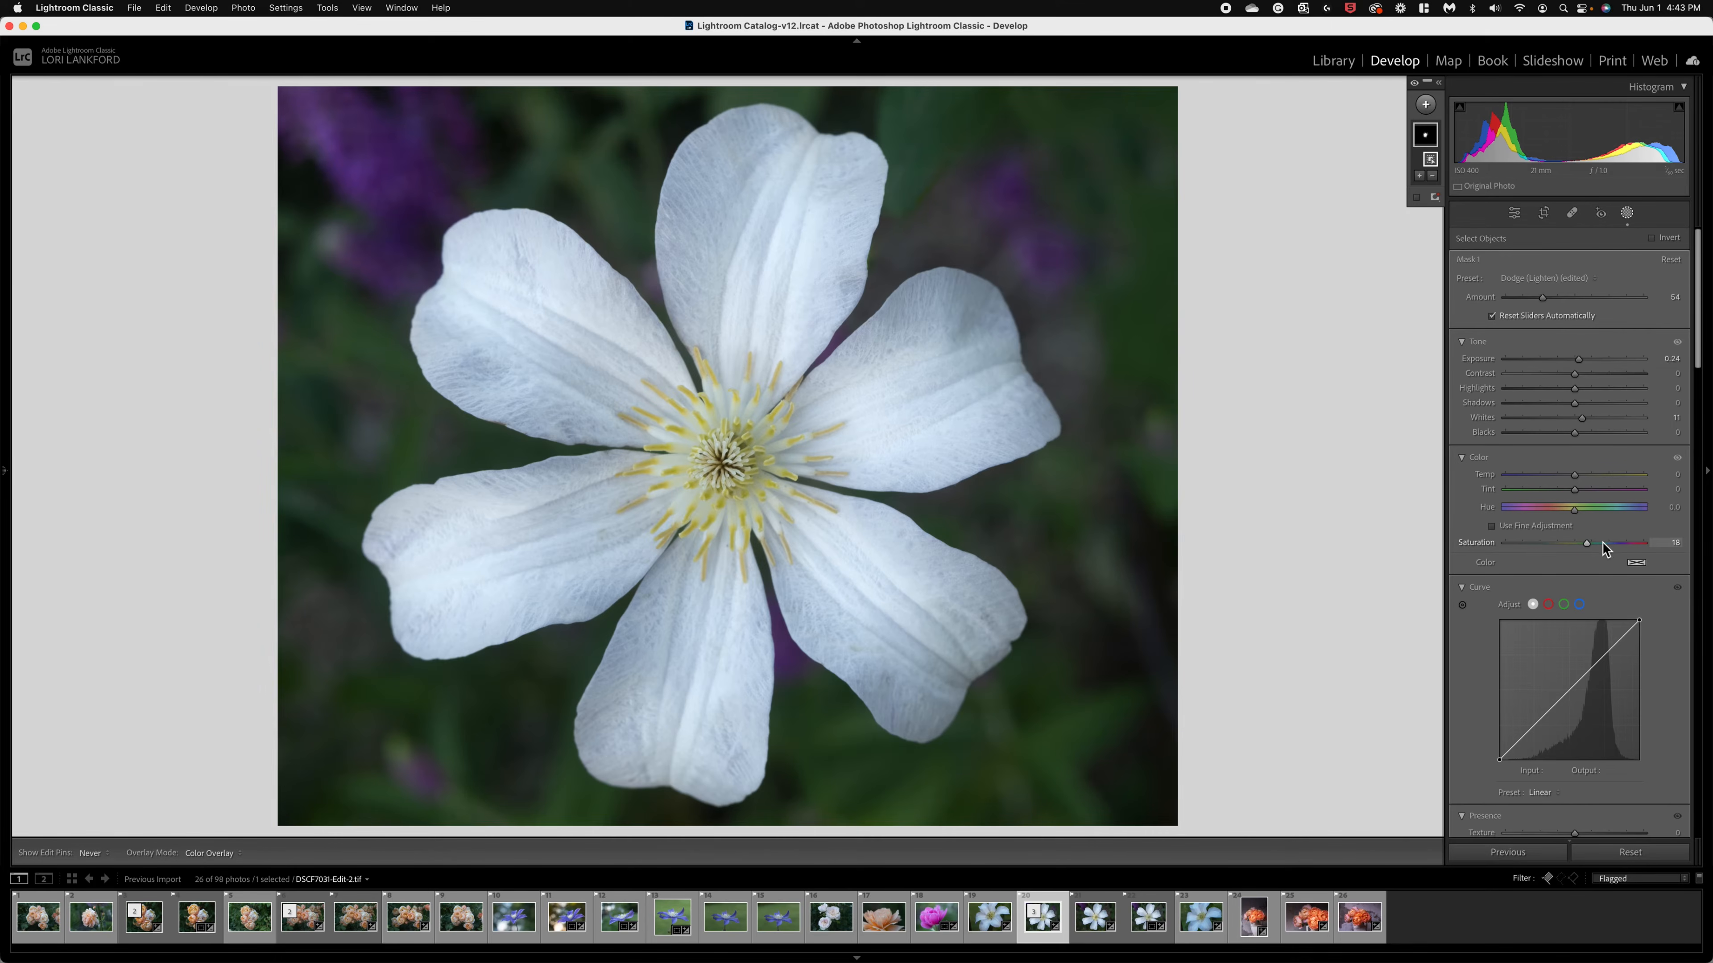
{"action": "scroll", "coordinate": [1585, 607], "scroll_direction": "down", "scroll_amount": 5}
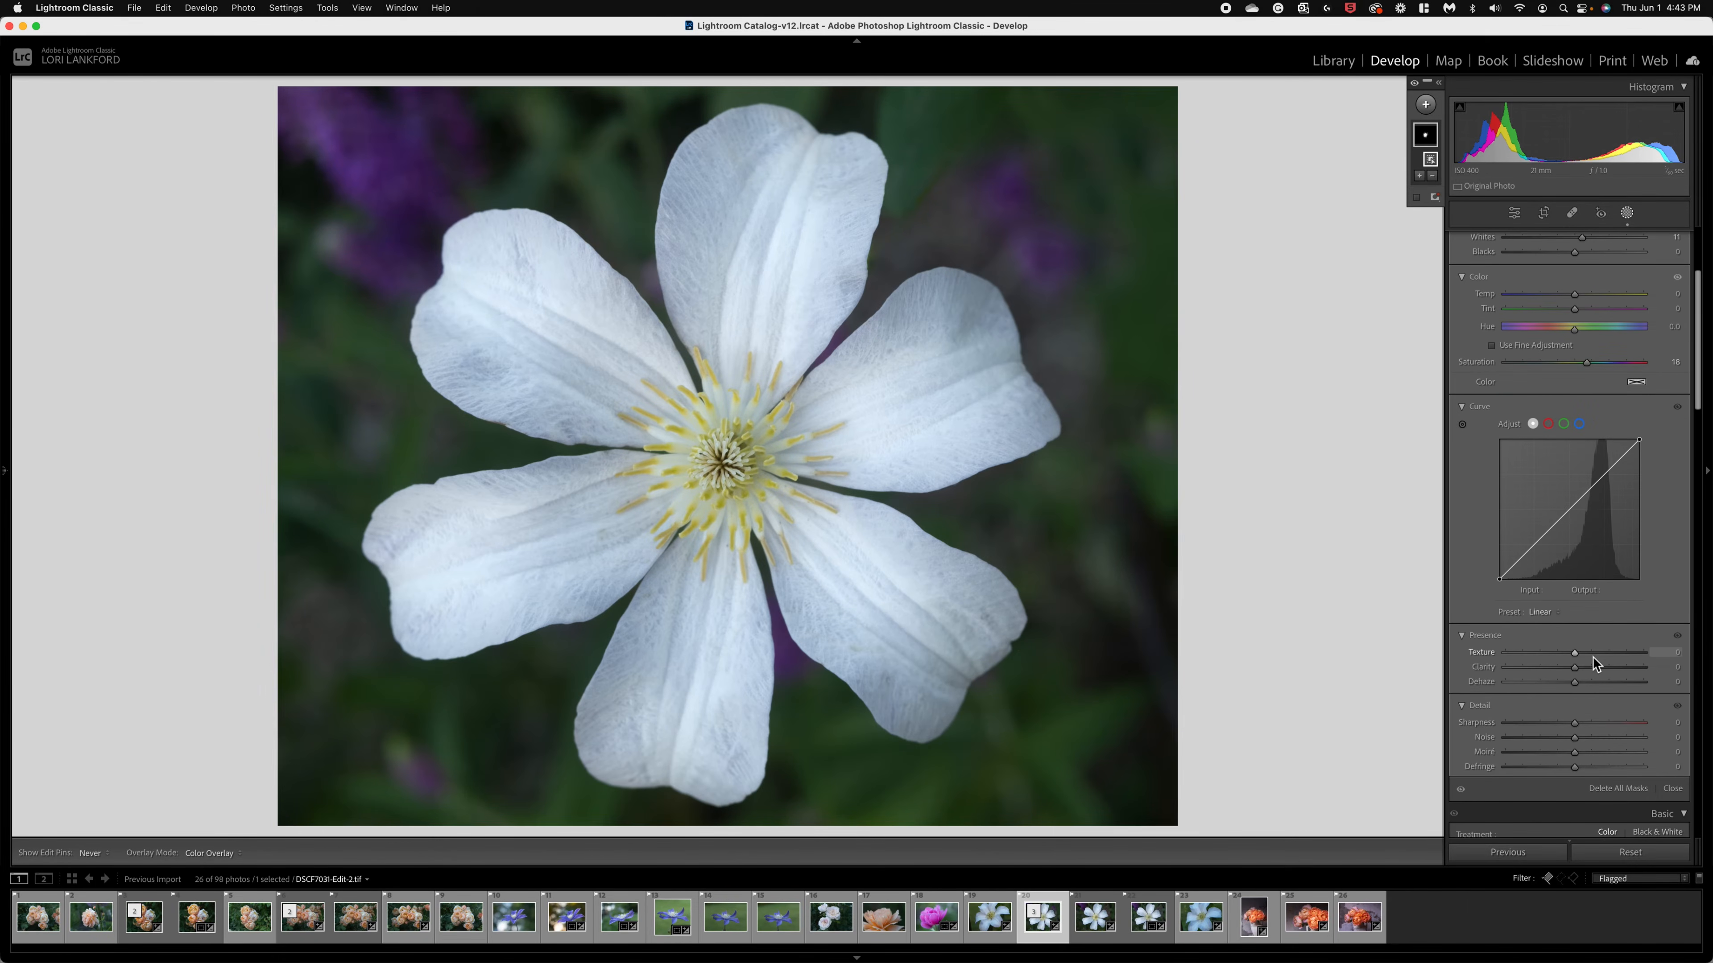
{"action": "left_click_drag", "start_coordinate": [1587, 651], "coordinate": [1599, 651]}
{"action": "left_click", "coordinate": [1586, 667]}
Step: Compare the photo before and after the Lightroom adjustments, finishing on the adjusted version
{"action": "key", "text": "backslash"}
{"action": "key", "text": "backslash"}
{"action": "key", "text": "backslash"}
{"action": "key", "text": "backslash"}
Step: Lower the whole photo's Highlights to -11 and open a copy with Lightroom adjustments in Topaz Studio 2
{"action": "scroll", "coordinate": [1552, 350], "scroll_direction": "up", "scroll_amount": 5}
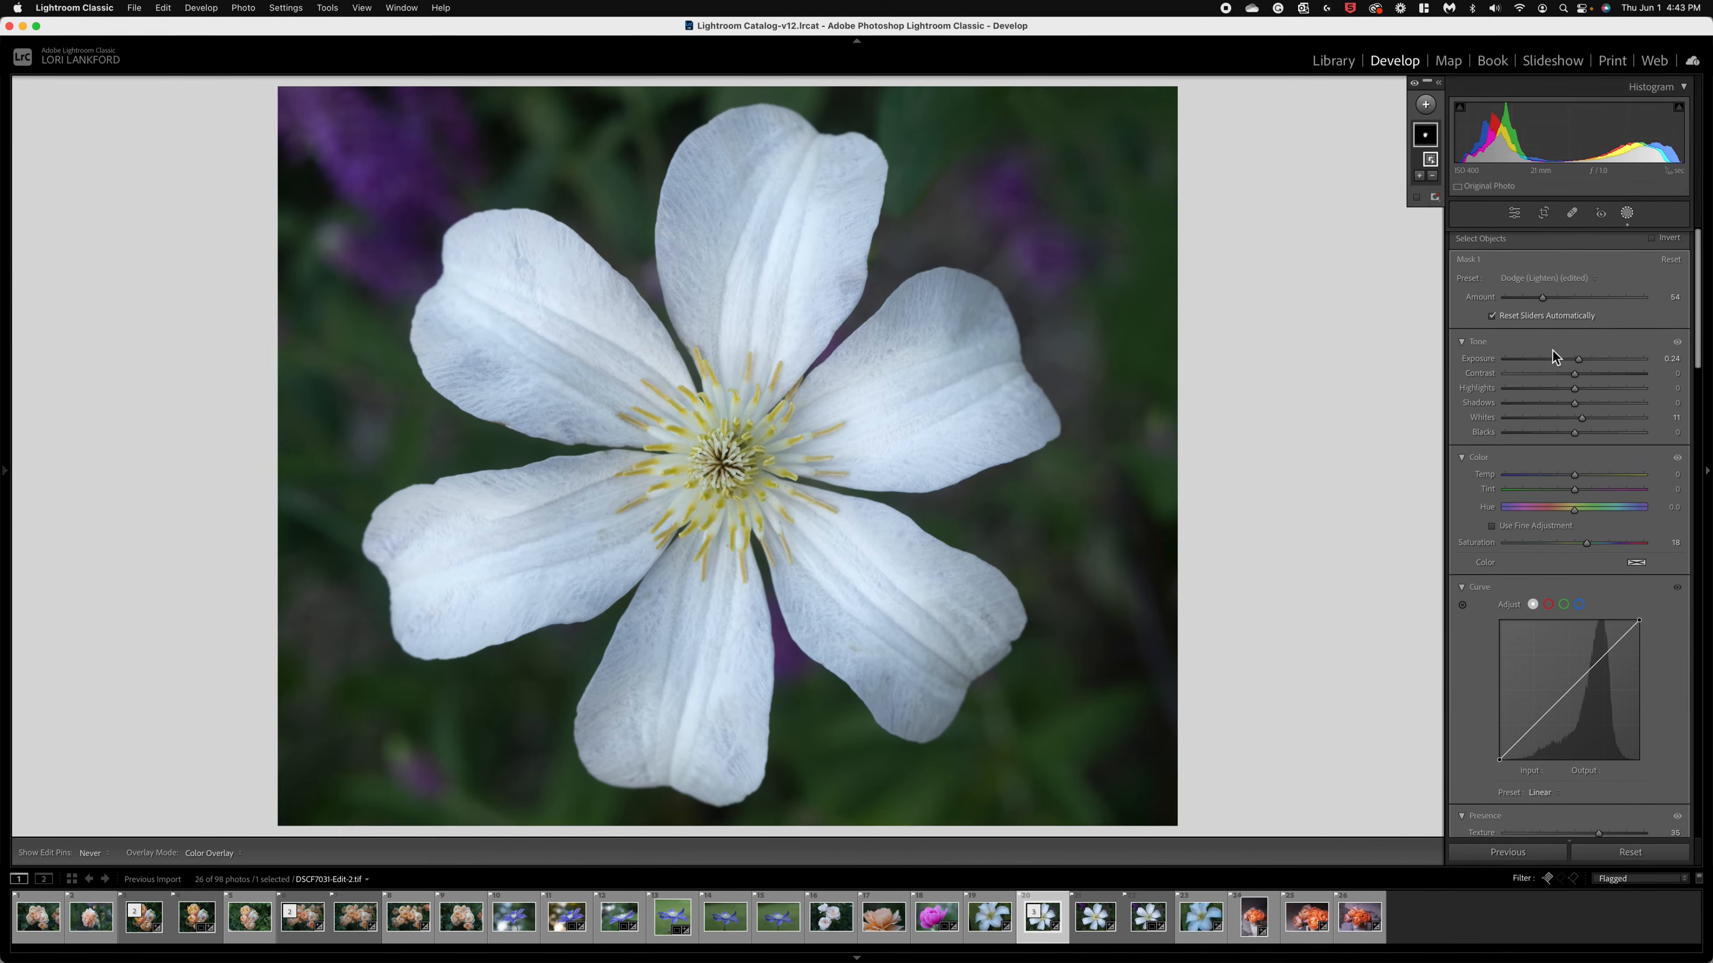
{"action": "left_click", "coordinate": [1514, 214]}
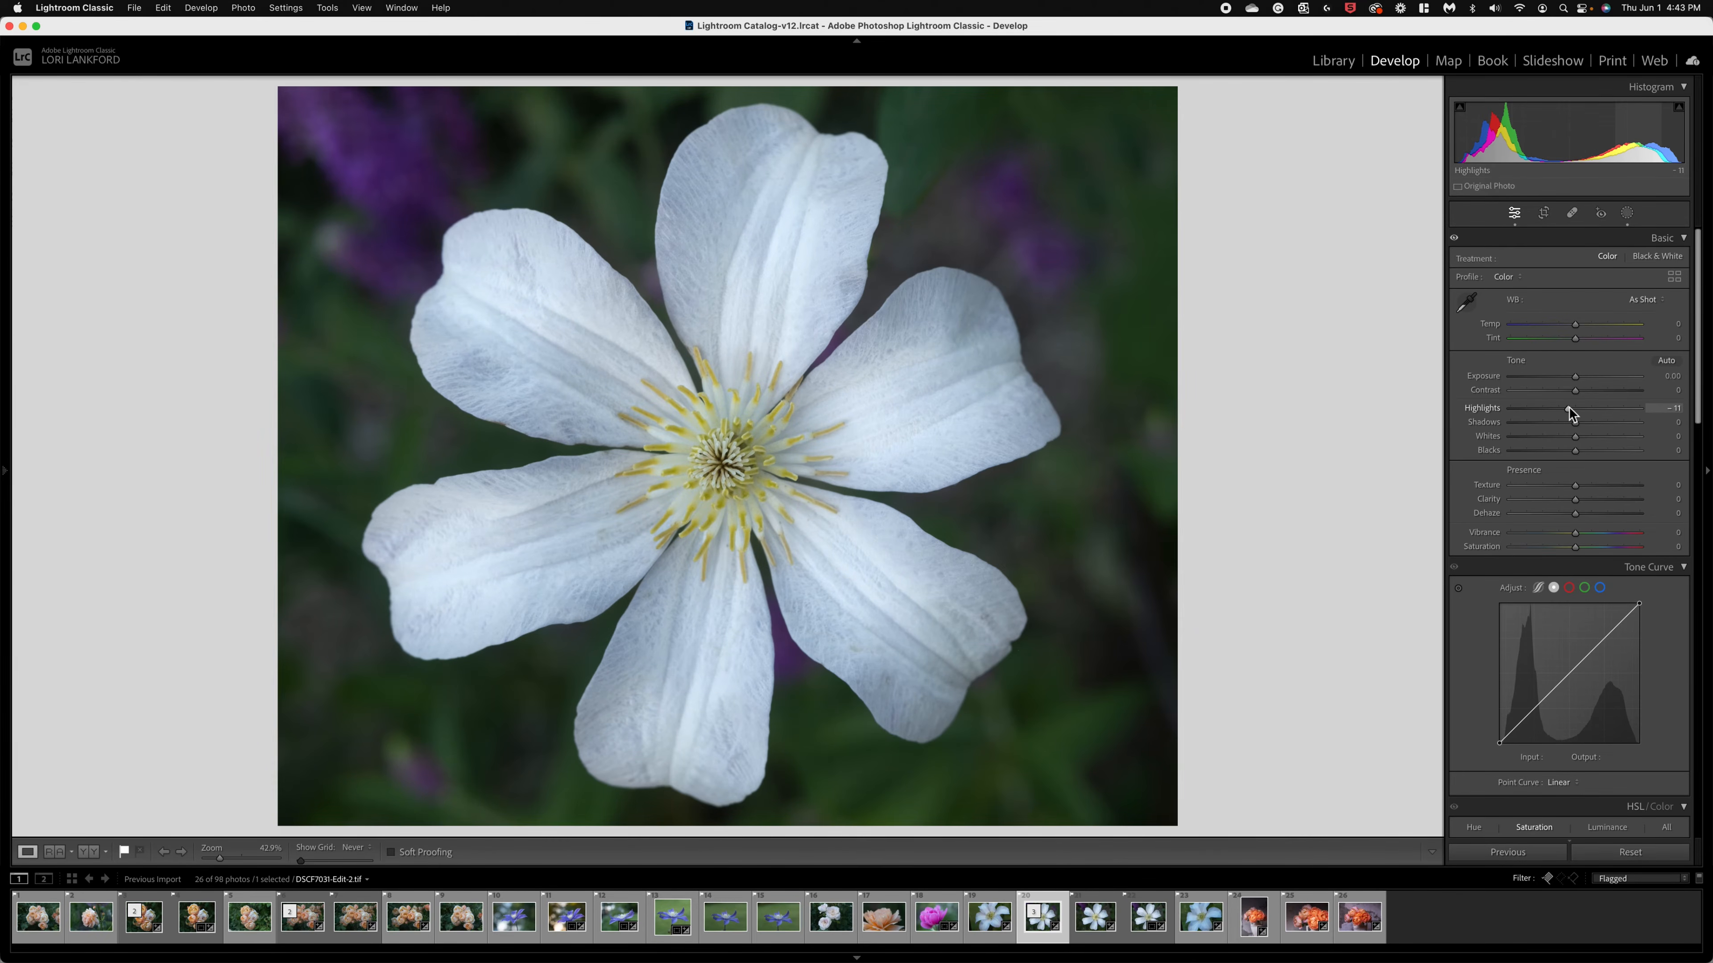
{"action": "right_click", "coordinate": [1112, 525]}
{"action": "mouse_move", "coordinate": [1149, 648]}
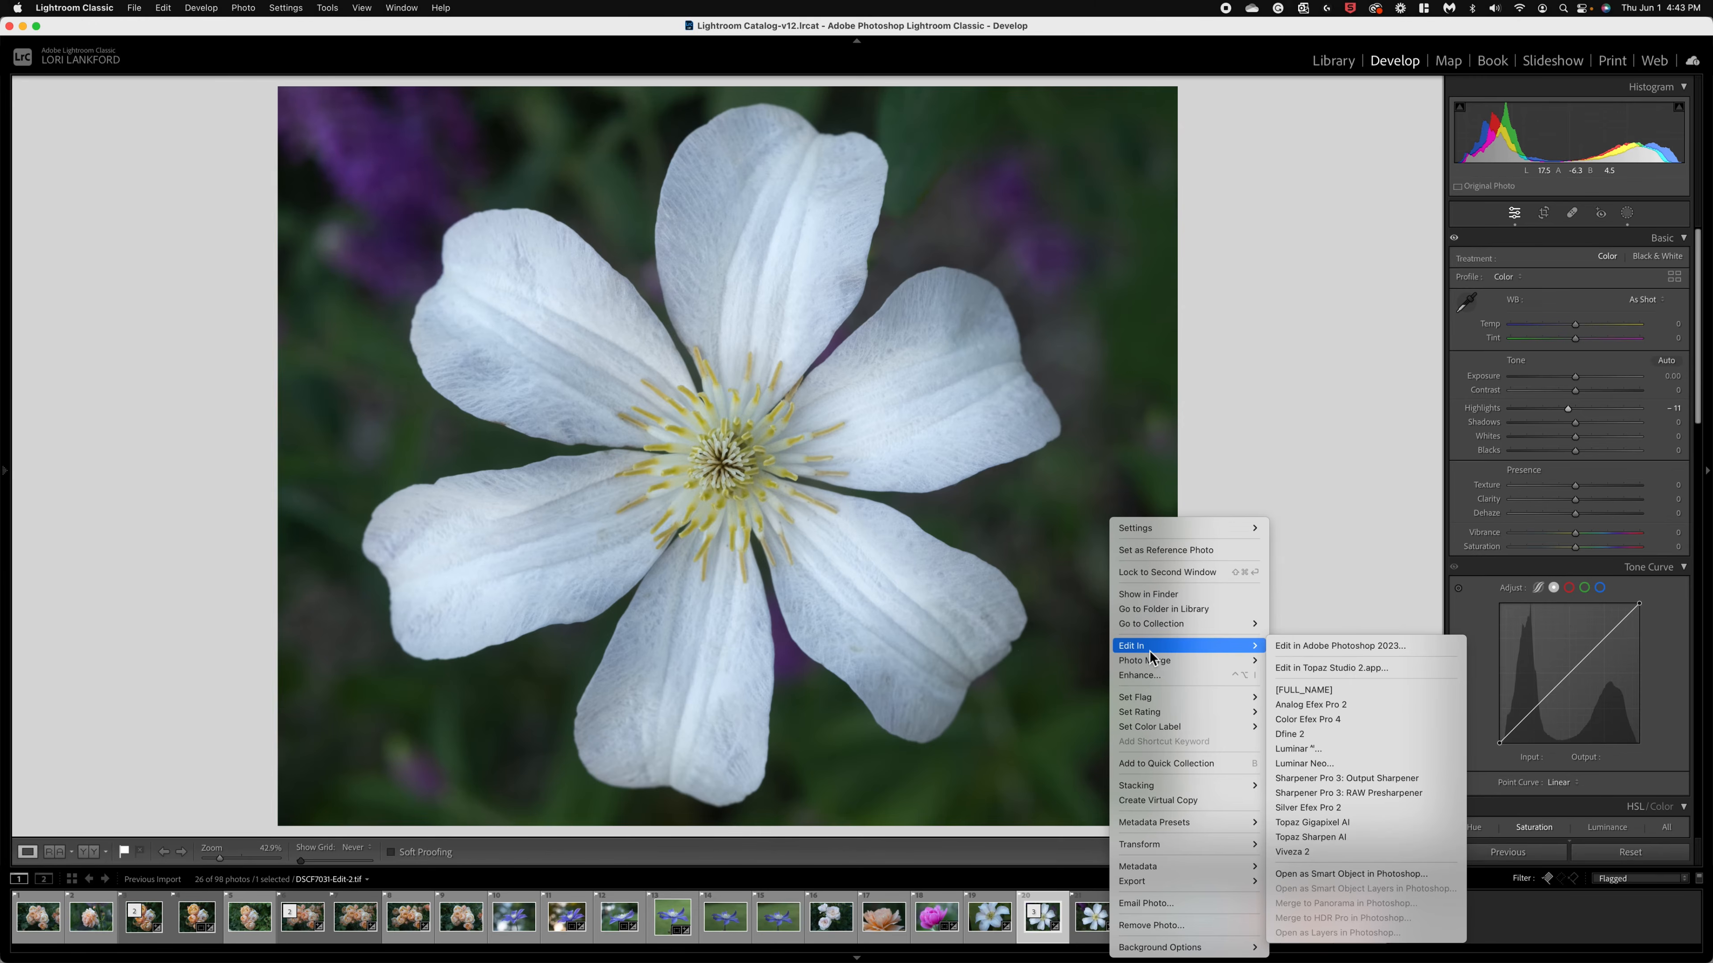
{"action": "left_click", "coordinate": [1369, 668]}
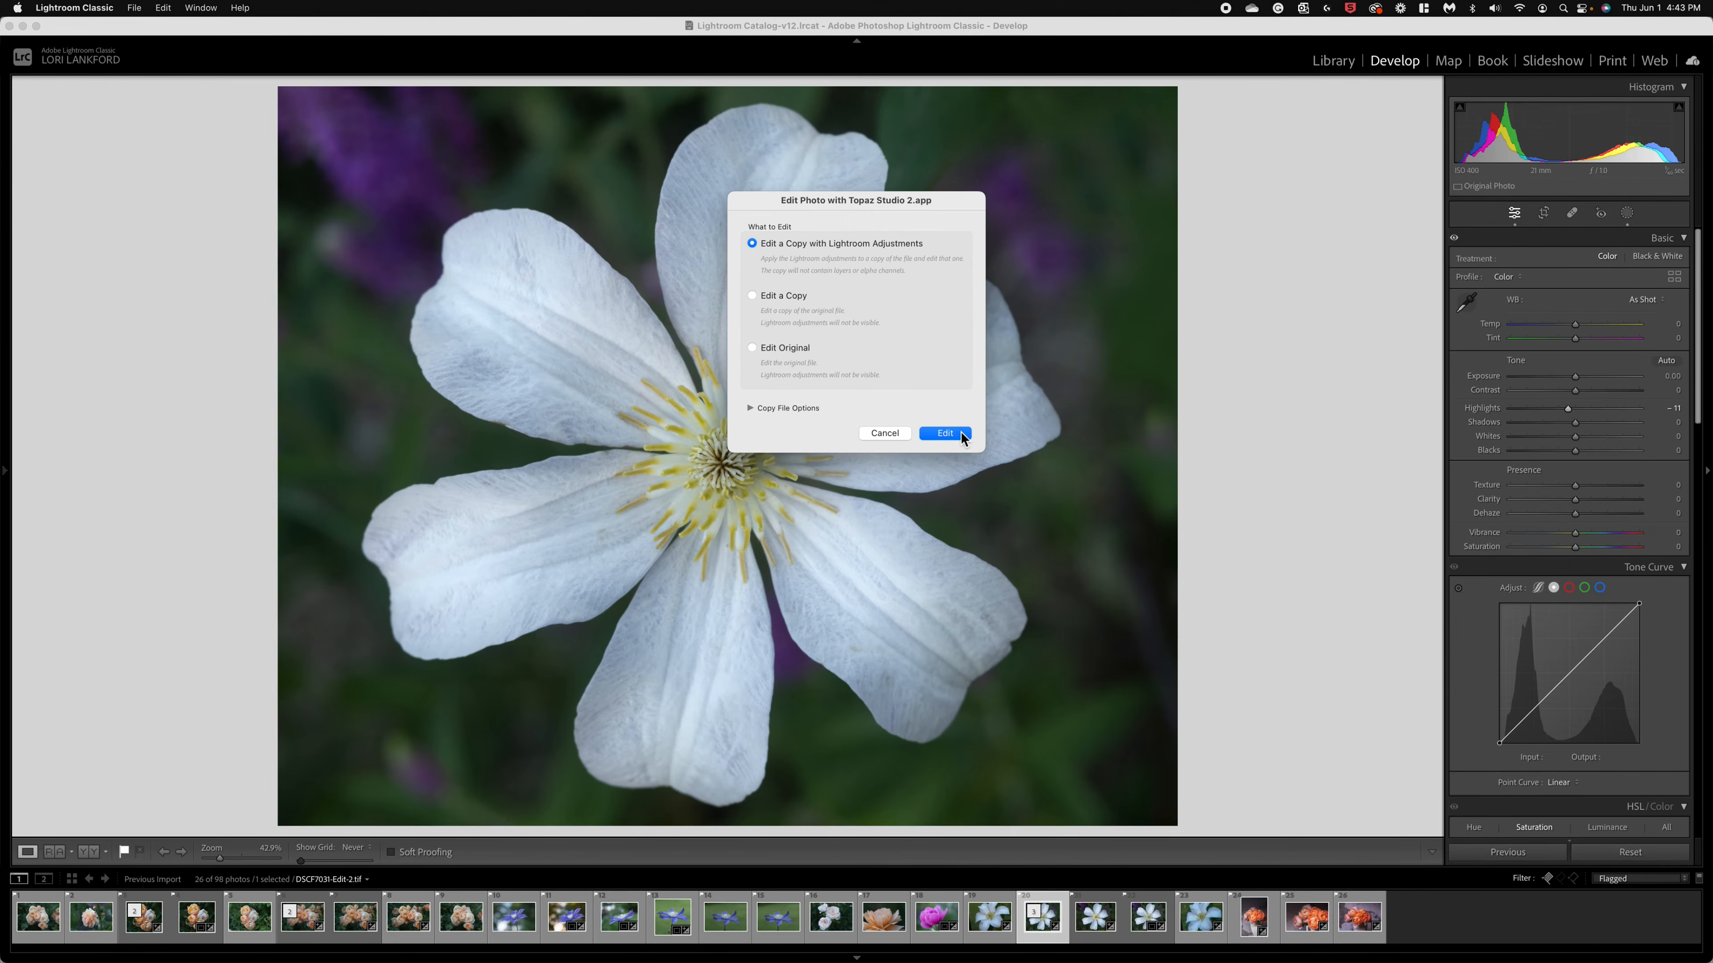
{"action": "left_click", "coordinate": [945, 433]}
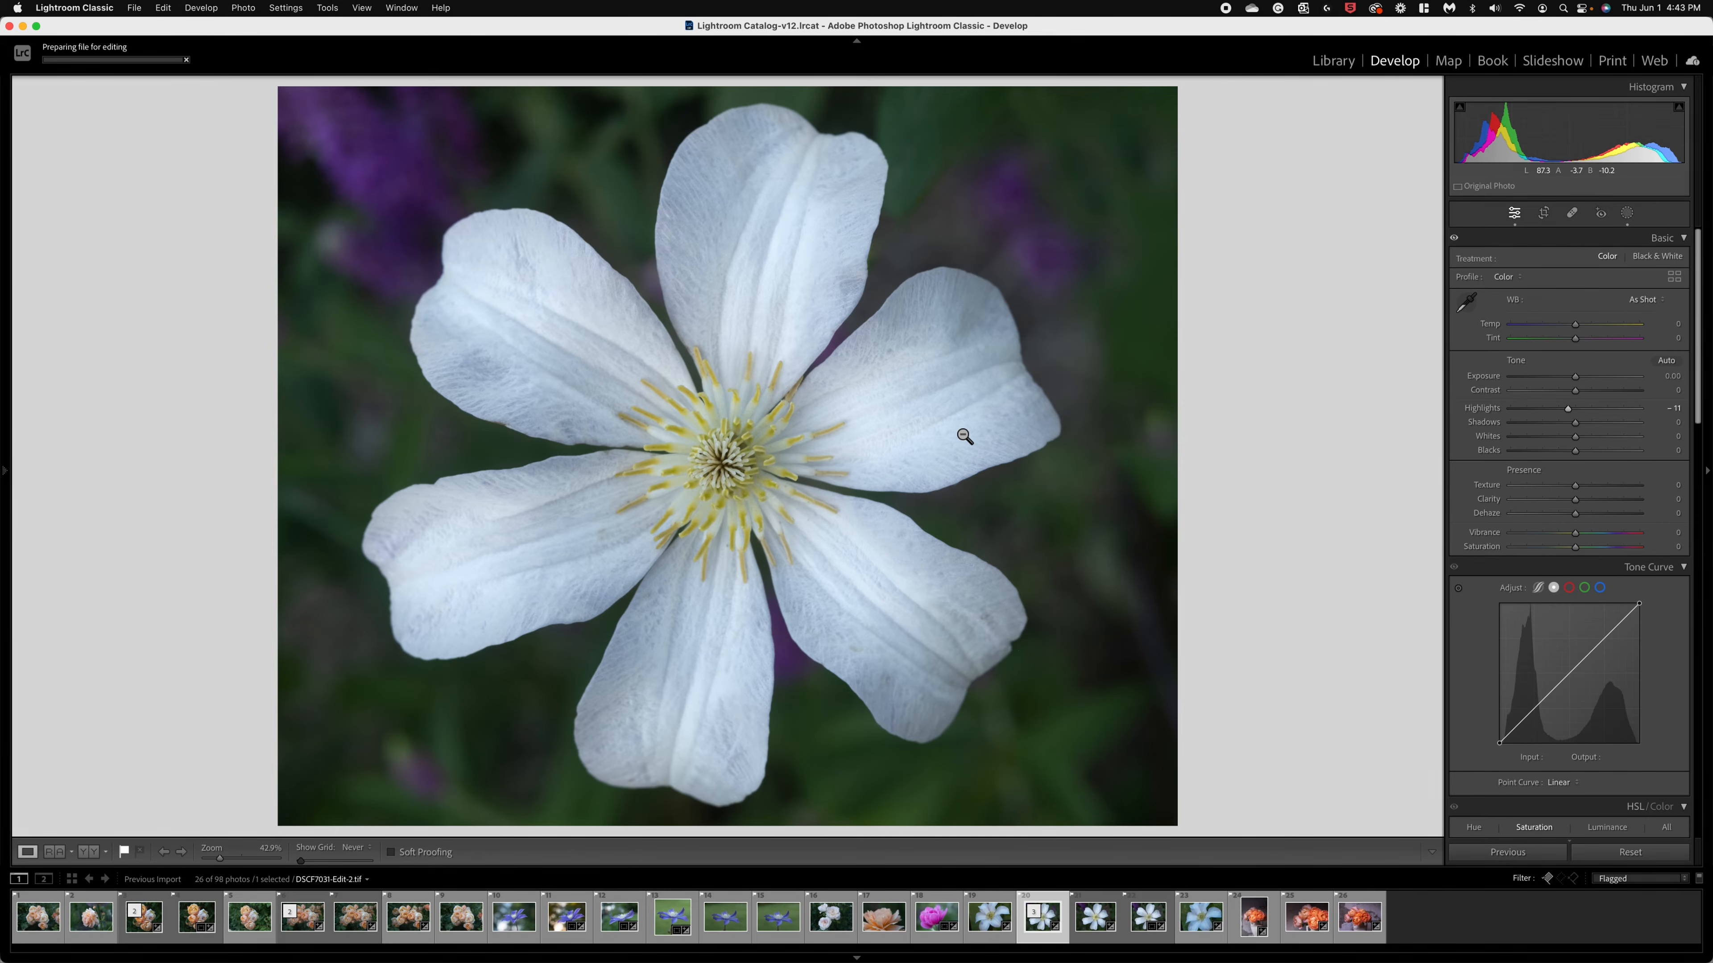
{"action": "mouse_move", "coordinate": [1199, 945]}
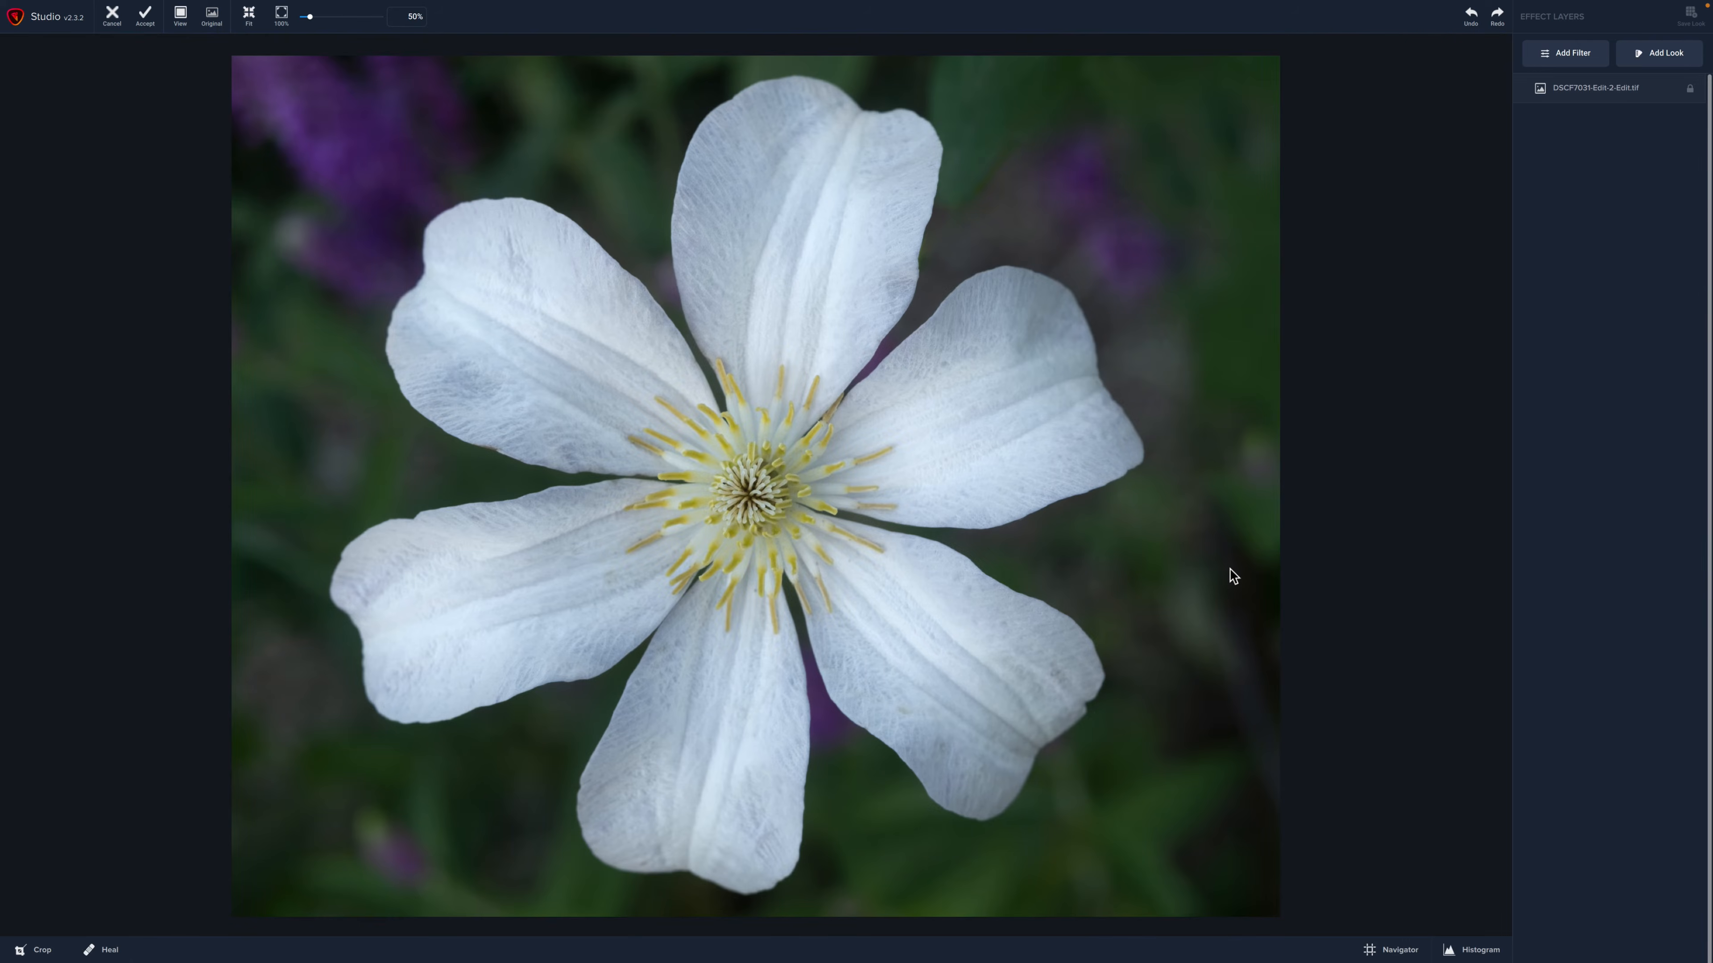
Step: Apply the favourite look Fur and Feathers to the flower photo at an amount of 18
{"action": "left_click", "coordinate": [1659, 53]}
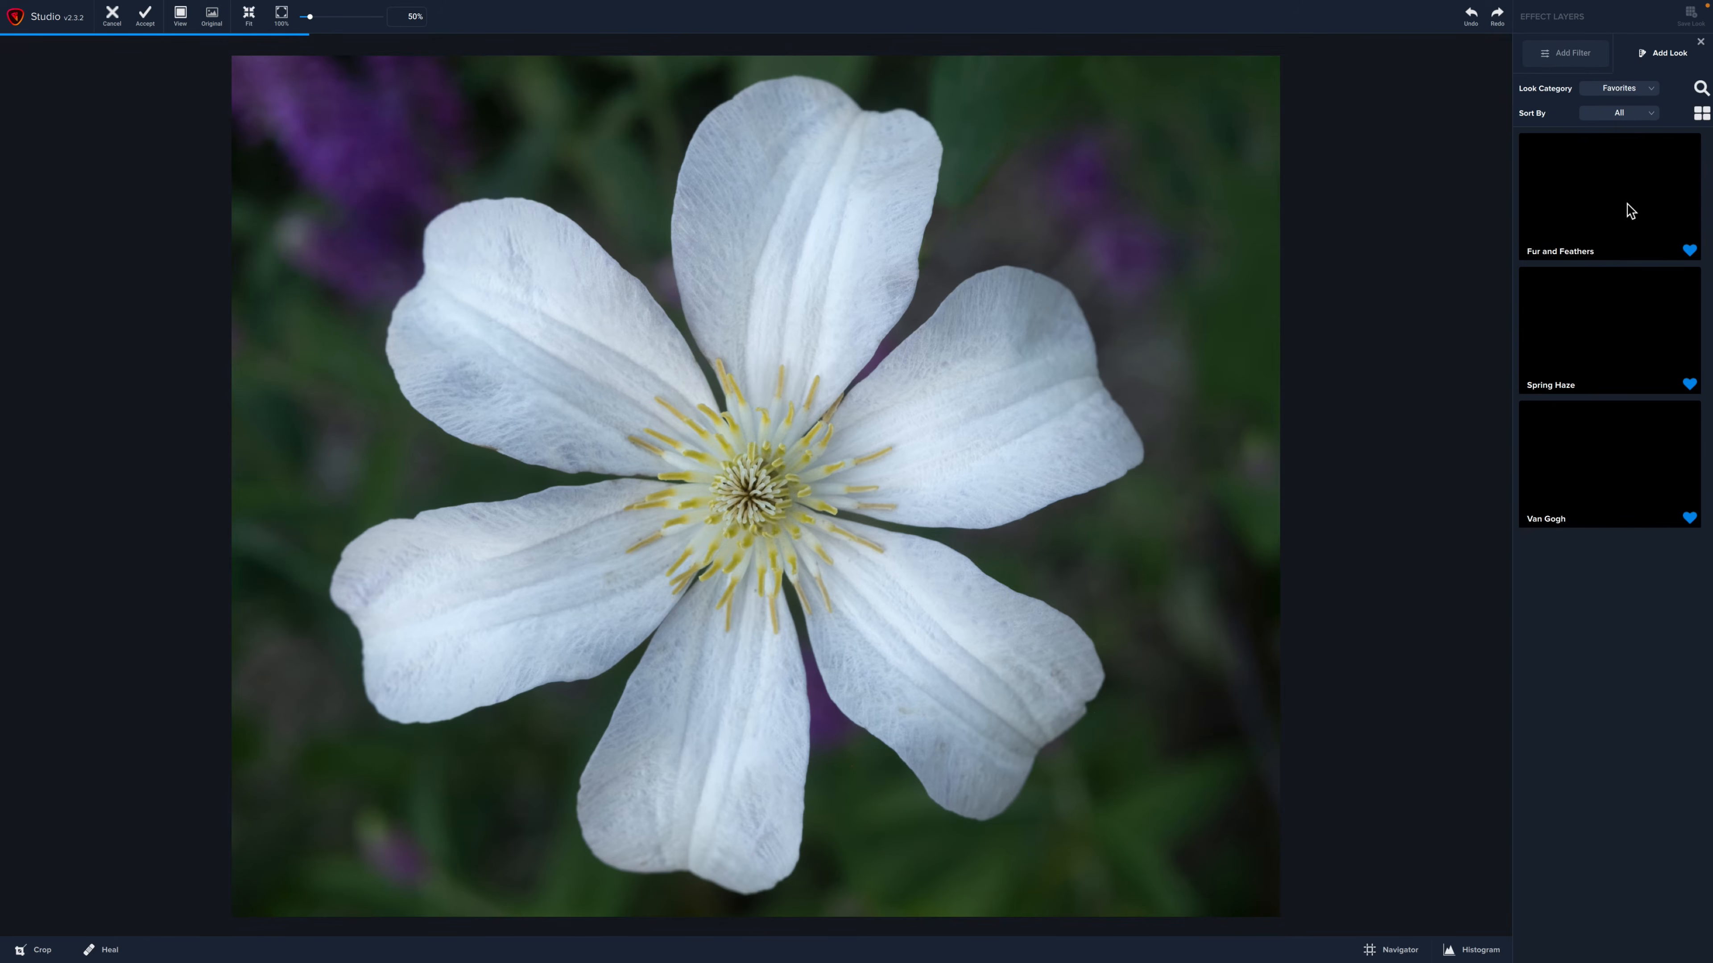
{"action": "mouse_move", "coordinate": [1625, 217]}
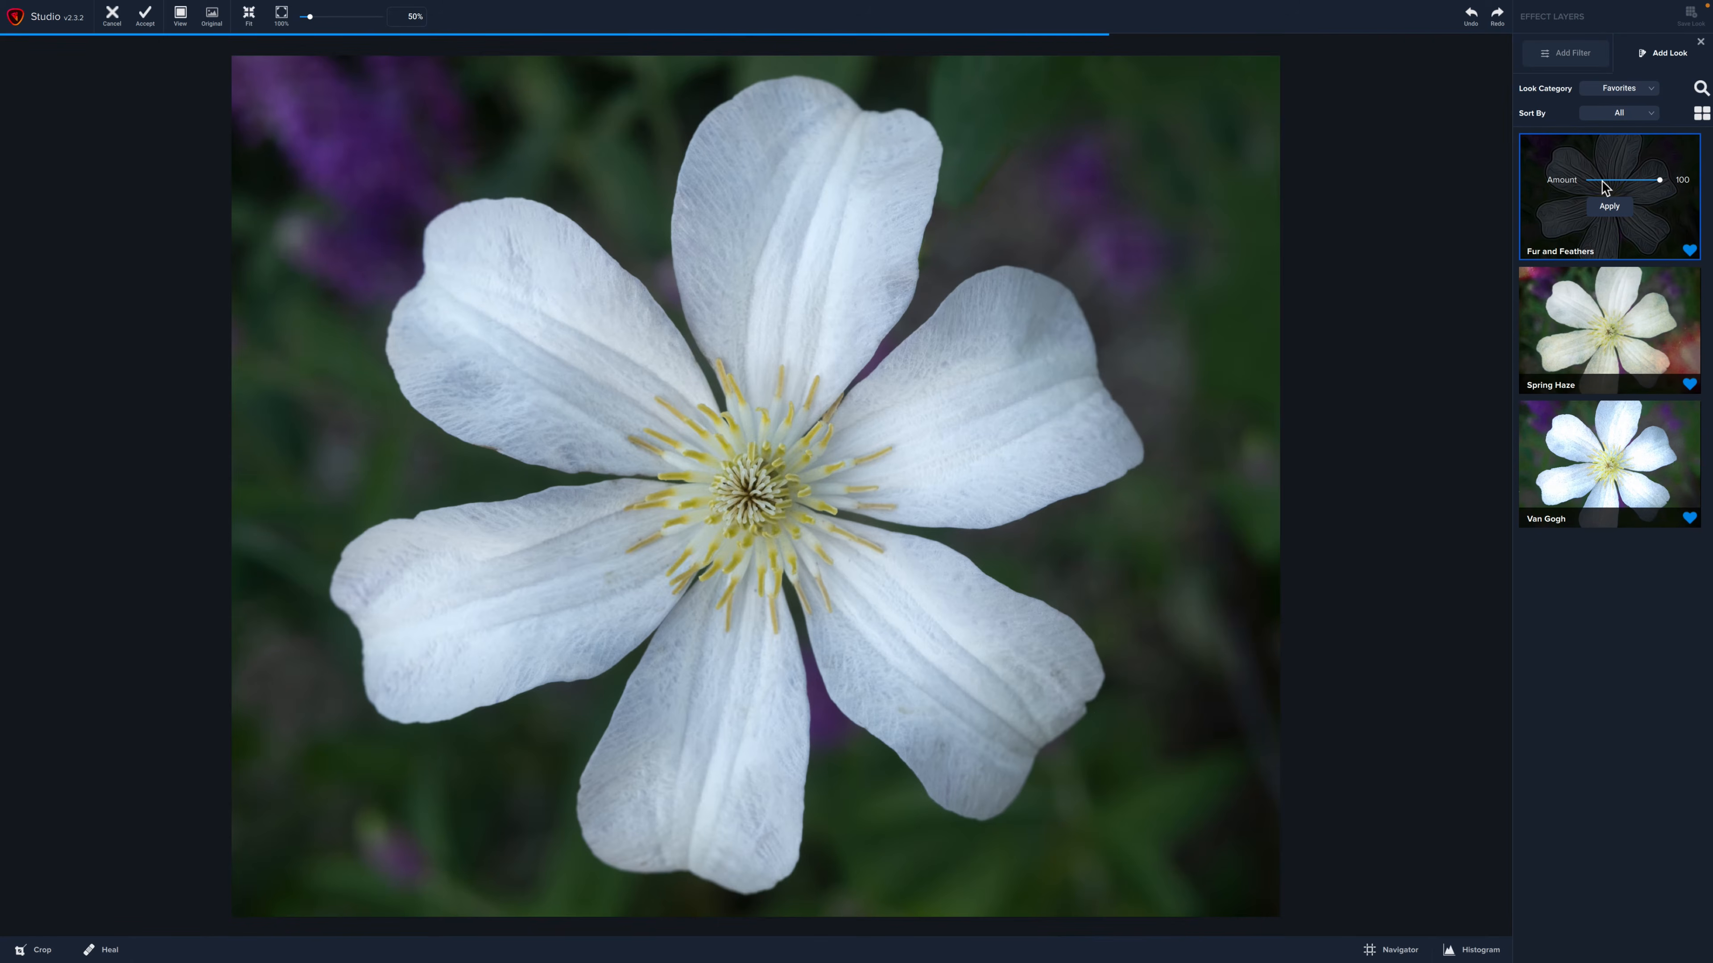
{"action": "left_click", "coordinate": [1603, 181]}
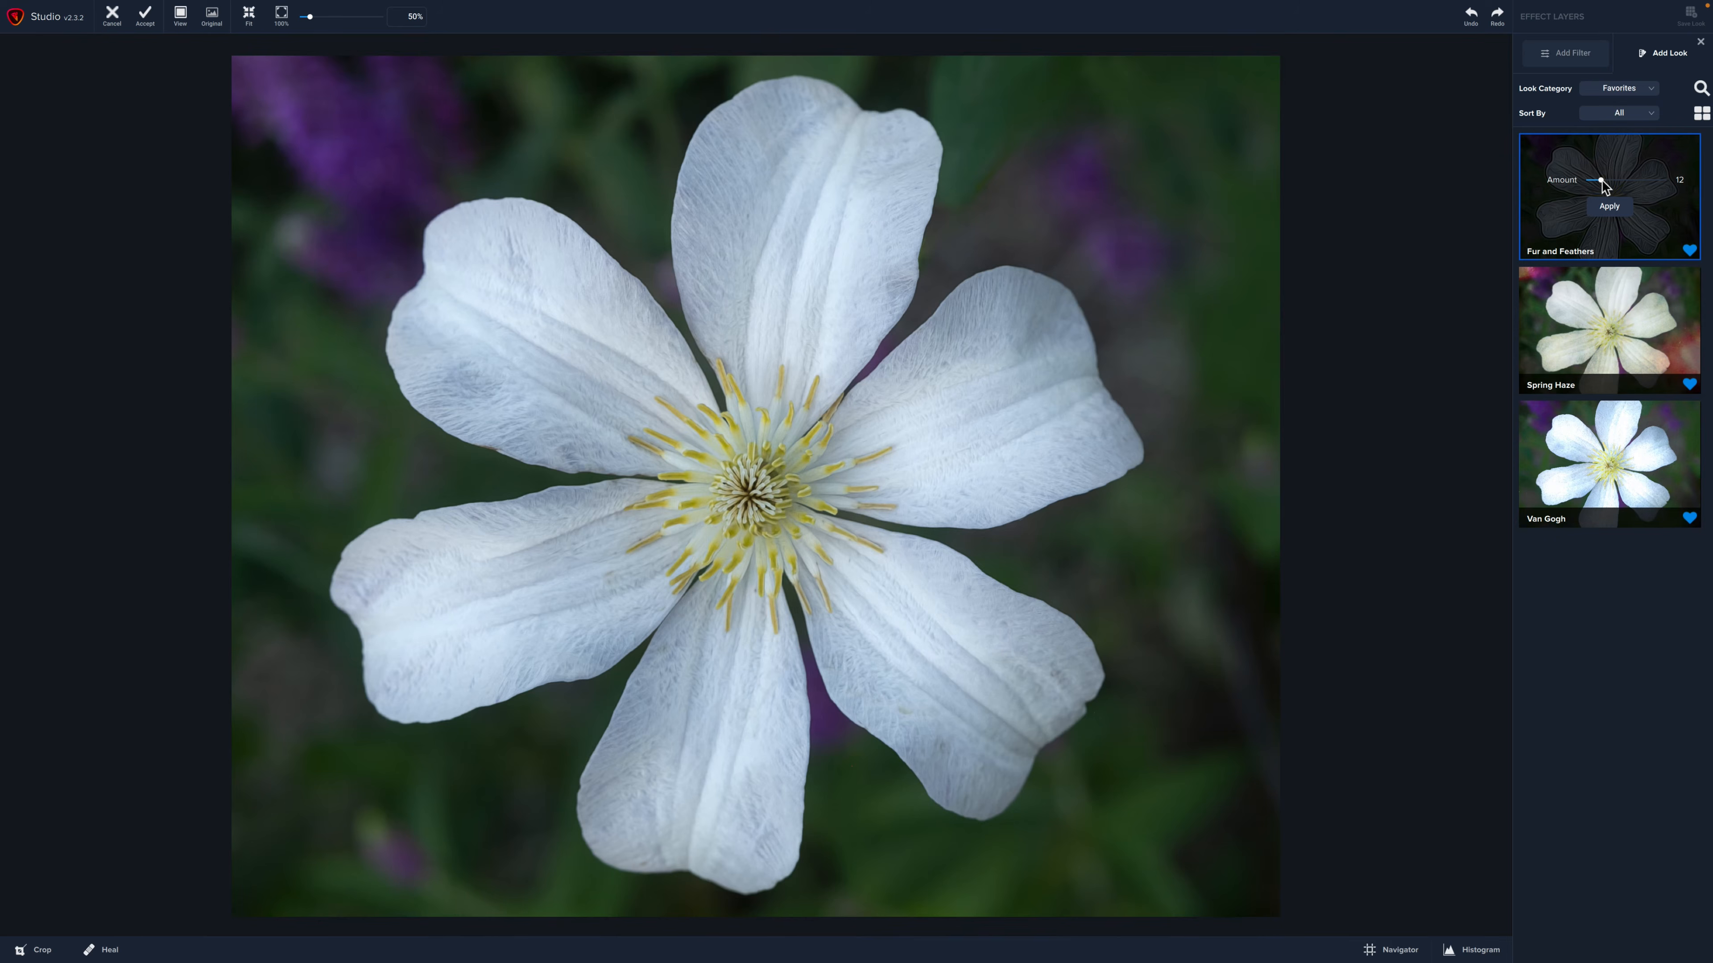
{"action": "left_click", "coordinate": [1606, 181]}
{"action": "left_click", "coordinate": [1609, 207]}
Step: Add a brush mask to the Fur and Feathers look and paint over all six petals at transparency 0.56
{"action": "left_click", "coordinate": [1664, 90]}
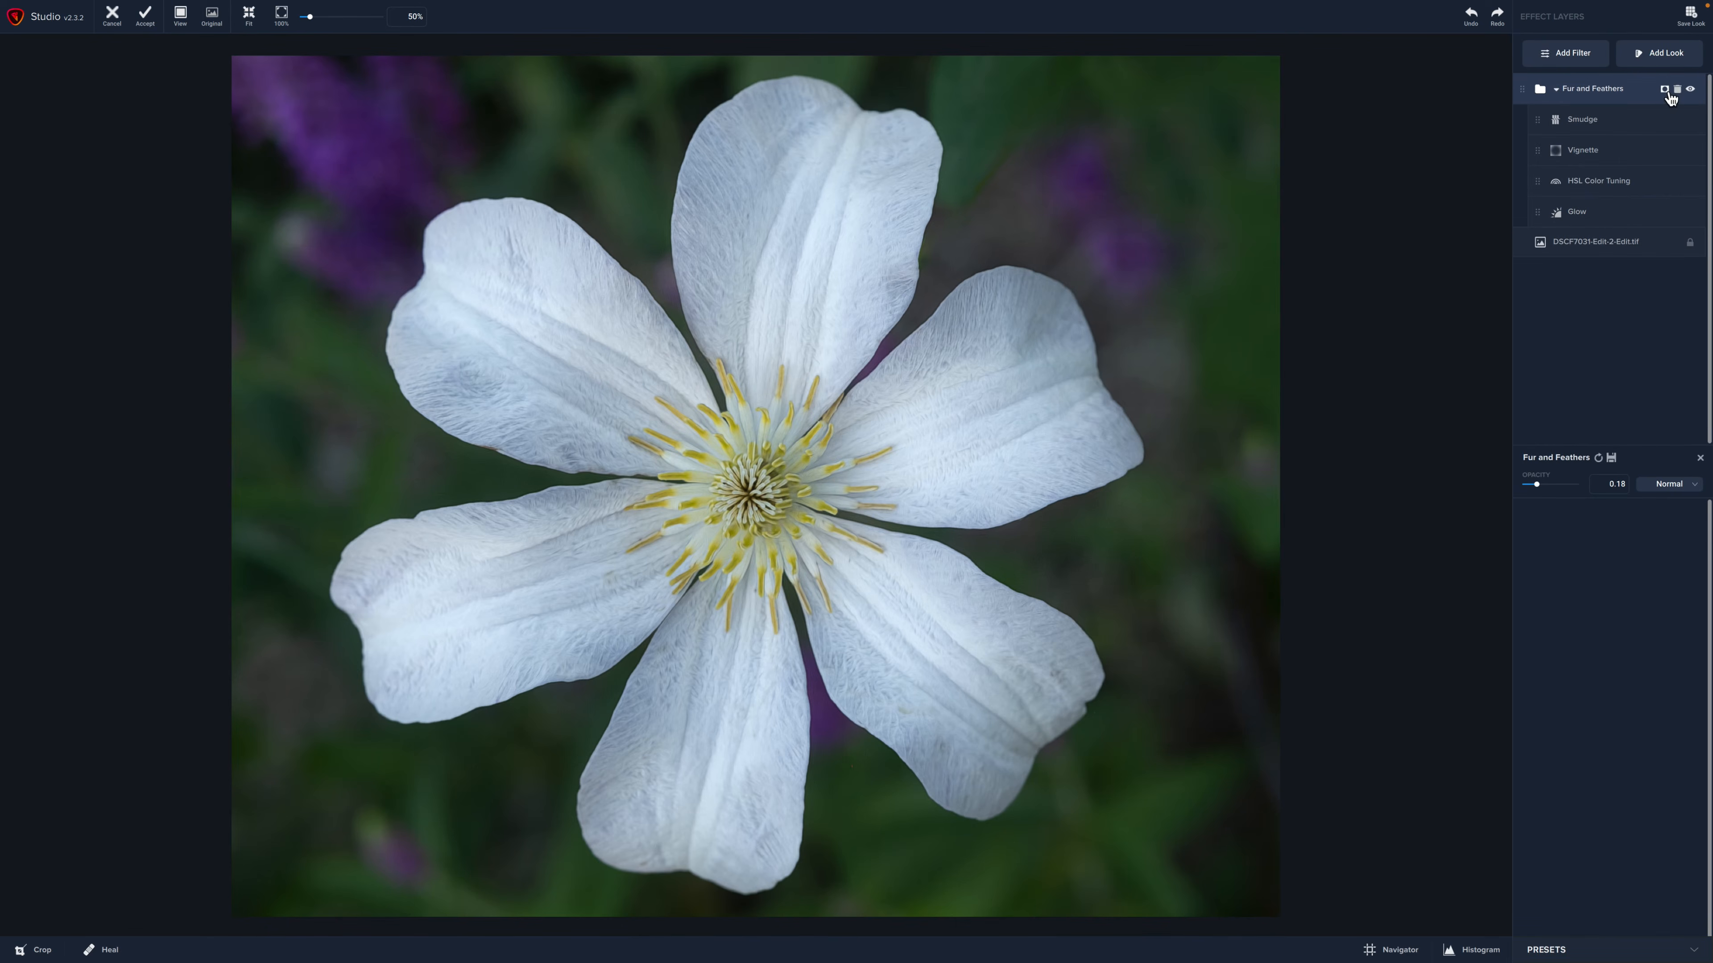
{"action": "left_click", "coordinate": [1639, 526]}
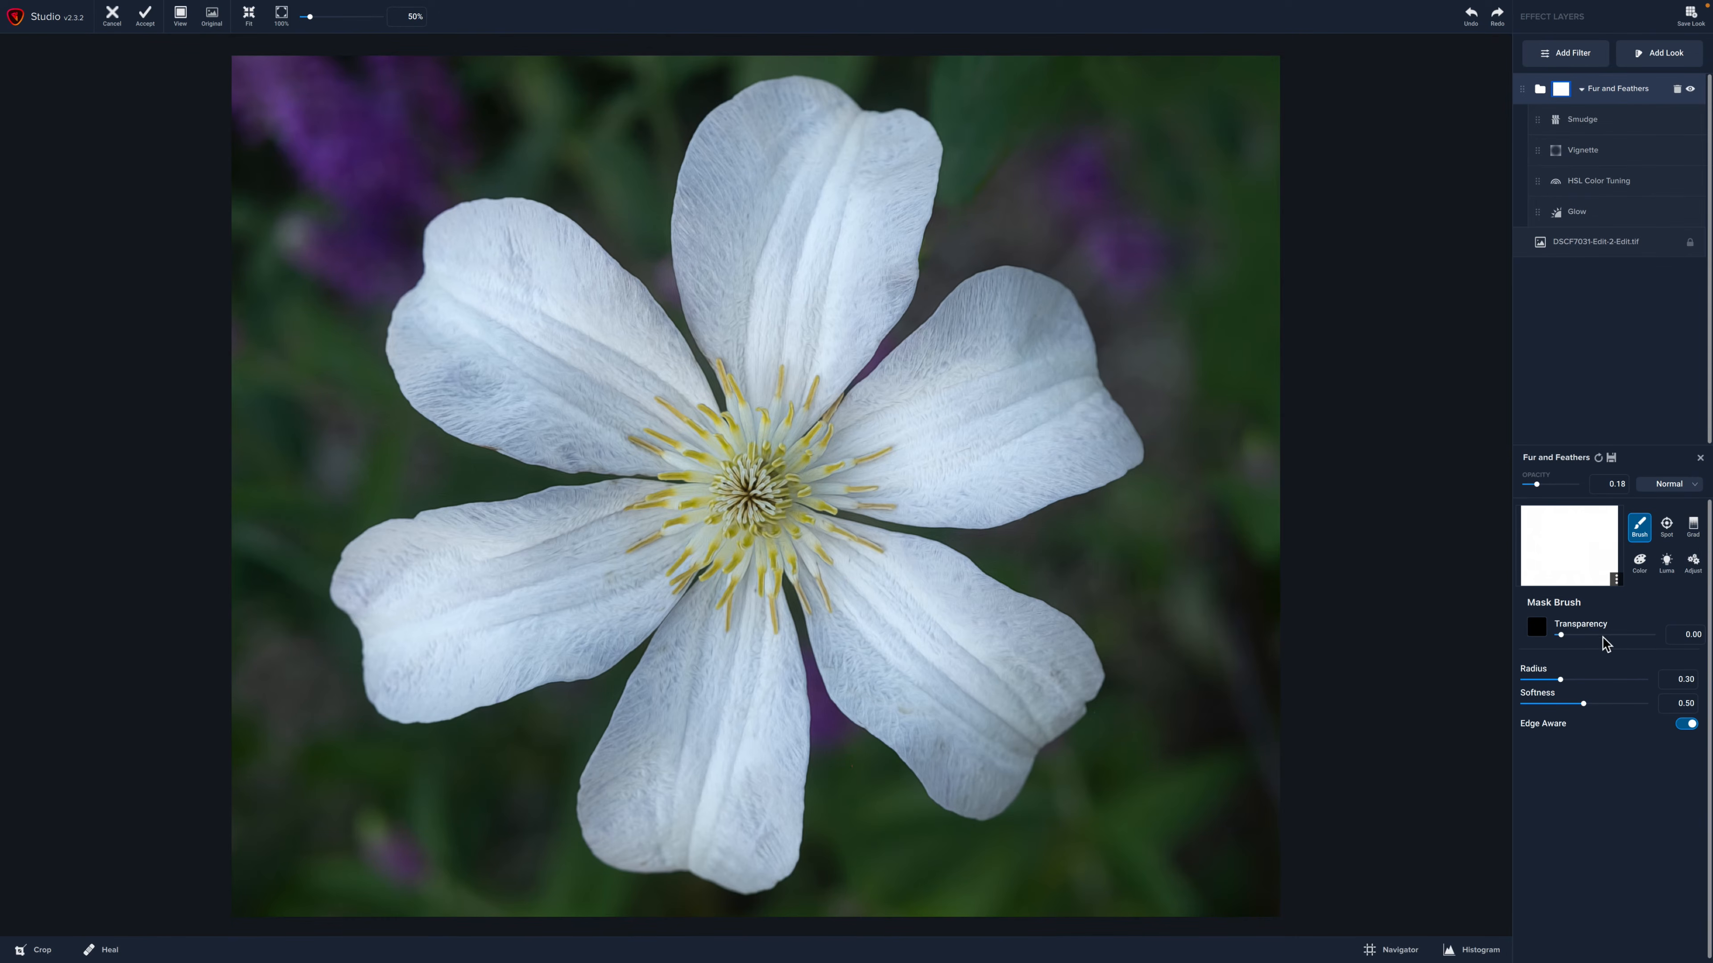
{"action": "left_click_drag", "start_coordinate": [1561, 637], "coordinate": [1610, 639]}
{"action": "mouse_move", "coordinate": [765, 142]}
{"action": "left_mouse_down"}
{"action": "mouse_move", "coordinate": [729, 289]}
{"action": "mouse_move", "coordinate": [769, 130]}
{"action": "mouse_move", "coordinate": [826, 113]}
{"action": "mouse_move", "coordinate": [884, 282]}
{"action": "mouse_move", "coordinate": [846, 341]}
{"action": "left_mouse_up"}
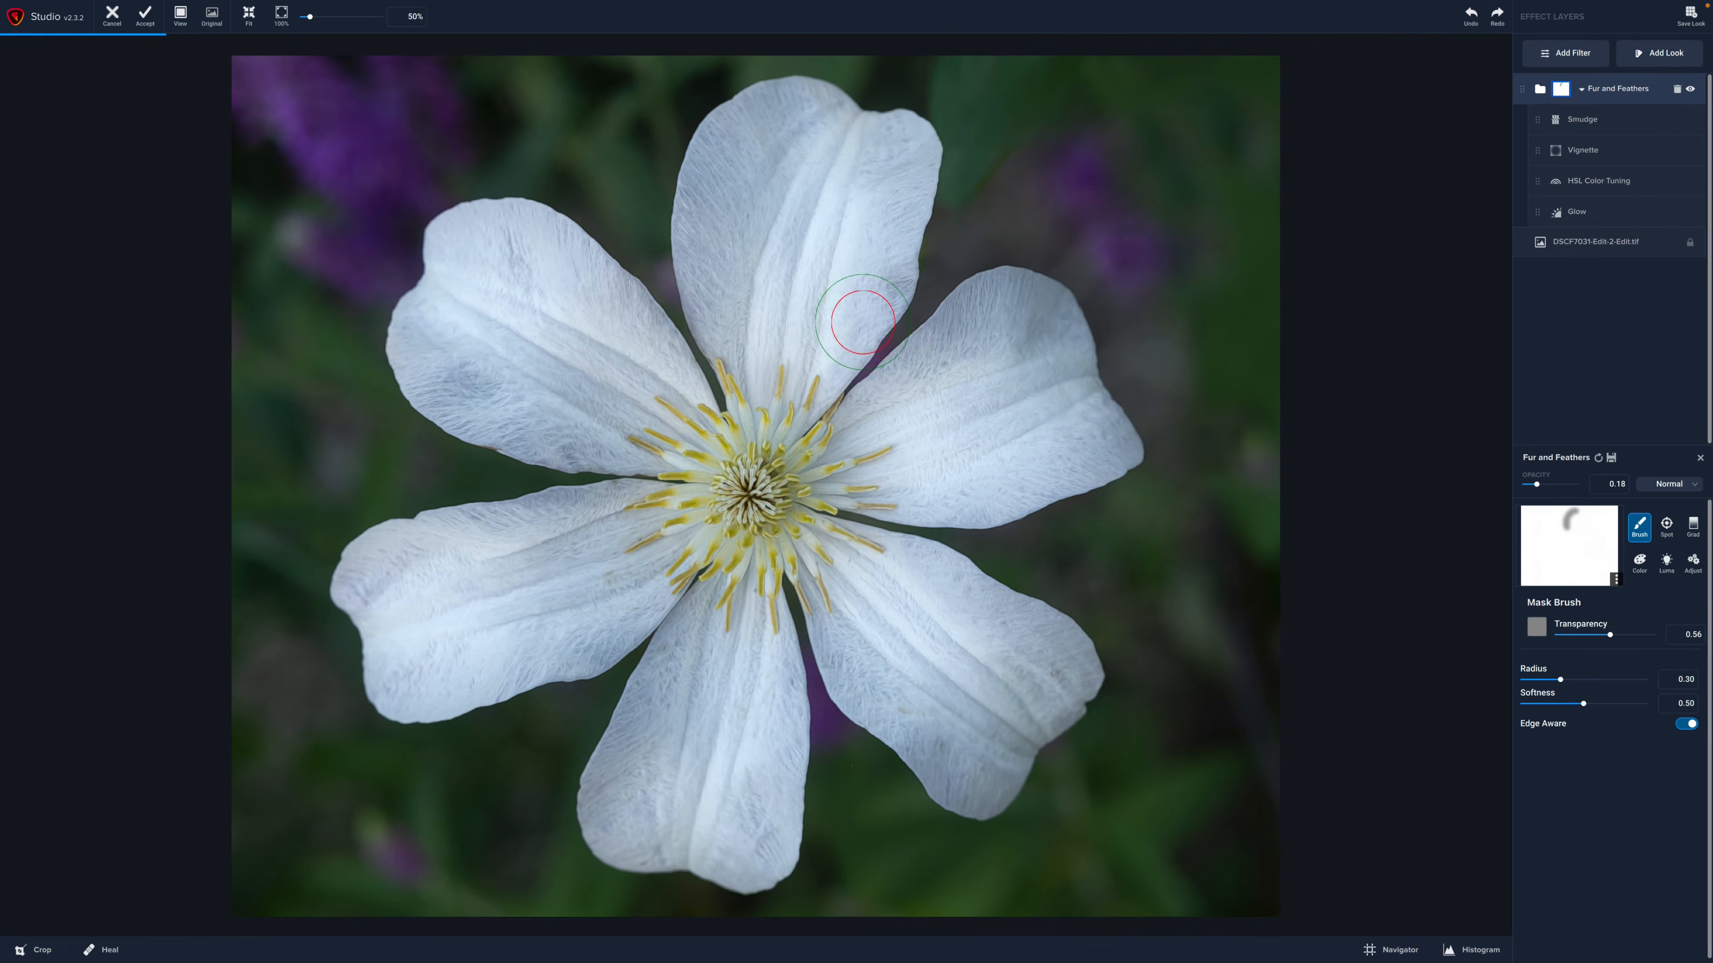
{"action": "mouse_move", "coordinate": [918, 391]}
{"action": "left_mouse_down"}
{"action": "mouse_move", "coordinate": [1032, 304]}
{"action": "mouse_move", "coordinate": [1079, 378]}
{"action": "mouse_move", "coordinate": [998, 486]}
{"action": "mouse_move", "coordinate": [894, 485]}
{"action": "left_mouse_up"}
{"action": "mouse_move", "coordinate": [820, 591]}
{"action": "left_mouse_down"}
{"action": "mouse_move", "coordinate": [986, 784]}
{"action": "mouse_move", "coordinate": [1055, 687]}
{"action": "mouse_move", "coordinate": [958, 600]}
{"action": "mouse_move", "coordinate": [868, 566]}
{"action": "left_mouse_up"}
{"action": "mouse_move", "coordinate": [436, 359]}
{"action": "left_mouse_down"}
{"action": "mouse_move", "coordinate": [580, 430]}
{"action": "mouse_move", "coordinate": [433, 307]}
{"action": "mouse_move", "coordinate": [484, 269]}
{"action": "mouse_move", "coordinate": [526, 268]}
{"action": "mouse_move", "coordinate": [611, 377]}
{"action": "left_mouse_up"}
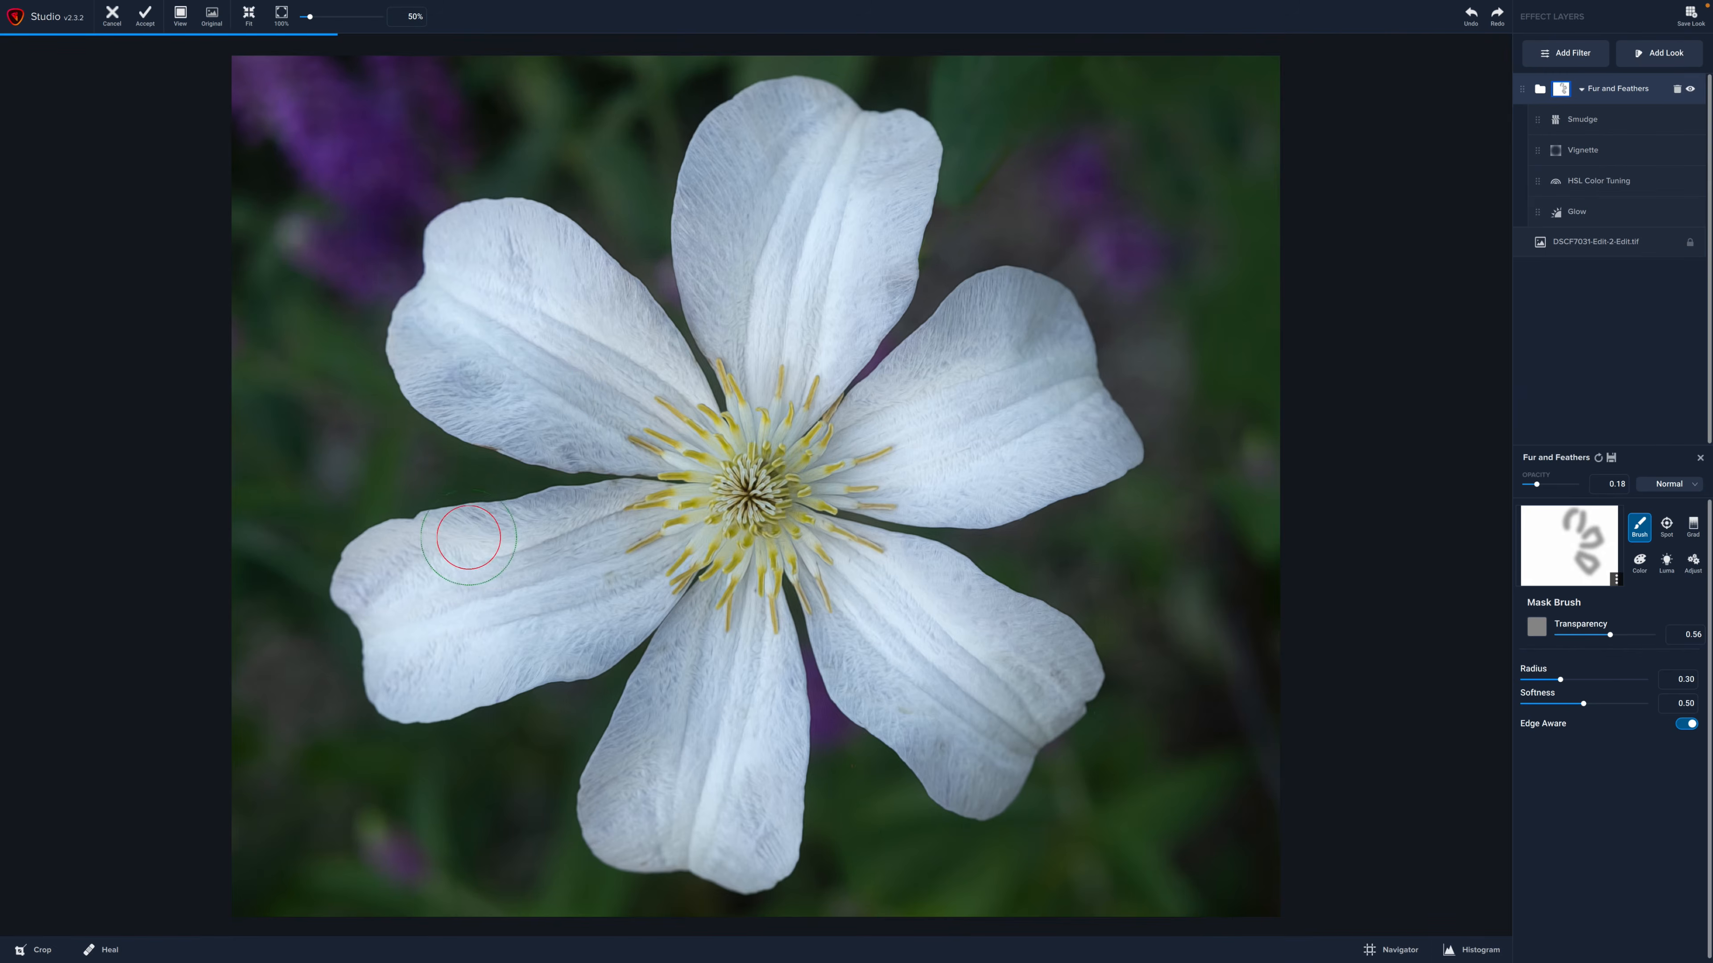
{"action": "left_click_drag", "start_coordinate": [391, 568], "coordinate": [638, 530]}
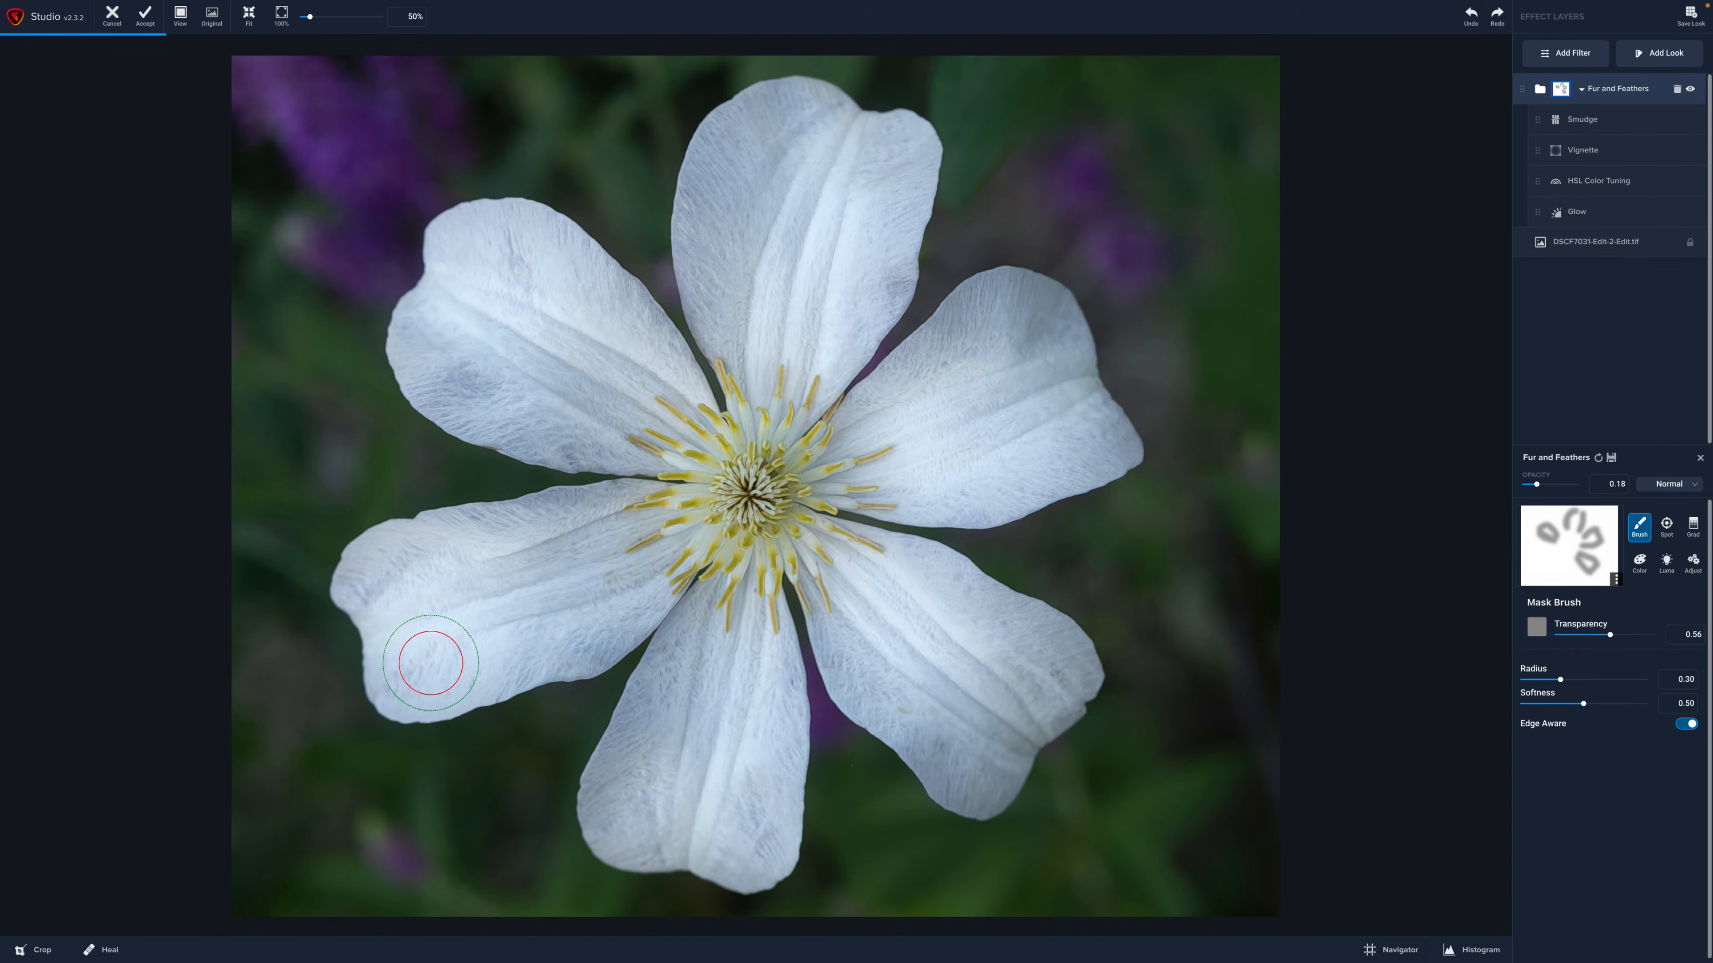
{"action": "mouse_move", "coordinate": [428, 658]}
{"action": "left_mouse_down"}
{"action": "mouse_move", "coordinate": [650, 618]}
{"action": "mouse_move", "coordinate": [690, 631]}
{"action": "mouse_move", "coordinate": [624, 824]}
{"action": "left_mouse_up"}
{"action": "left_click_drag", "start_coordinate": [737, 641], "coordinate": [735, 809]}
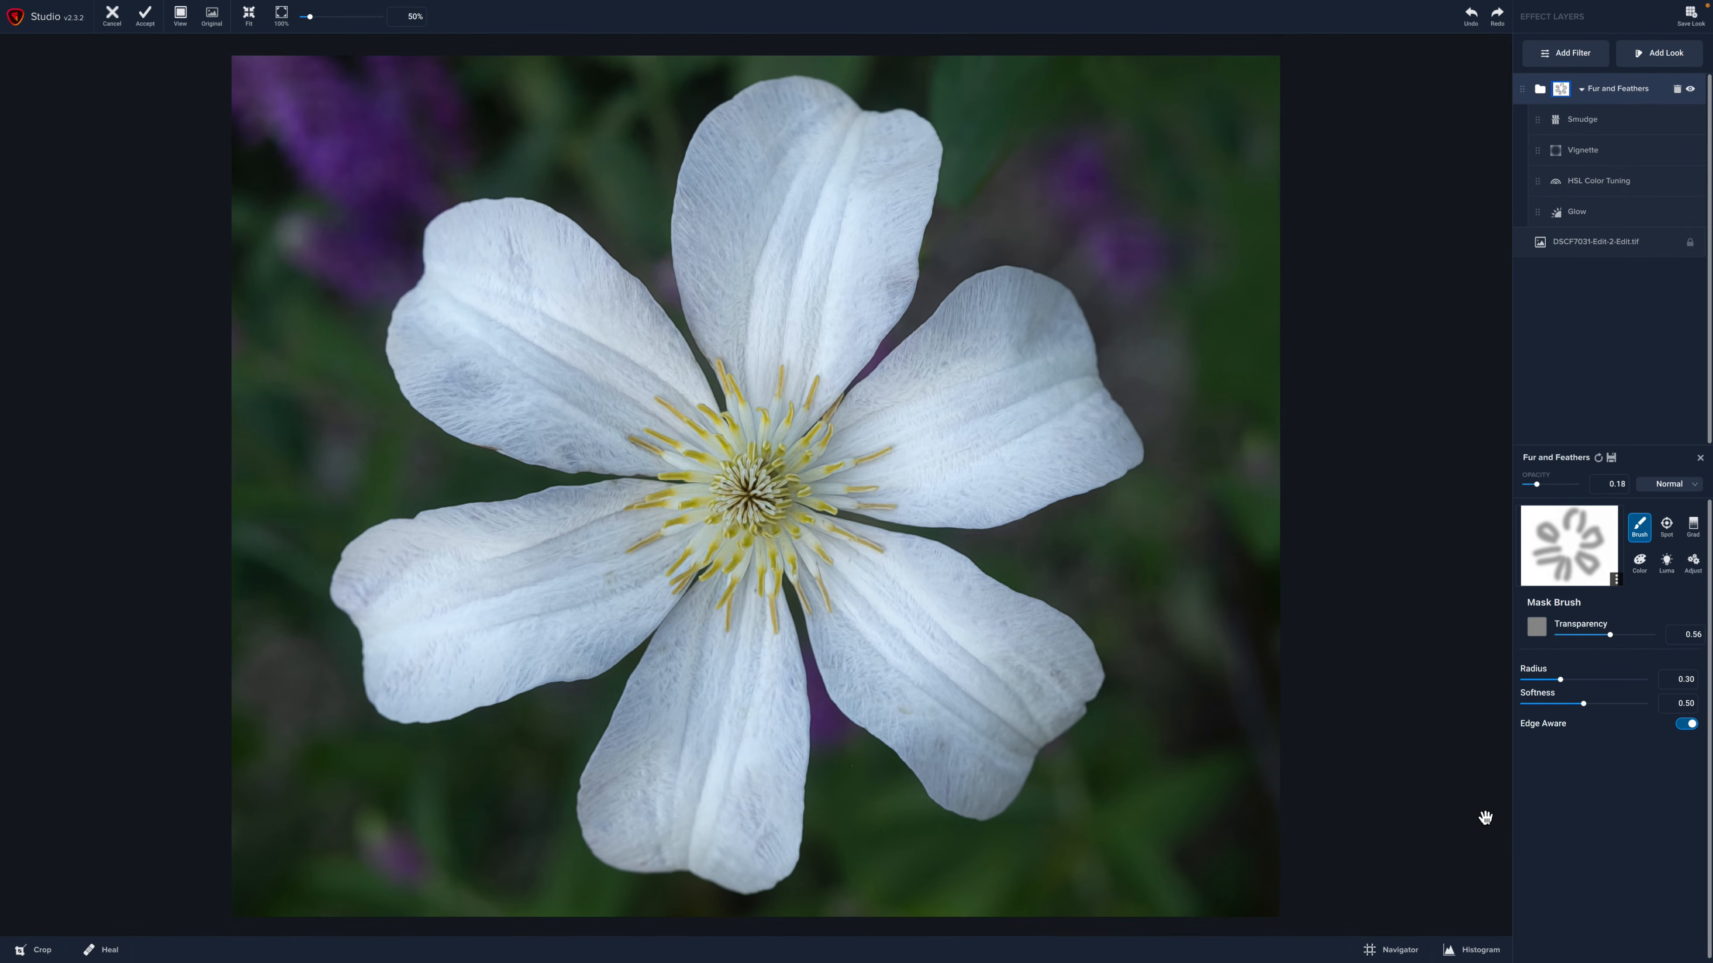
Step: Set the mask brush transparency to 0.17 and paint over all the petals to reduce the look's texture further
{"action": "left_click", "coordinate": [1577, 634]}
{"action": "mouse_move", "coordinate": [776, 122]}
{"action": "left_mouse_down"}
{"action": "mouse_move", "coordinate": [733, 255]}
{"action": "mouse_move", "coordinate": [734, 318]}
{"action": "left_mouse_up"}
{"action": "left_click_drag", "start_coordinate": [880, 150], "coordinate": [850, 319]}
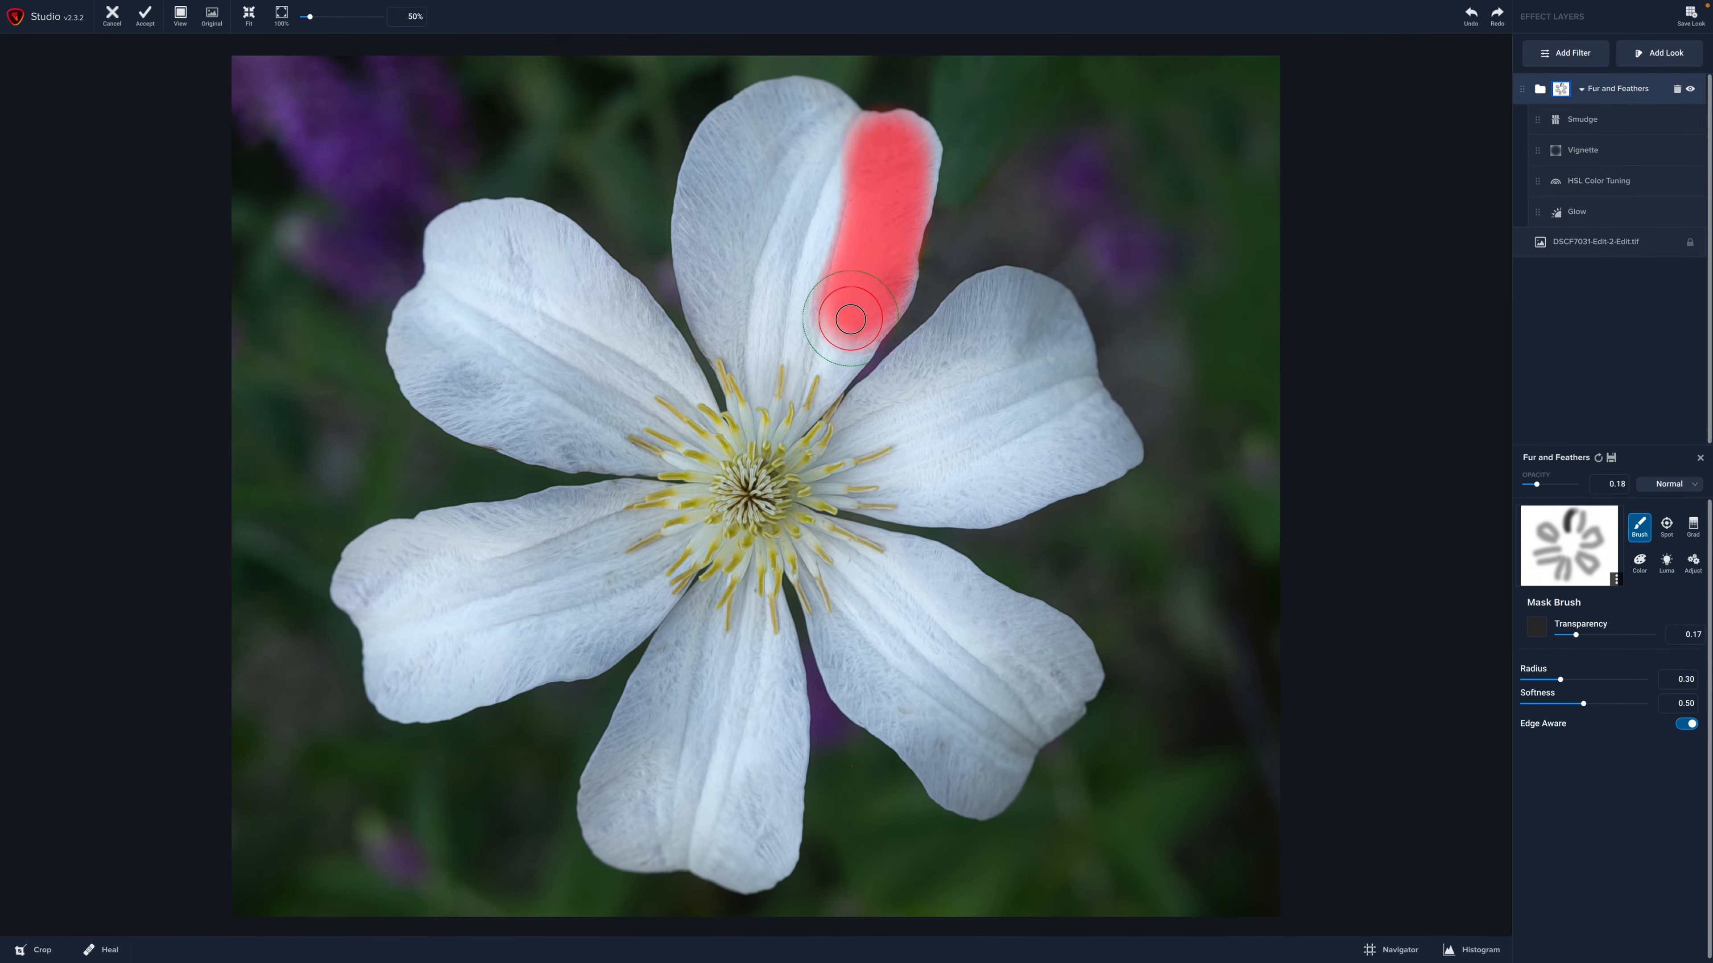
{"action": "left_click_drag", "start_coordinate": [887, 395], "coordinate": [1021, 322]}
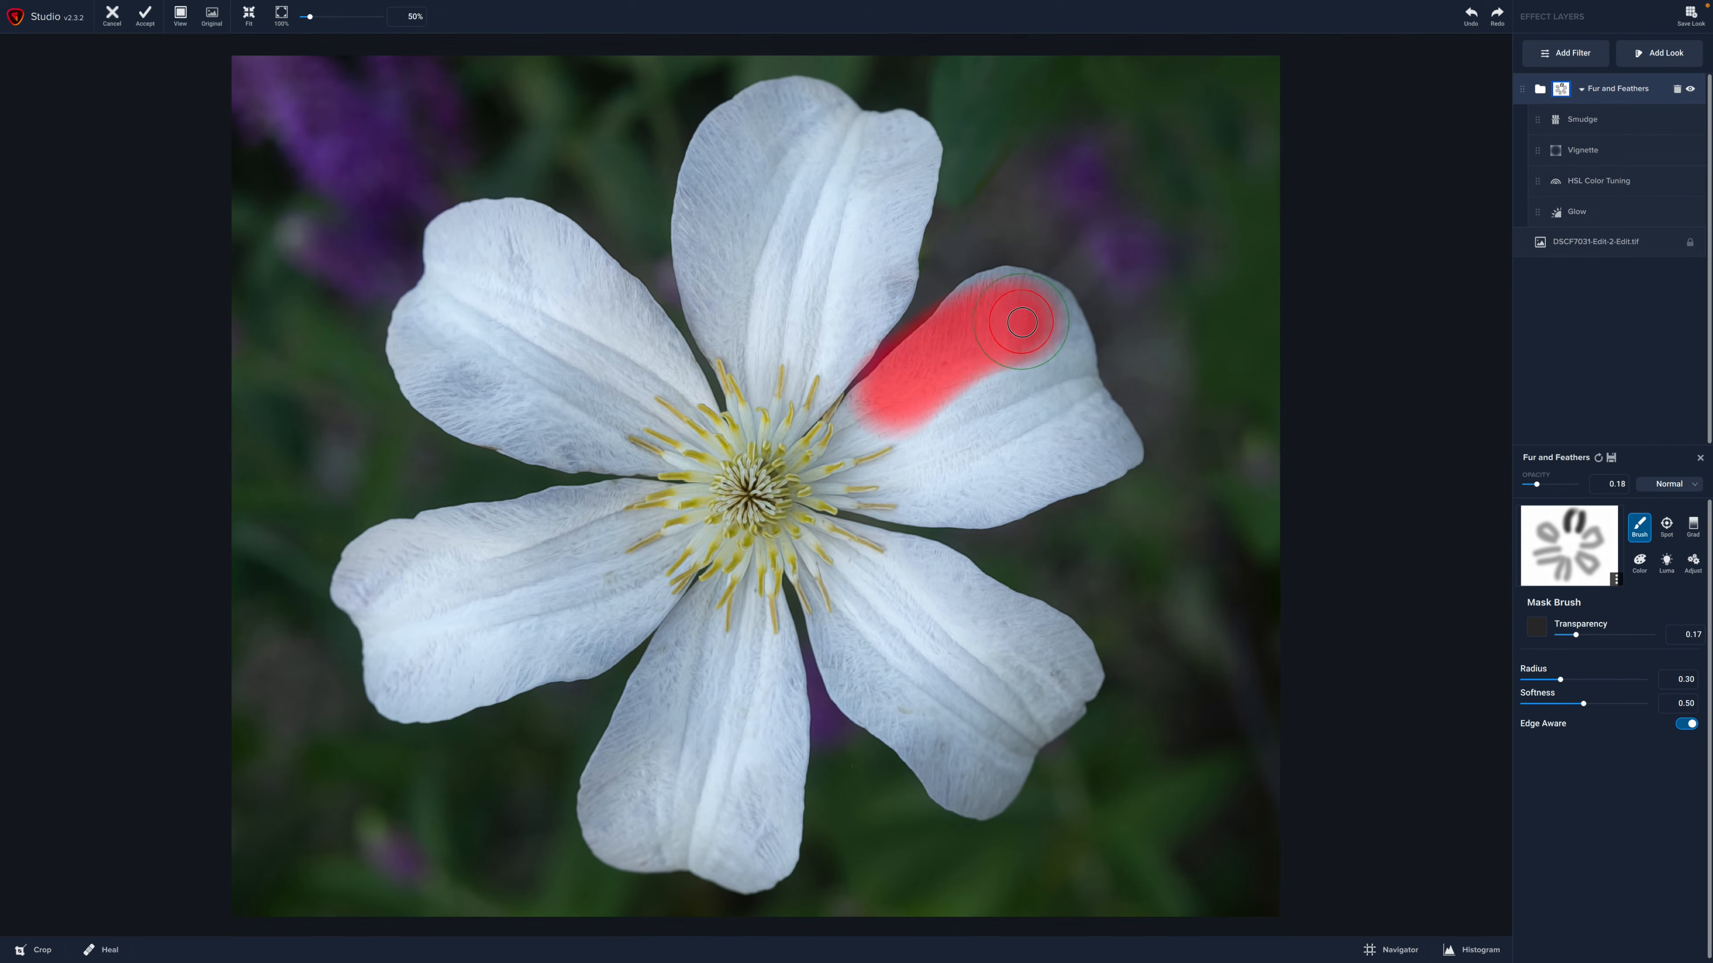
{"action": "mouse_move", "coordinate": [903, 479]}
{"action": "left_mouse_down"}
{"action": "mouse_move", "coordinate": [1061, 459]}
{"action": "mouse_move", "coordinate": [1082, 430]}
{"action": "left_mouse_up"}
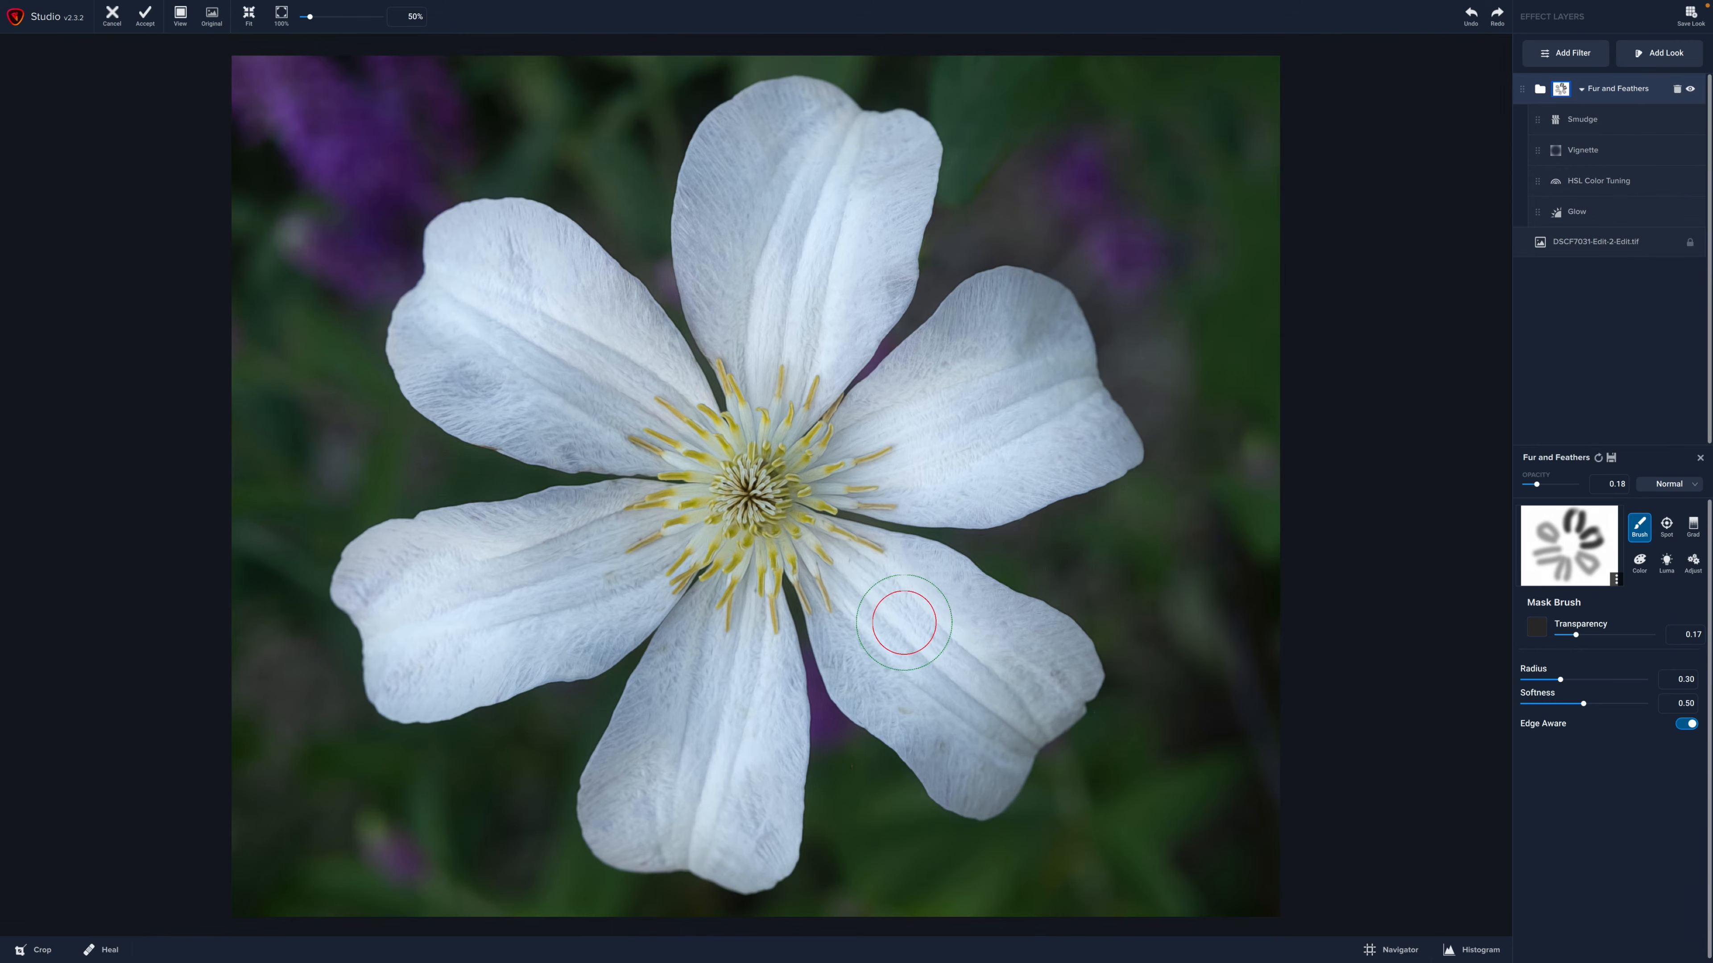
{"action": "mouse_move", "coordinate": [841, 620]}
{"action": "left_mouse_down"}
{"action": "mouse_move", "coordinate": [982, 765]}
{"action": "mouse_move", "coordinate": [1049, 689]}
{"action": "mouse_move", "coordinate": [945, 606]}
{"action": "left_mouse_up"}
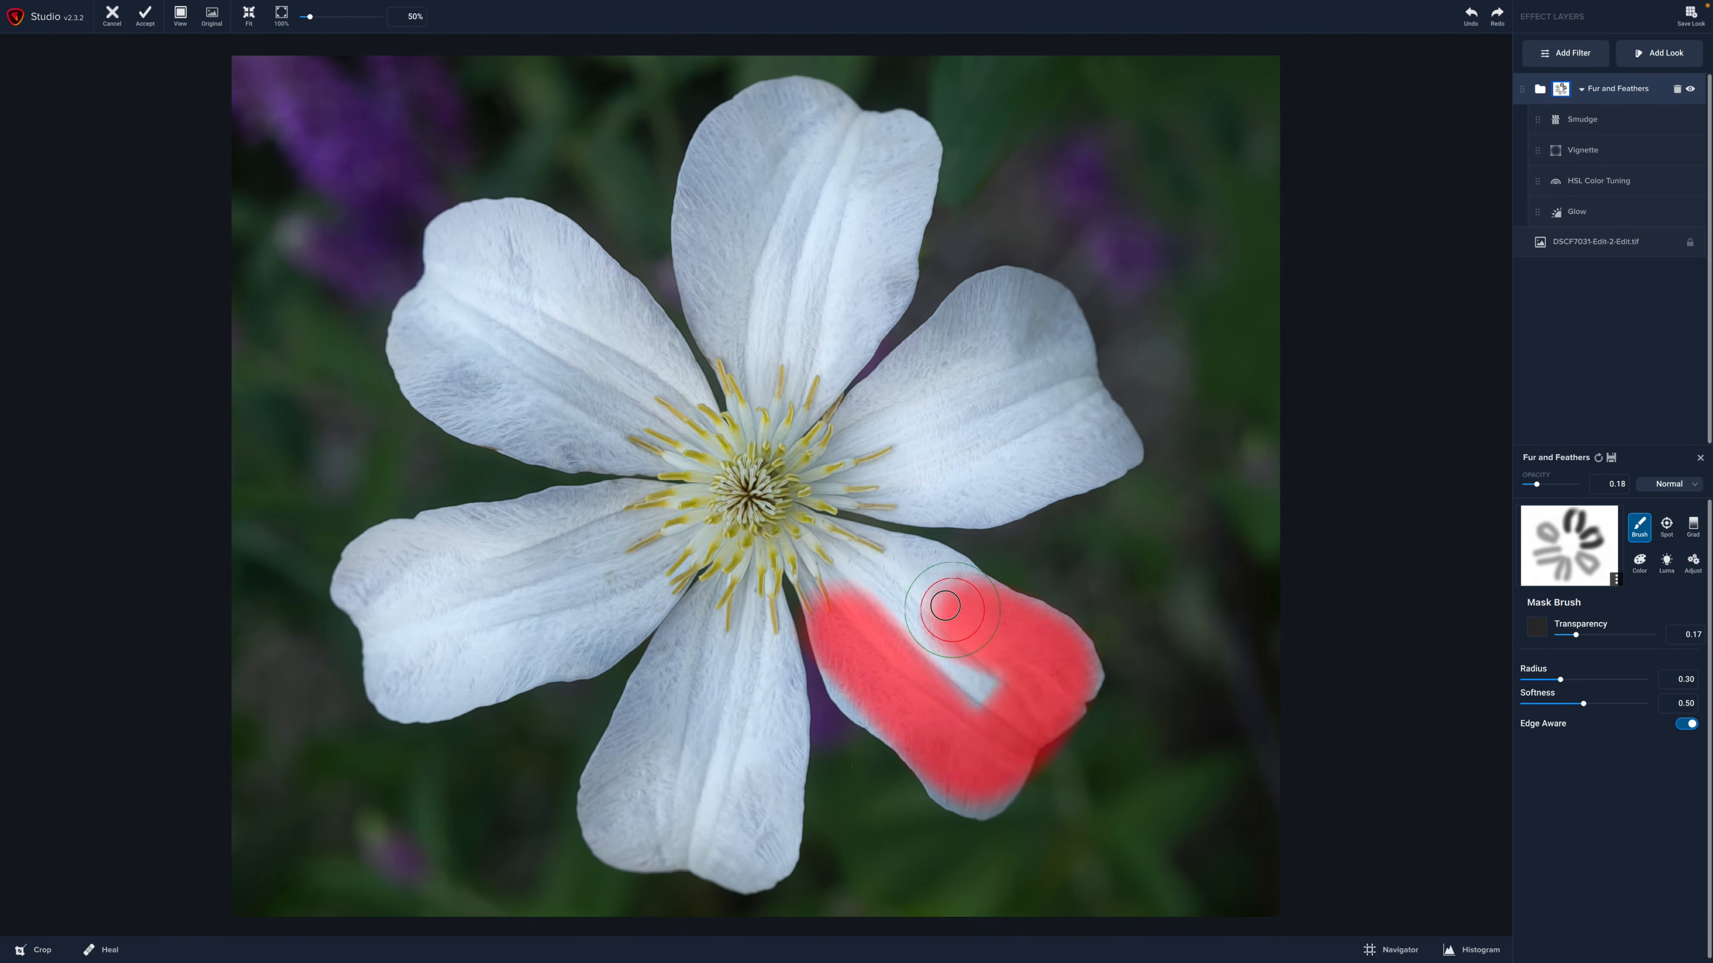
{"action": "left_click_drag", "start_coordinate": [426, 343], "coordinate": [572, 435]}
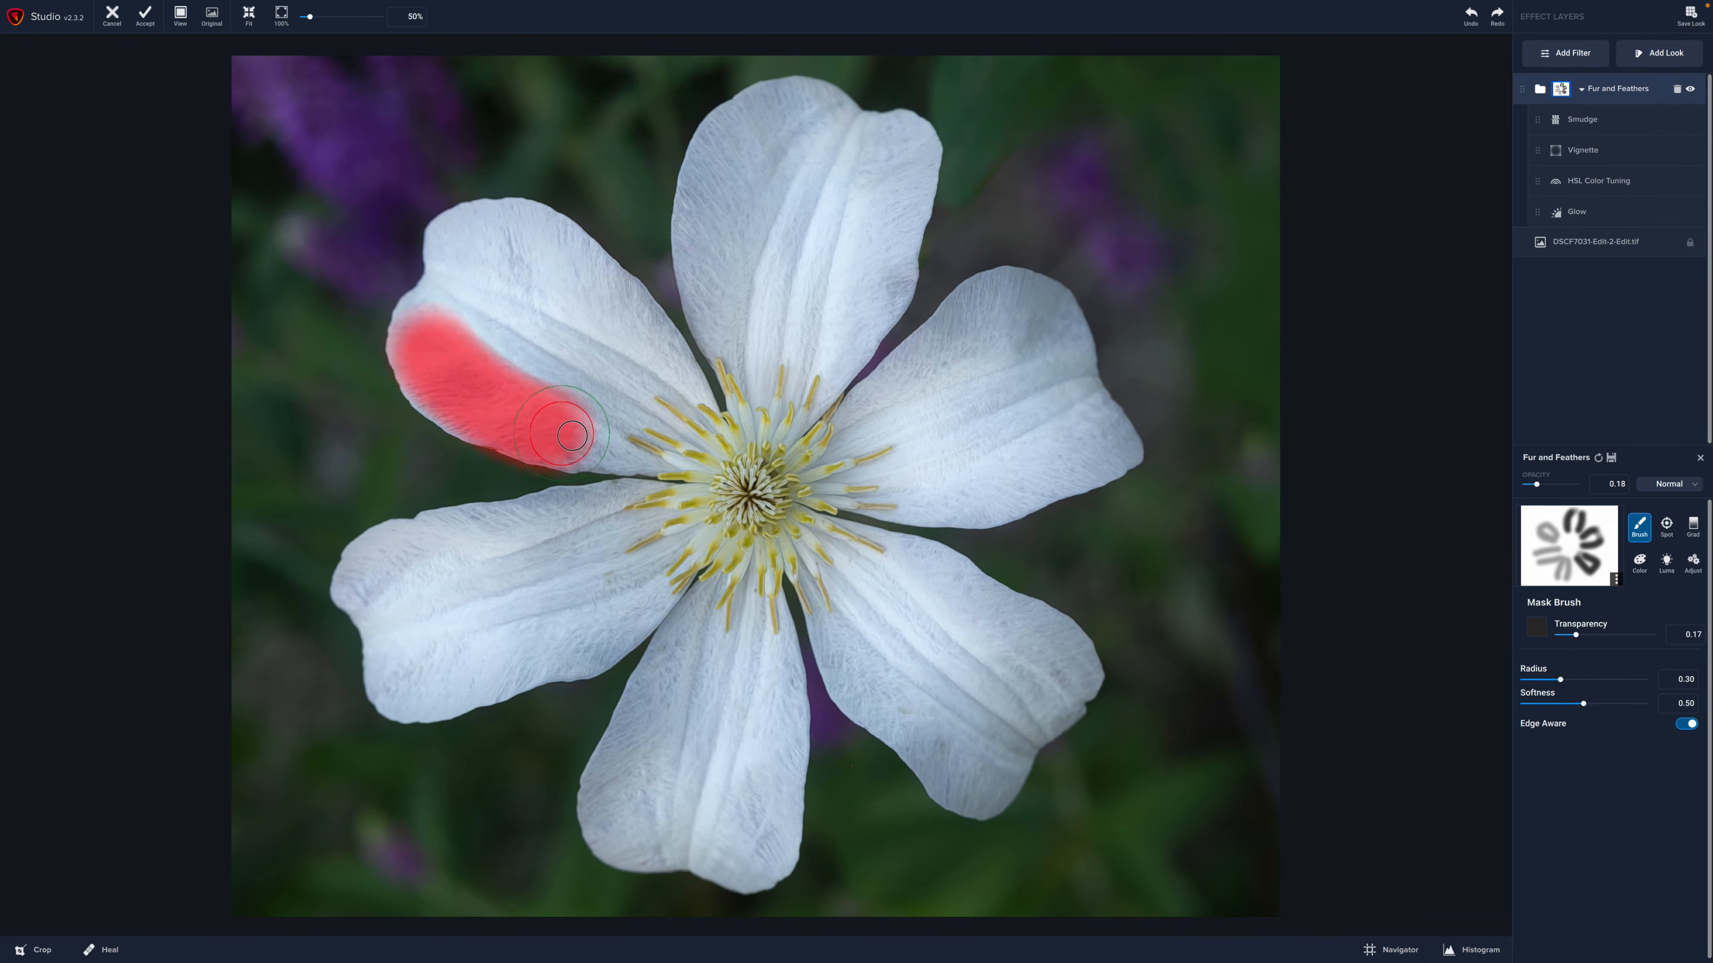
{"action": "mouse_move", "coordinate": [516, 241]}
{"action": "left_mouse_down"}
{"action": "mouse_move", "coordinate": [599, 299]}
{"action": "mouse_move", "coordinate": [638, 361]}
{"action": "left_mouse_up"}
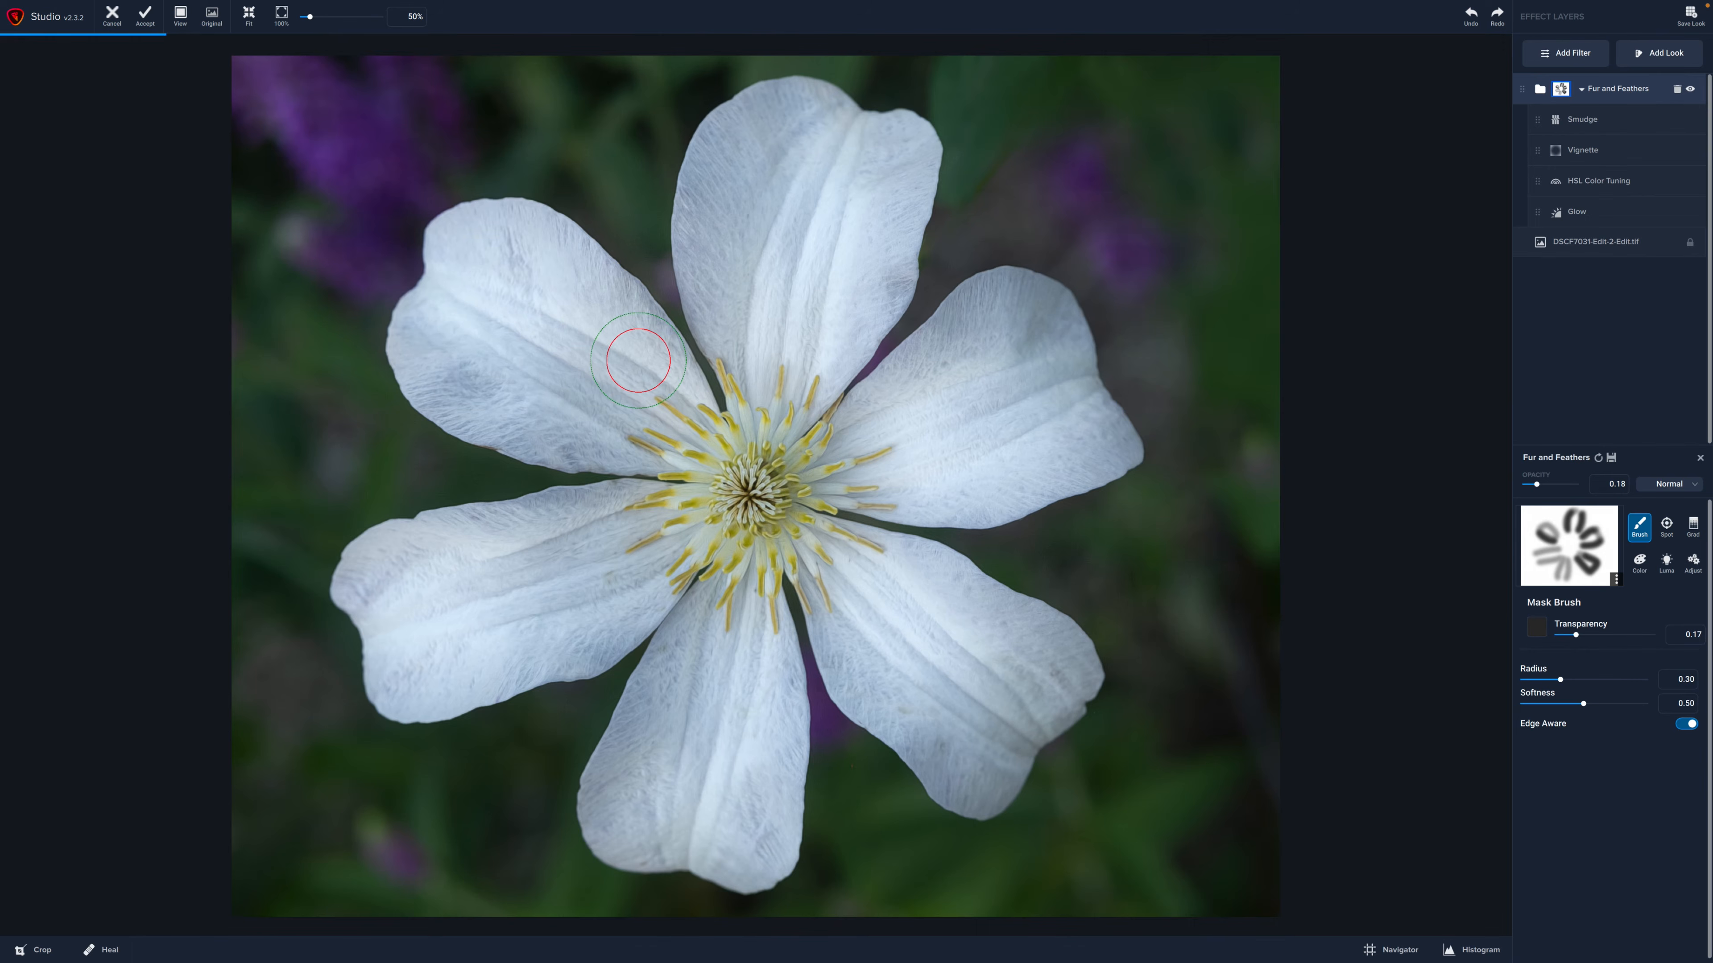
{"action": "mouse_move", "coordinate": [413, 594]}
{"action": "left_mouse_down"}
{"action": "mouse_move", "coordinate": [399, 563]}
{"action": "mouse_move", "coordinate": [597, 531]}
{"action": "left_mouse_up"}
{"action": "mouse_move", "coordinate": [422, 675]}
{"action": "left_mouse_down"}
{"action": "mouse_move", "coordinate": [628, 602]}
{"action": "mouse_move", "coordinate": [721, 631]}
{"action": "mouse_move", "coordinate": [652, 760]}
{"action": "mouse_move", "coordinate": [650, 820]}
{"action": "left_mouse_up"}
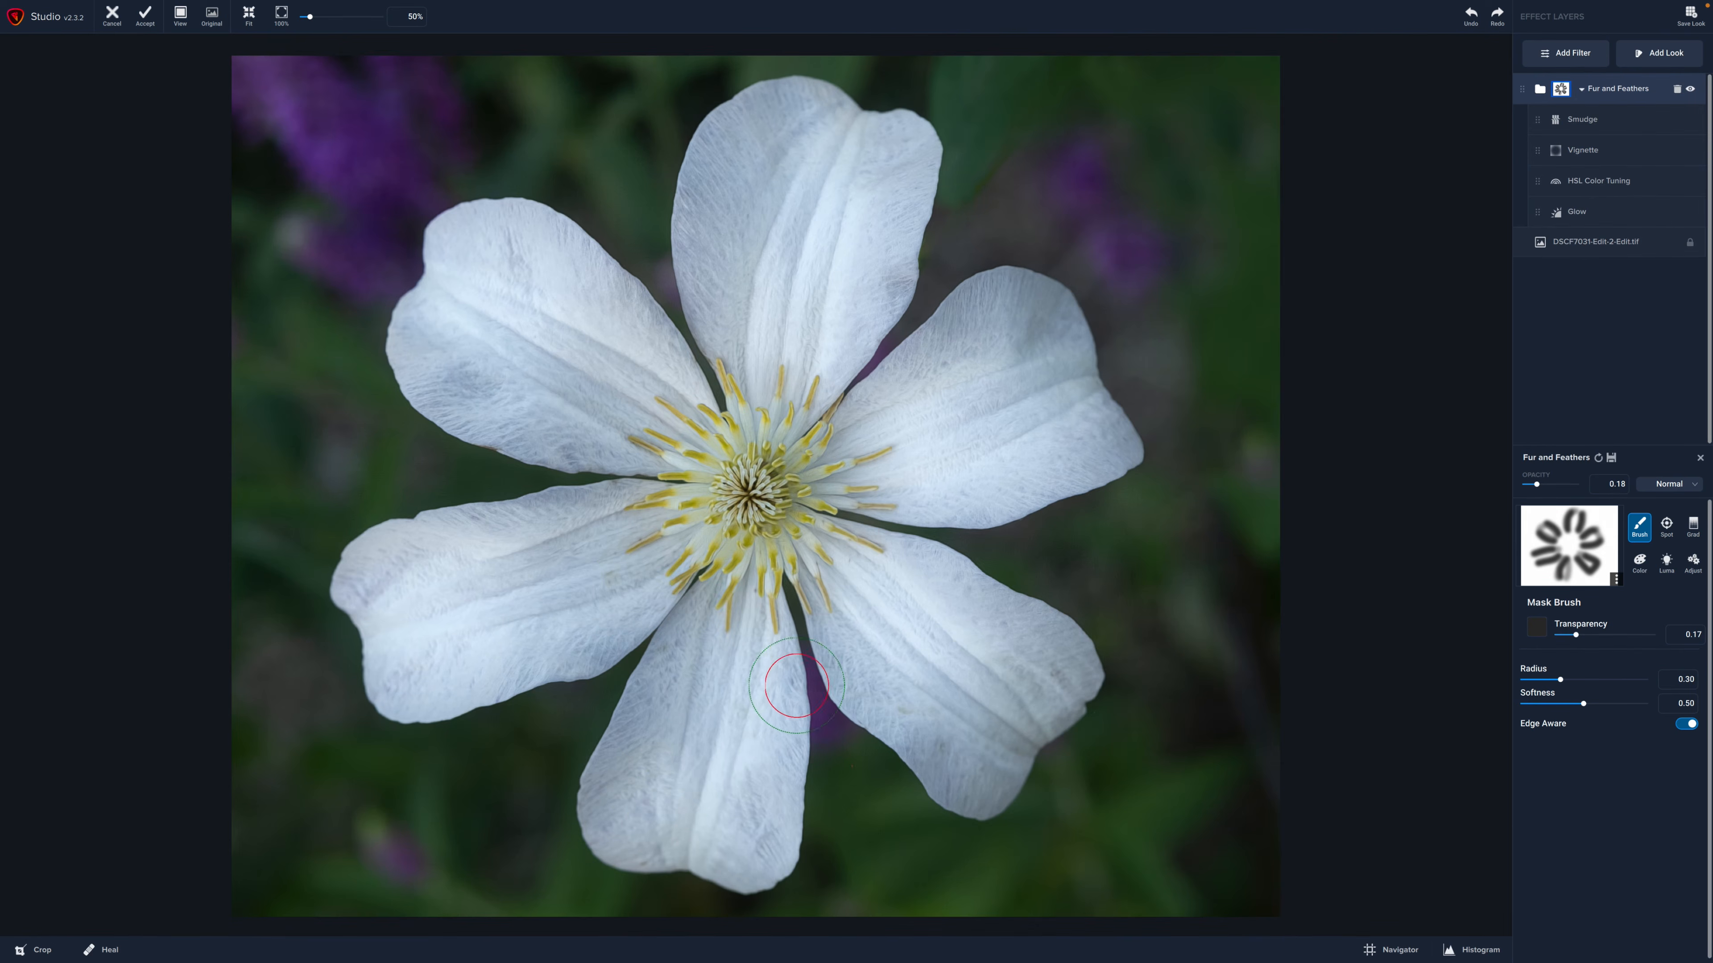
{"action": "mouse_move", "coordinate": [796, 686]}
{"action": "left_mouse_down"}
{"action": "mouse_move", "coordinate": [776, 657]}
{"action": "mouse_move", "coordinate": [759, 871]}
{"action": "left_mouse_up"}
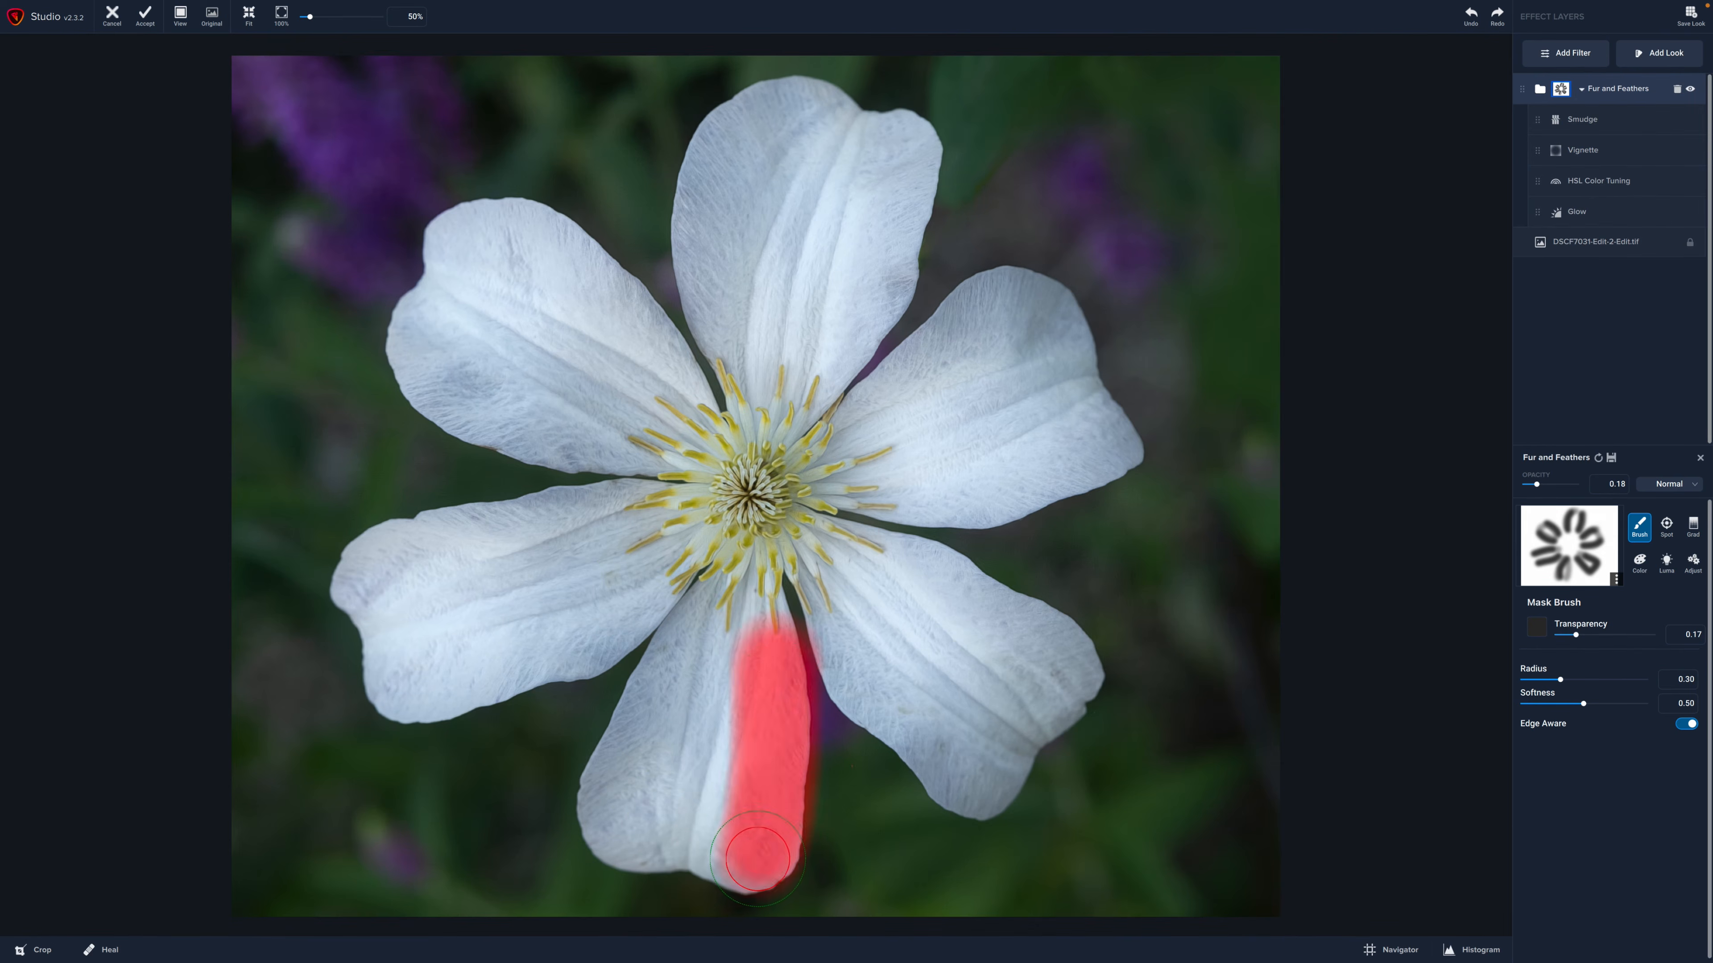
Step: Set the mask brush transparency to 0.00 and paint the look off the bottom and lower-right petals
{"action": "left_click", "coordinate": [1561, 635]}
{"action": "left_click_drag", "start_coordinate": [627, 809], "coordinate": [661, 675]}
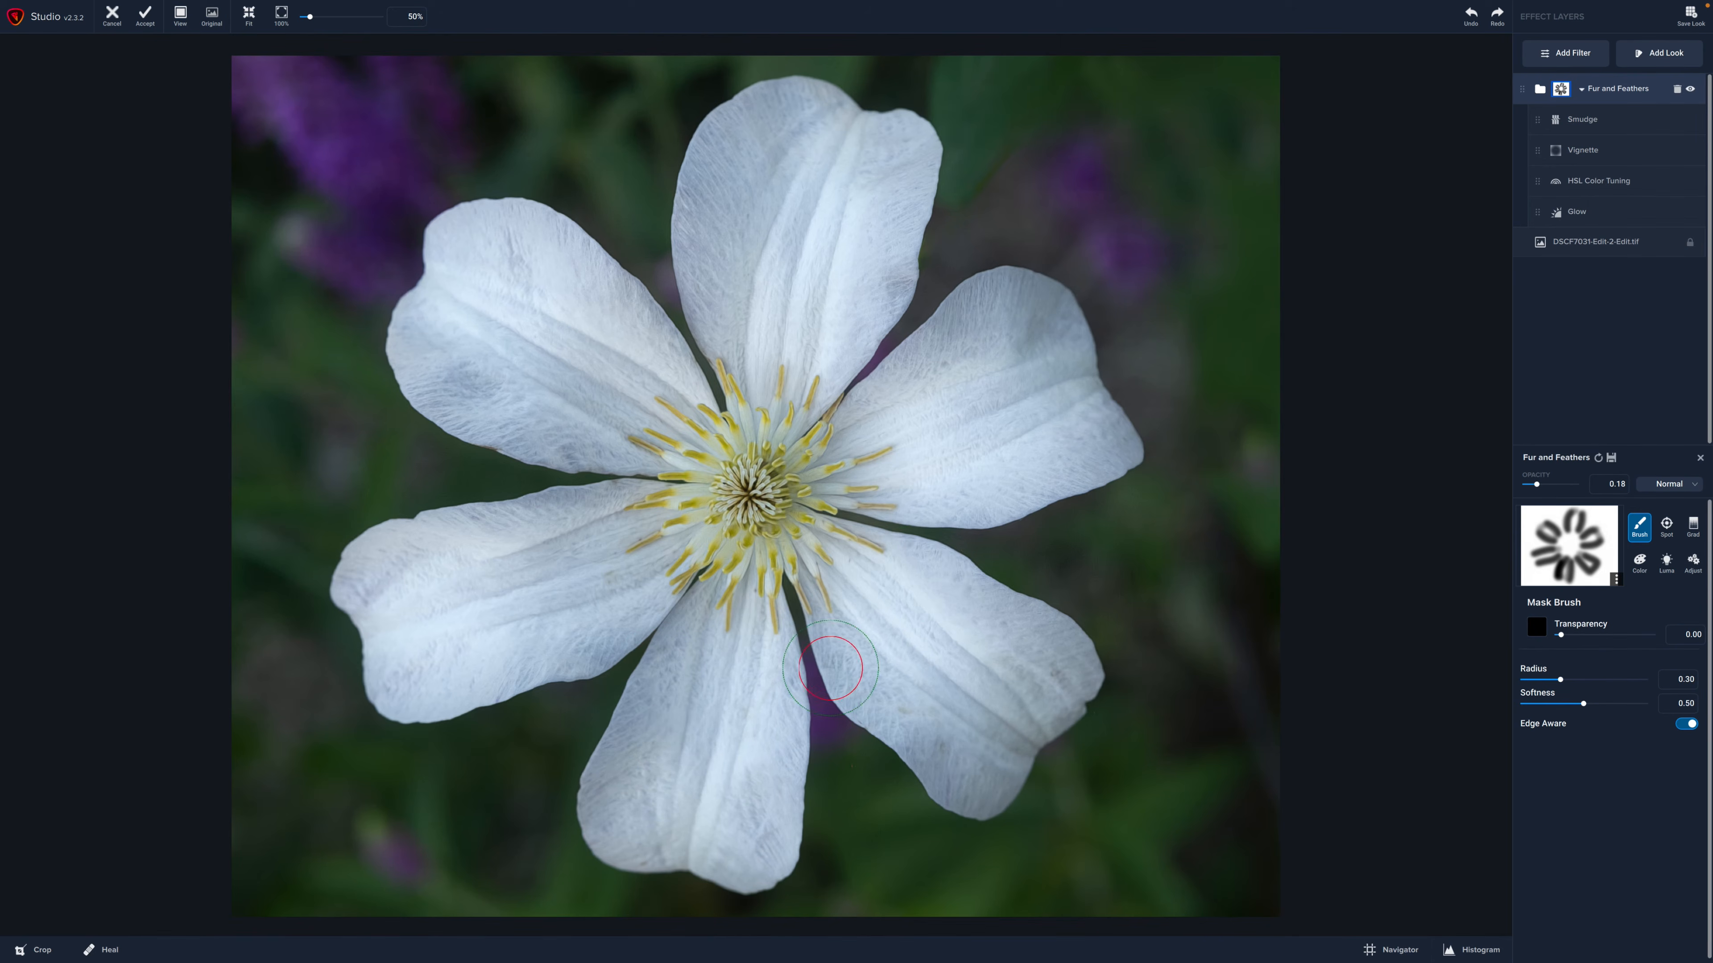
{"action": "left_click_drag", "start_coordinate": [789, 675], "coordinate": [748, 864]}
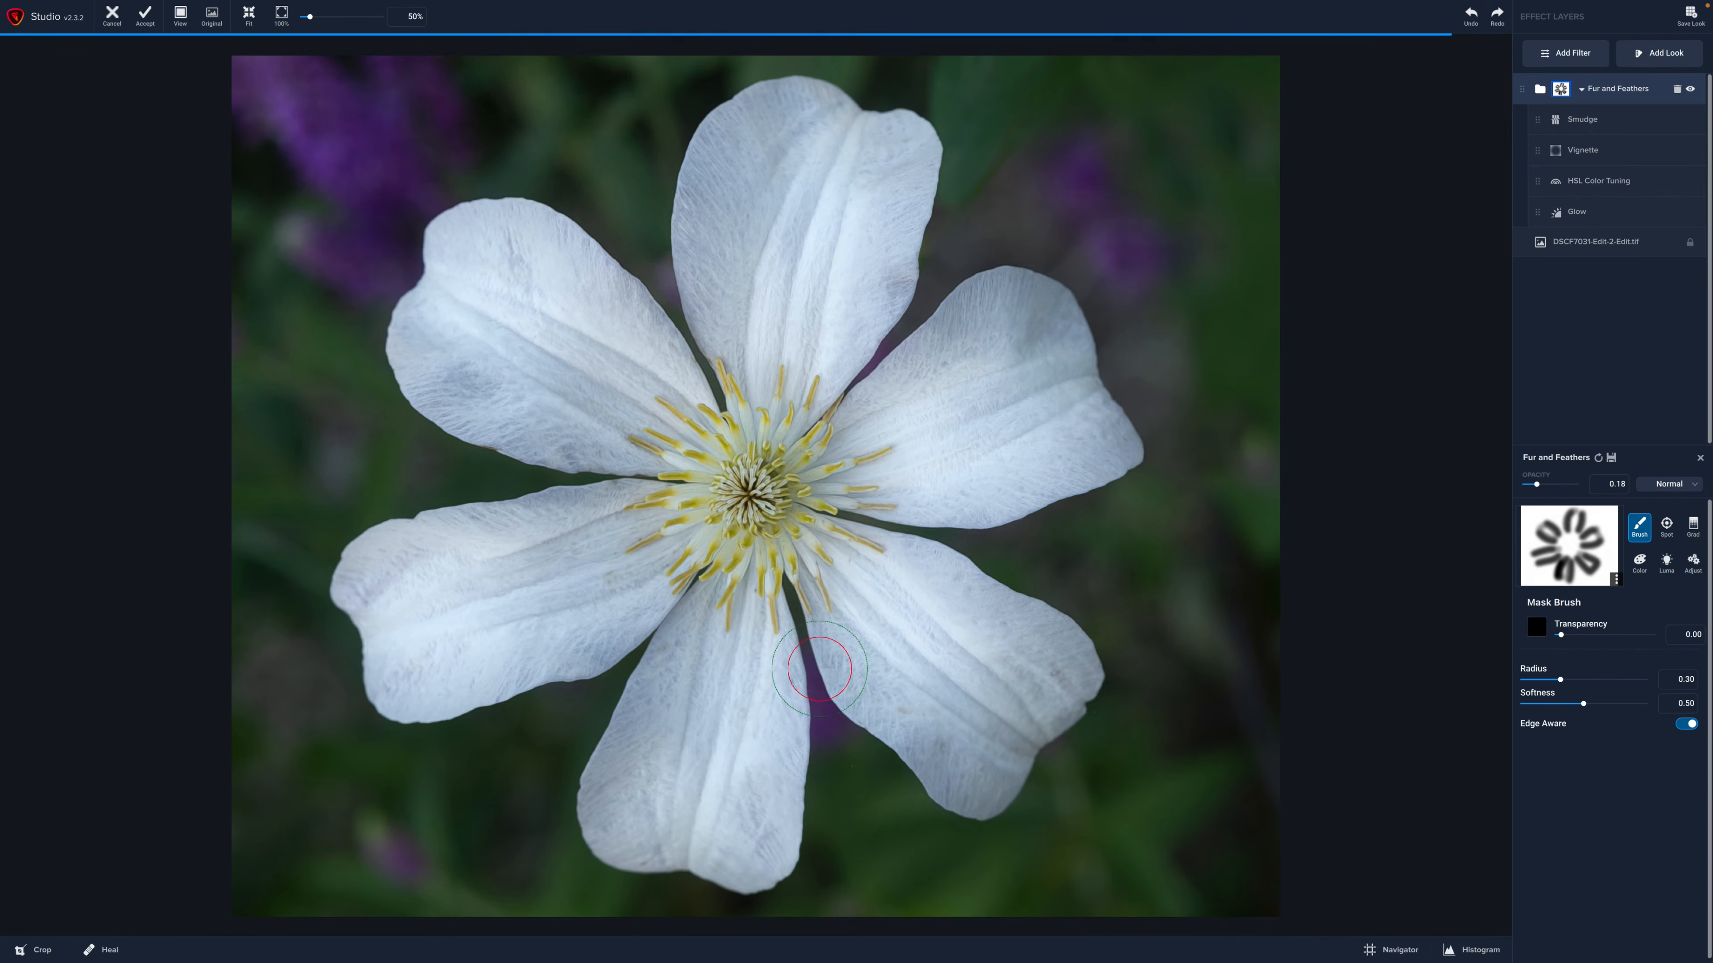
{"action": "left_click_drag", "start_coordinate": [839, 634], "coordinate": [972, 786]}
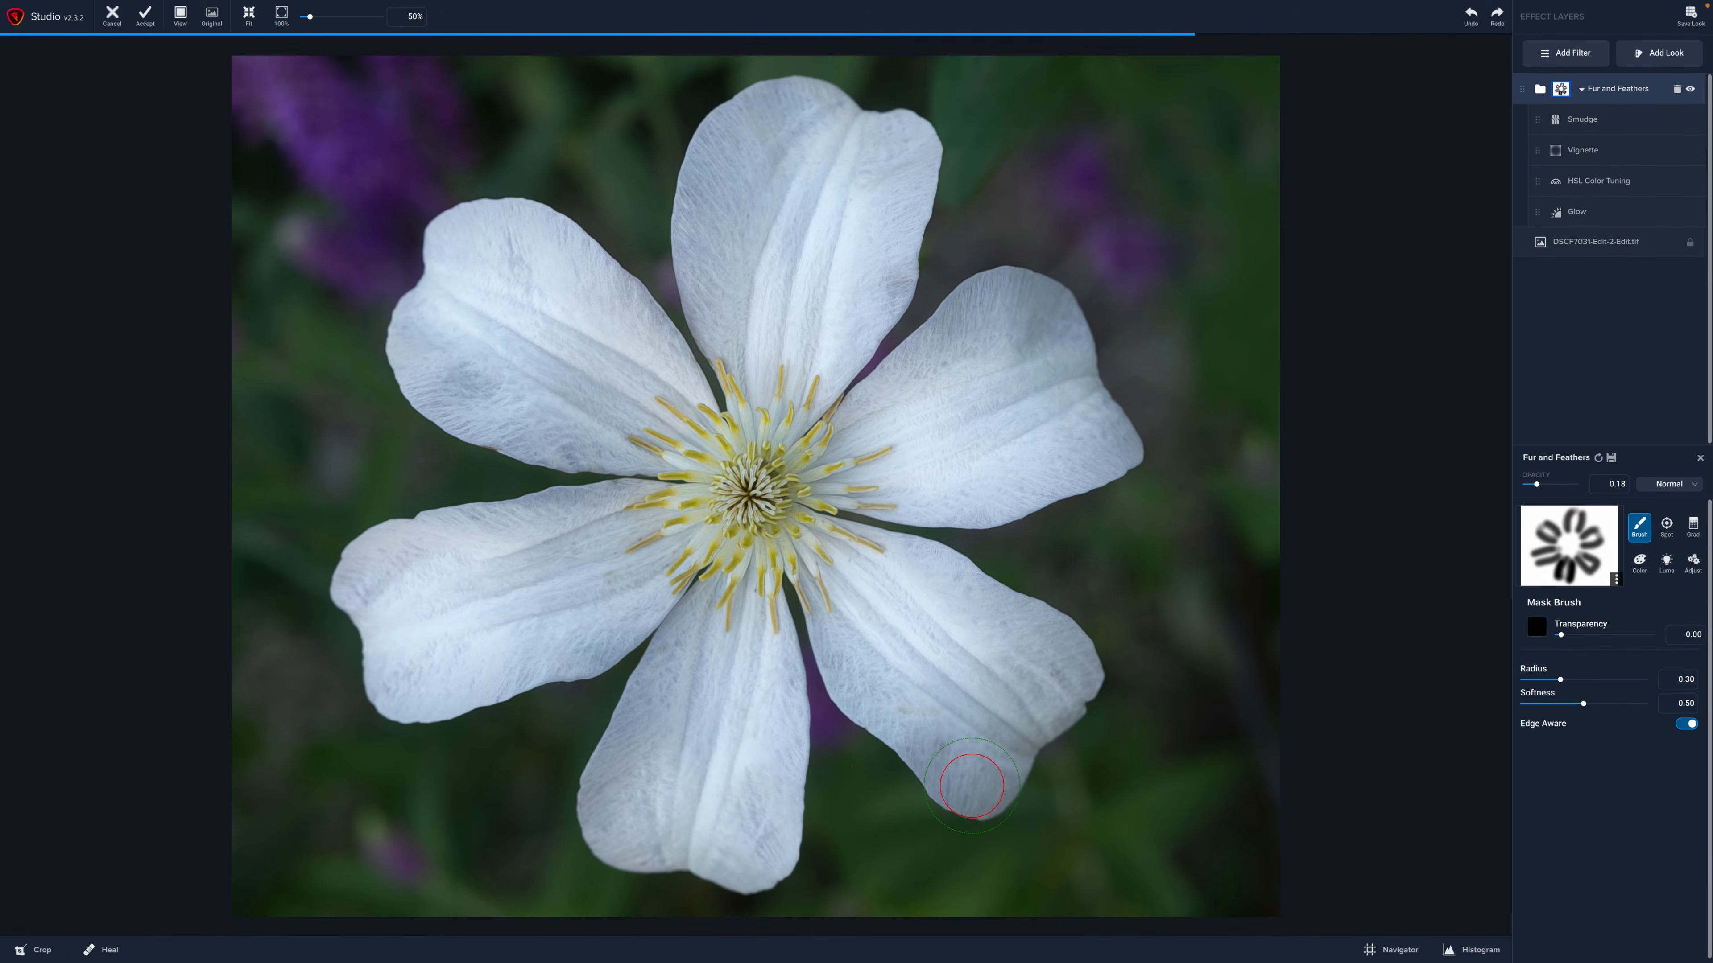
Step: Paint the look back onto the lower-right petal at mask transparency 1.00, and mask it out again at 0.00
{"action": "left_click", "coordinate": [1653, 636]}
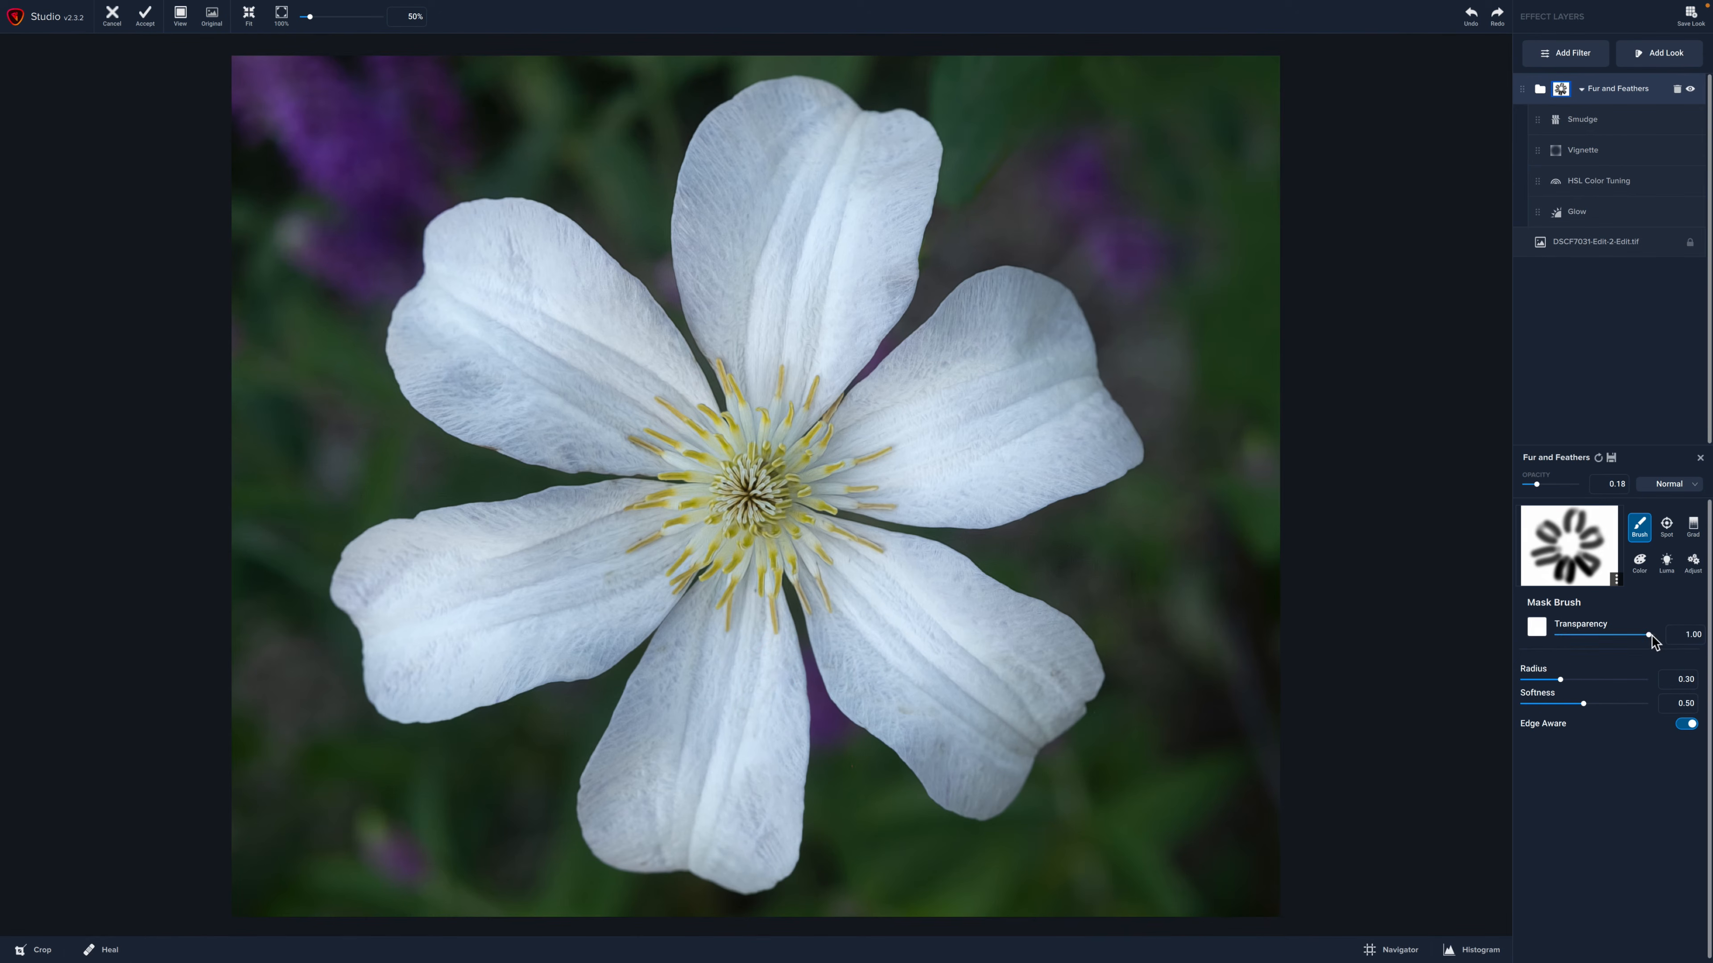
{"action": "mouse_move", "coordinate": [818, 583]}
{"action": "left_mouse_down"}
{"action": "mouse_move", "coordinate": [887, 689]}
{"action": "mouse_move", "coordinate": [974, 752]}
{"action": "left_mouse_up"}
{"action": "left_click_drag", "start_coordinate": [872, 566], "coordinate": [1066, 675]}
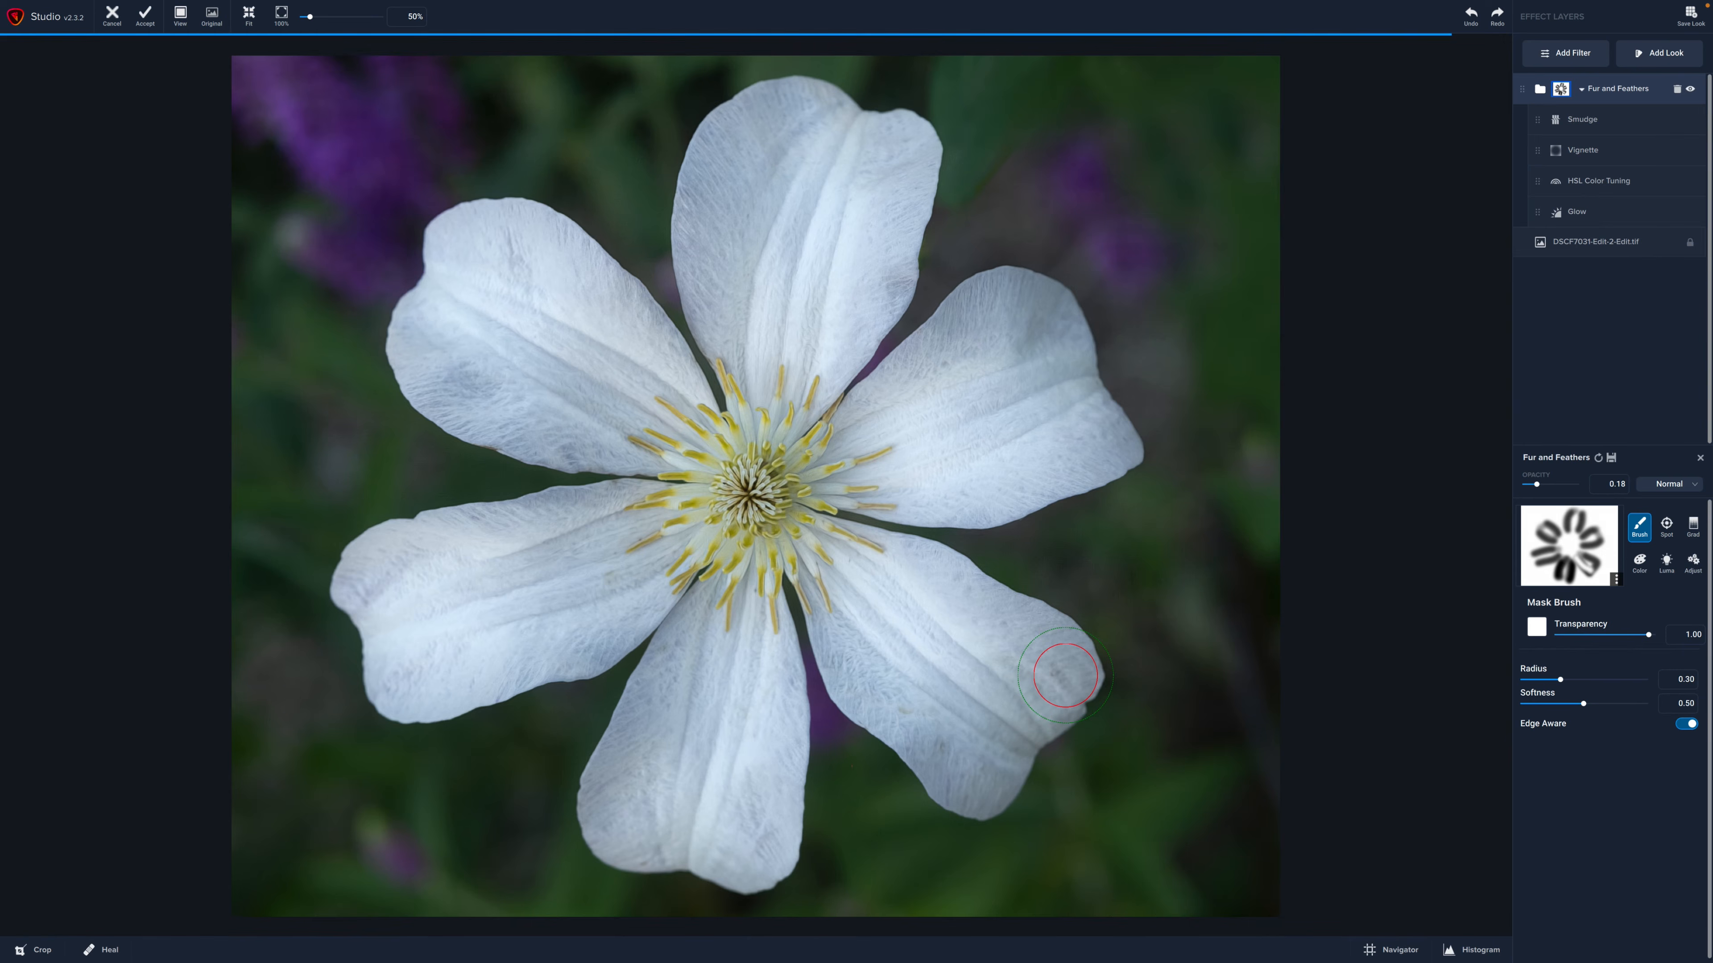
{"action": "left_click", "coordinate": [1537, 627]}
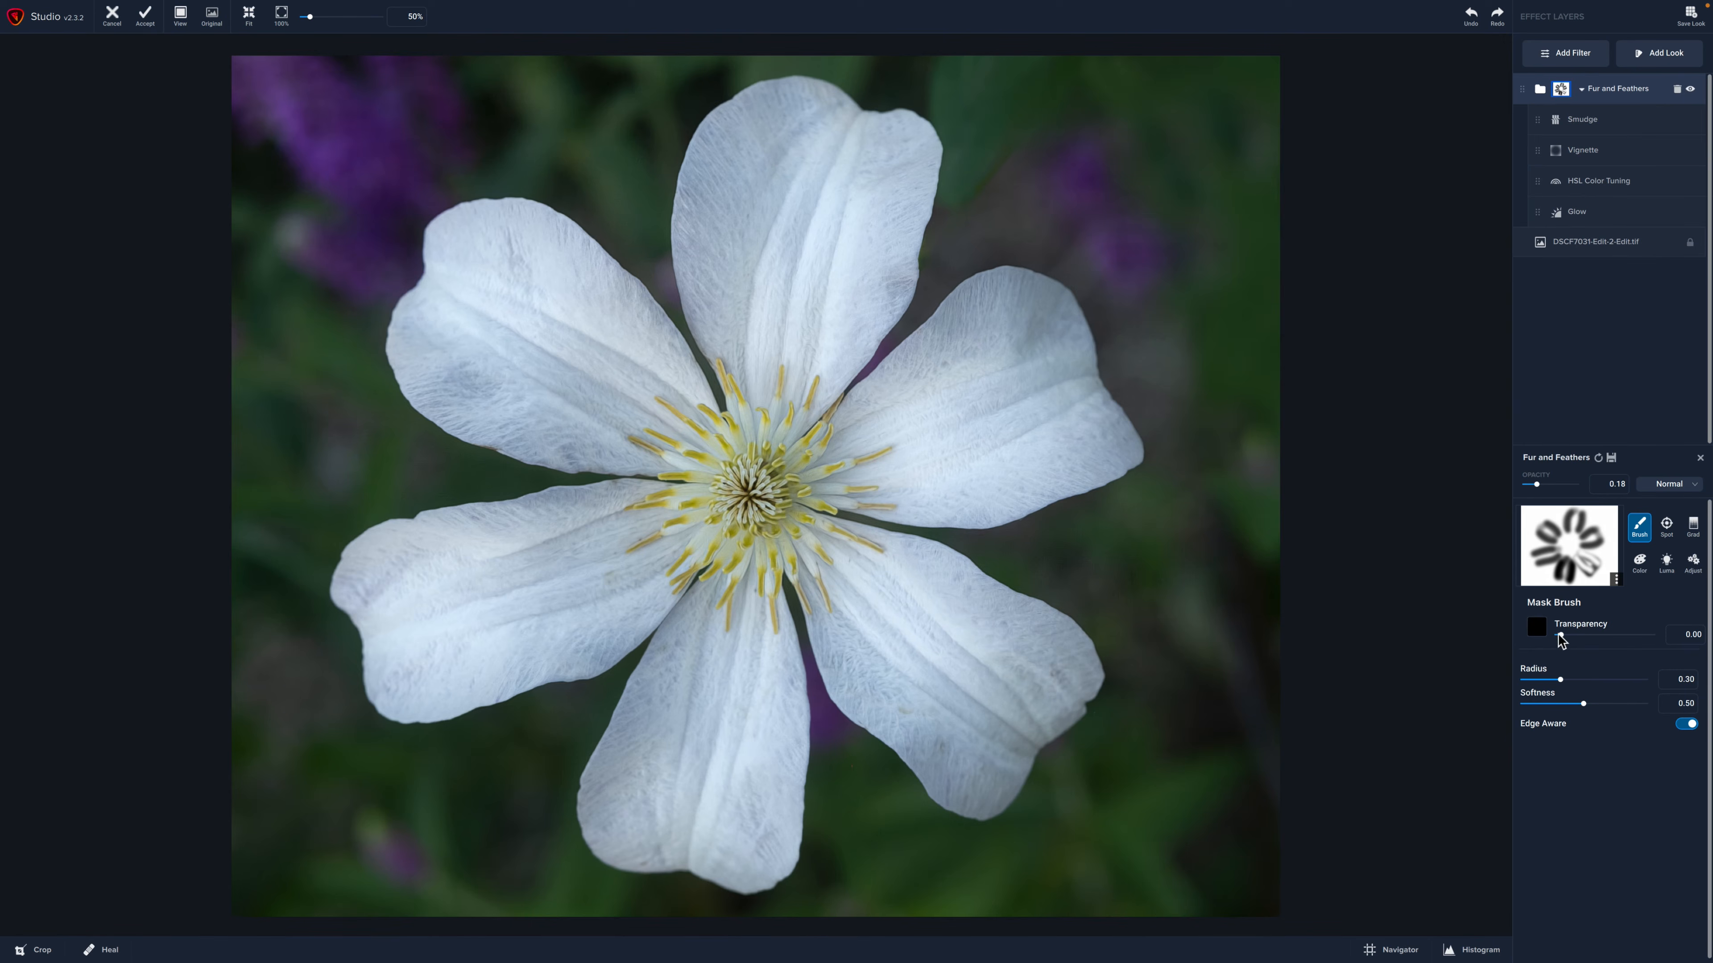
{"action": "mouse_move", "coordinate": [850, 599]}
{"action": "left_mouse_down"}
{"action": "mouse_move", "coordinate": [868, 650]}
{"action": "mouse_move", "coordinate": [987, 784]}
{"action": "left_mouse_up"}
Step: Compare the photo with and without the masked Fur and Feathers look, leaving the look enabled
{"action": "left_click", "coordinate": [1689, 90]}
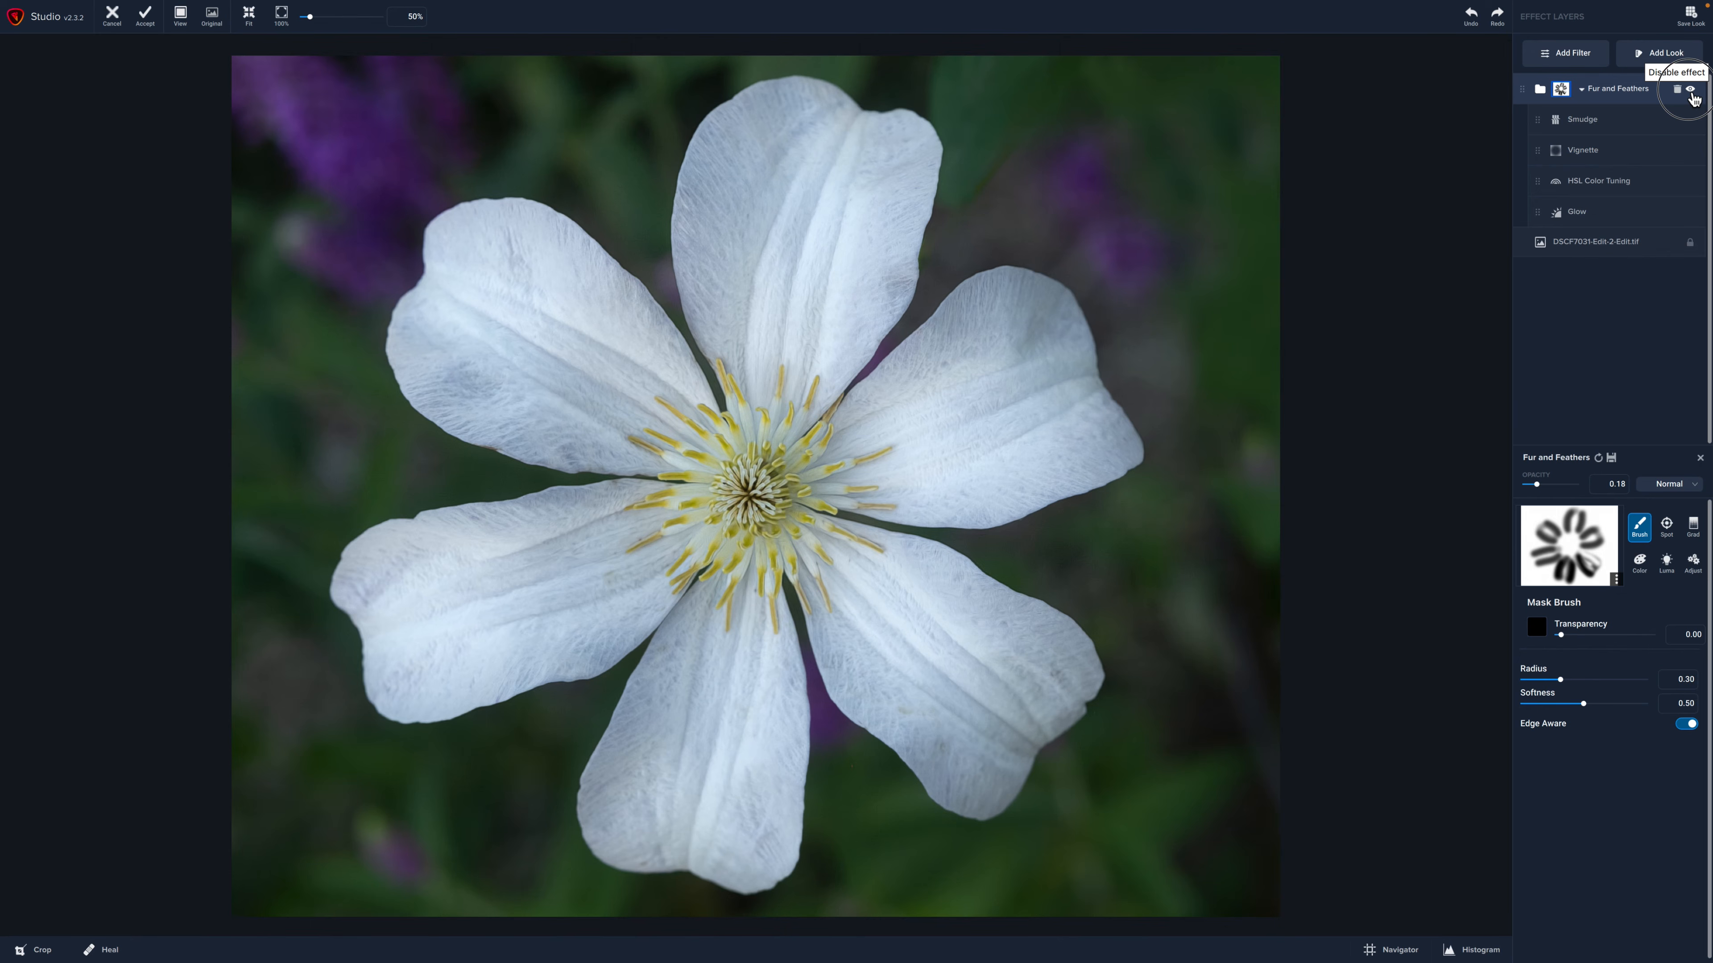
{"action": "left_click", "coordinate": [1690, 90]}
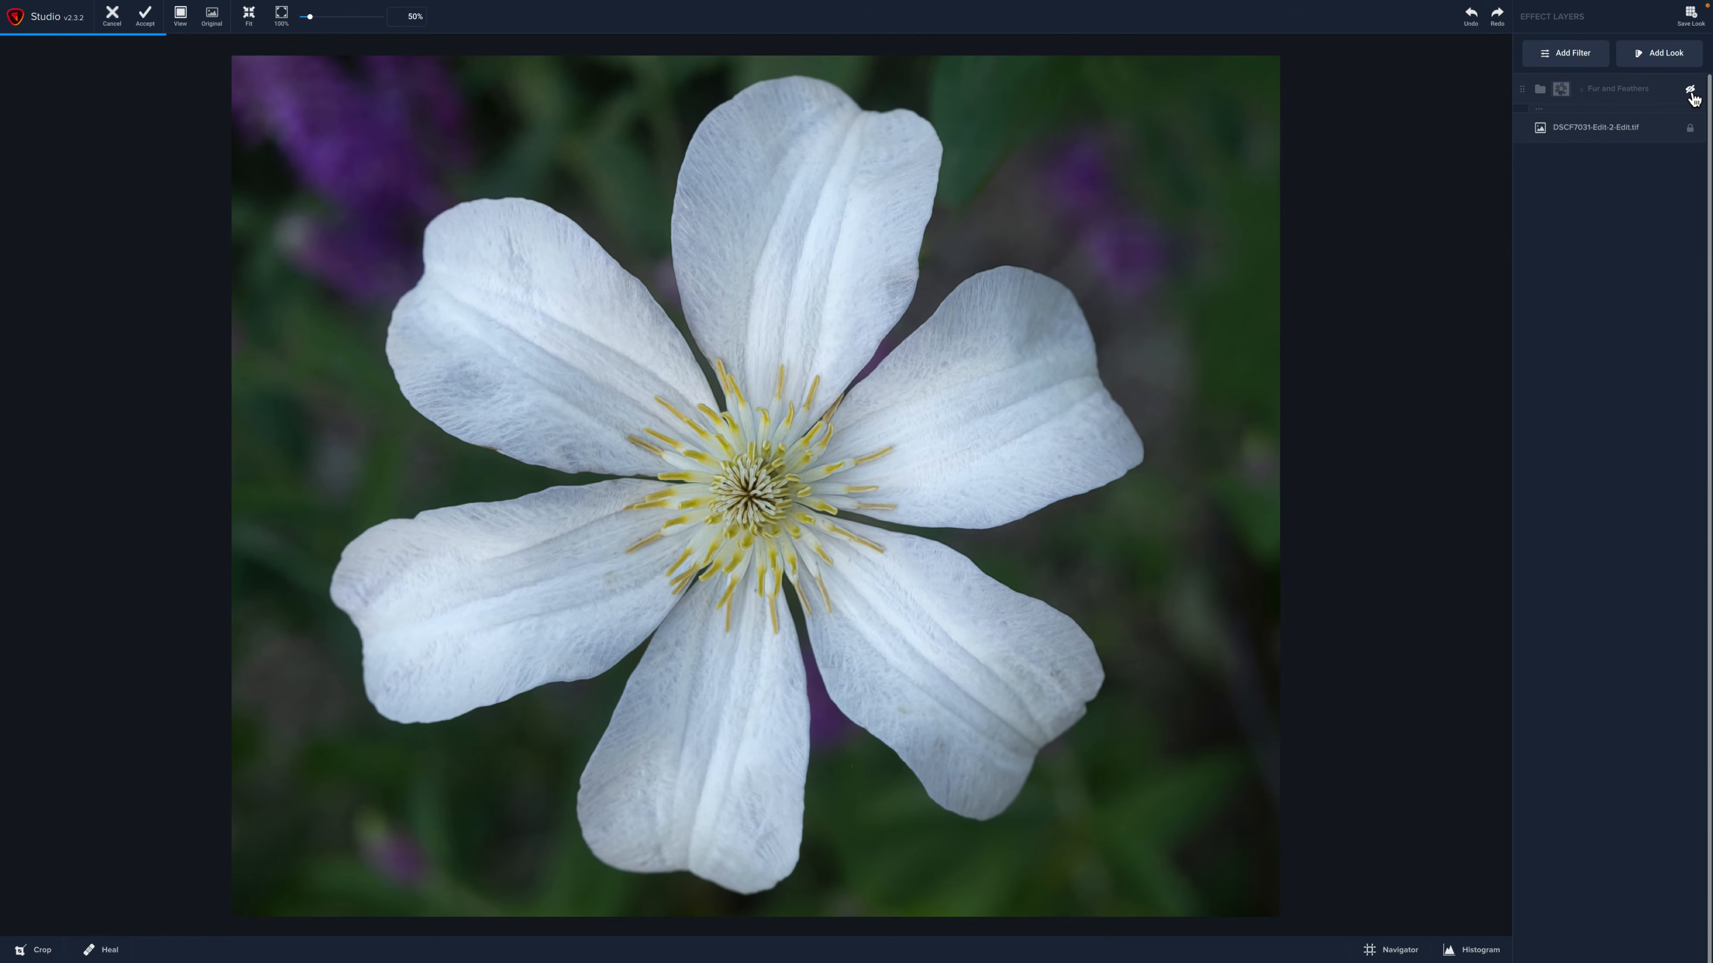
{"action": "left_click", "coordinate": [1690, 90]}
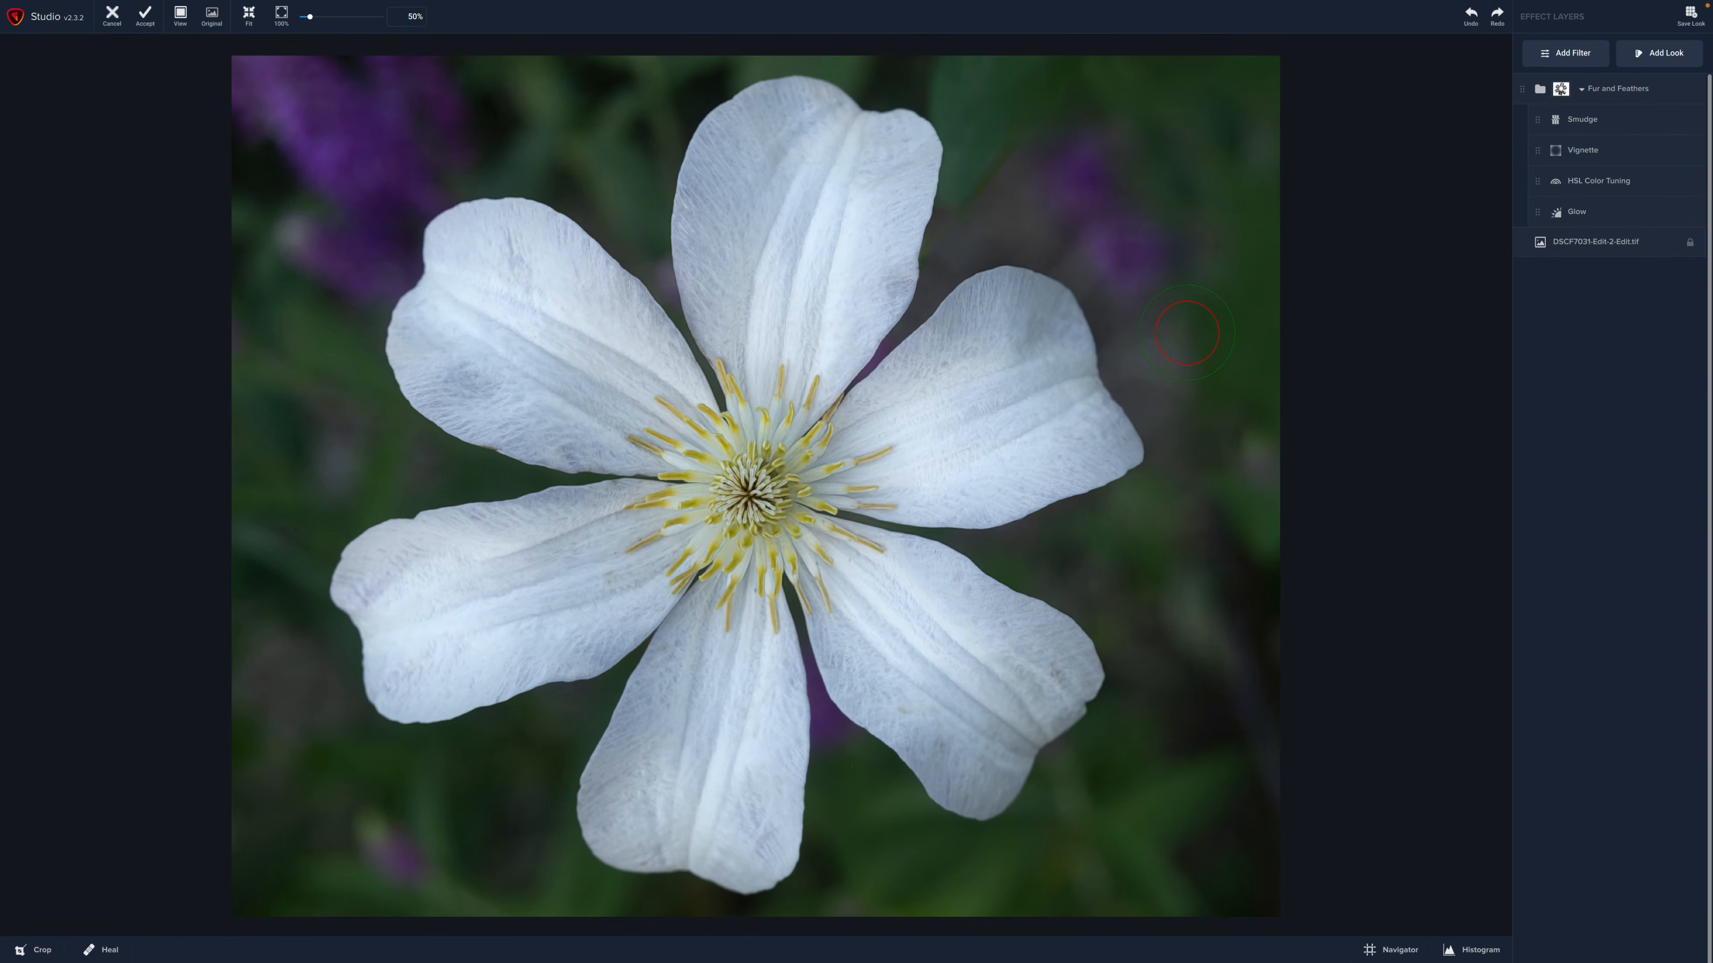
Step: Add a Glow filter of the Dark type with primary glow strength 0.30 and opacity 0.17
{"action": "left_click", "coordinate": [1568, 55]}
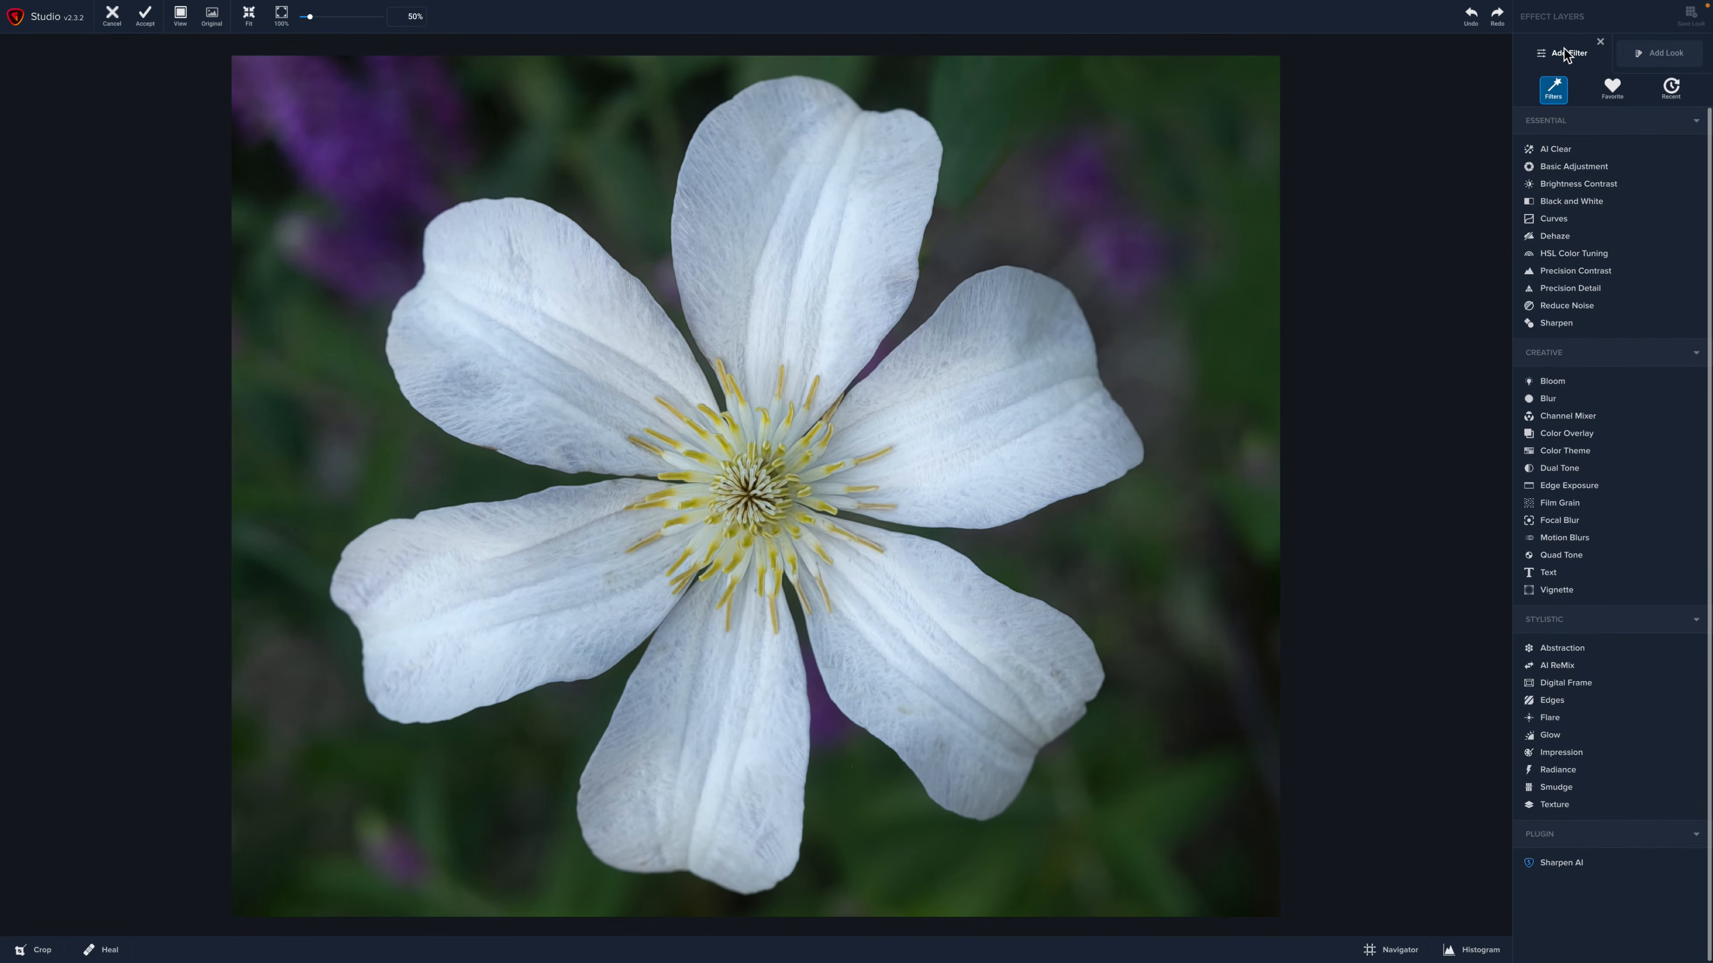
{"action": "left_click", "coordinate": [1550, 737]}
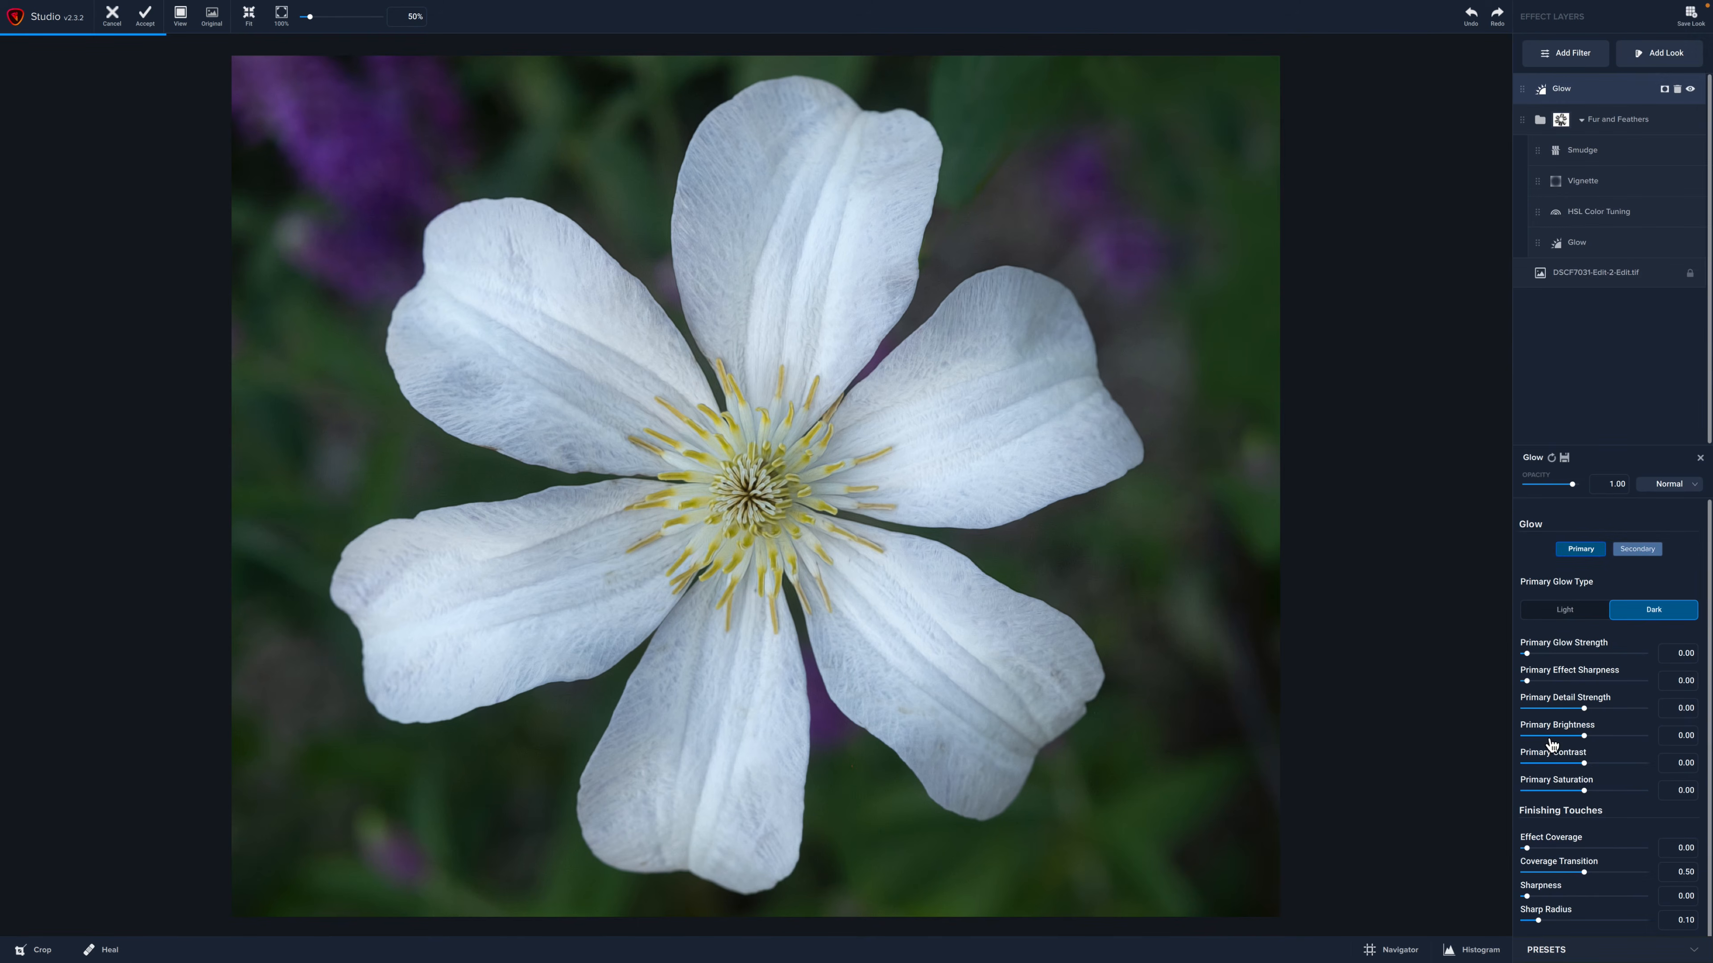
{"action": "left_click", "coordinate": [1562, 654]}
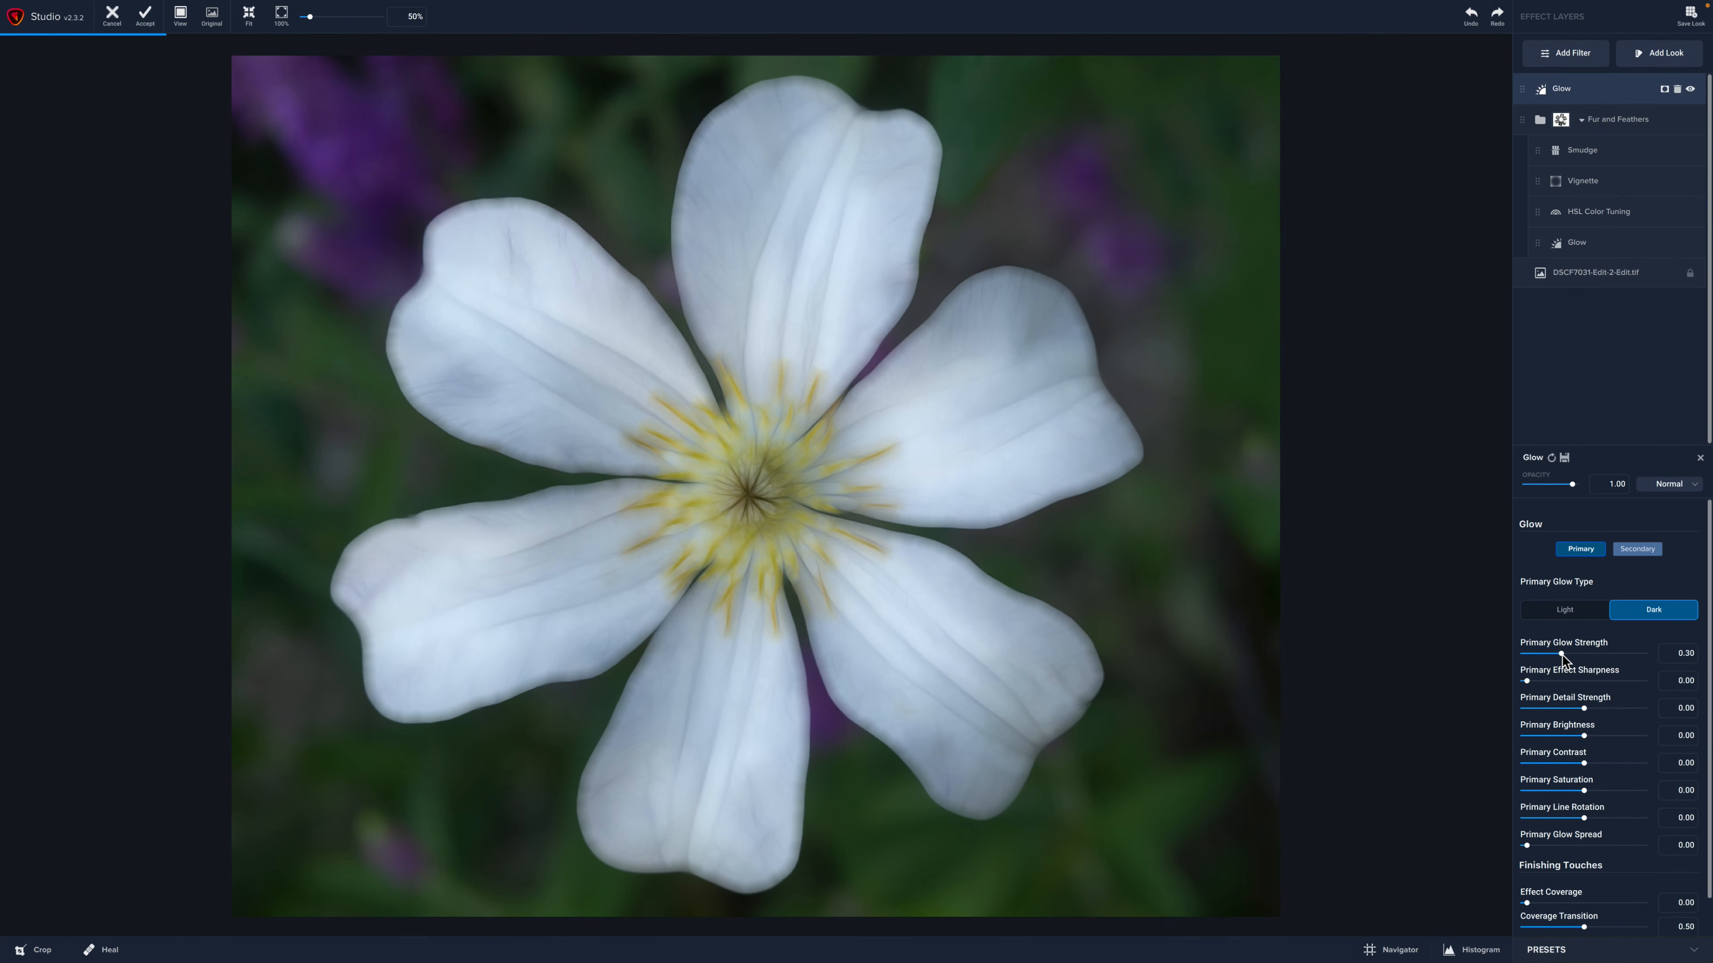
{"action": "left_click", "coordinate": [1542, 484]}
{"action": "left_click_drag", "start_coordinate": [1541, 486], "coordinate": [1536, 486]}
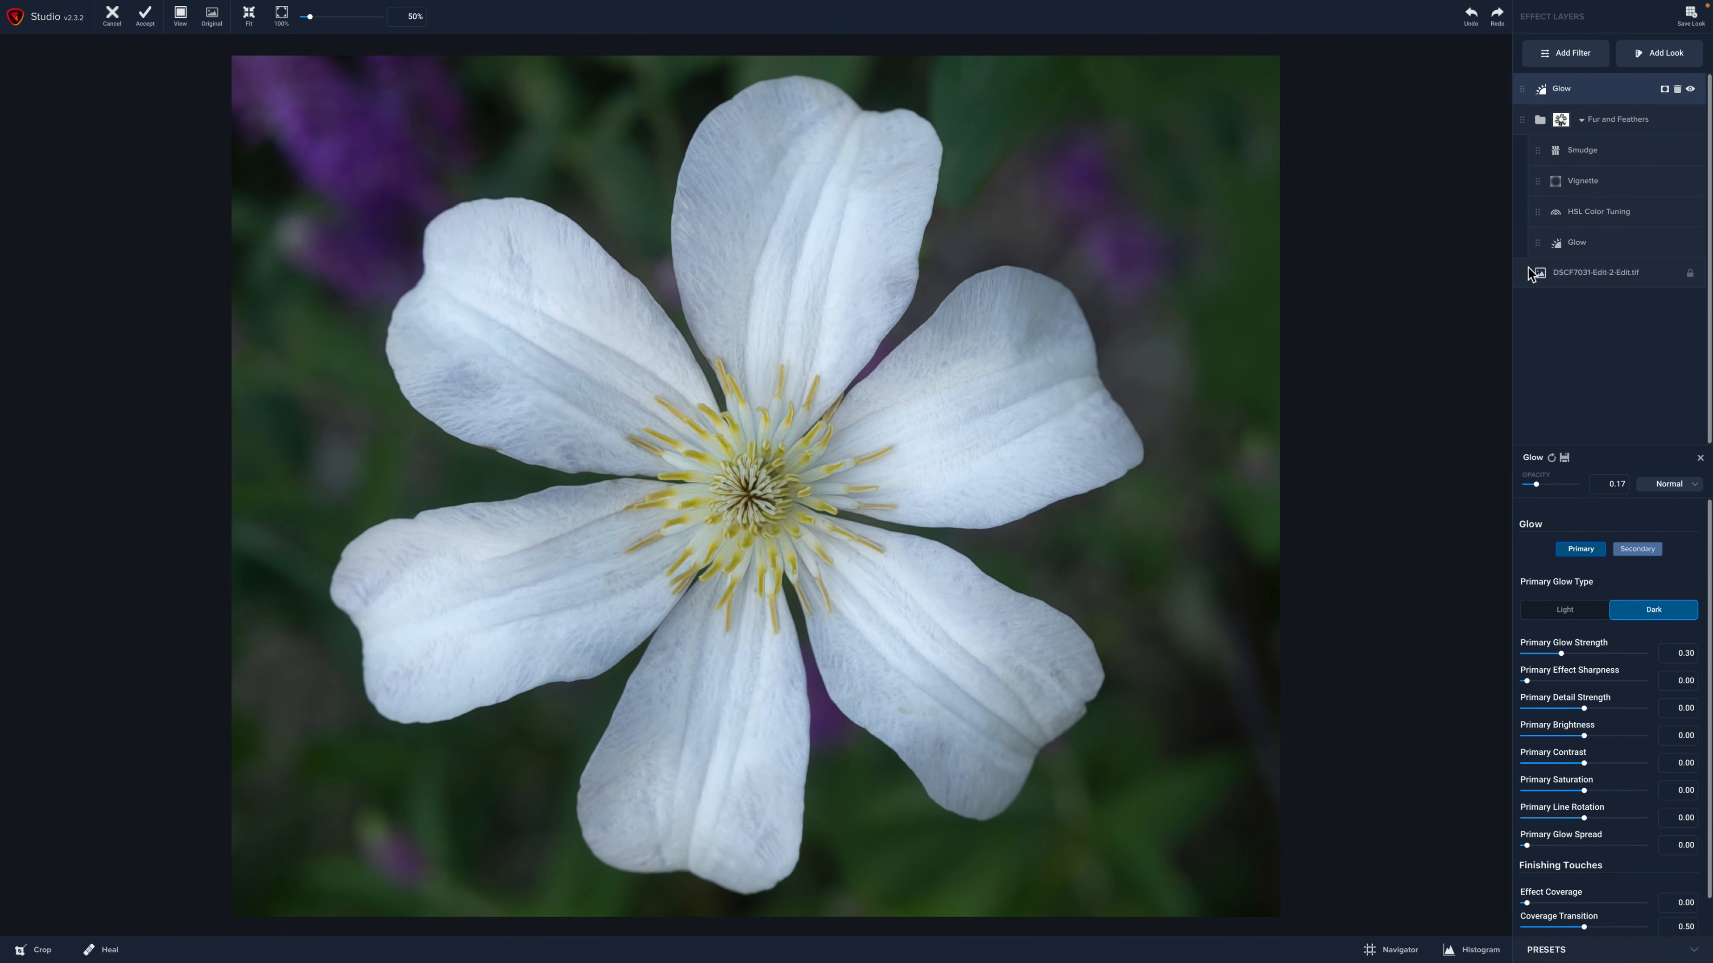
Step: Mask the Glow filter off the flower's centre with a mask brush at transparency 0.23, and accept the edits
{"action": "left_click", "coordinate": [1665, 89]}
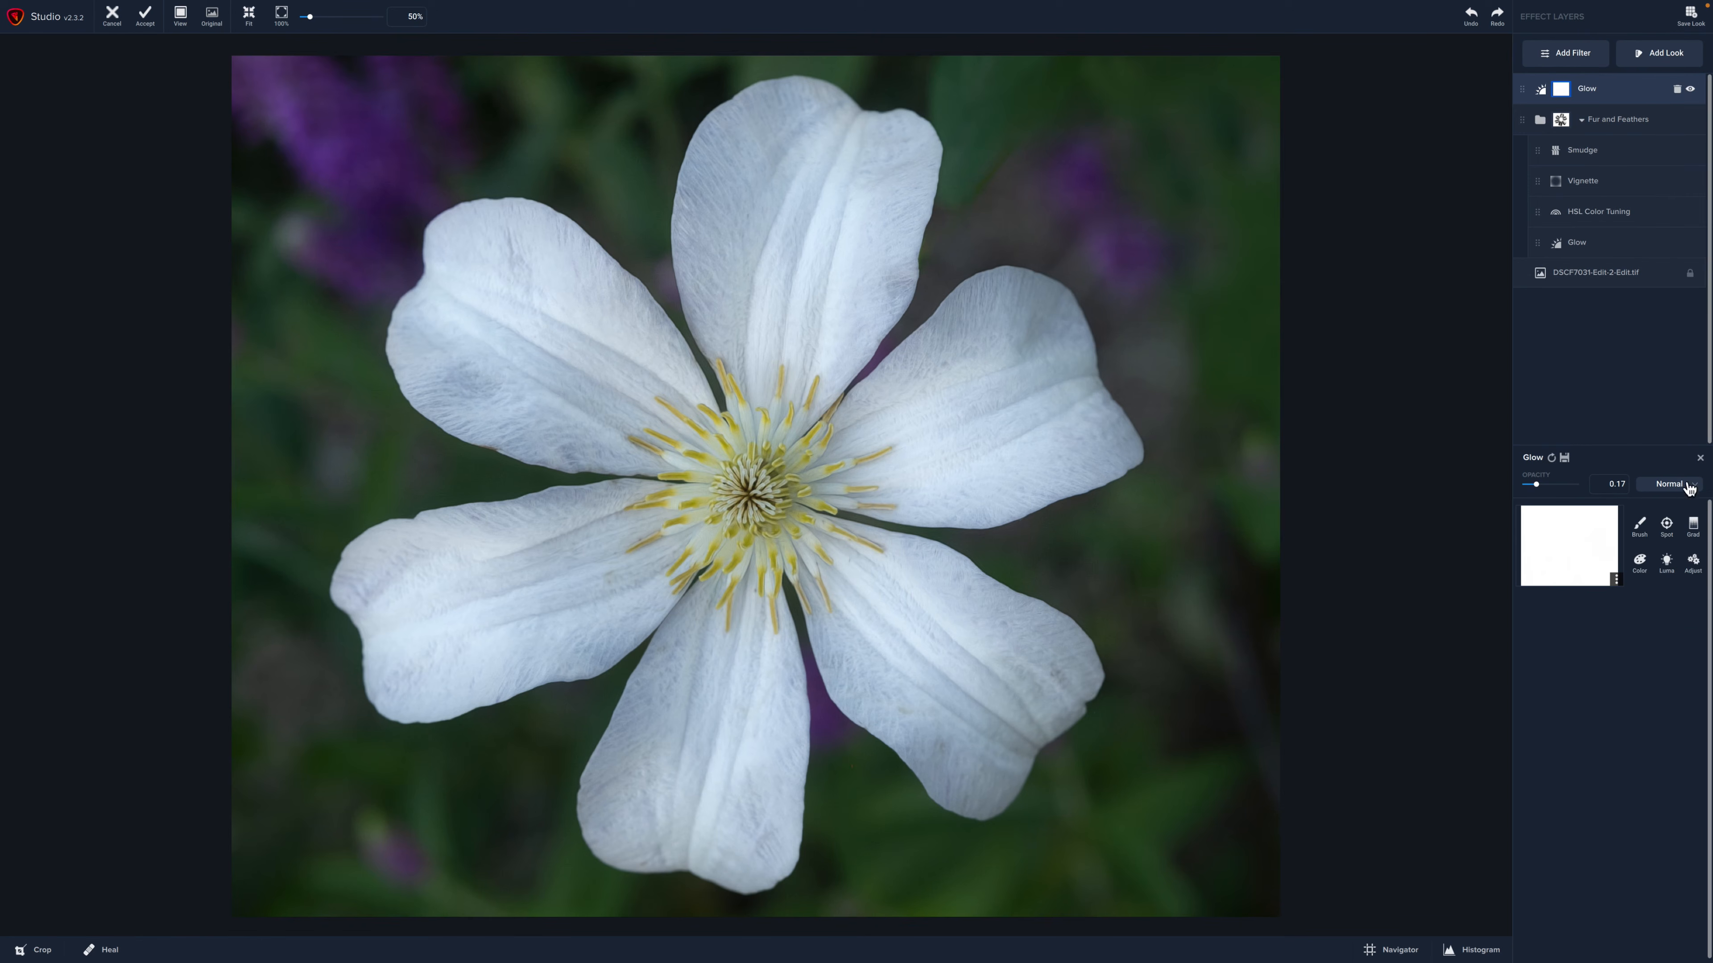
{"action": "left_click", "coordinate": [1639, 527]}
{"action": "left_click_drag", "start_coordinate": [1562, 636], "coordinate": [1581, 635]}
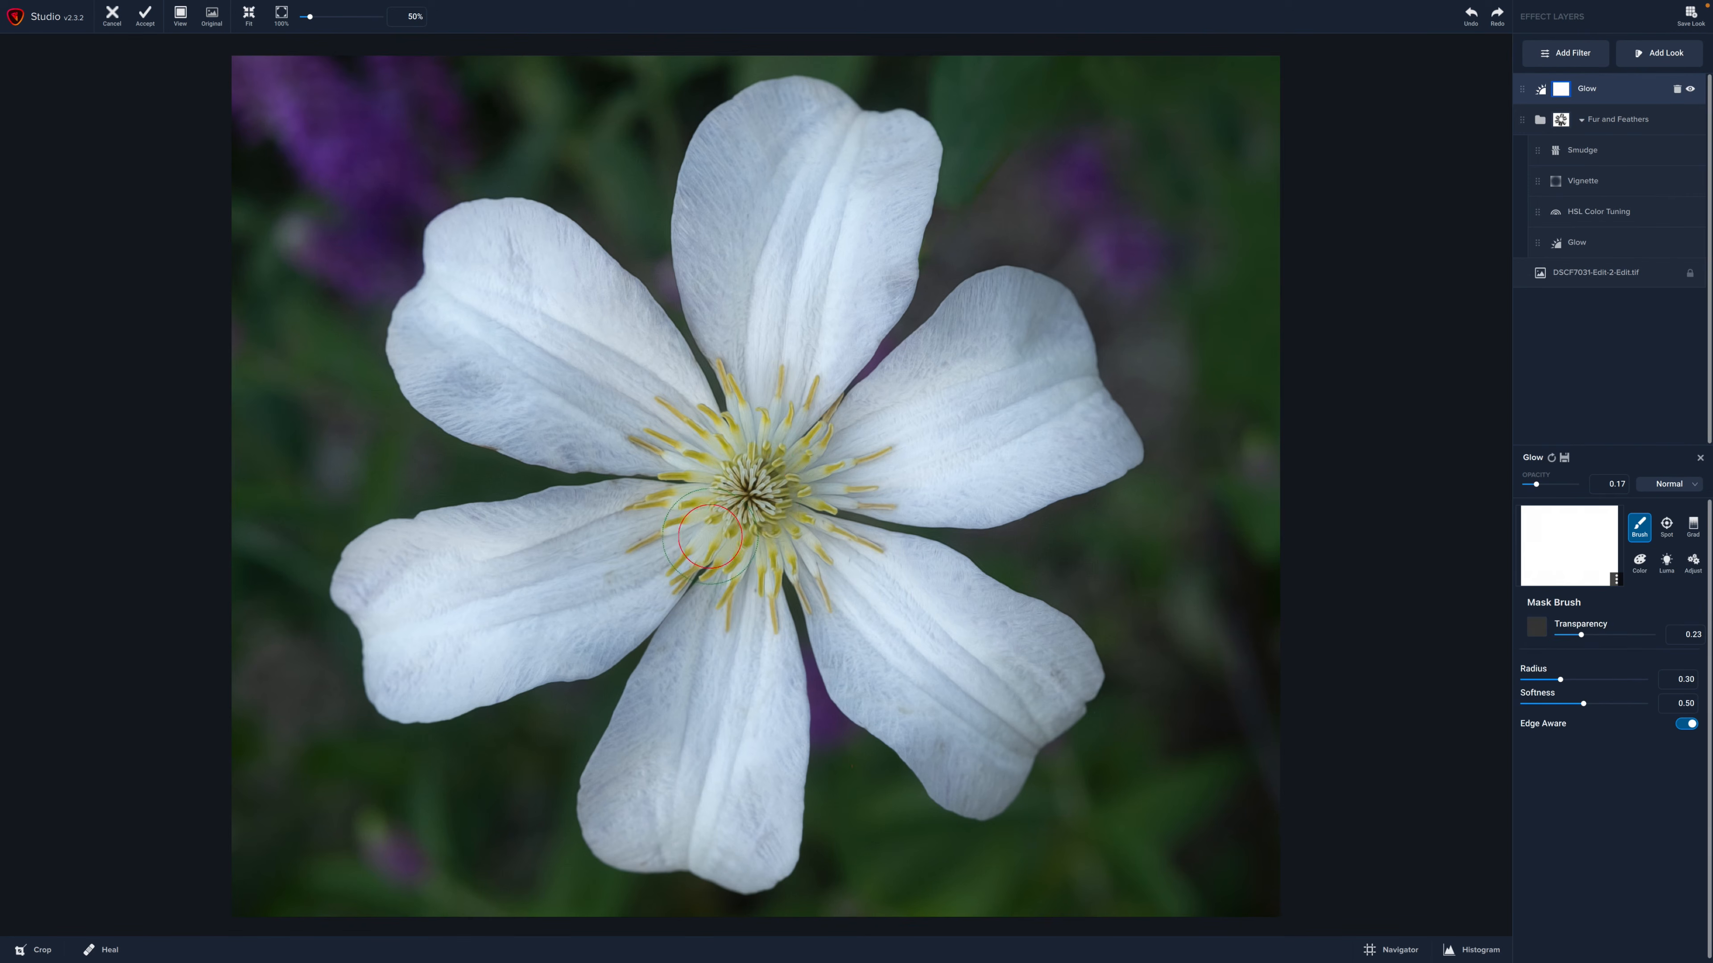
{"action": "mouse_move", "coordinate": [732, 516]}
{"action": "left_mouse_down"}
{"action": "mouse_move", "coordinate": [765, 489]}
{"action": "mouse_move", "coordinate": [720, 498]}
{"action": "mouse_move", "coordinate": [744, 457]}
{"action": "mouse_move", "coordinate": [773, 503]}
{"action": "left_mouse_up"}
{"action": "left_click", "coordinate": [149, 30]}
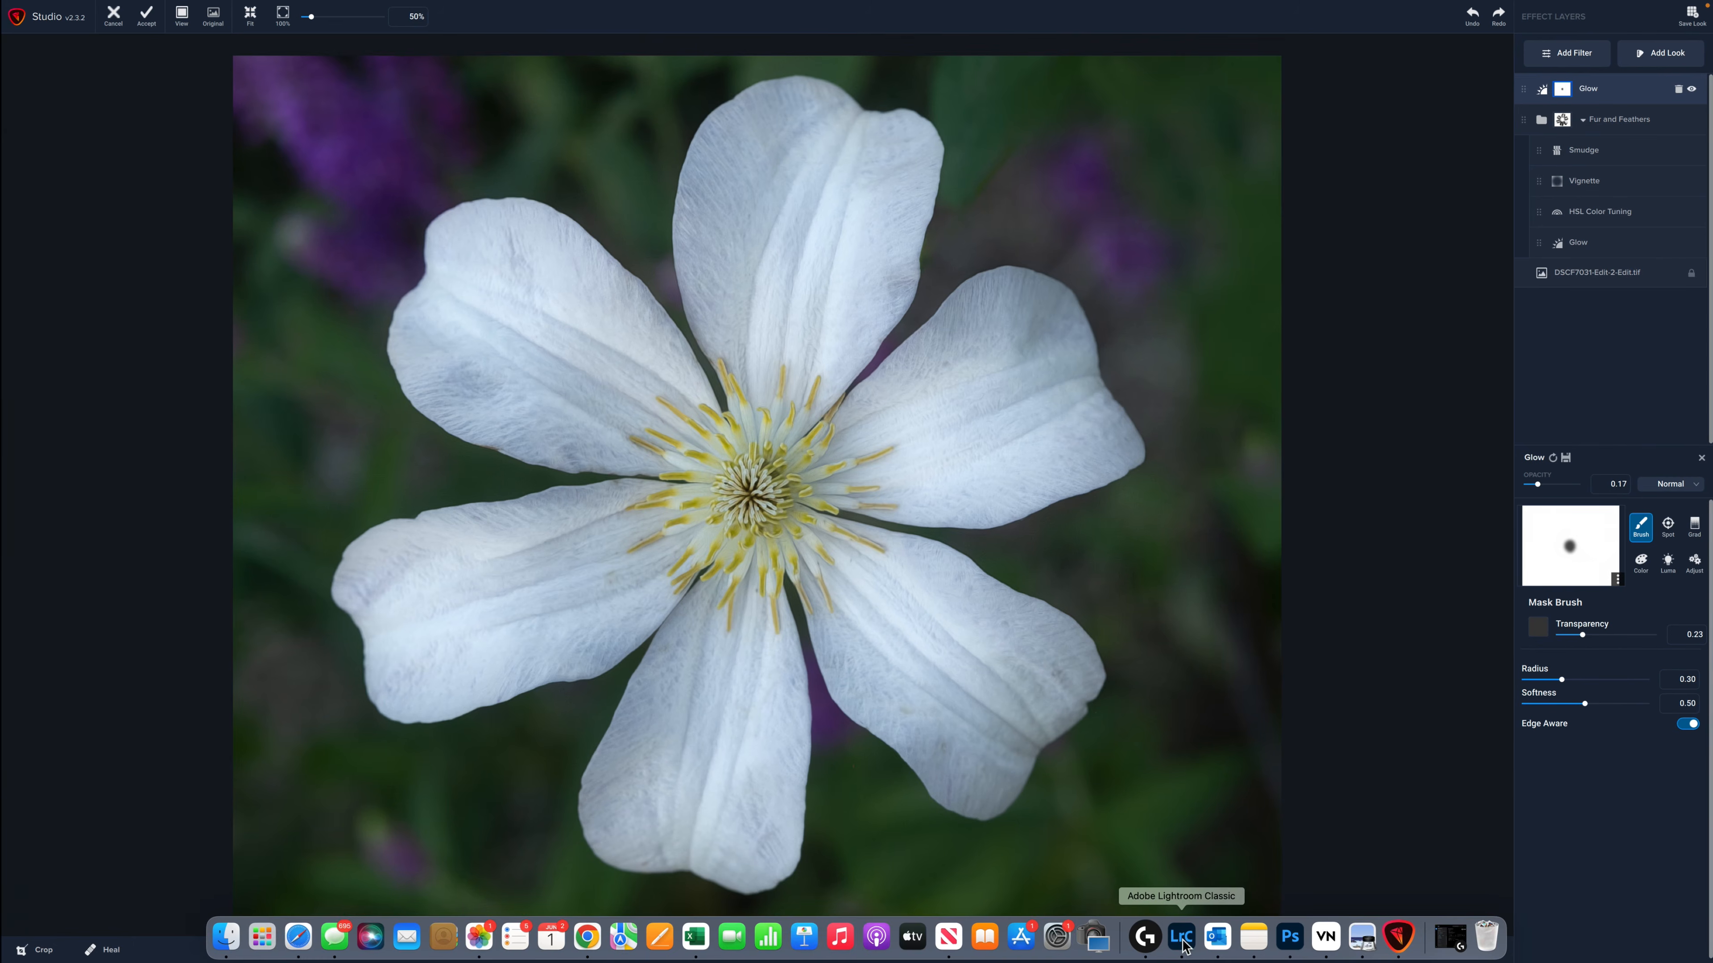
Step: Switch to Lightroom Classic and lower the highlights slightly with a point near the upper end of the edited photo's tone curve
{"action": "left_click", "coordinate": [1187, 938]}
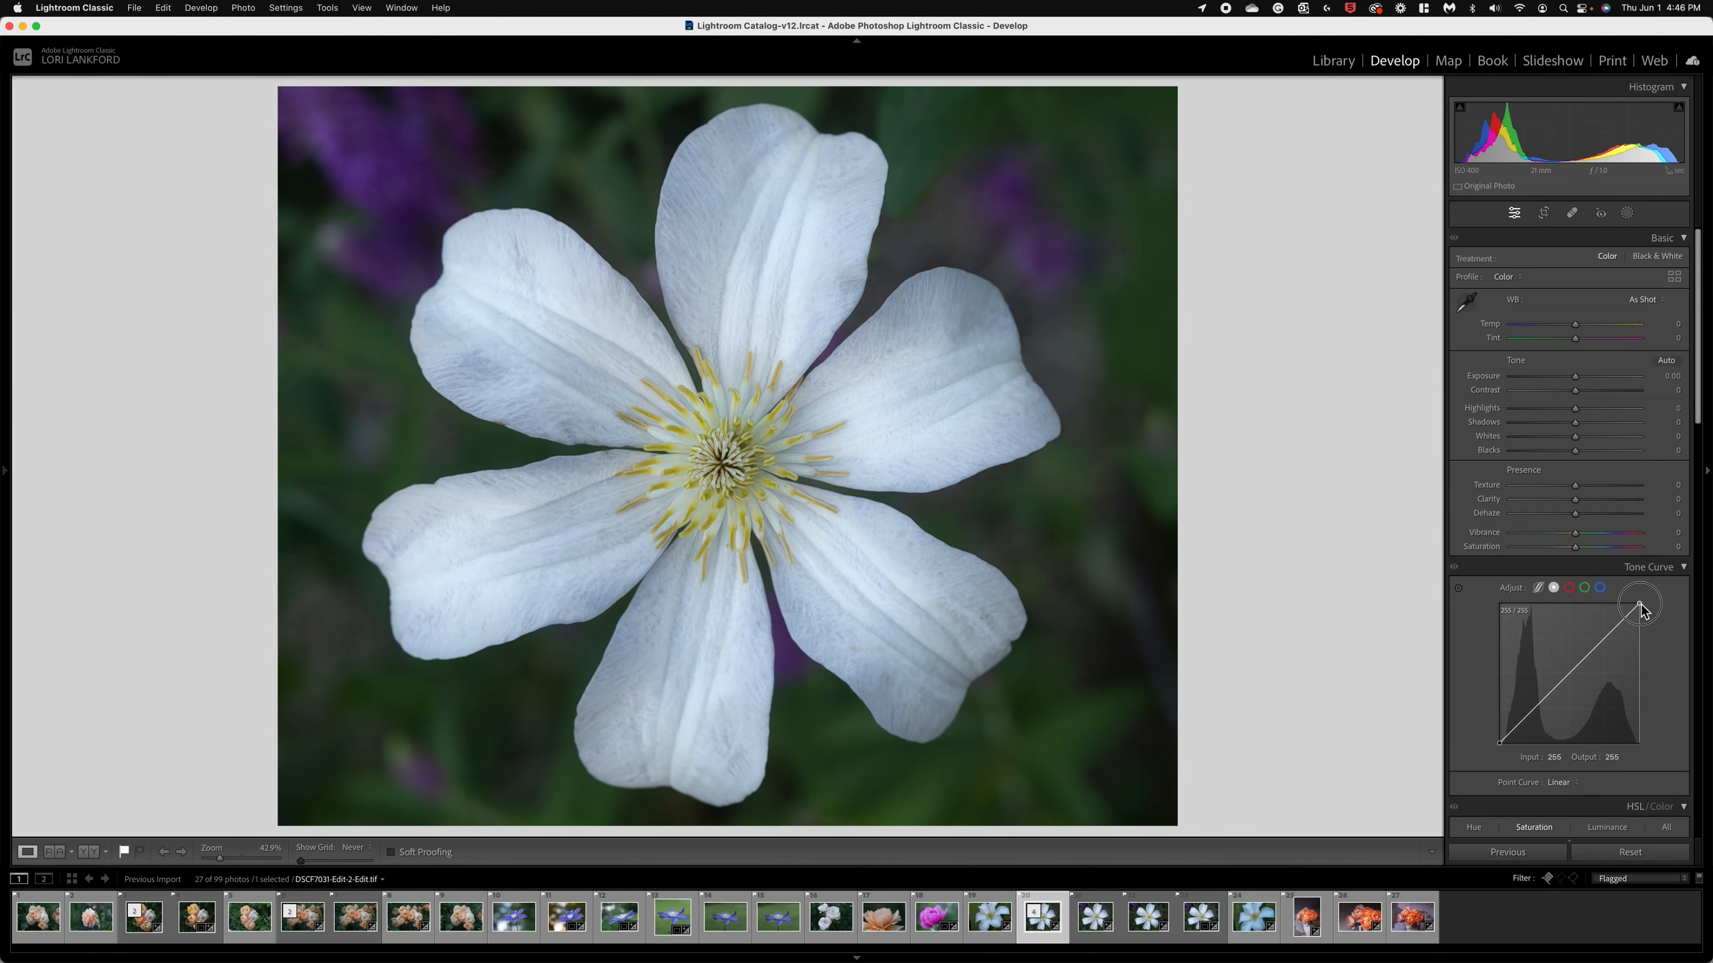
{"action": "left_click_drag", "start_coordinate": [1639, 605], "coordinate": [1619, 632]}
{"action": "left_click", "coordinate": [1619, 632]}
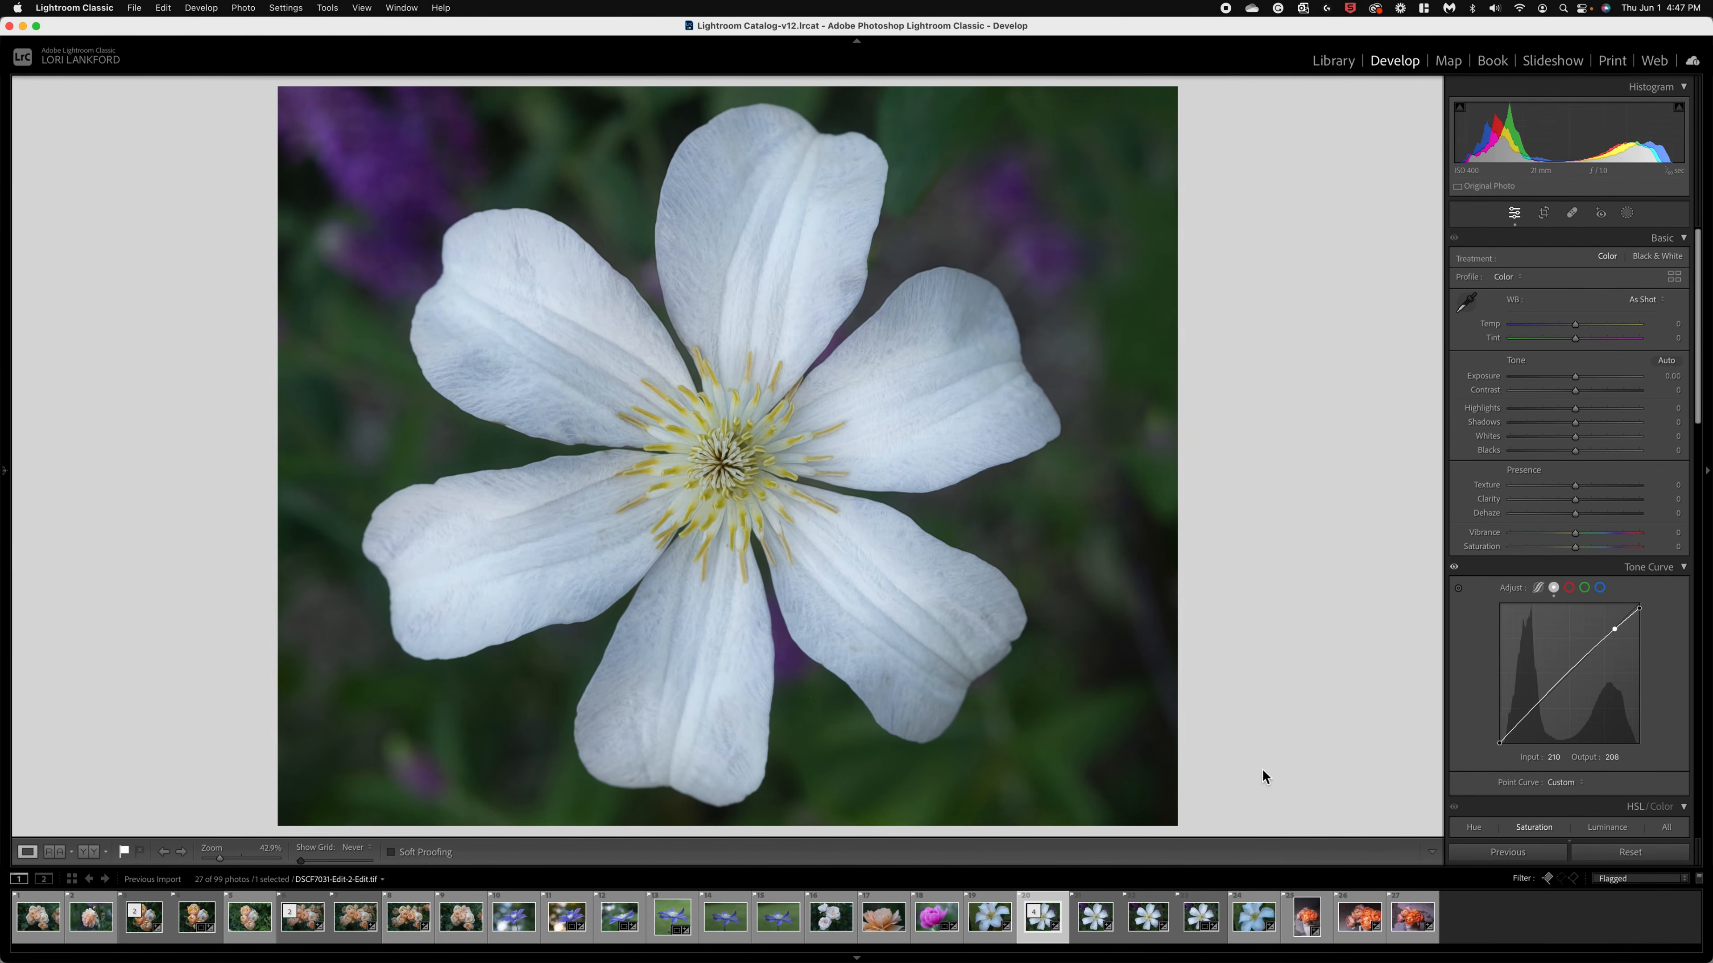
Step: Compare the original DSCF7031.RAF with the edited photo DSCF7031-Edit-2-Edit.tif, ending on the edited version
{"action": "left_click", "coordinate": [1199, 928]}
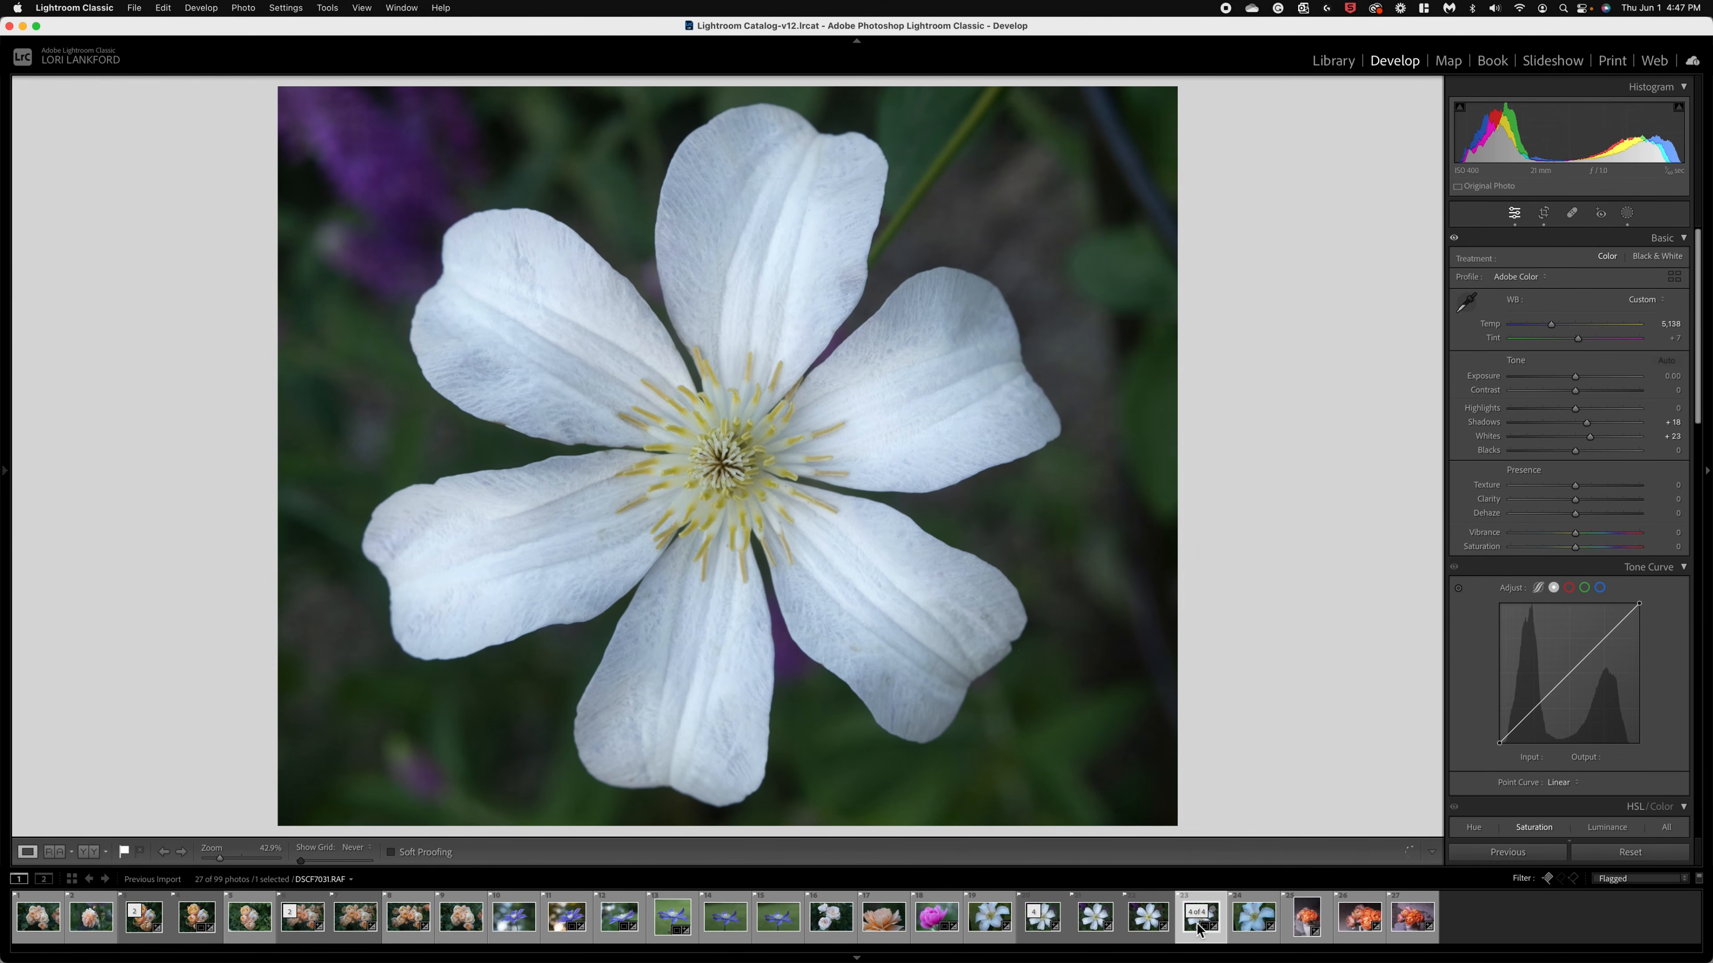
{"action": "left_click", "coordinate": [1035, 924]}
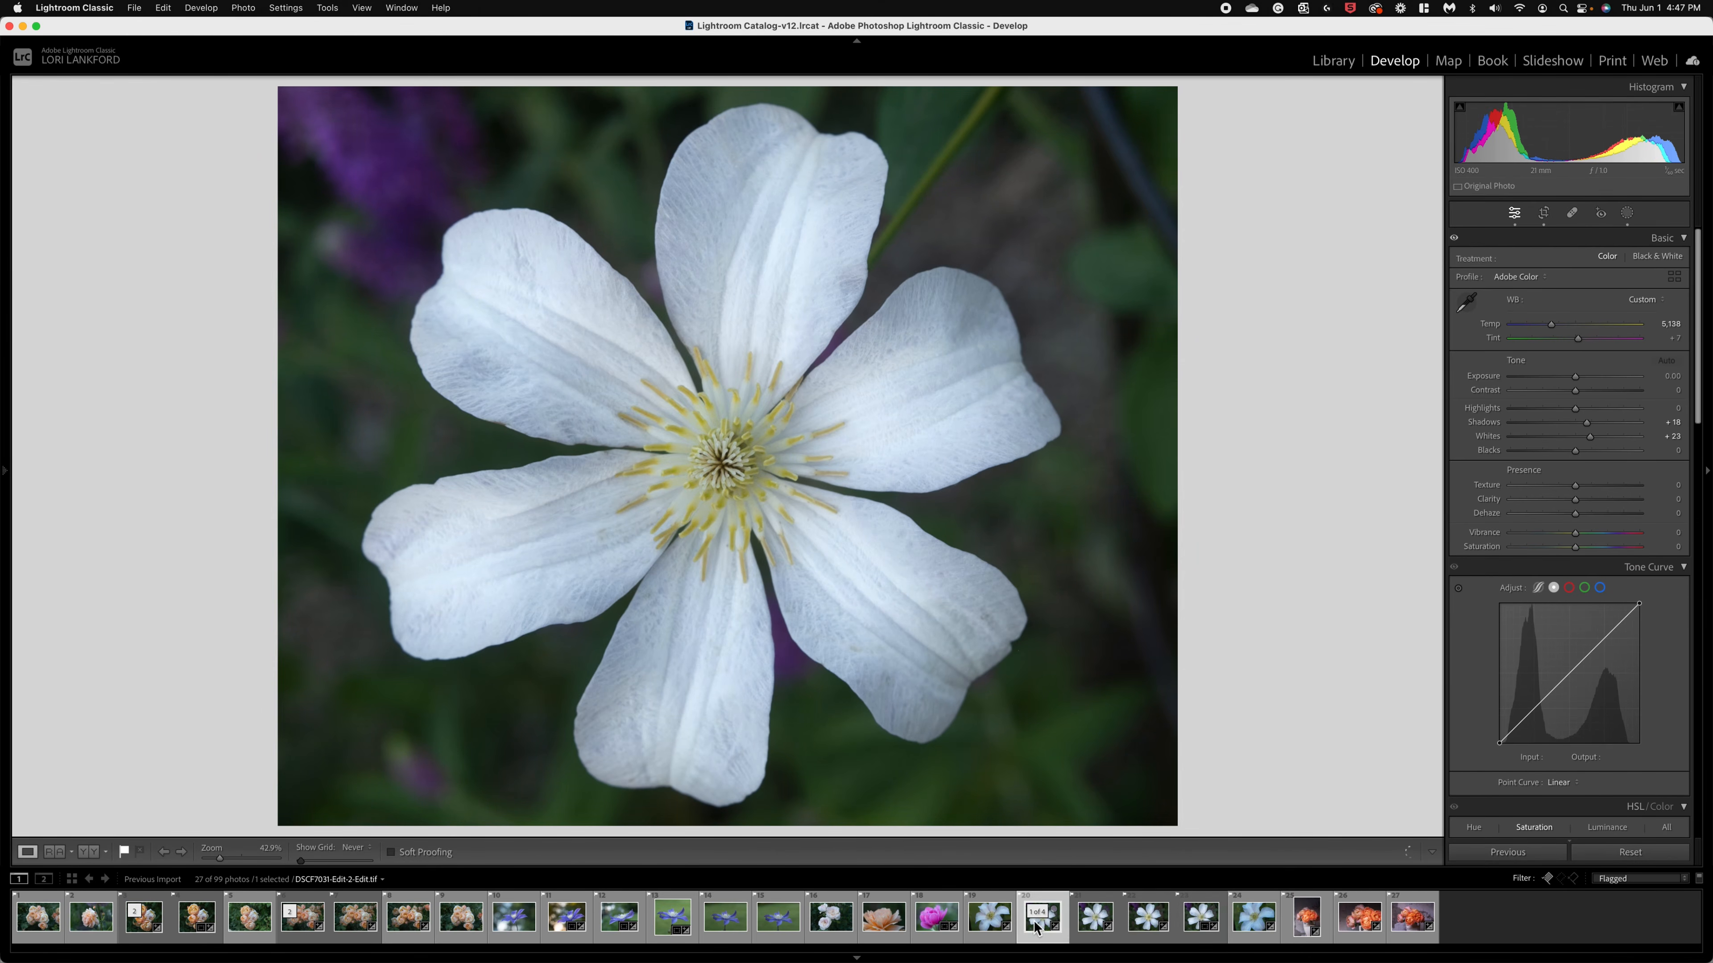